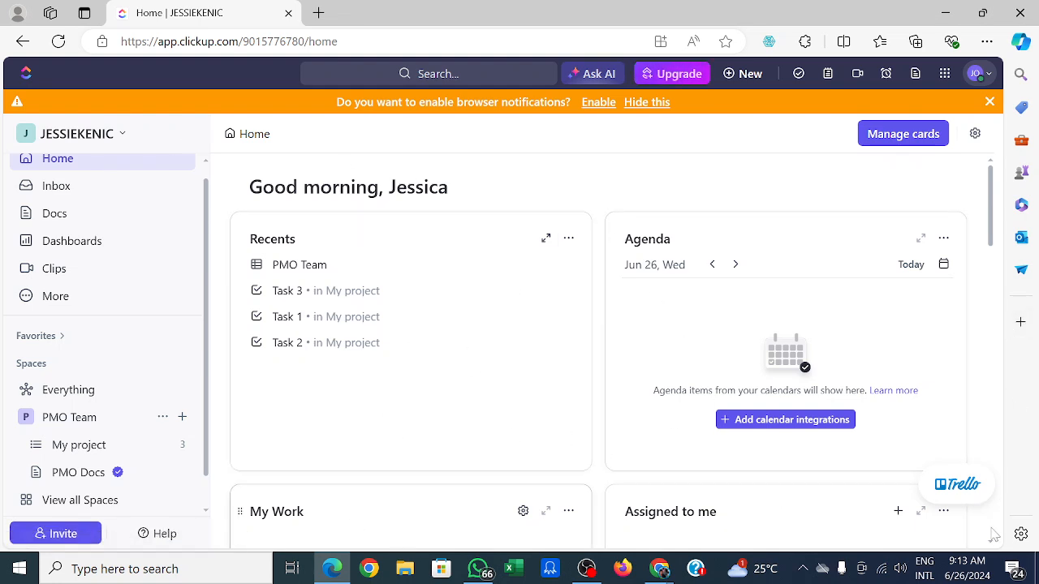
# Look over the home page cards and open the Inbox.
pyautogui.scroll(-2, 990, 548)
pyautogui.scroll(-3, 990, 548)
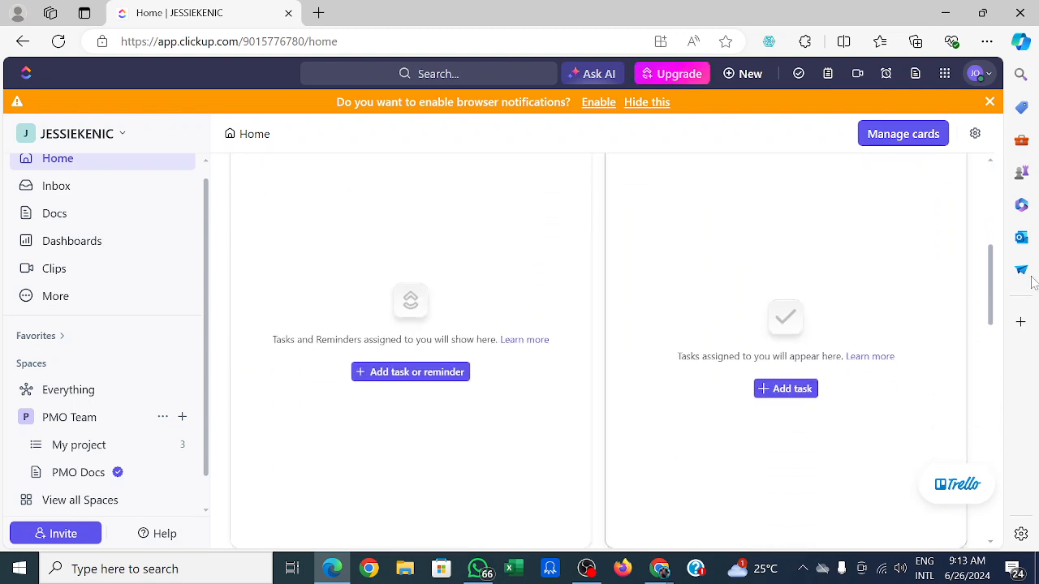
pyautogui.scroll(2, 990, 162)
pyautogui.scroll(3, 994, 165)
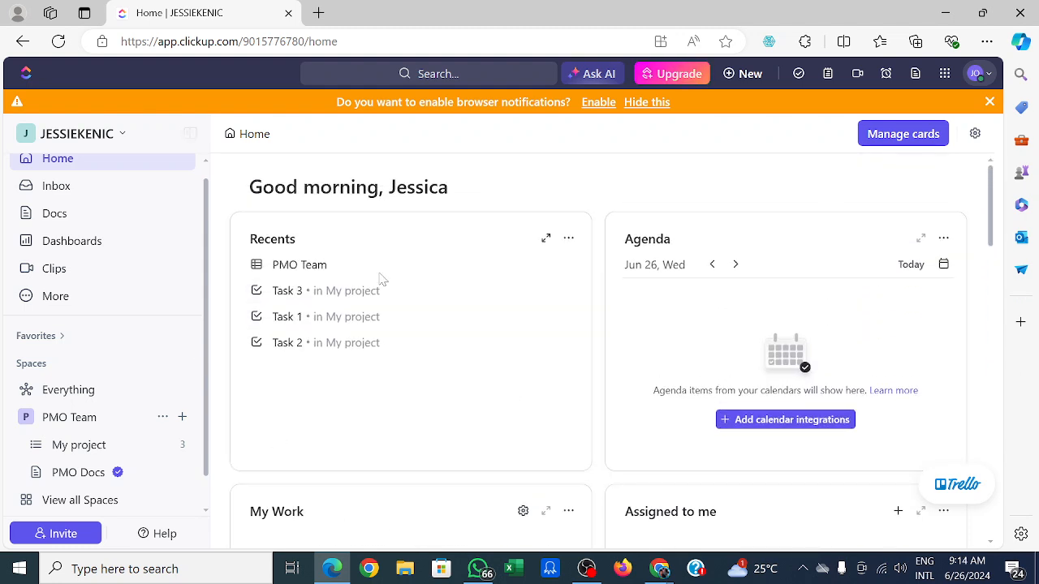
pyautogui.click(63, 193)
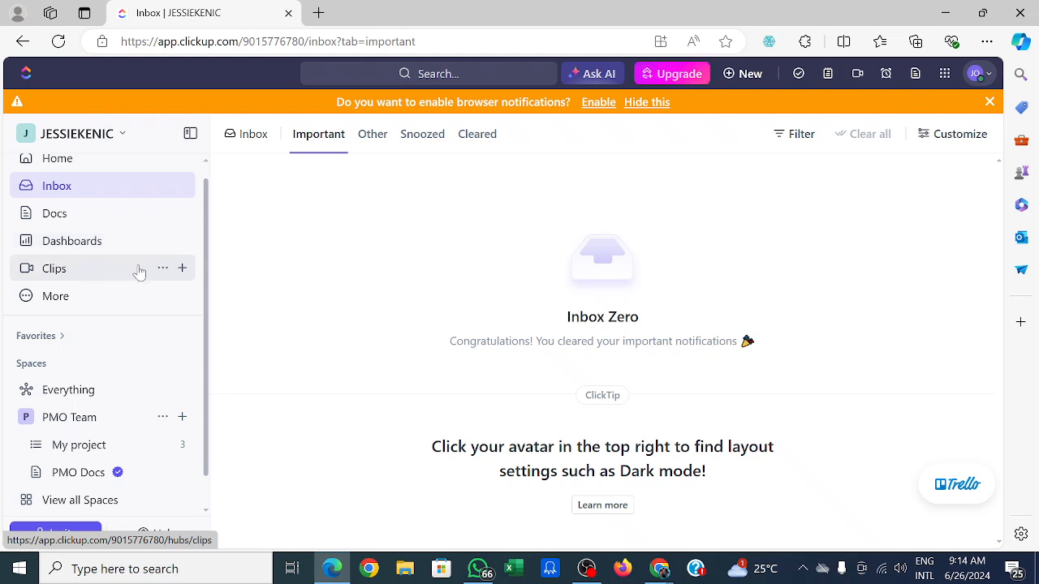
# Pin Goals and Timesheets to the sidebar from the More list.
pyautogui.click(86, 300)
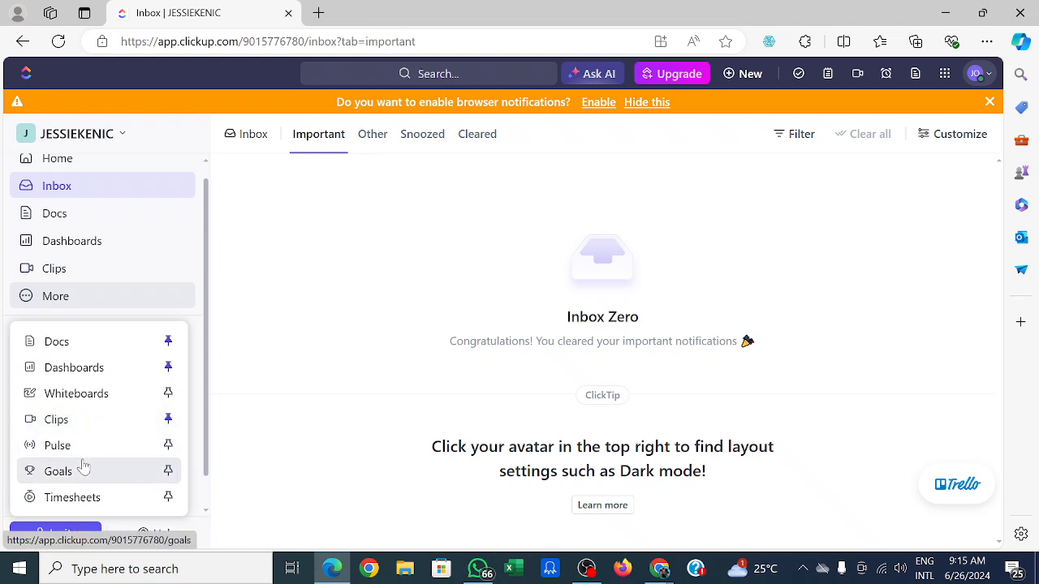
pyautogui.click(168, 474)
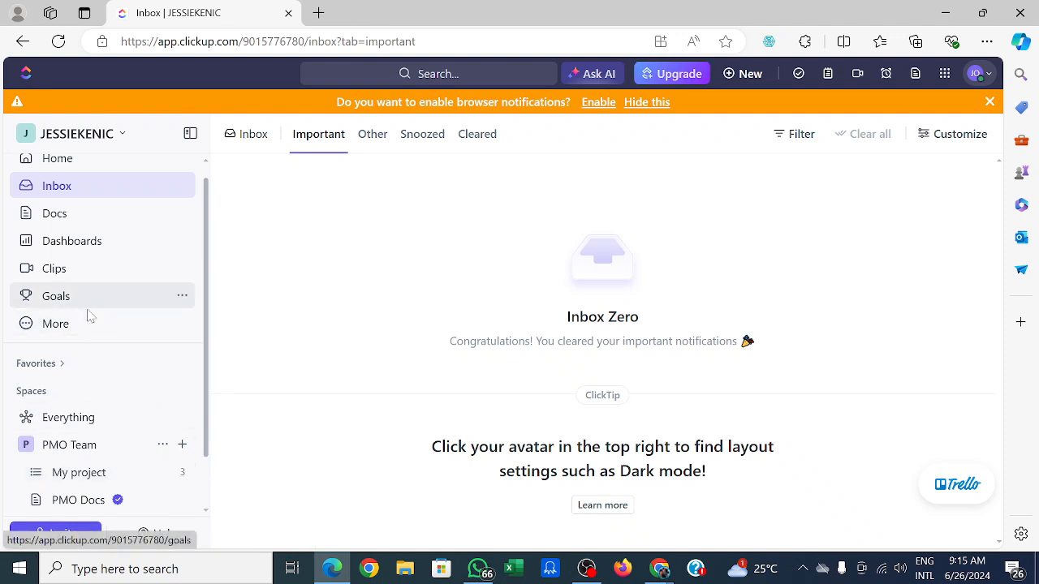
pyautogui.click(89, 335)
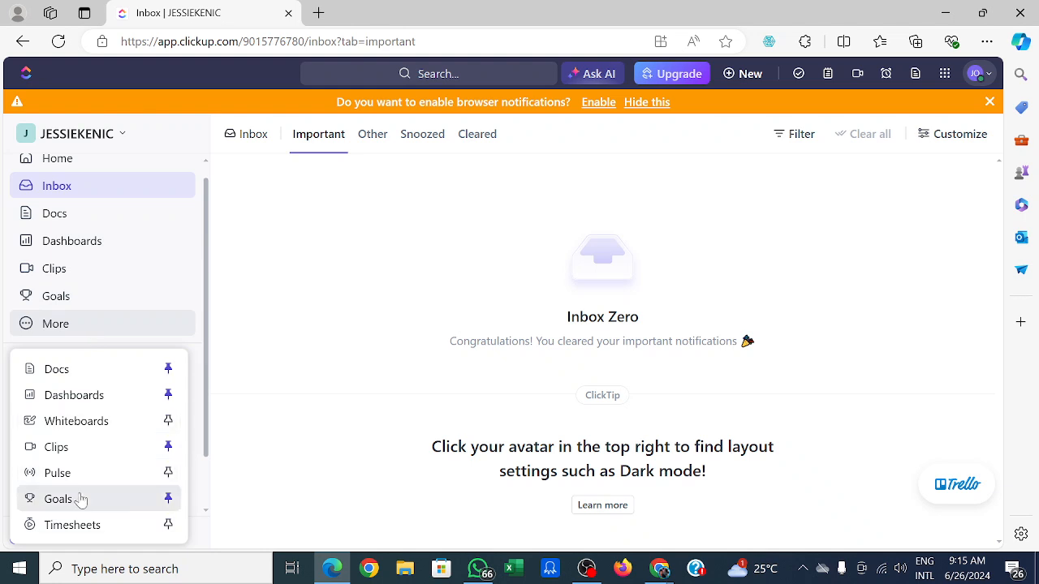
pyautogui.click(167, 524)
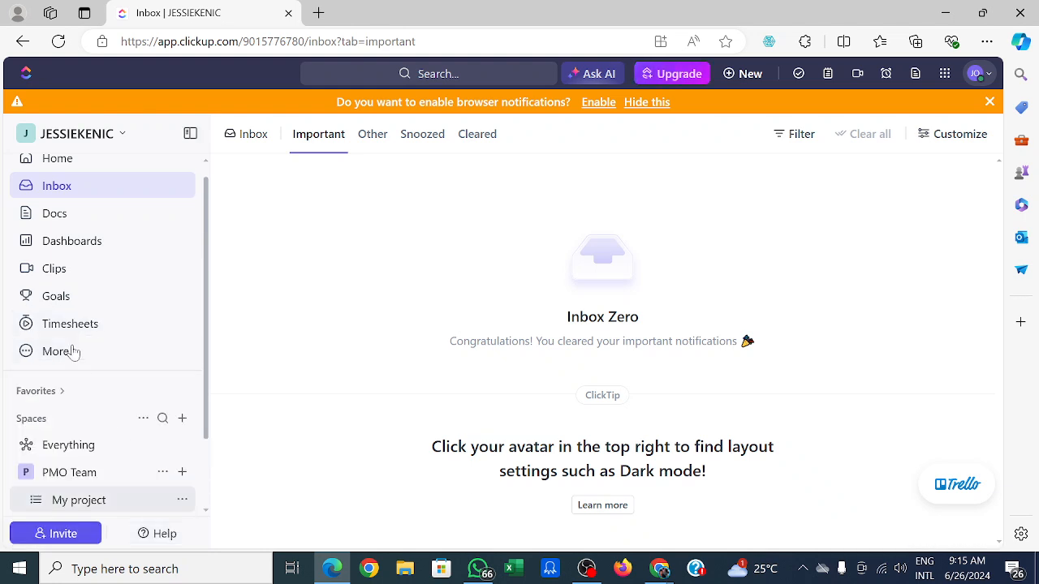
# Open the Goals page and then the Timesheets page.
pyautogui.click(68, 302)
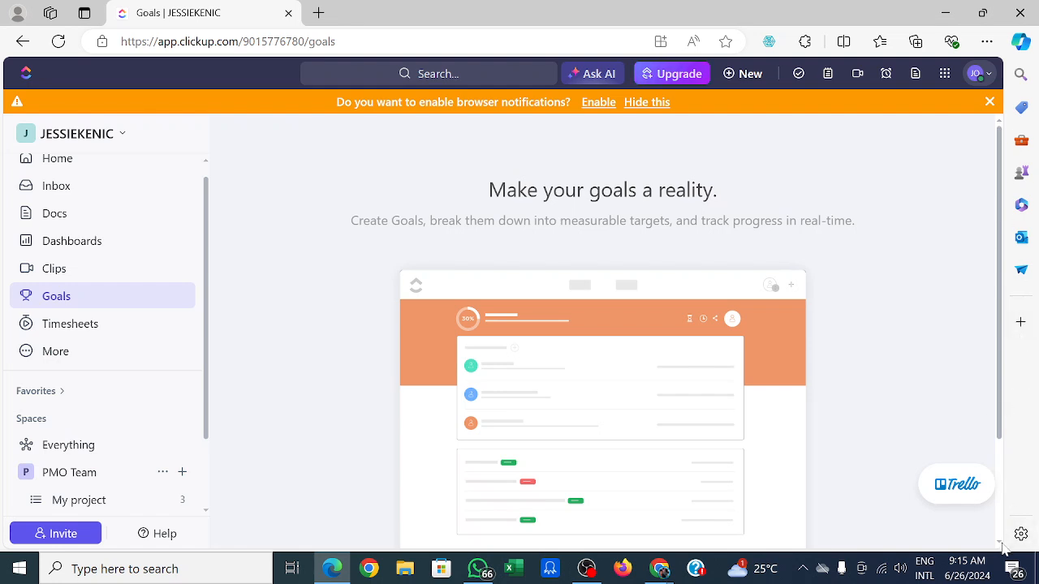
pyautogui.scroll(-2, 1002, 542)
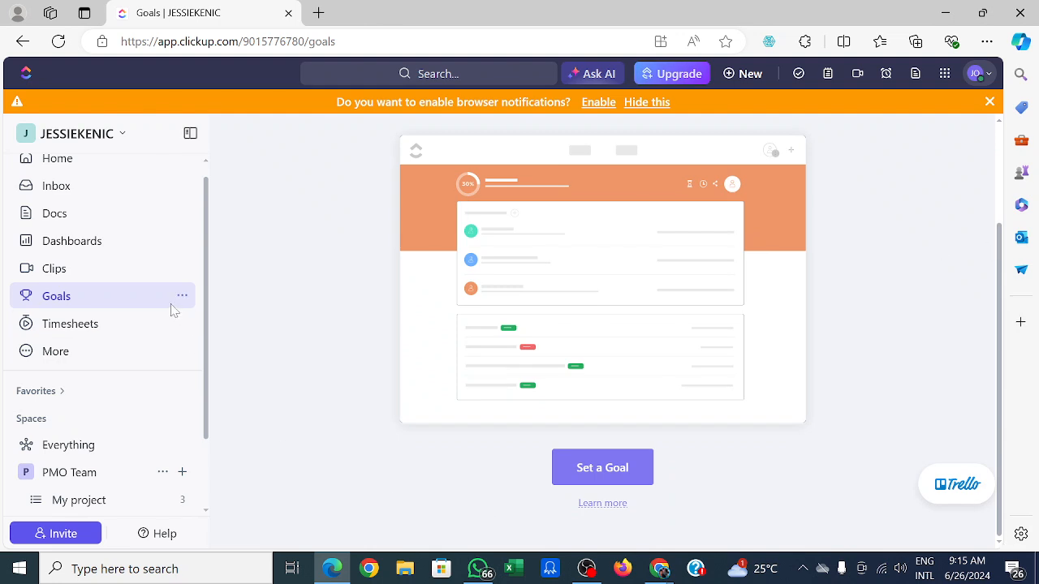
pyautogui.click(125, 332)
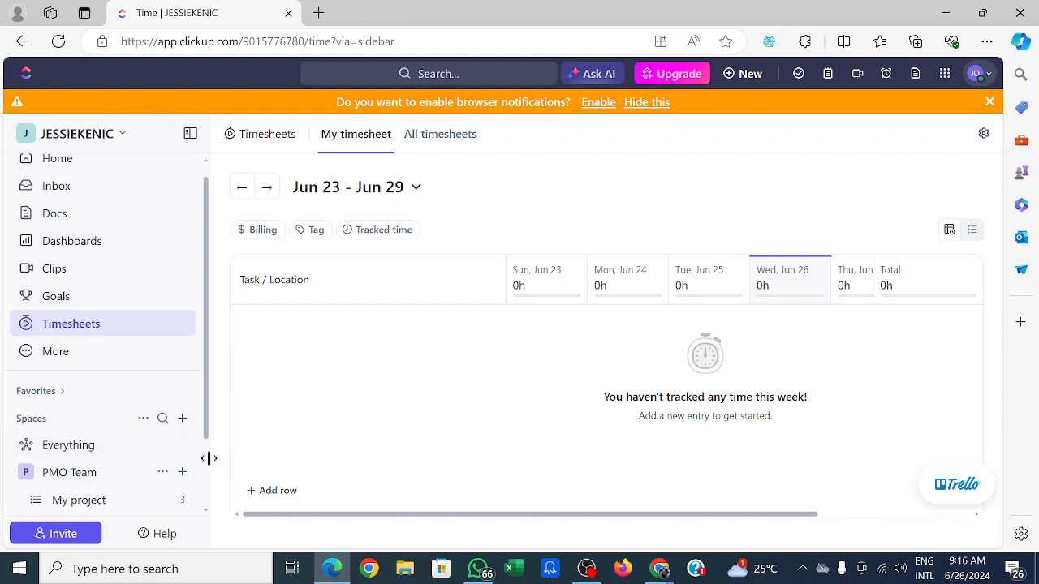
# Invite a saved e-mail address to the workspace as a Member.
pyautogui.click(207, 517)
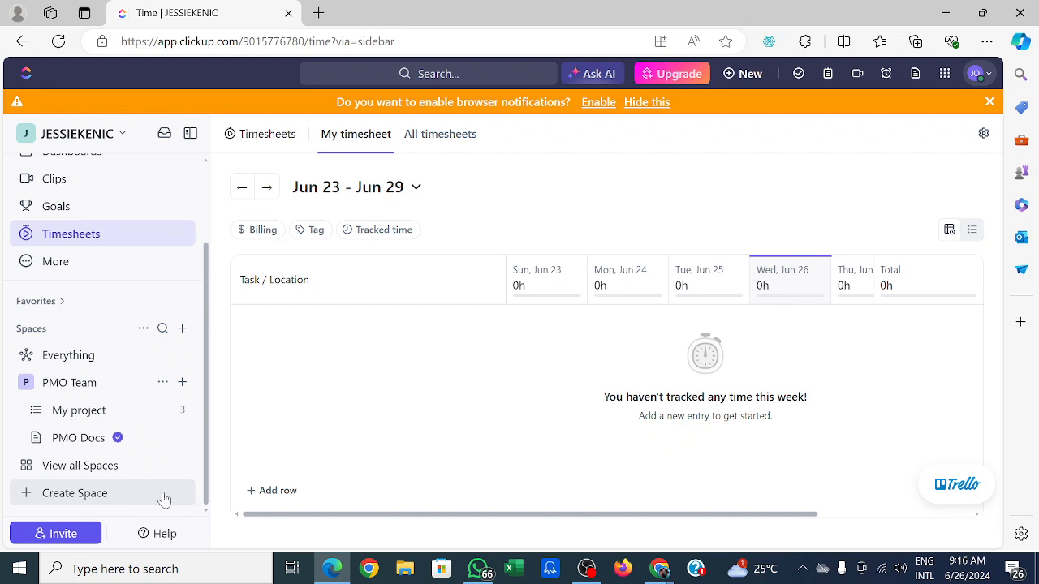
pyautogui.click(63, 534)
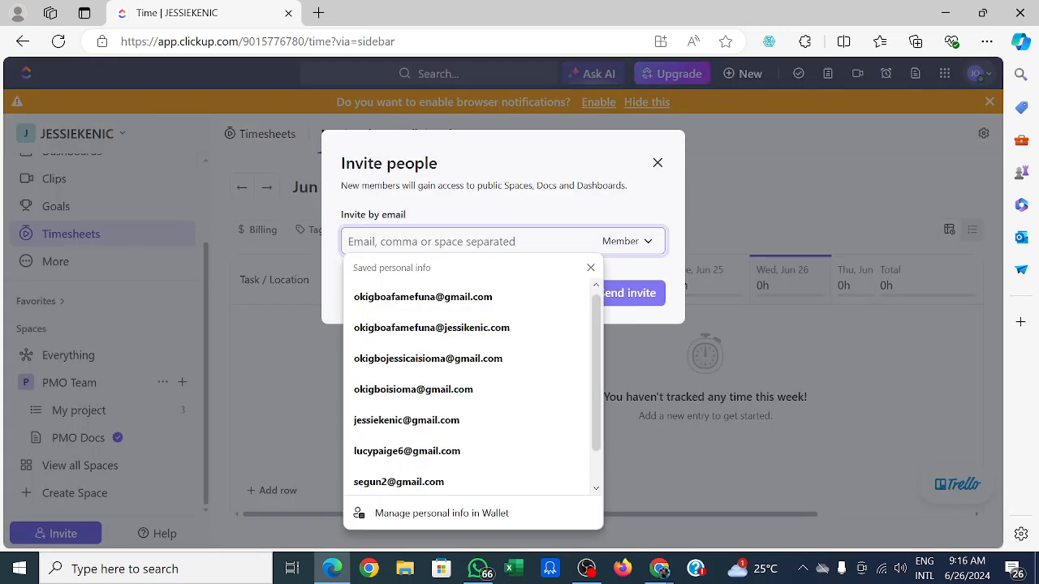
pyautogui.click(400, 451)
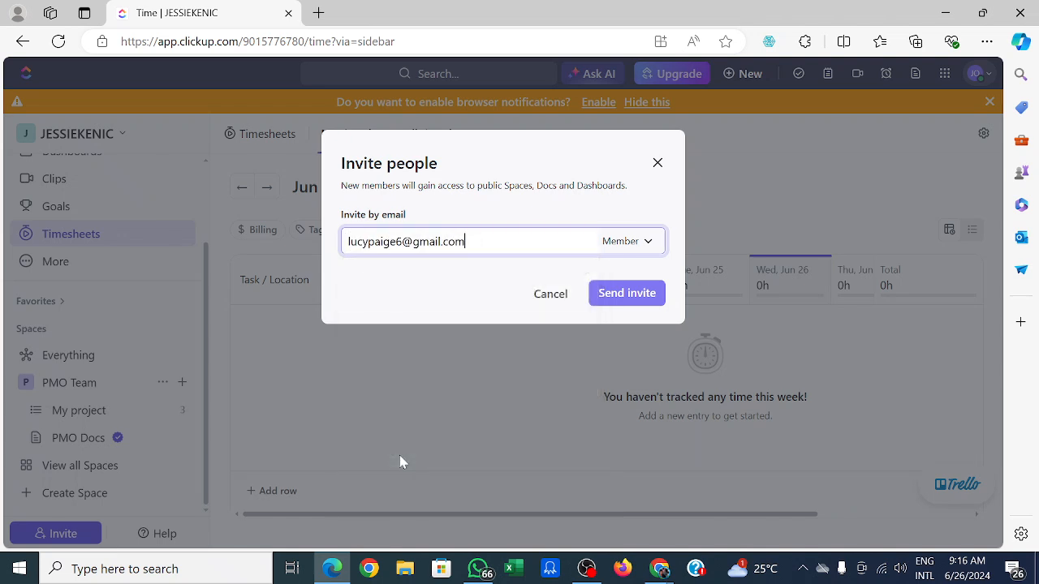
pyautogui.click(622, 294)
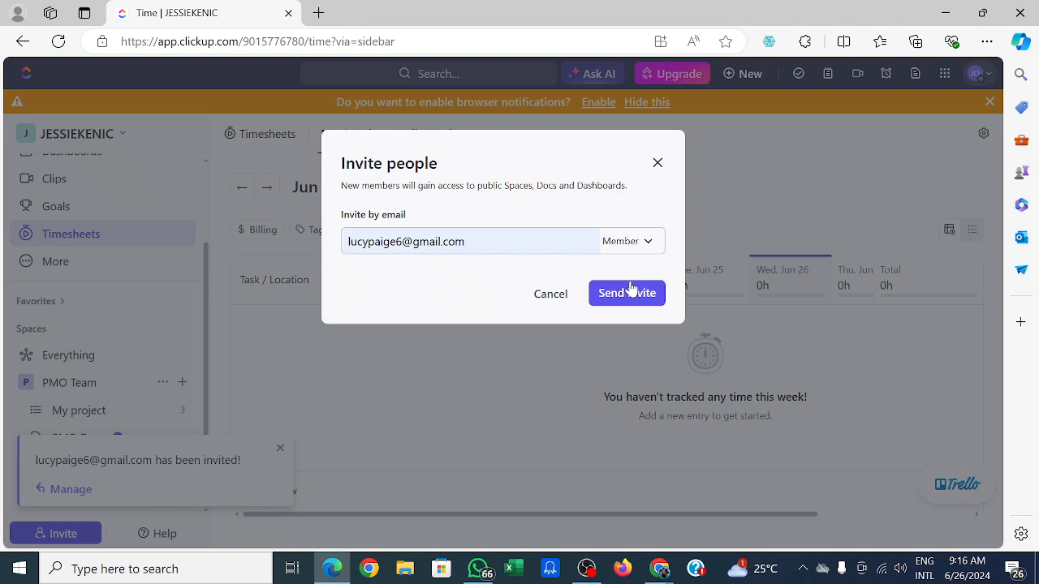
# Check the role options, send the invitation to the same address again and close the dialog.
pyautogui.click(652, 245)
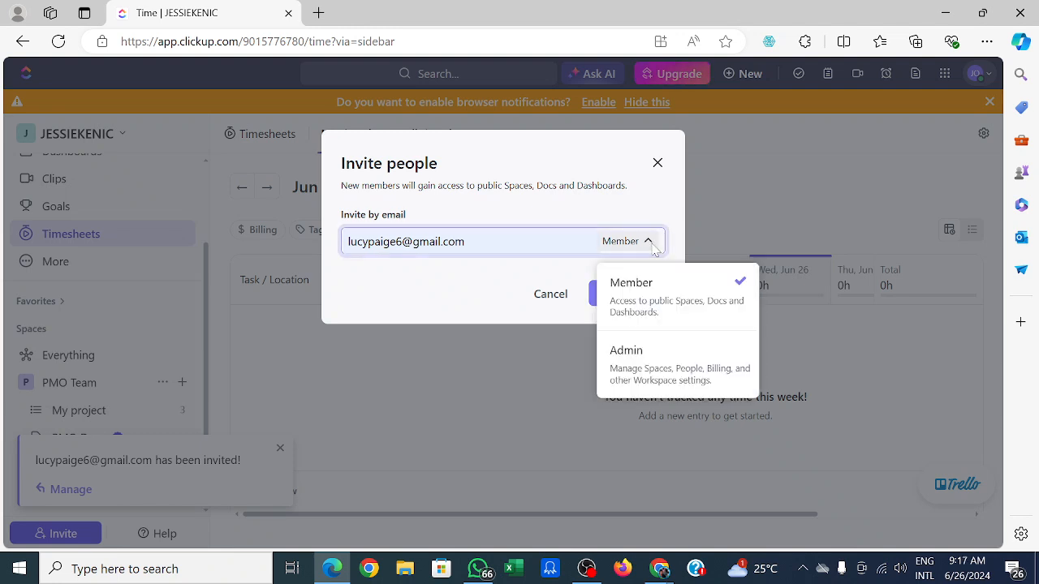
pyautogui.click(712, 195)
pyautogui.click(519, 241)
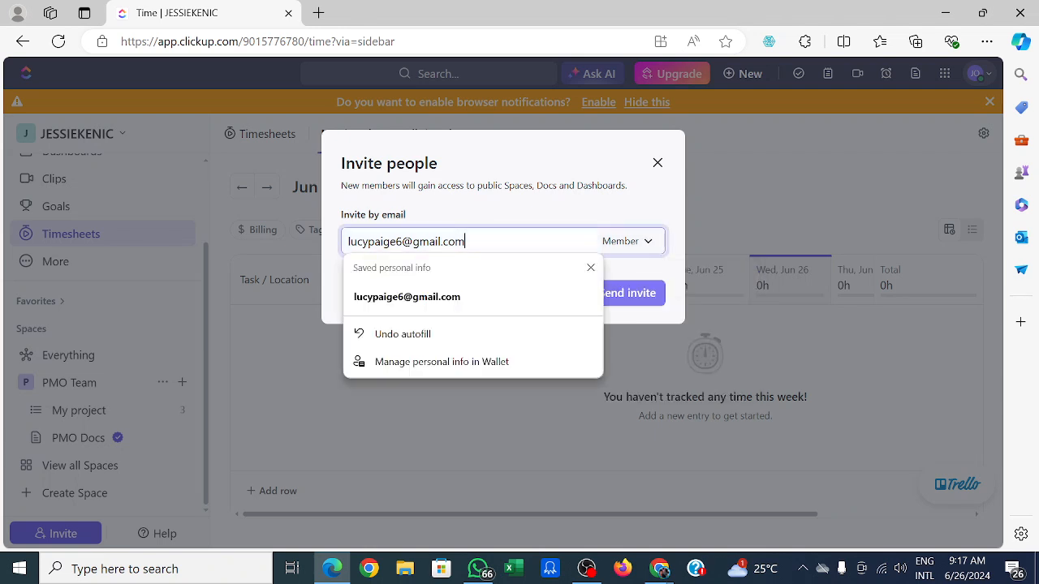
pyautogui.click(447, 299)
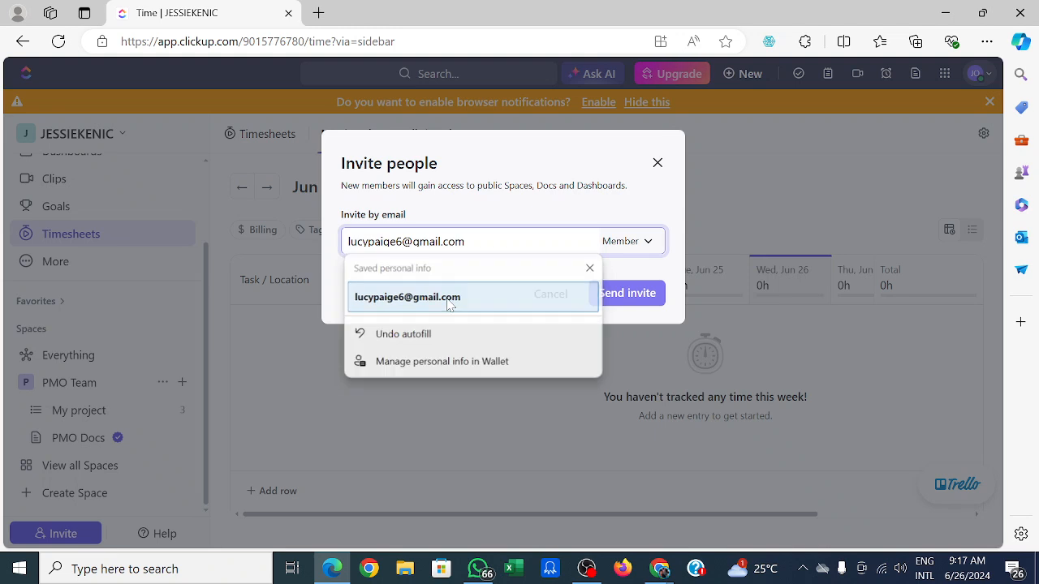
pyautogui.click(620, 296)
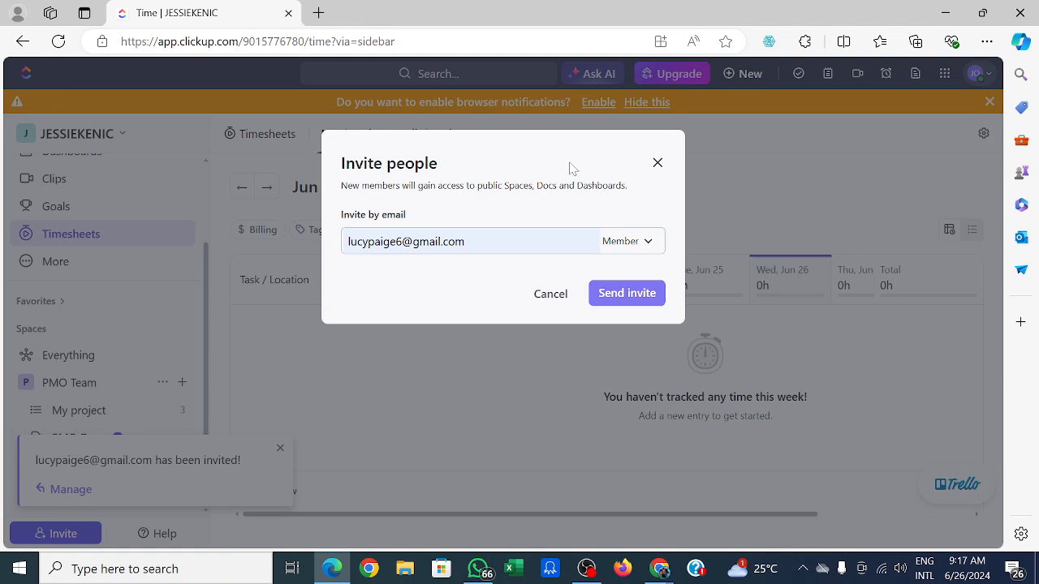
pyautogui.click(656, 165)
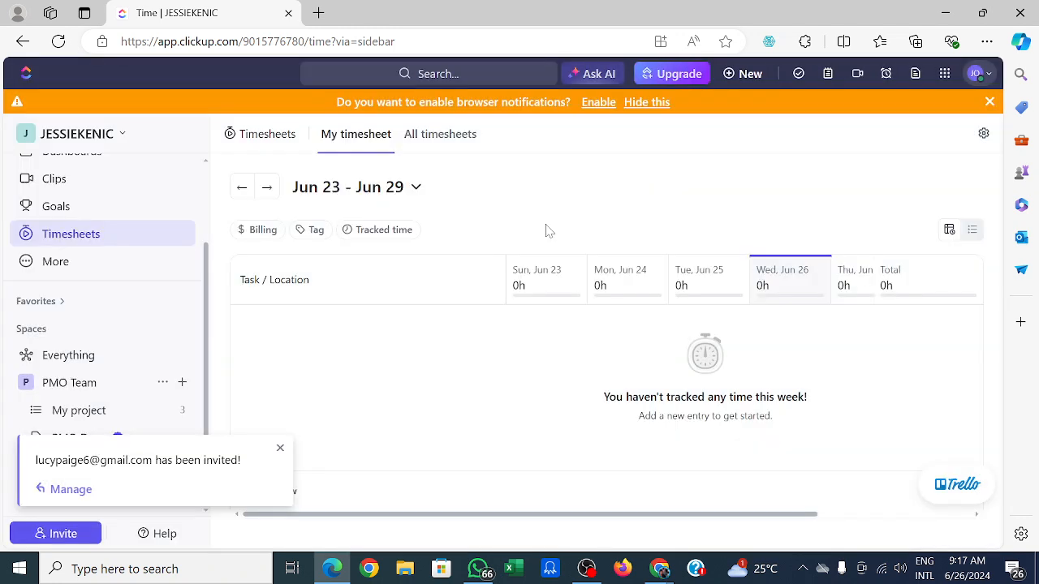
pyautogui.click(280, 448)
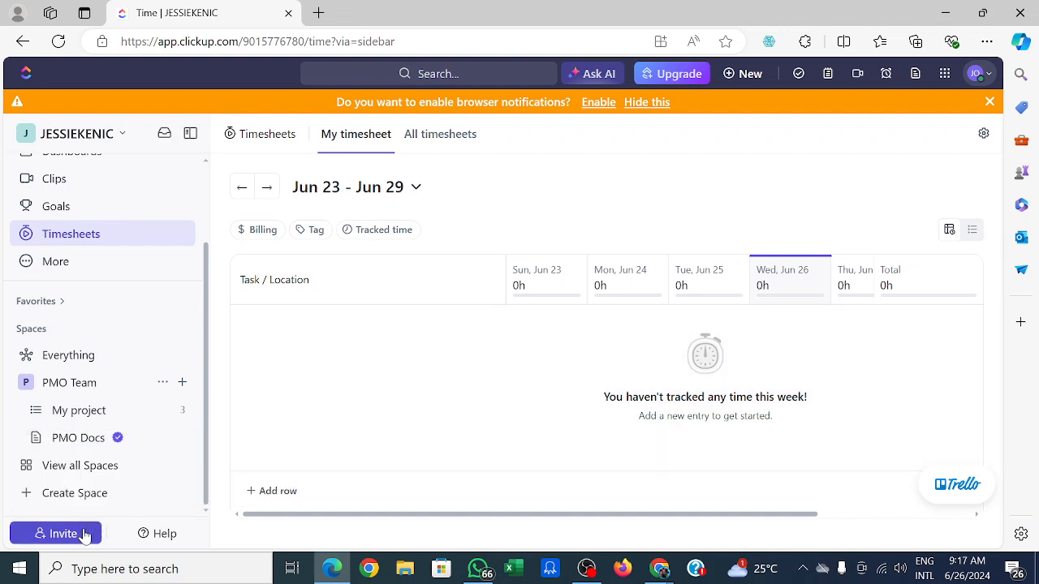
# Open the invite dialog and browse the saved address suggestions before dismissing them.
pyautogui.click(63, 533)
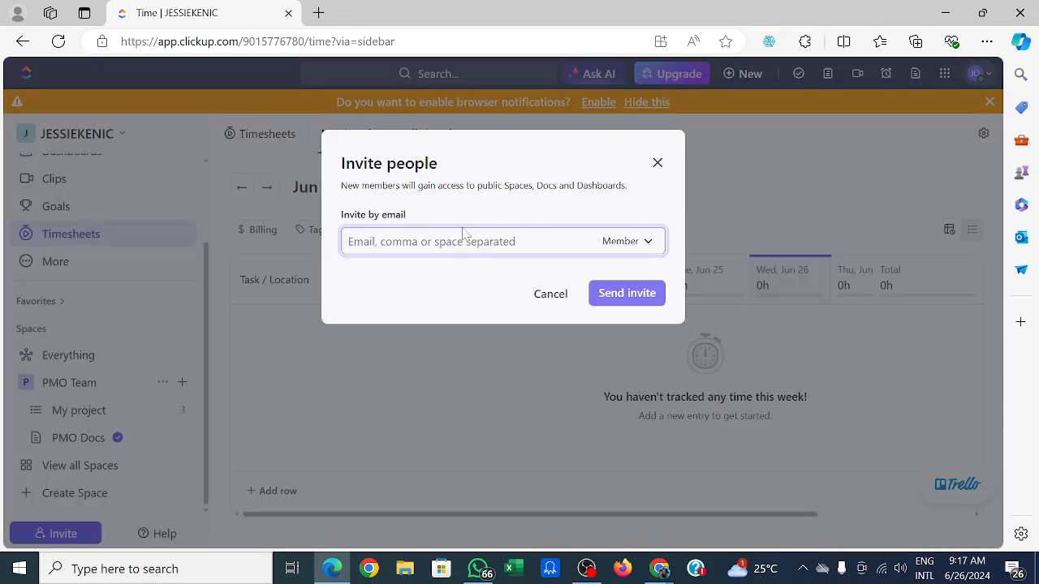
pyautogui.click(431, 242)
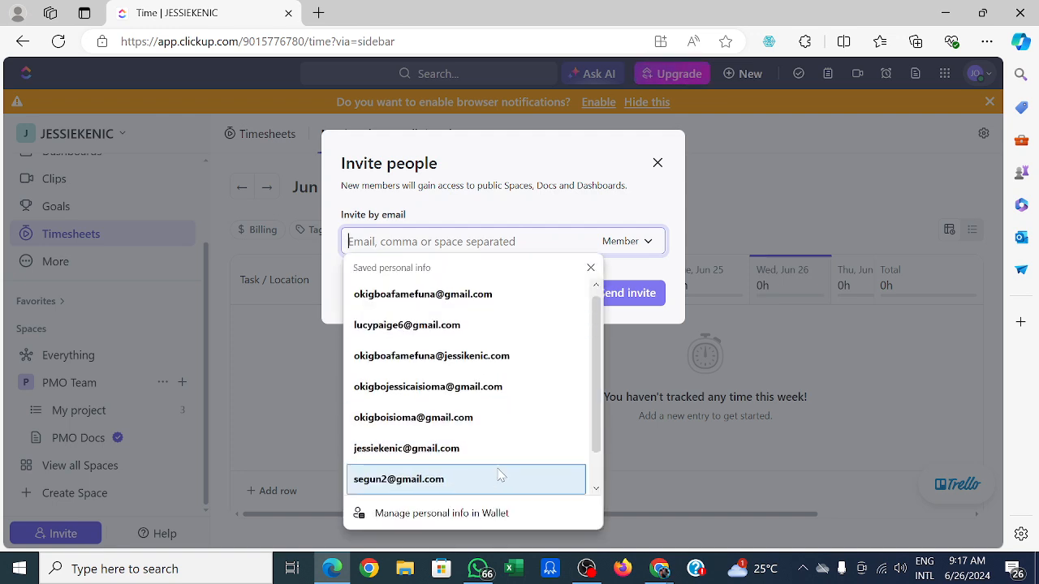
pyautogui.click(597, 490)
pyautogui.click(597, 490)
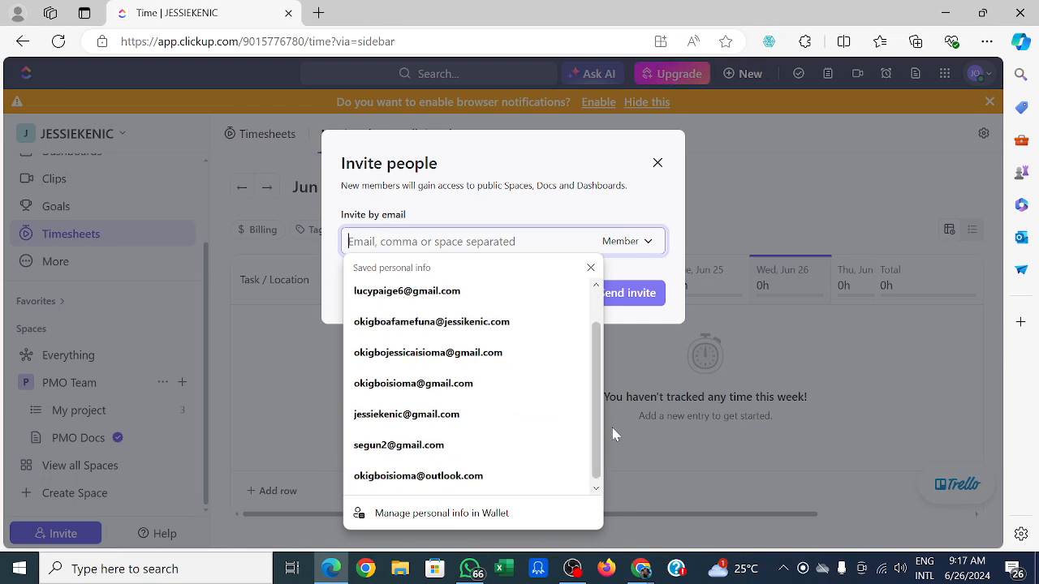
pyautogui.click(597, 286)
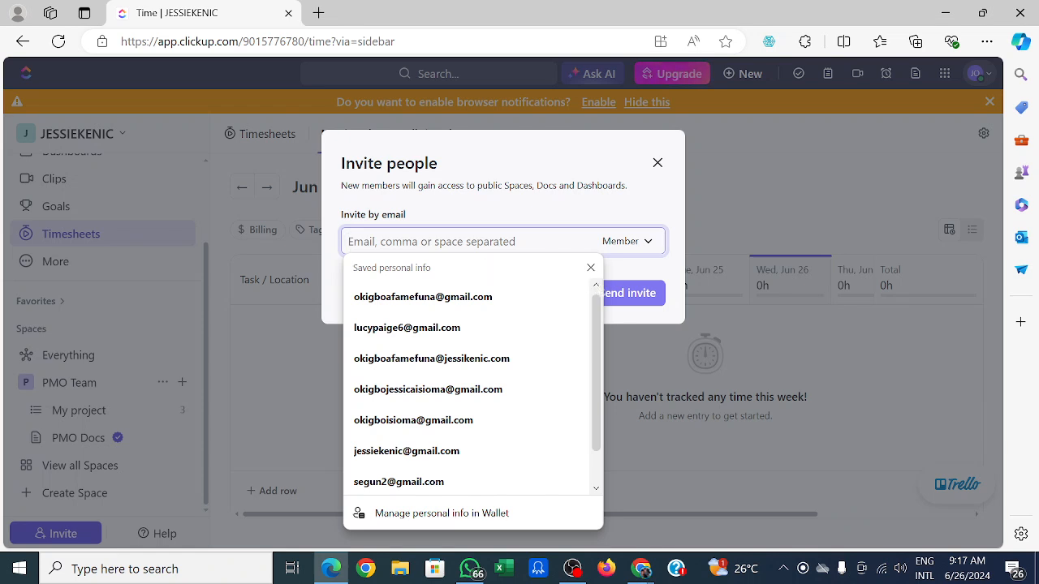
pyautogui.click(591, 268)
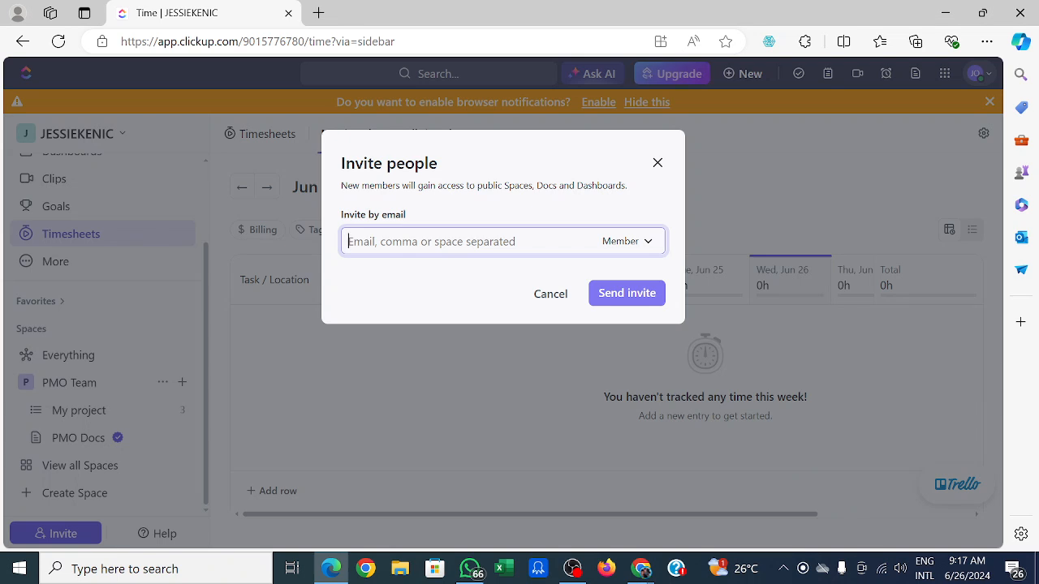
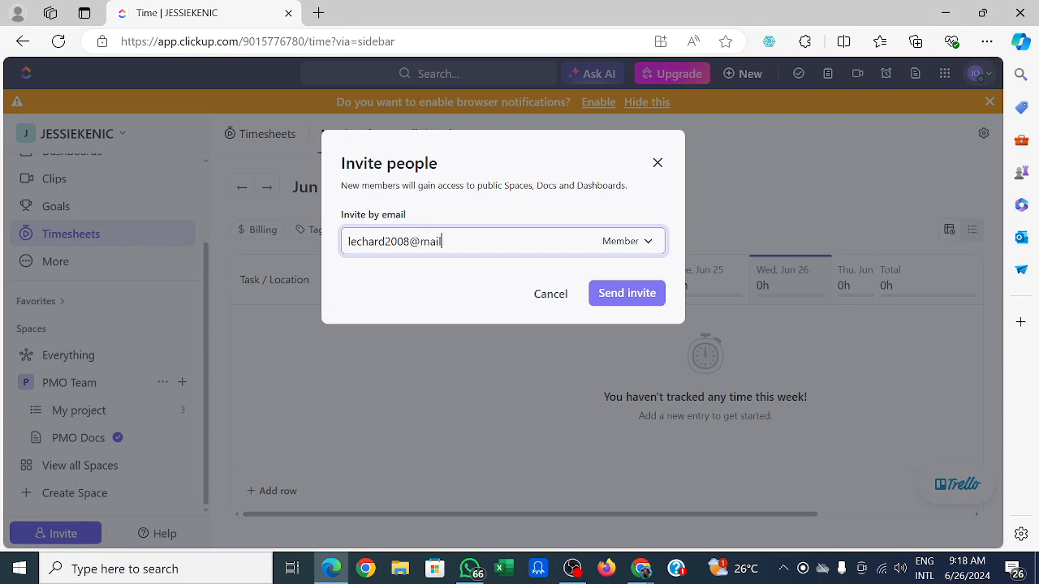
# Enter a new invitee's e-mail address and send the invitation as a Member.
pyautogui.click(616, 294)
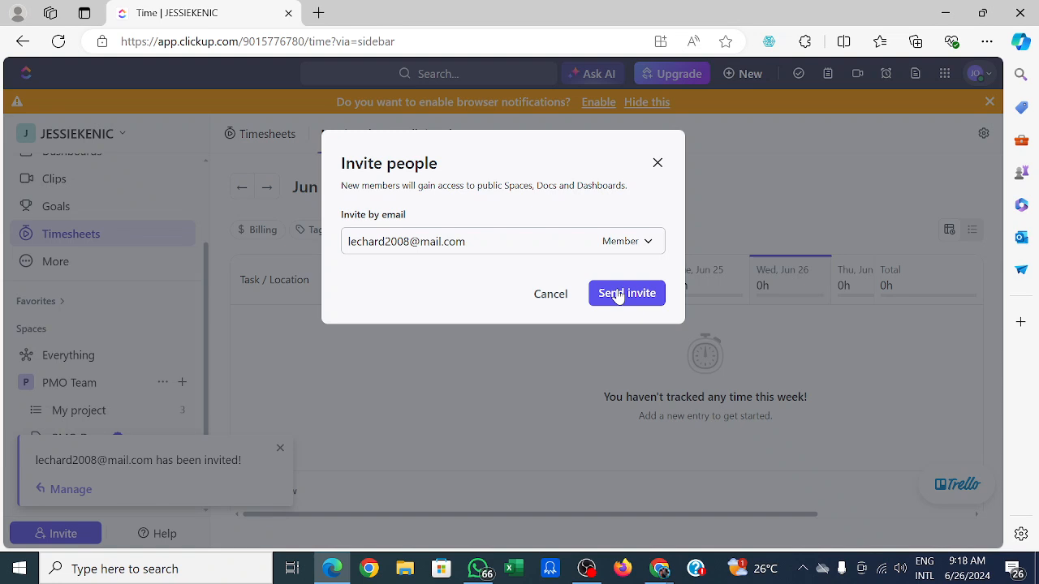
pyautogui.click(619, 296)
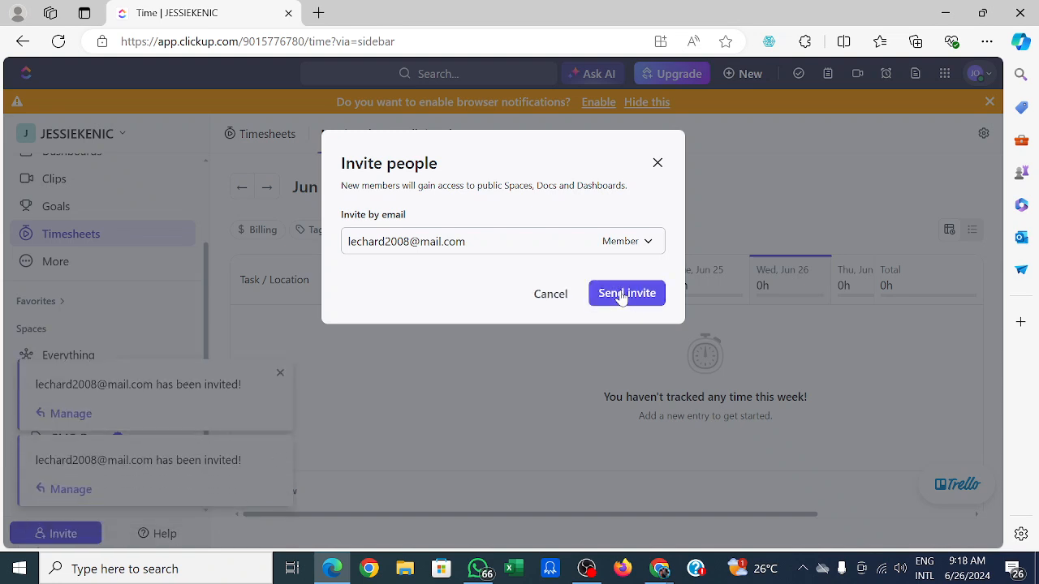
# Correct the address's domain to gmail.com, resend the invitation and close the dialog.
pyautogui.click(420, 241)
pyautogui.write('g')
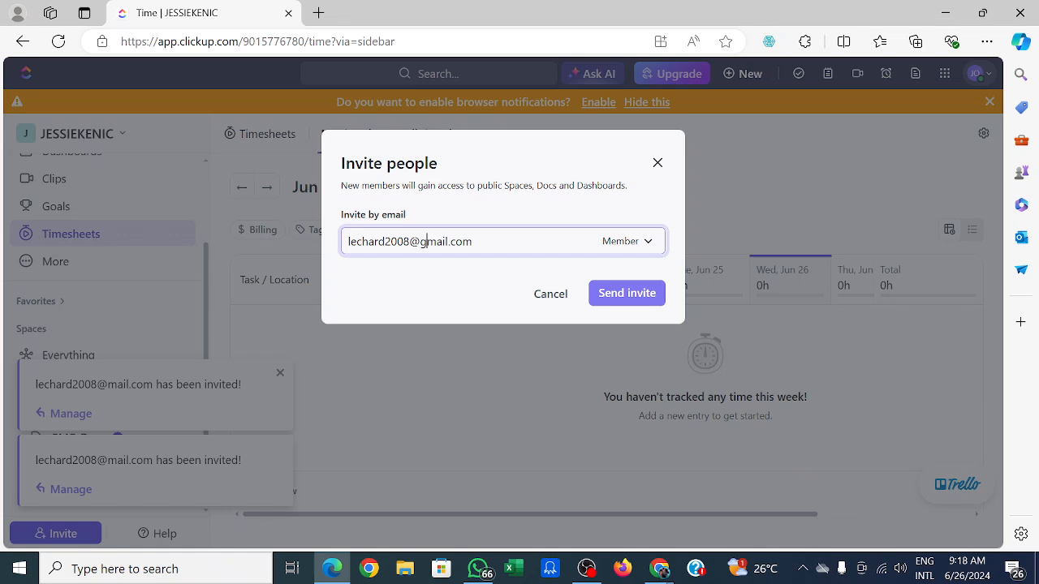
pyautogui.click(626, 294)
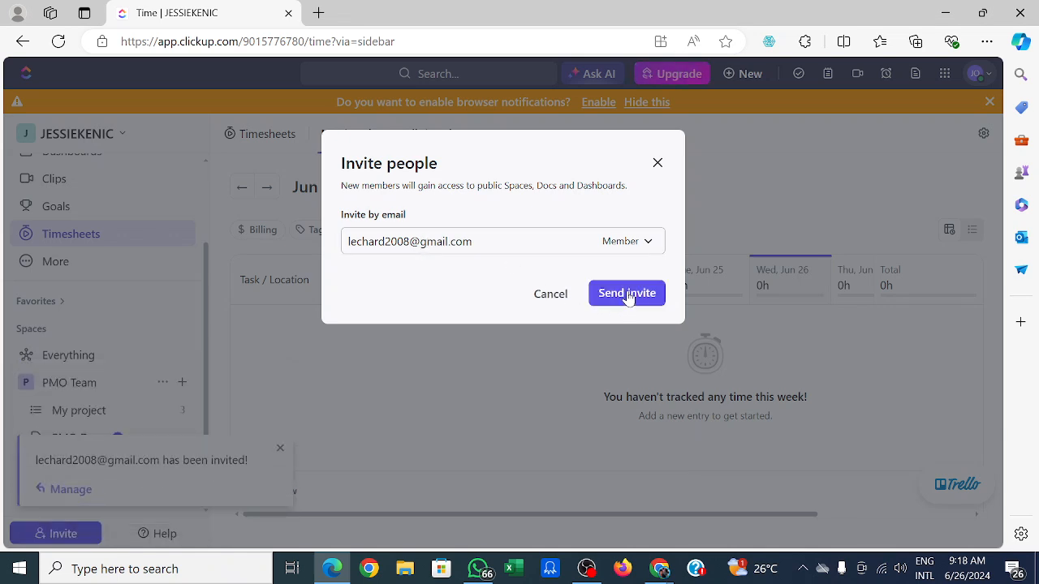
pyautogui.click(657, 165)
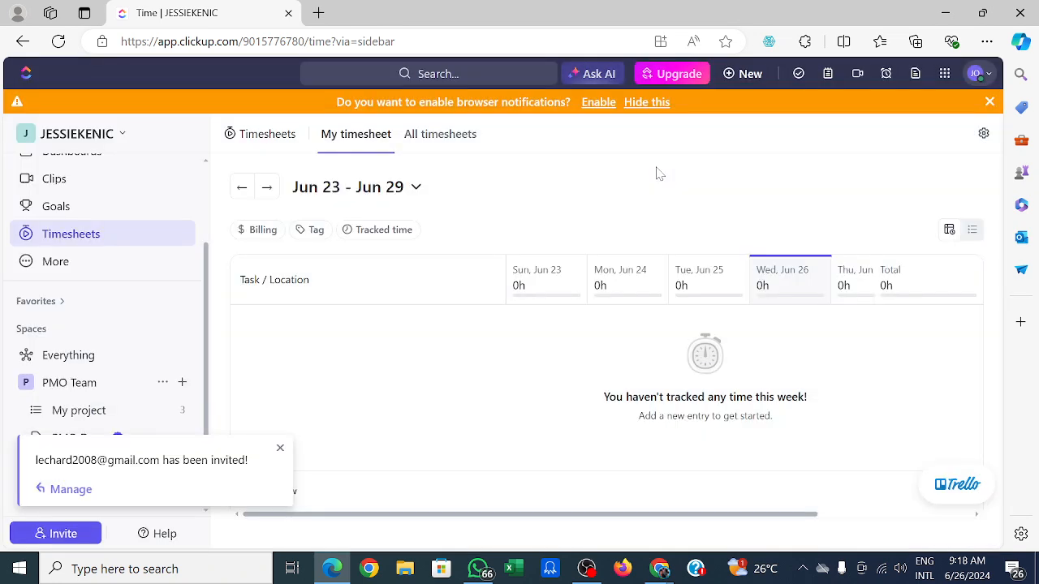
pyautogui.click(280, 449)
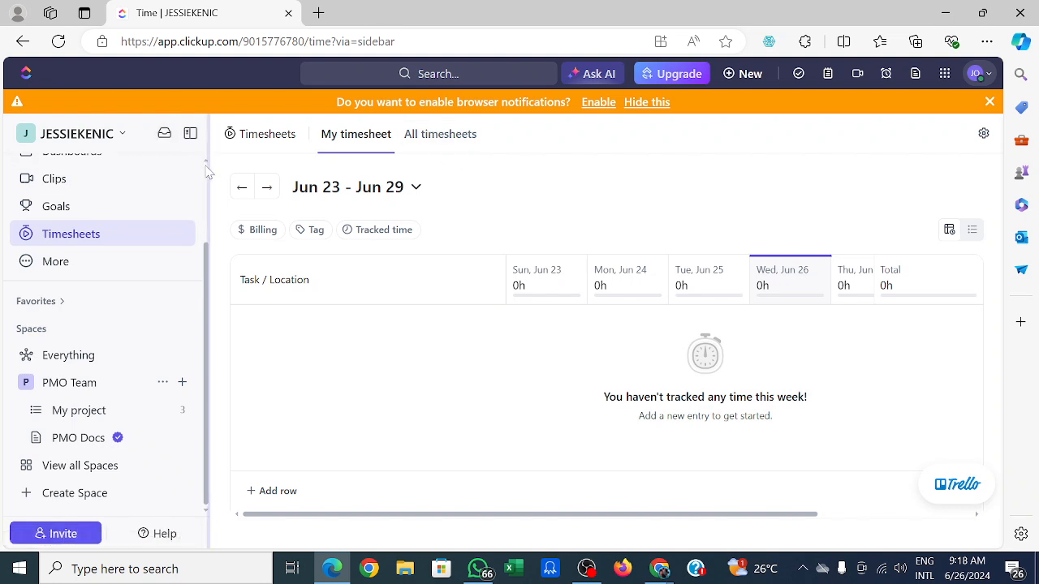
pyautogui.scroll(3, 206, 171)
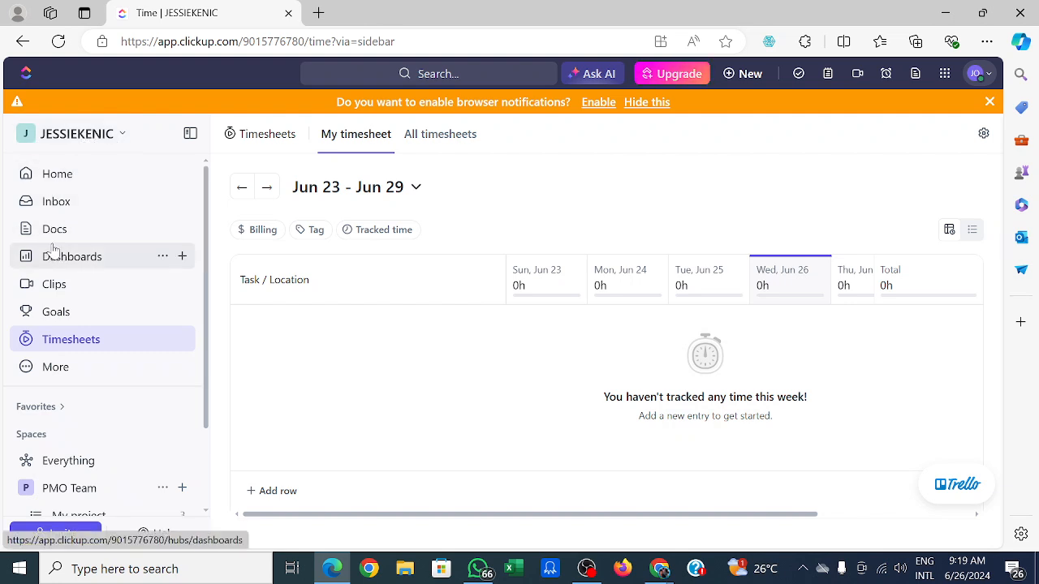
pyautogui.click(125, 140)
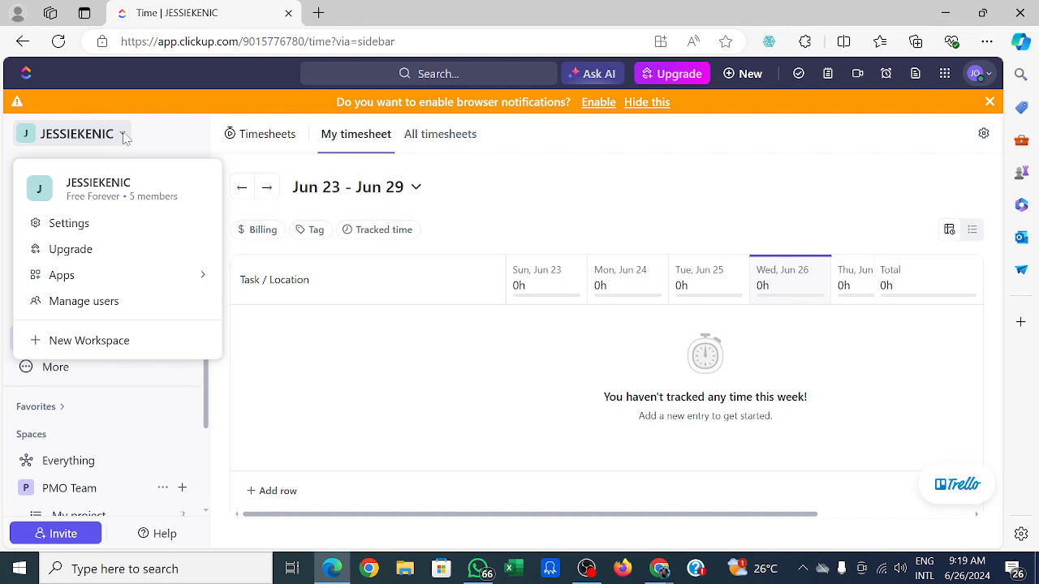
pyautogui.click(90, 344)
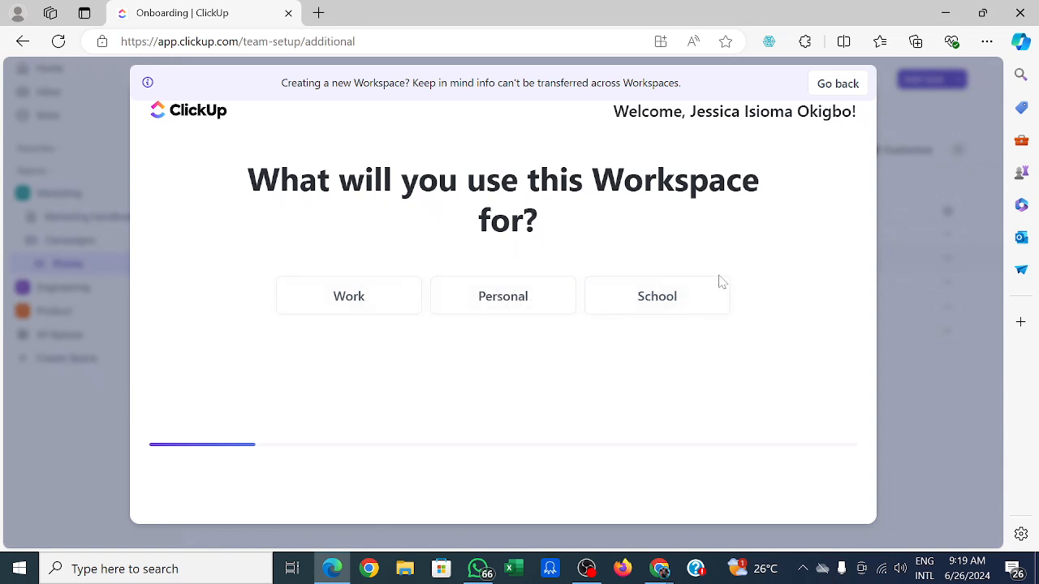
pyautogui.click(828, 86)
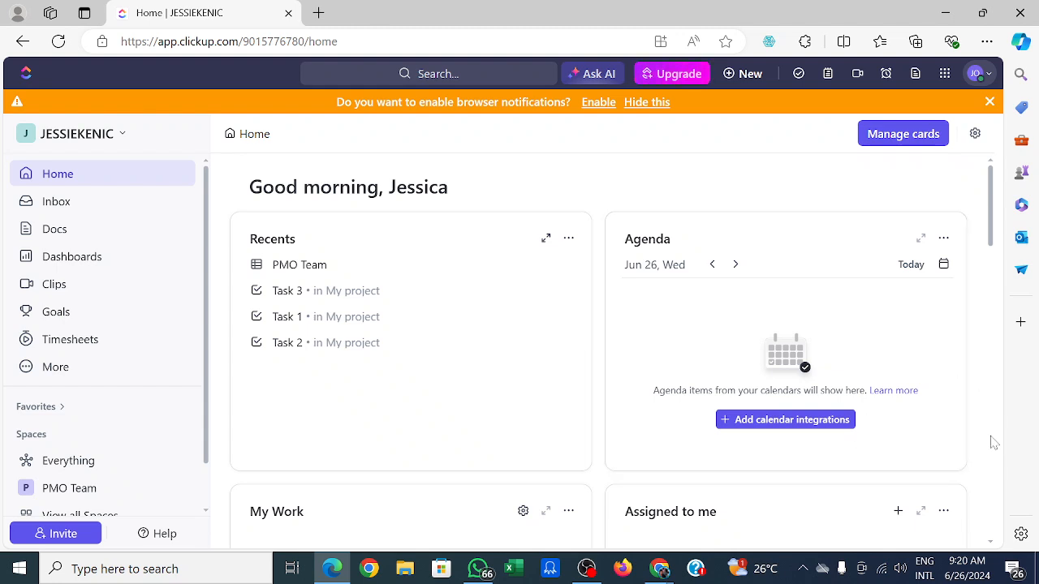
# Start adding a Google Calendar account, choosing the Sync events to ClickUp option.
pyautogui.click(801, 420)
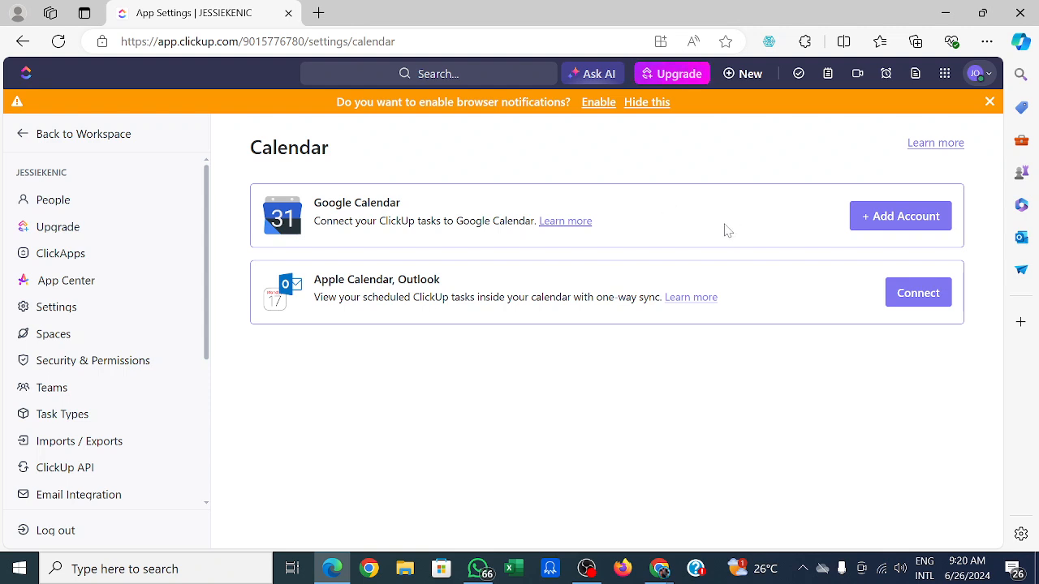
pyautogui.click(900, 219)
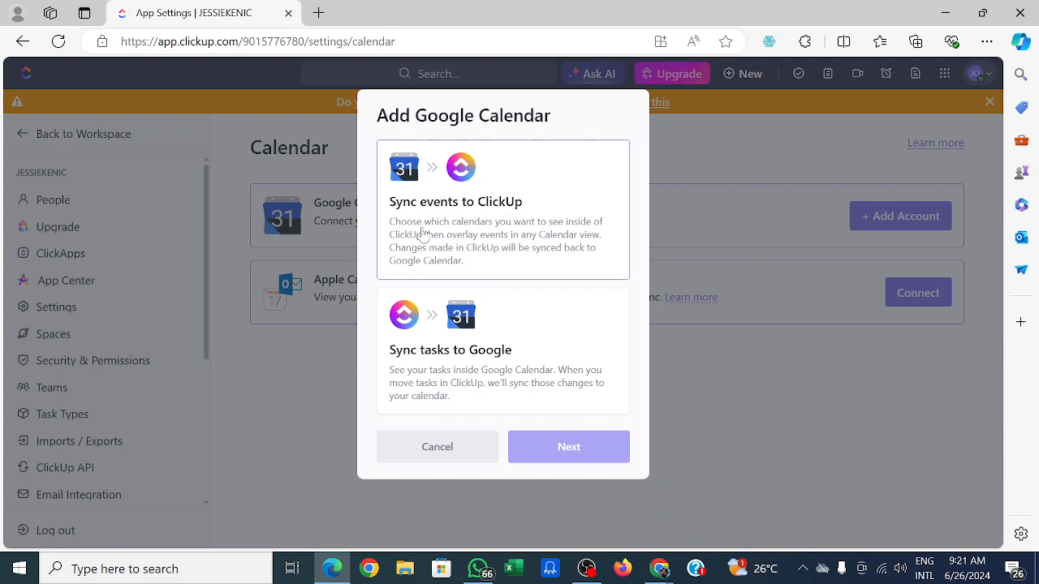
pyautogui.click(501, 209)
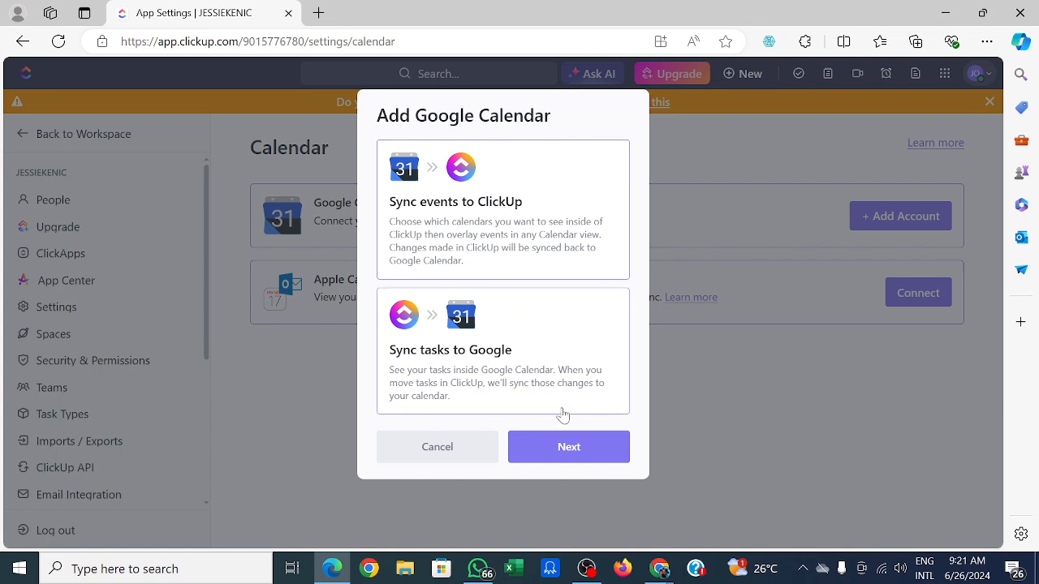
pyautogui.click(569, 447)
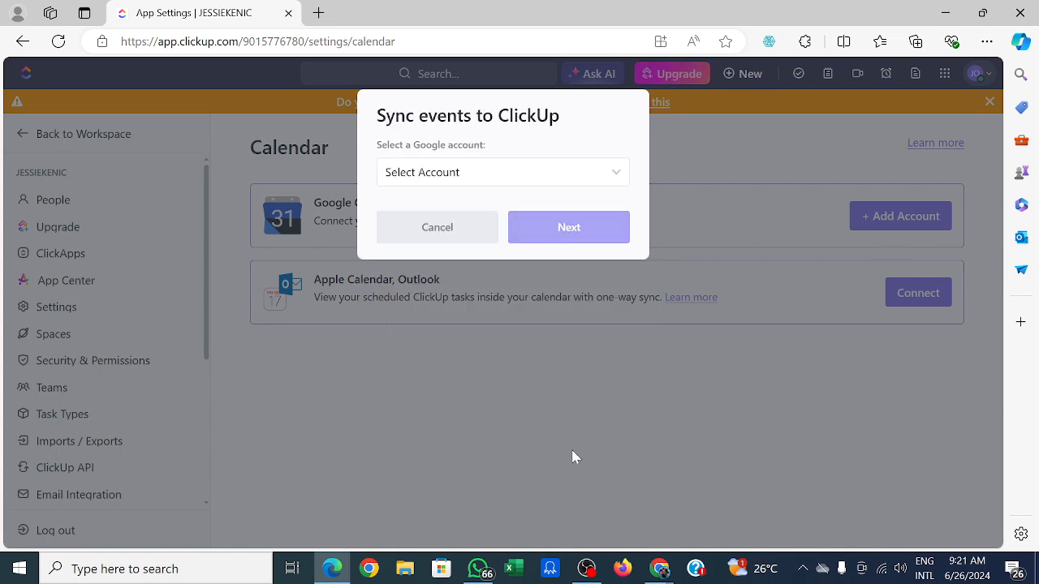
# Connect a new Google account, allow ClickUp access to its calendars, and finish the calendar sync setup.
pyautogui.click(617, 177)
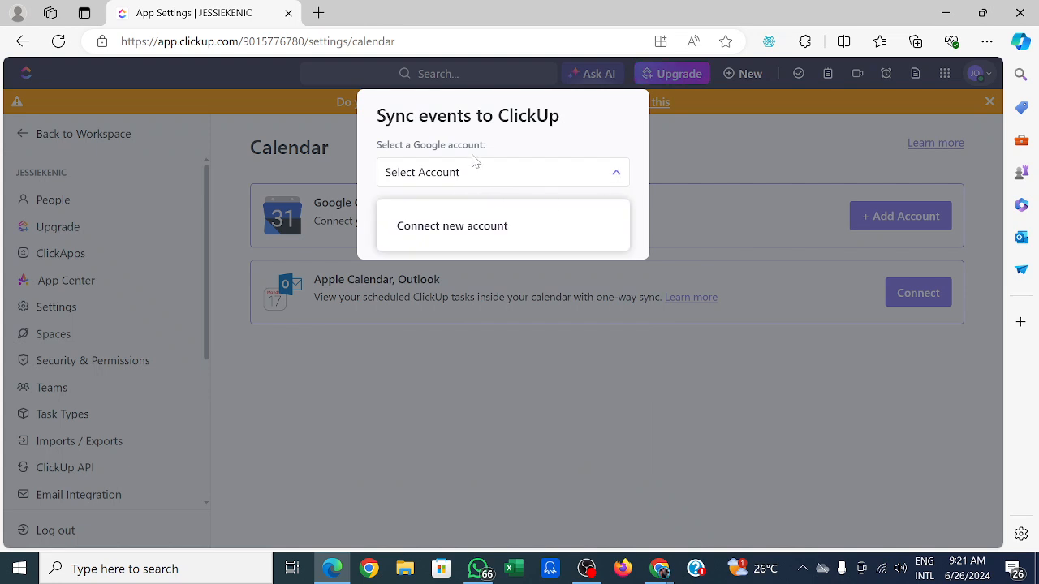
pyautogui.click(465, 177)
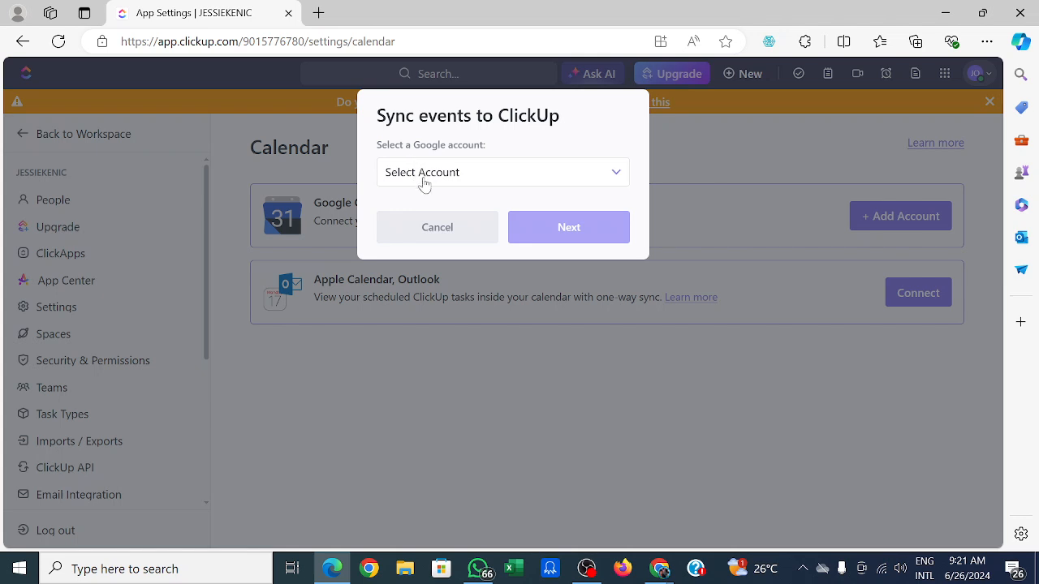
pyautogui.click(423, 182)
pyautogui.click(422, 181)
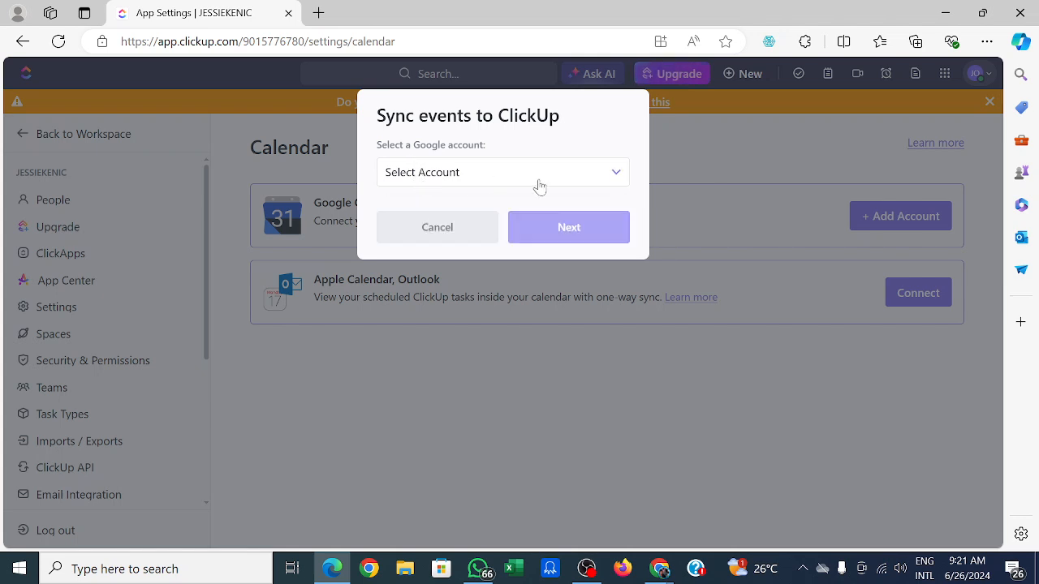
pyautogui.click(616, 173)
pyautogui.click(476, 241)
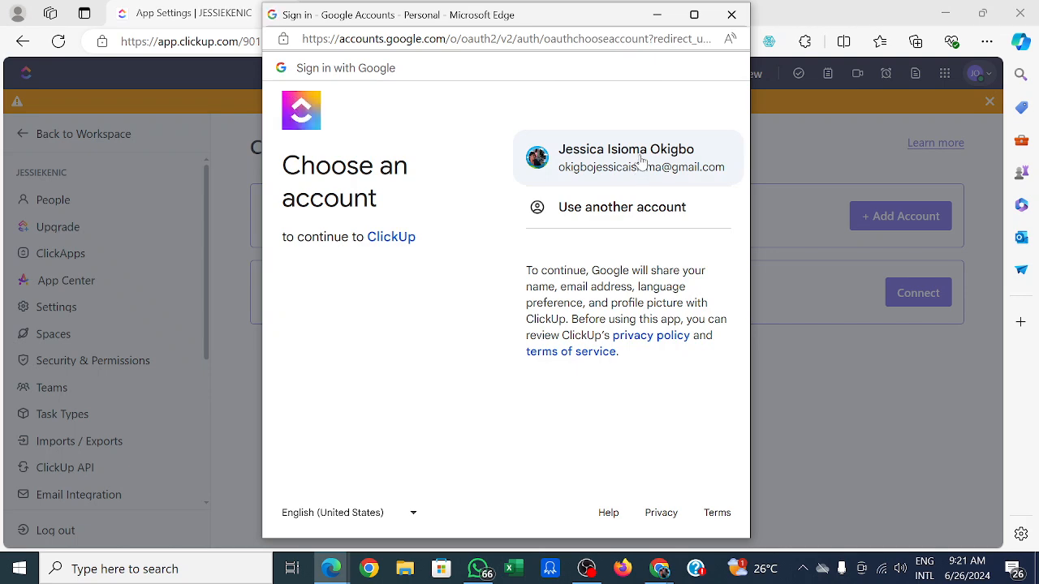
pyautogui.click(642, 162)
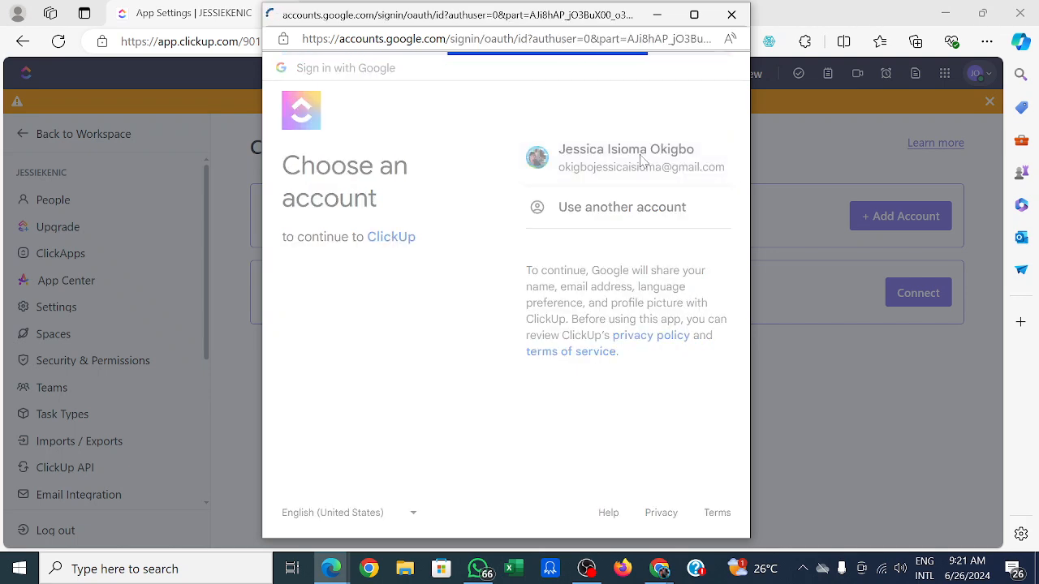
pyautogui.click(642, 322)
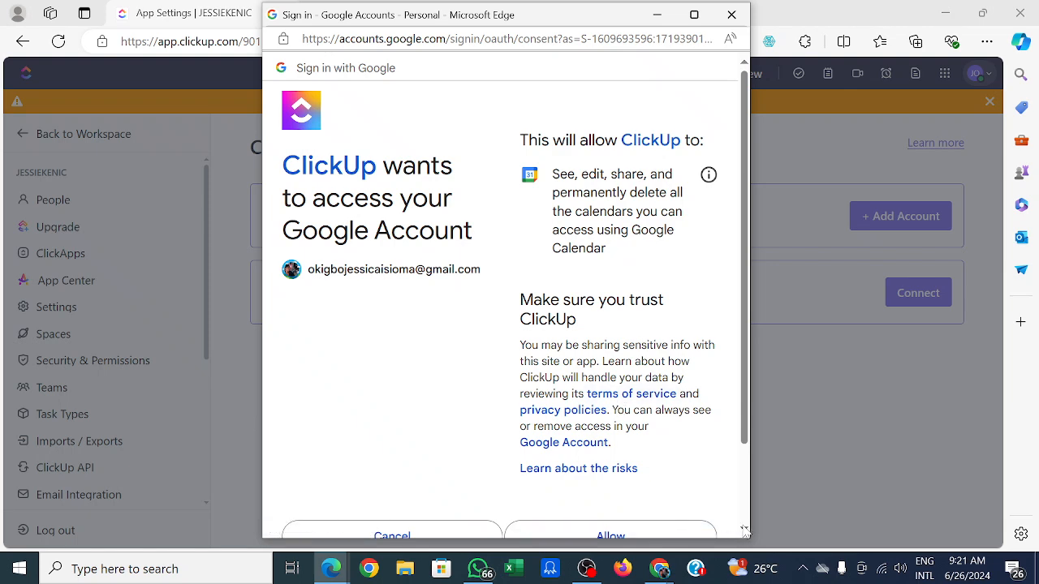
pyautogui.scroll(-2, 649, 487)
pyautogui.click(621, 485)
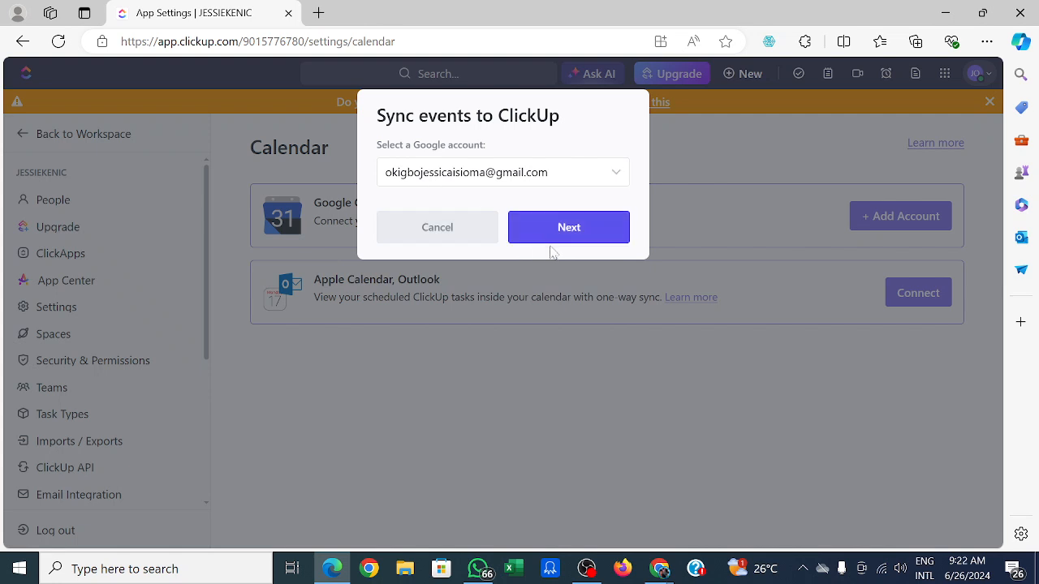
pyautogui.click(558, 233)
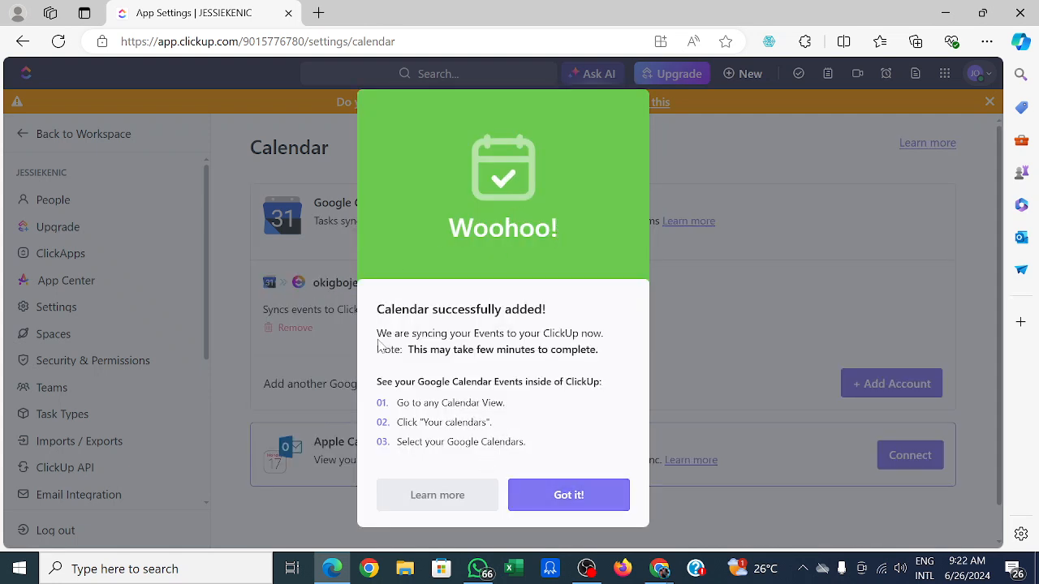
pyautogui.click(592, 499)
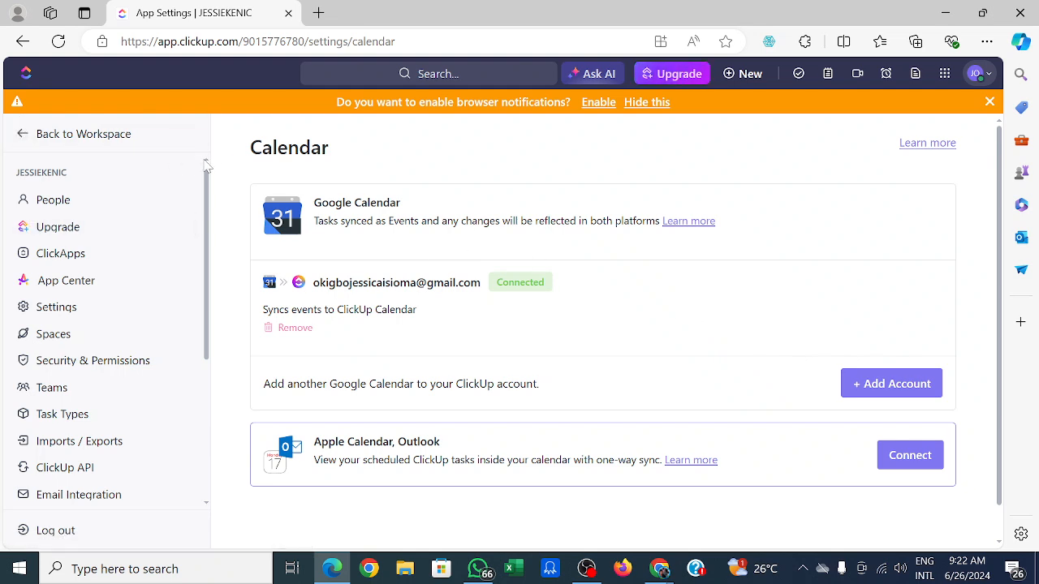
# Return to the workspace home page.
pyautogui.click(21, 133)
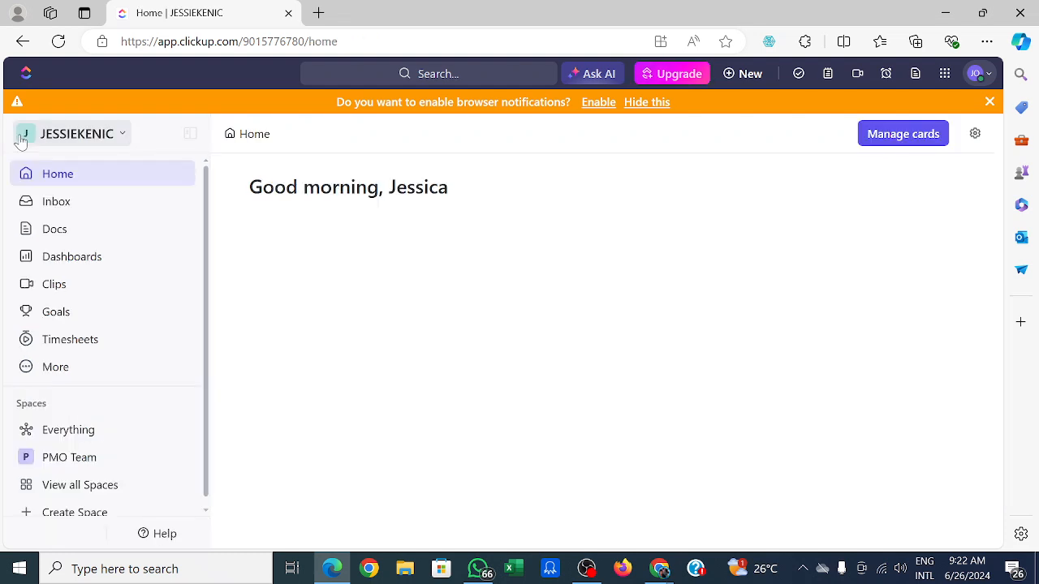
pyautogui.click(121, 136)
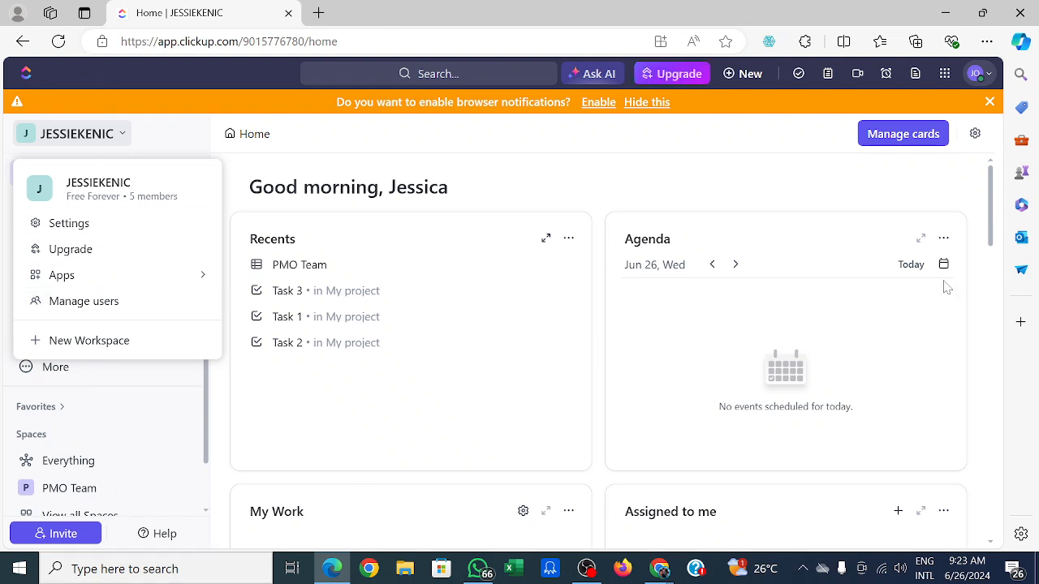
pyautogui.click(976, 73)
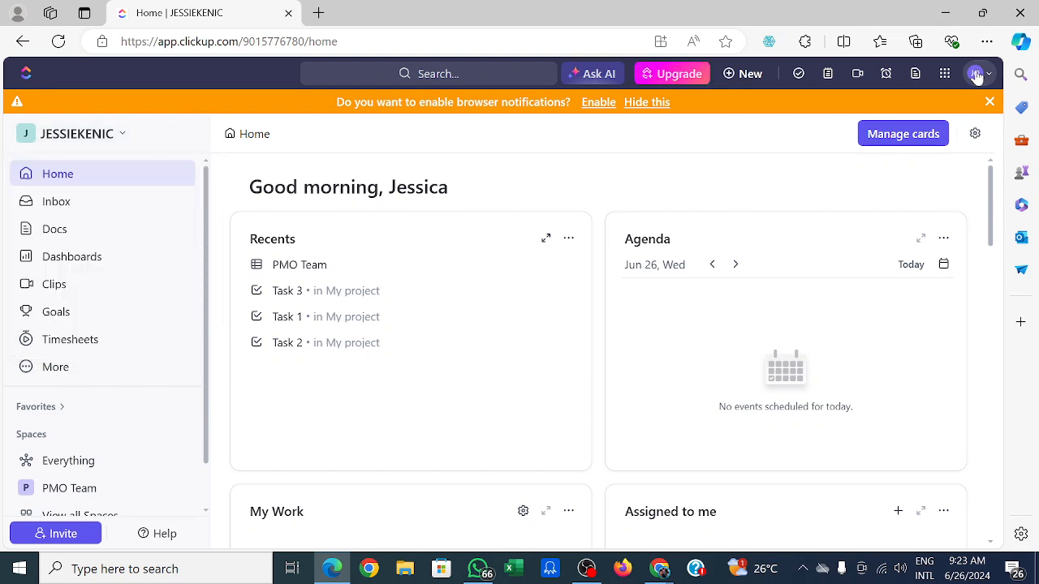
# Switch the interface theme to Dark mode.
pyautogui.click(976, 74)
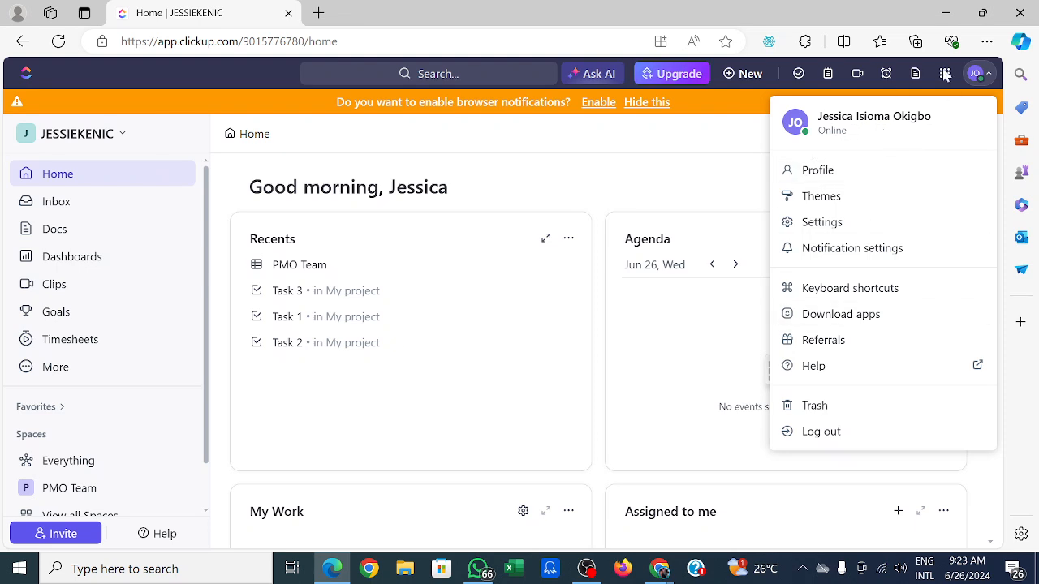
pyautogui.click(829, 203)
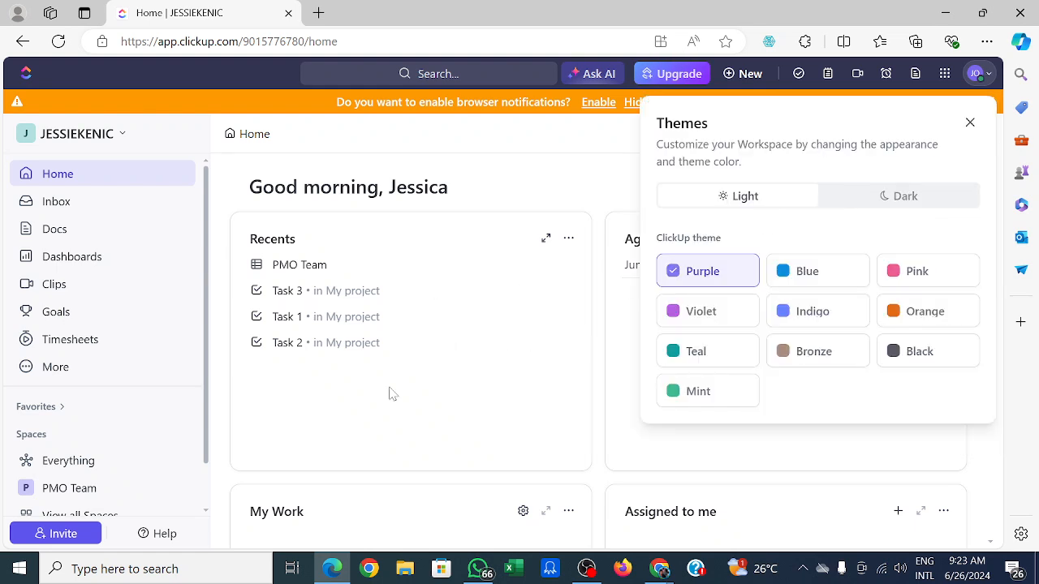
pyautogui.click(906, 199)
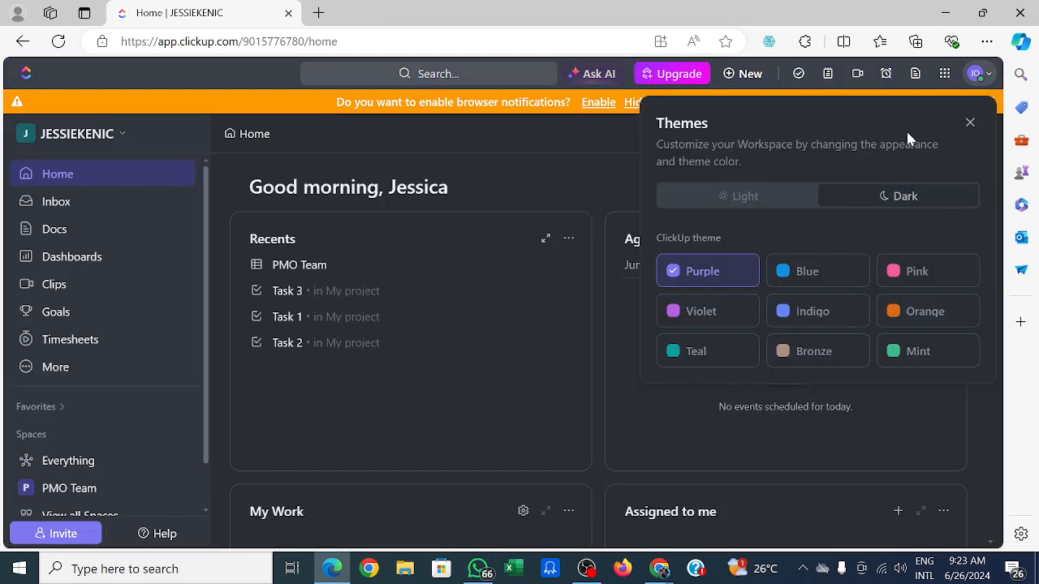
# Switch the interface theme back to Light mode and close the Themes panel.
pyautogui.click(976, 77)
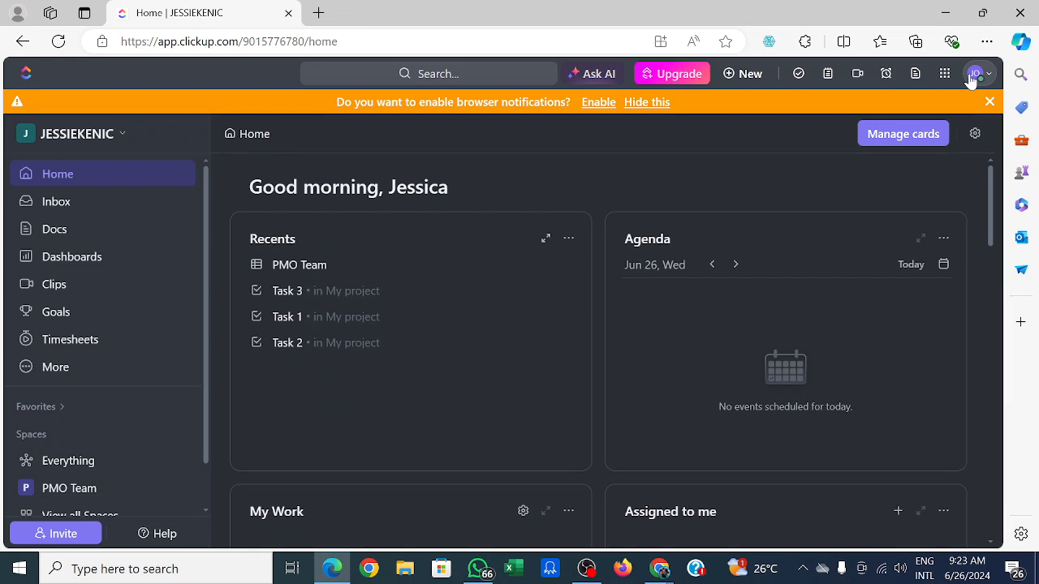
pyautogui.click(973, 75)
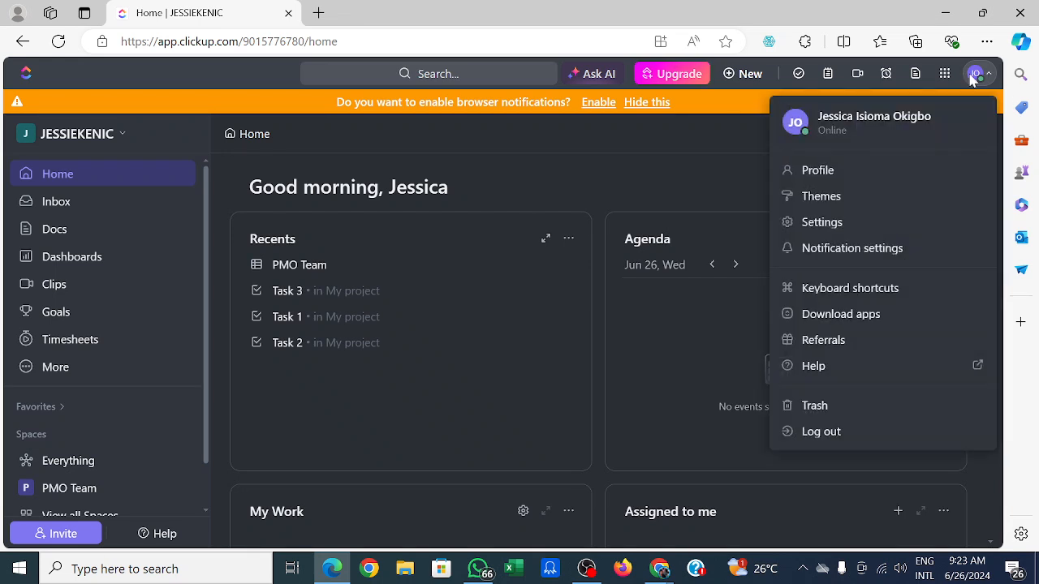
pyautogui.click(845, 197)
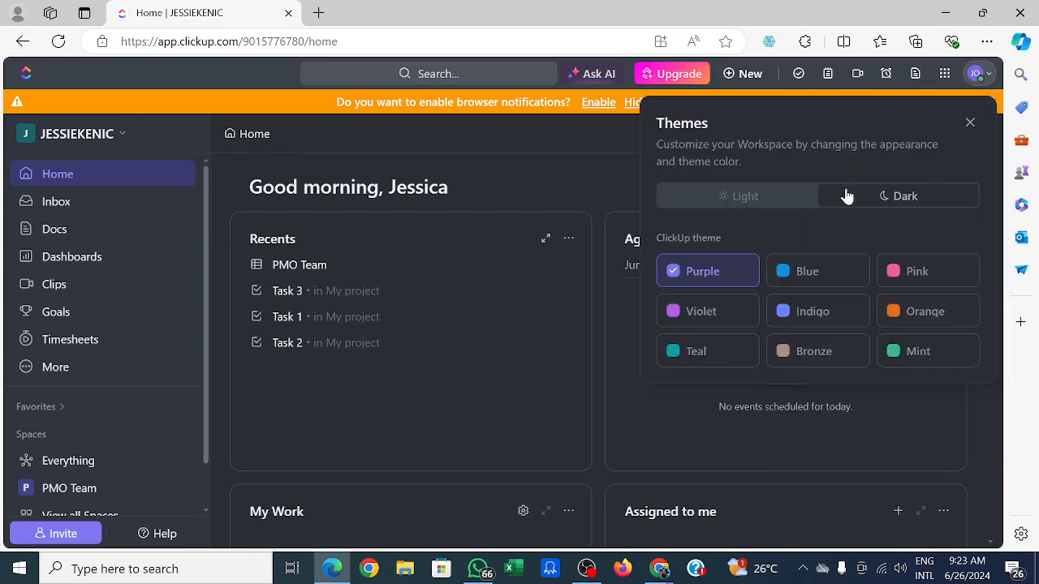
pyautogui.click(769, 208)
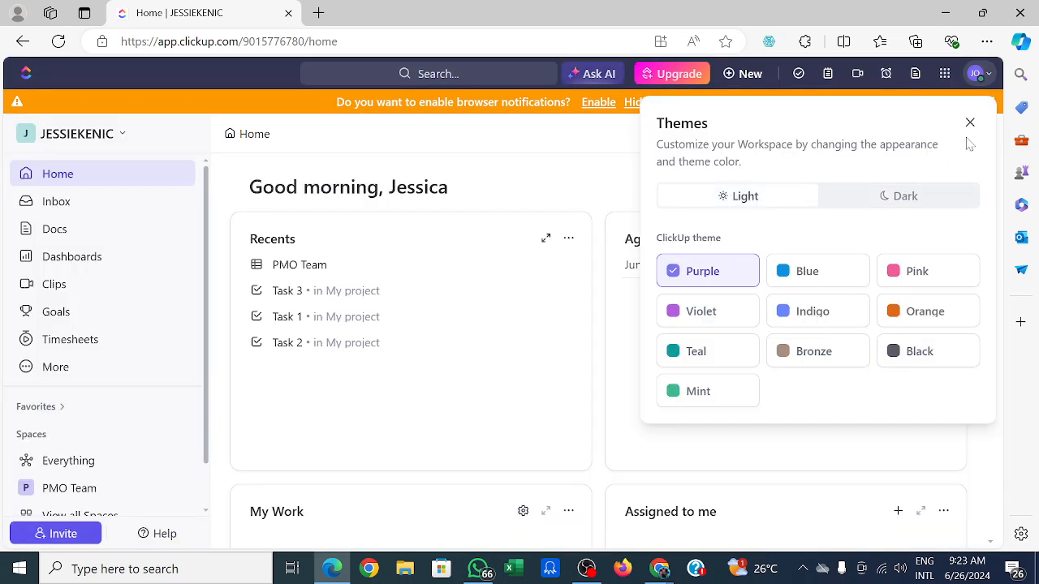
pyautogui.click(969, 123)
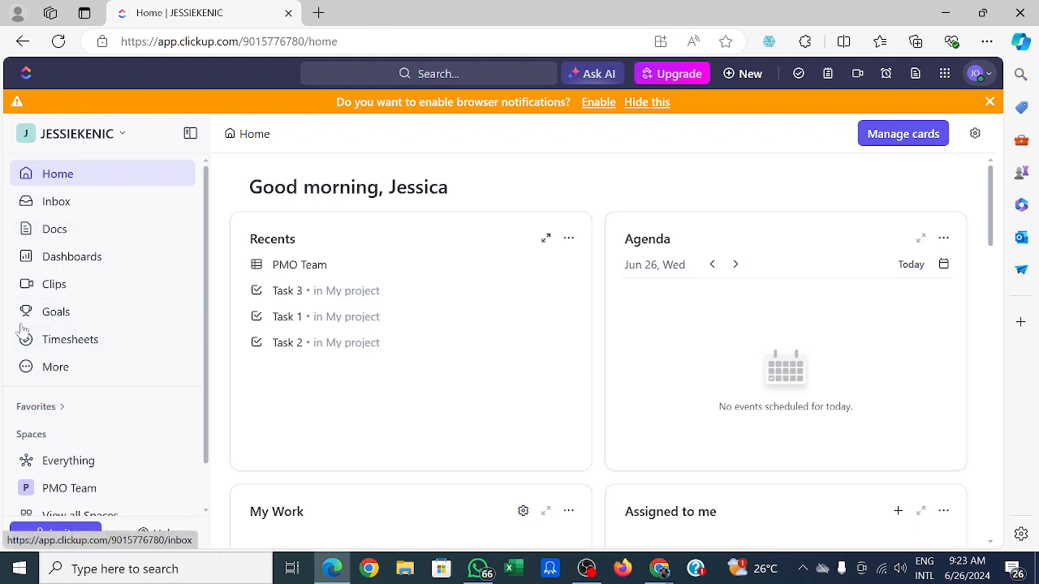
# Open the workspace settings page, dismissing an incoming call notification.
pyautogui.click(122, 138)
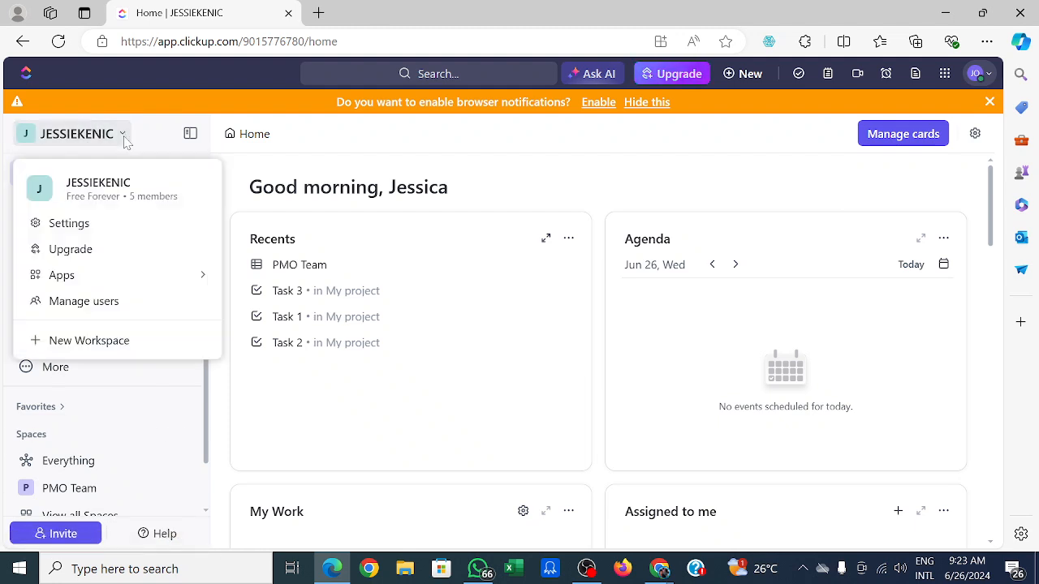
pyautogui.click(85, 231)
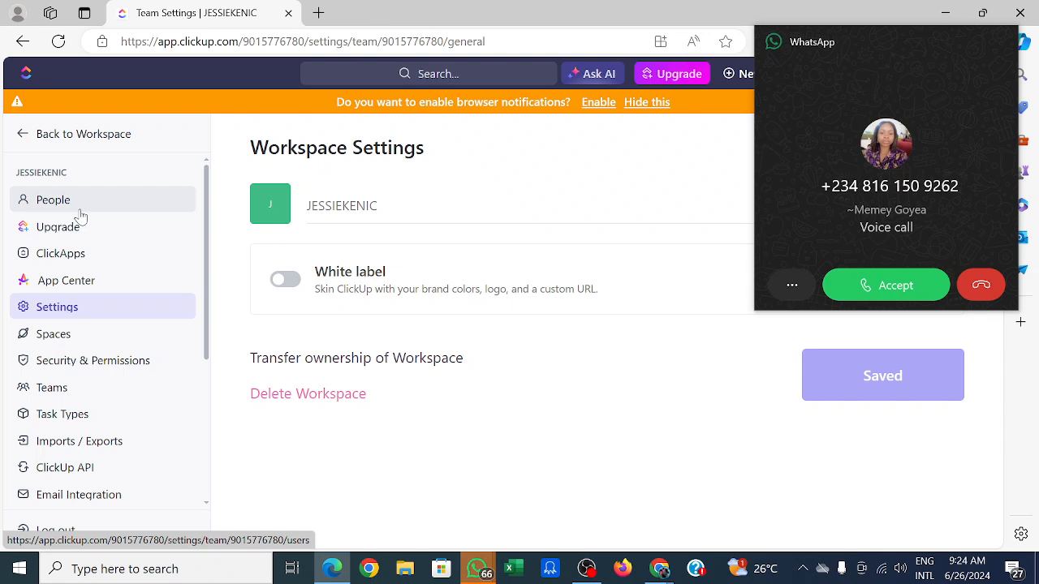
pyautogui.click(982, 292)
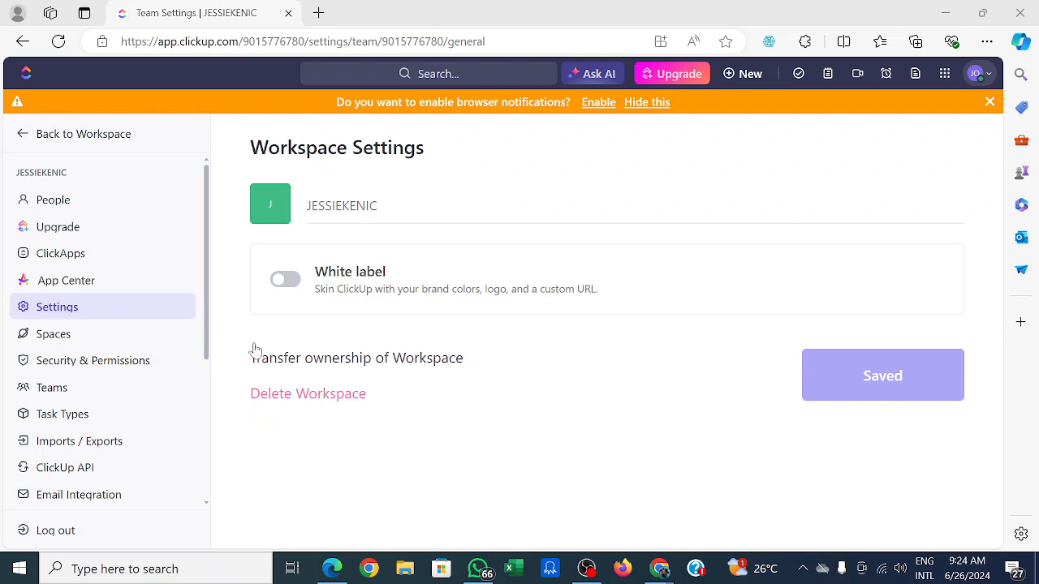
# Open the People management page and invite a new person by e-mail with the Member role.
pyautogui.click(72, 207)
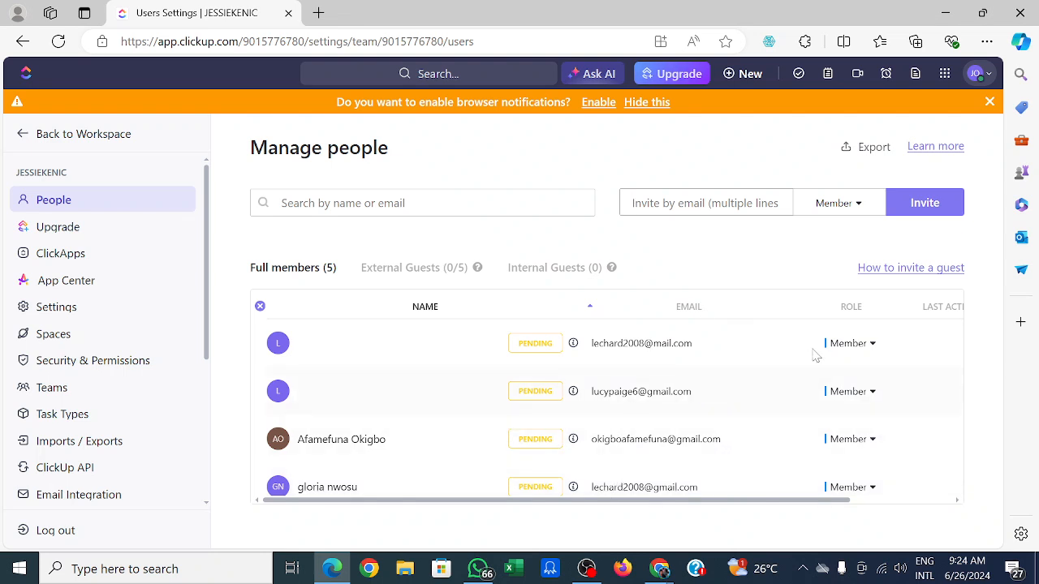
pyautogui.click(920, 204)
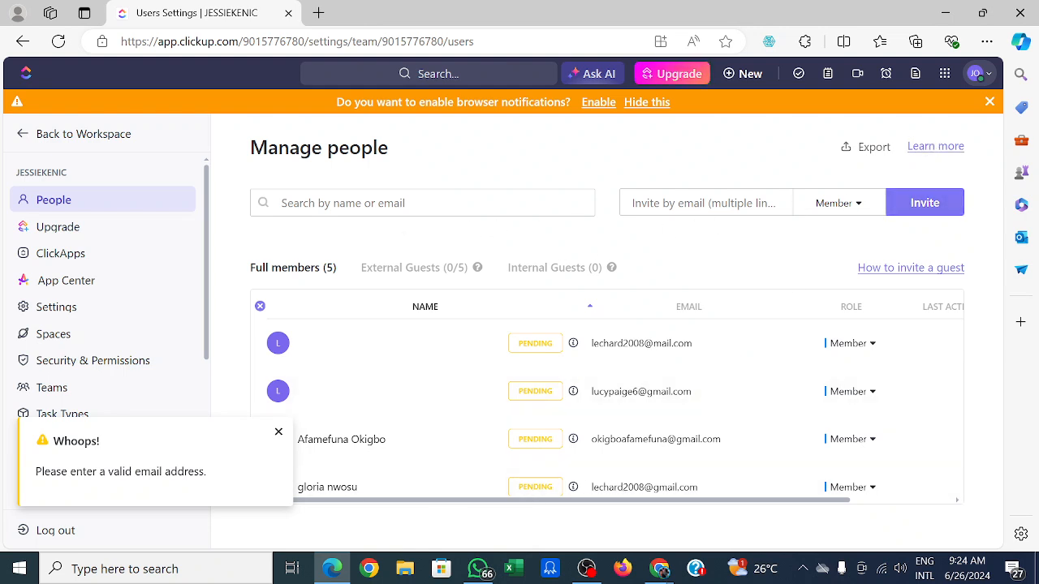
pyautogui.click(699, 203)
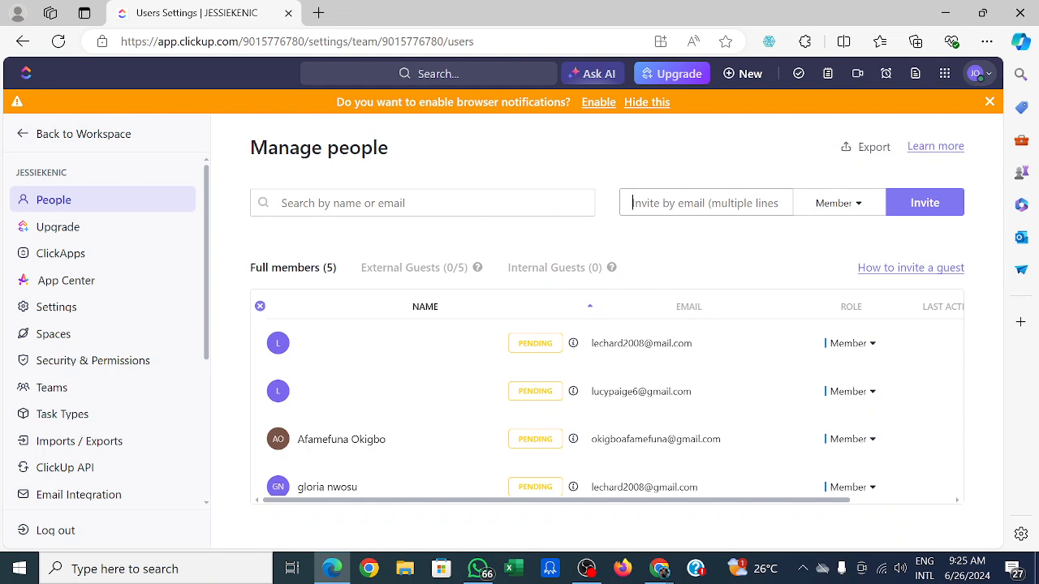
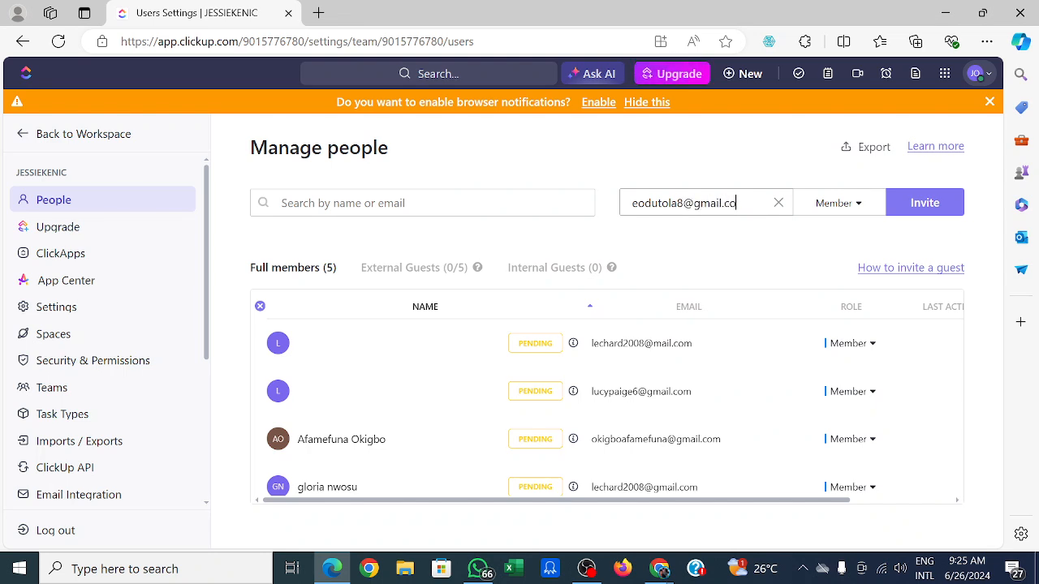
pyautogui.click(860, 208)
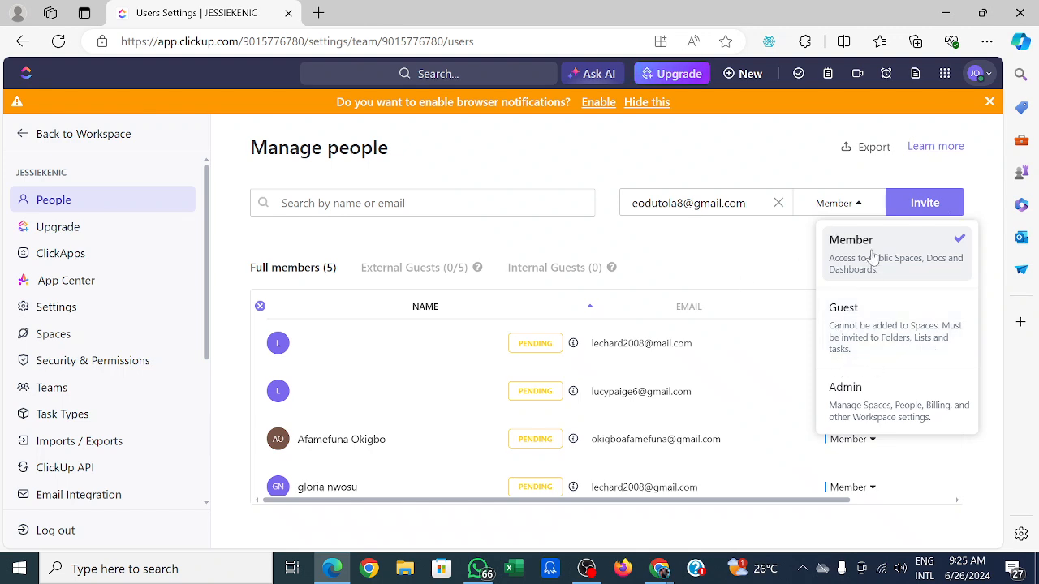
pyautogui.click(939, 218)
pyautogui.click(911, 210)
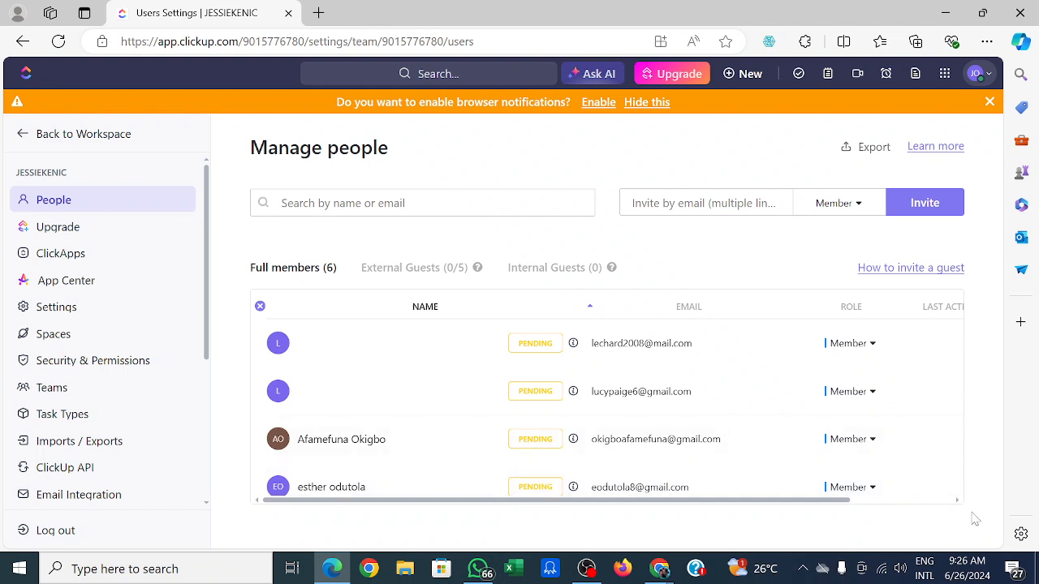
# Invite another person to the workspace by entering their Gmail address as a Member.
pyautogui.click(905, 211)
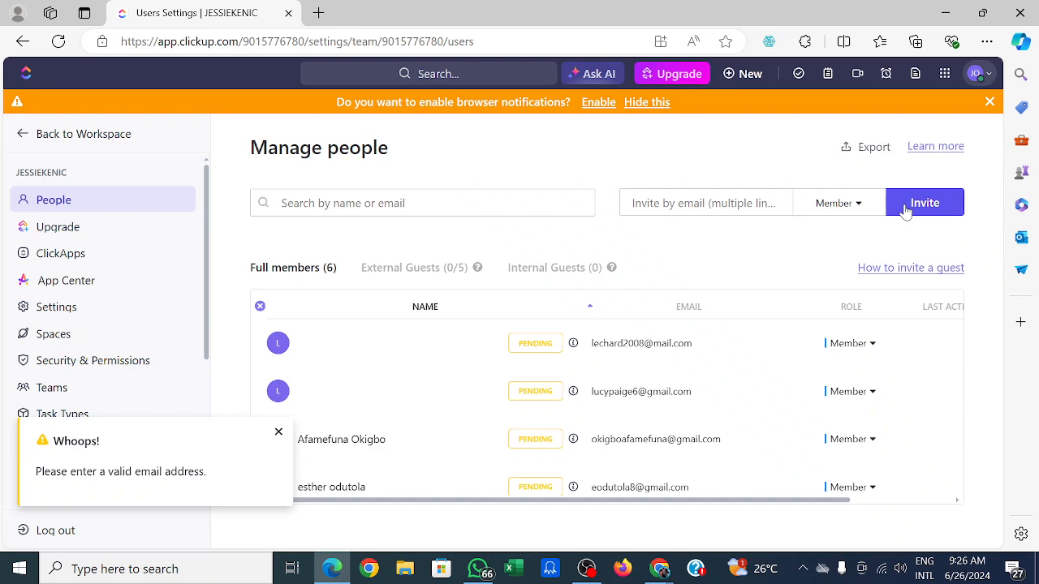
pyautogui.click(704, 203)
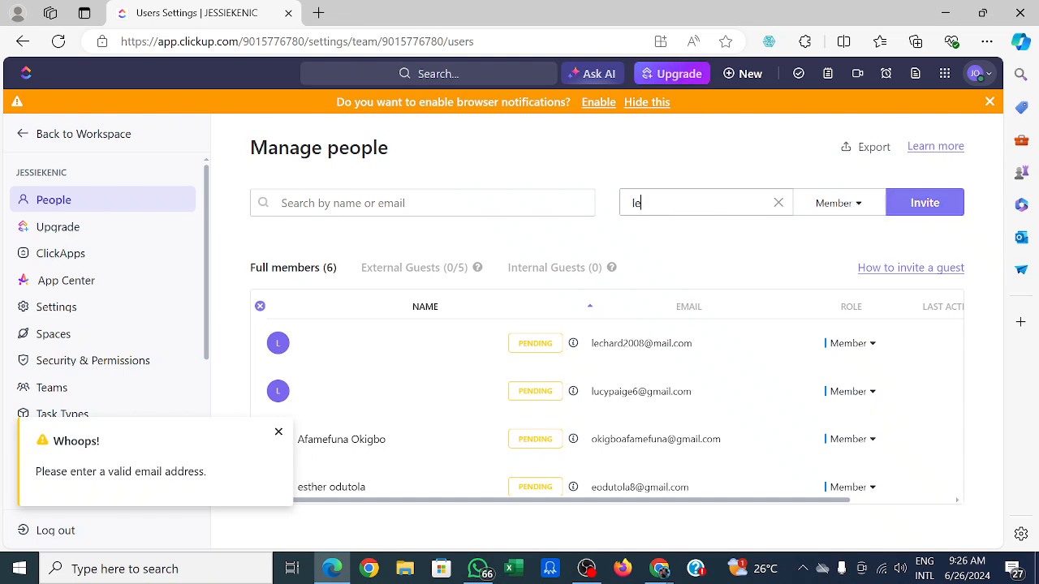
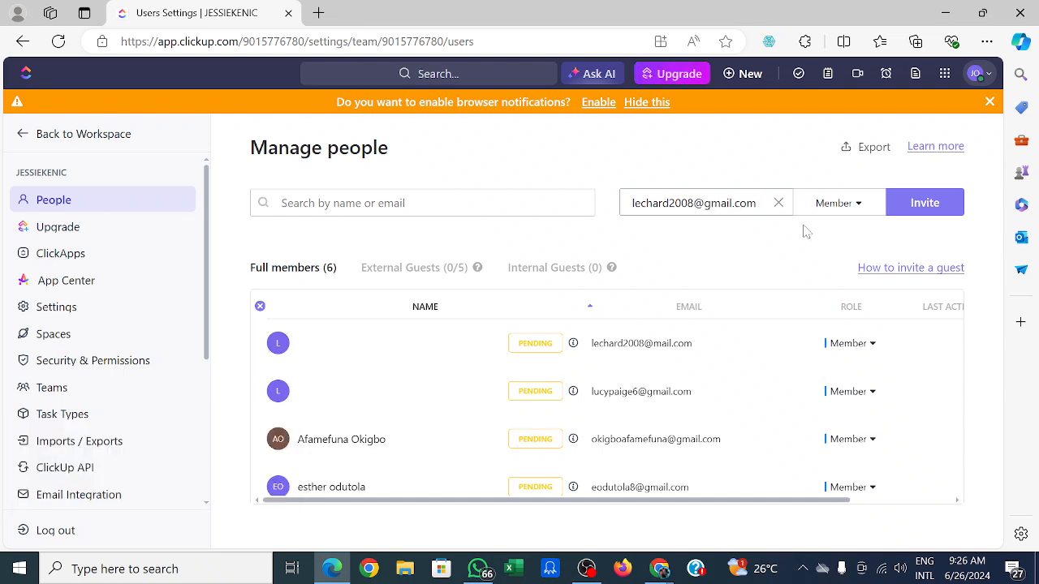
pyautogui.click(921, 207)
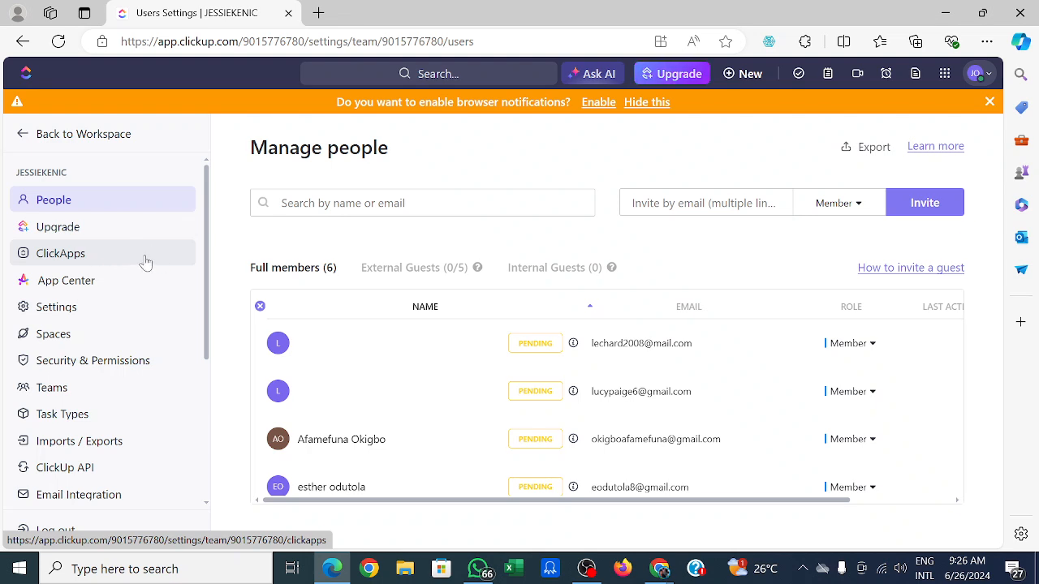
# Open the ClickApps settings and switch the AI ClickApp off and back on.
pyautogui.click(89, 261)
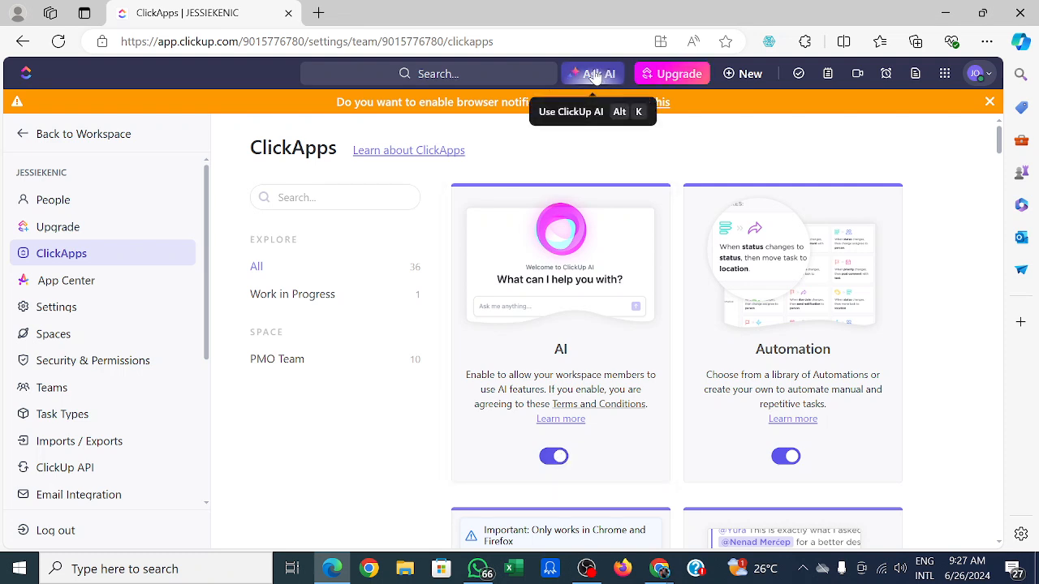
pyautogui.click(553, 458)
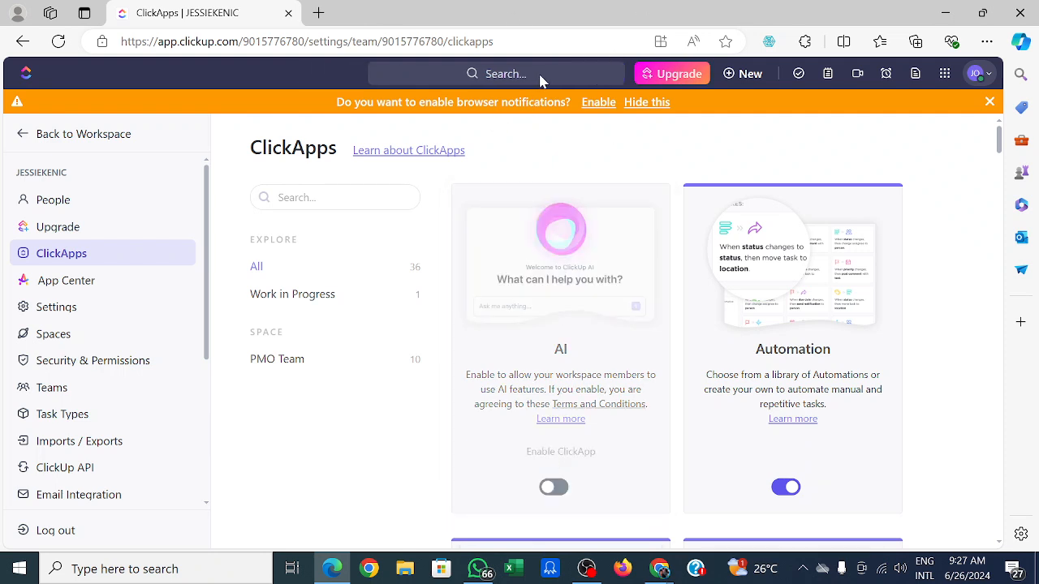
pyautogui.click(557, 487)
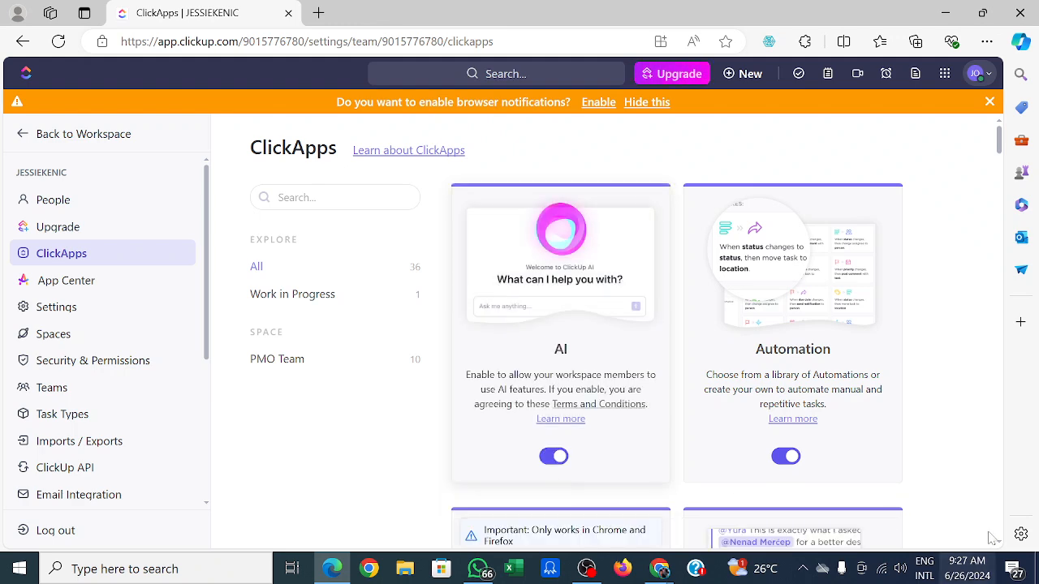
# Browse the list of ClickApps, then open the App Center's featured integrations and close it.
pyautogui.scroll(-2, 892, 235)
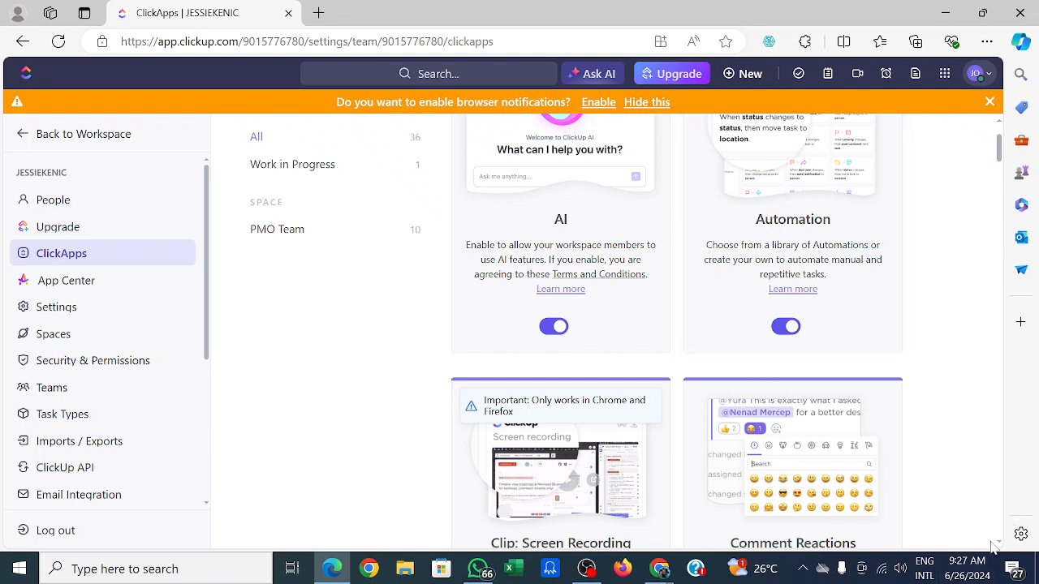
pyautogui.scroll(-15, 1003, 537)
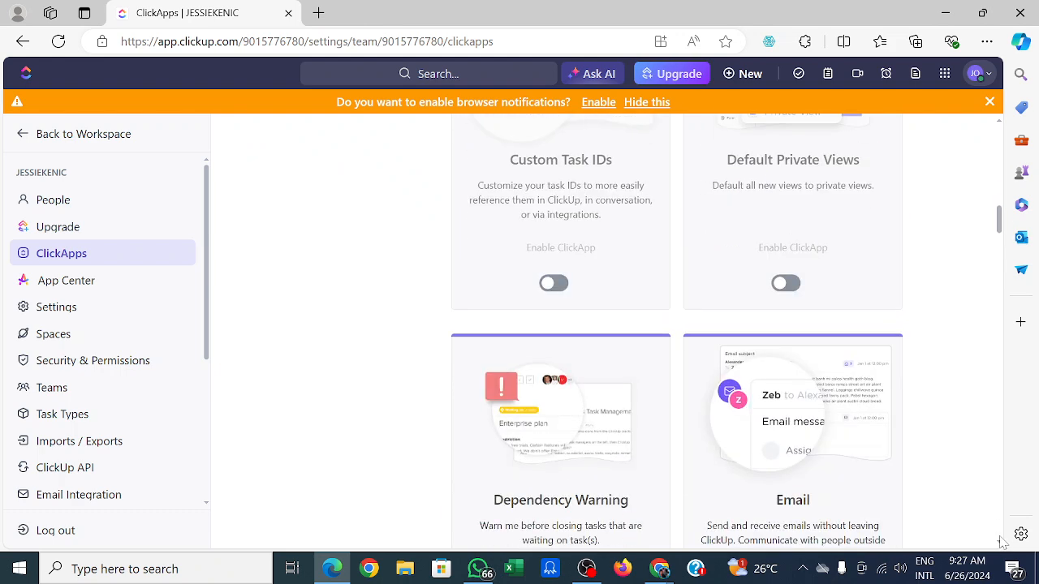
pyautogui.scroll(-5, 1003, 542)
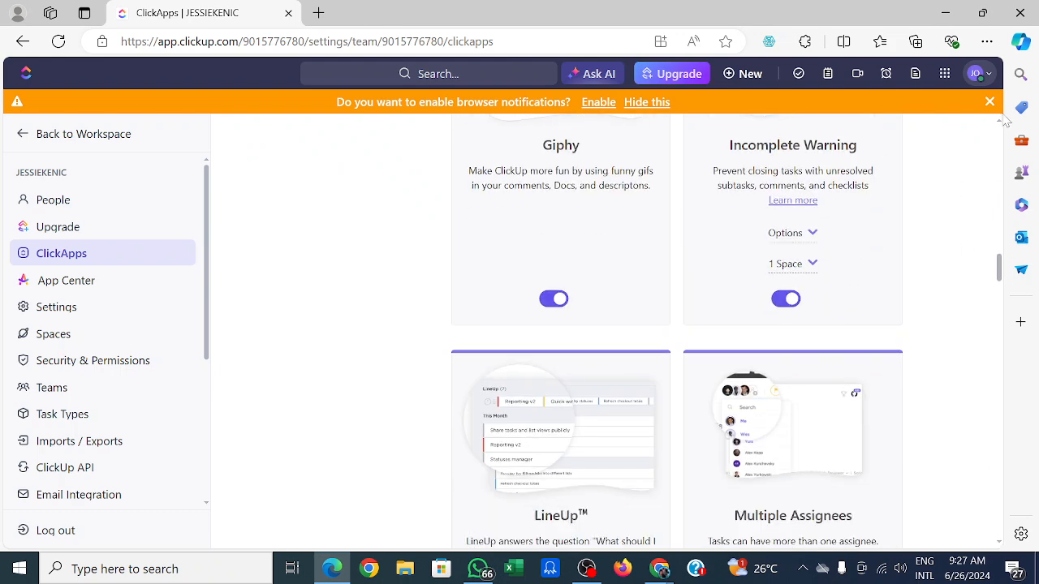
pyautogui.scroll(8, 1002, 130)
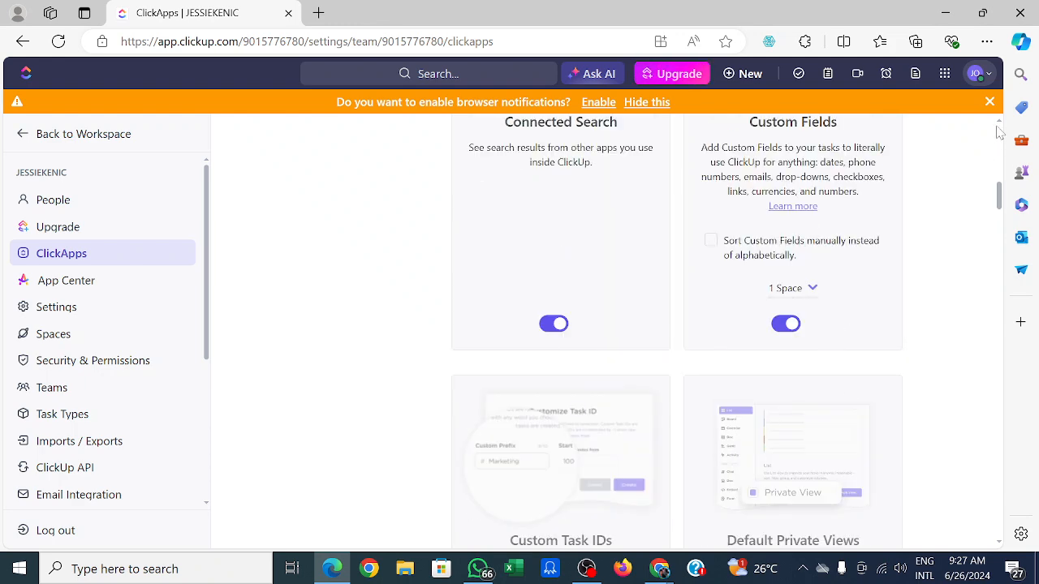
pyautogui.scroll(5, 1000, 137)
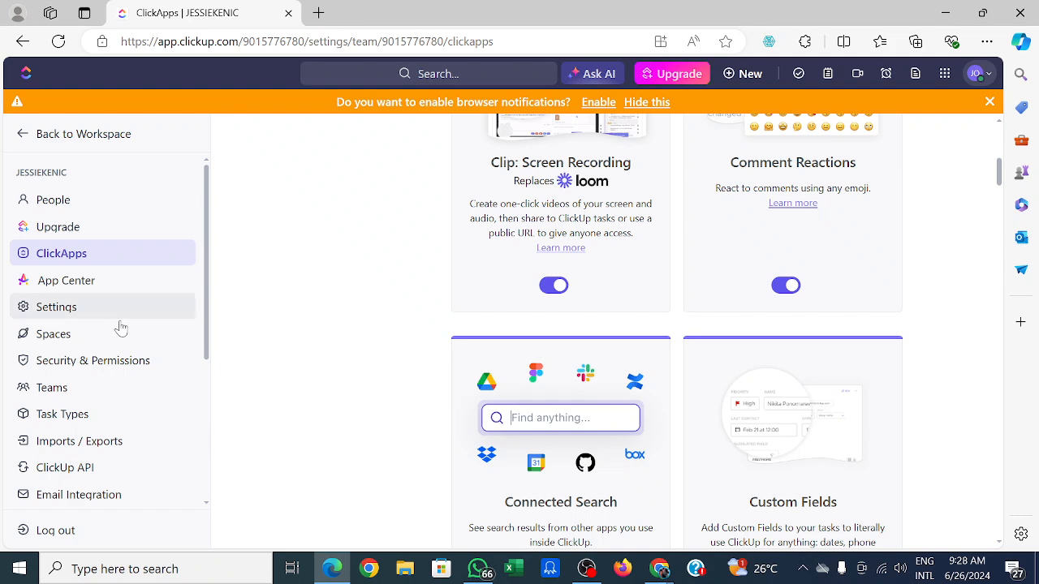
pyautogui.click(80, 285)
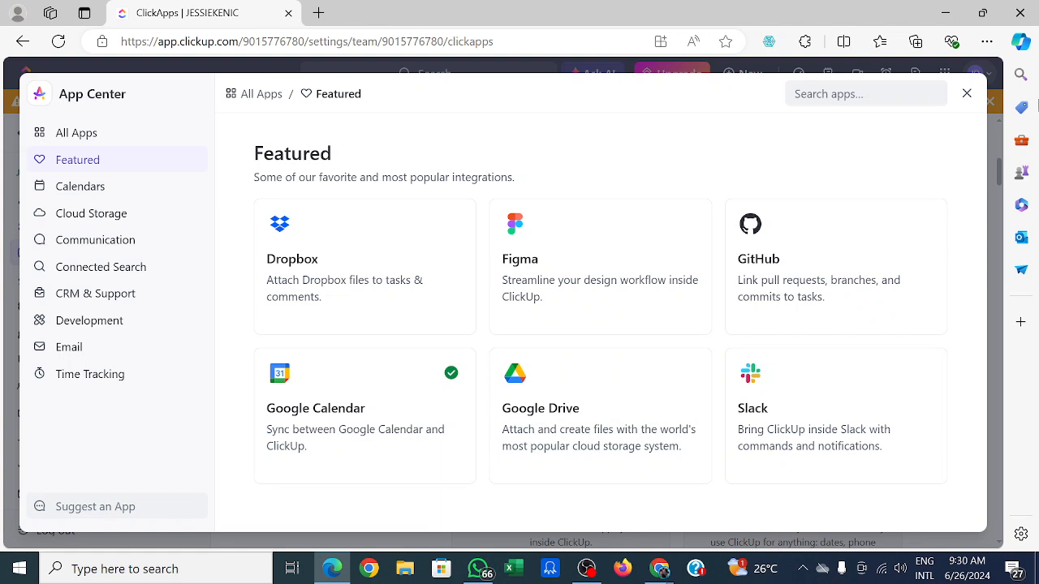
pyautogui.click(967, 95)
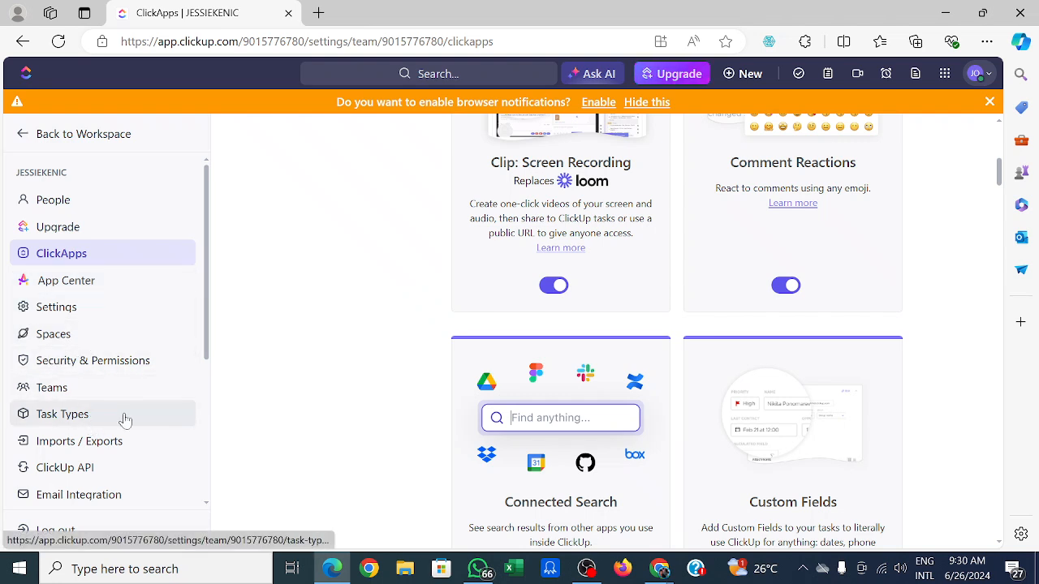
# View the Teams settings page and the Task Types page with its recommended types.
pyautogui.click(69, 393)
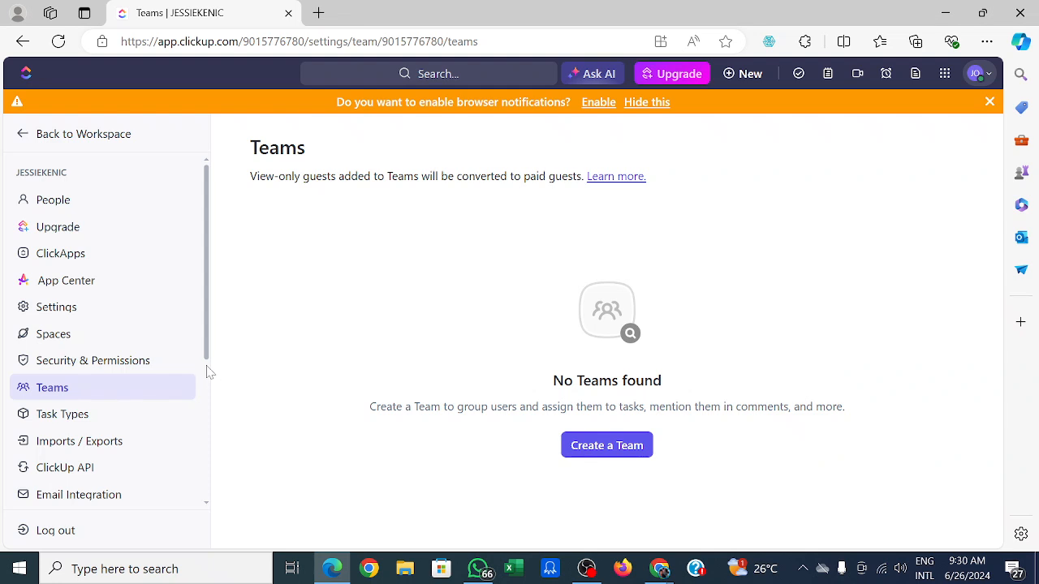
pyautogui.scroll(-5, 206, 371)
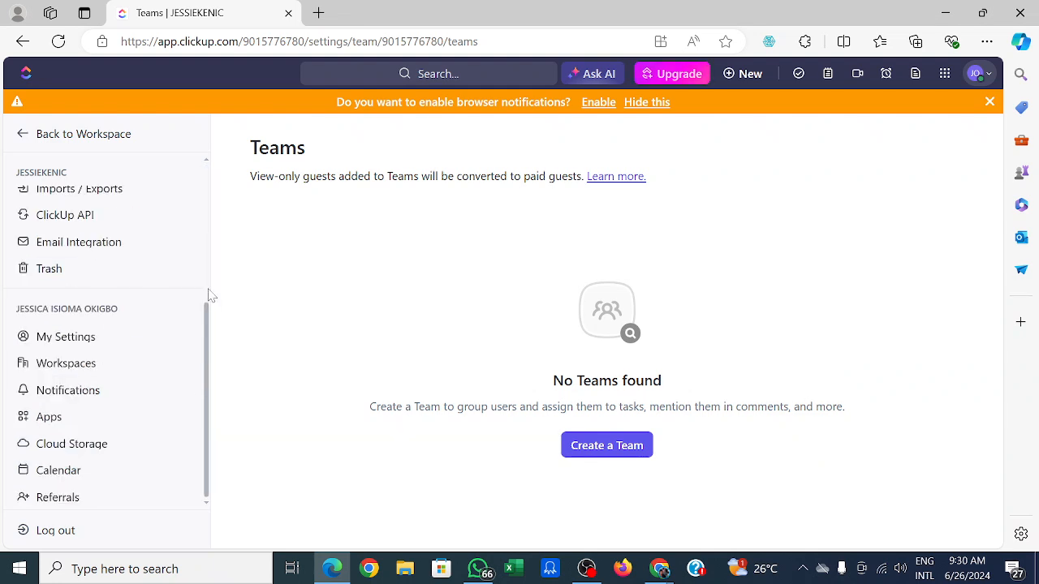
pyautogui.scroll(5, 209, 296)
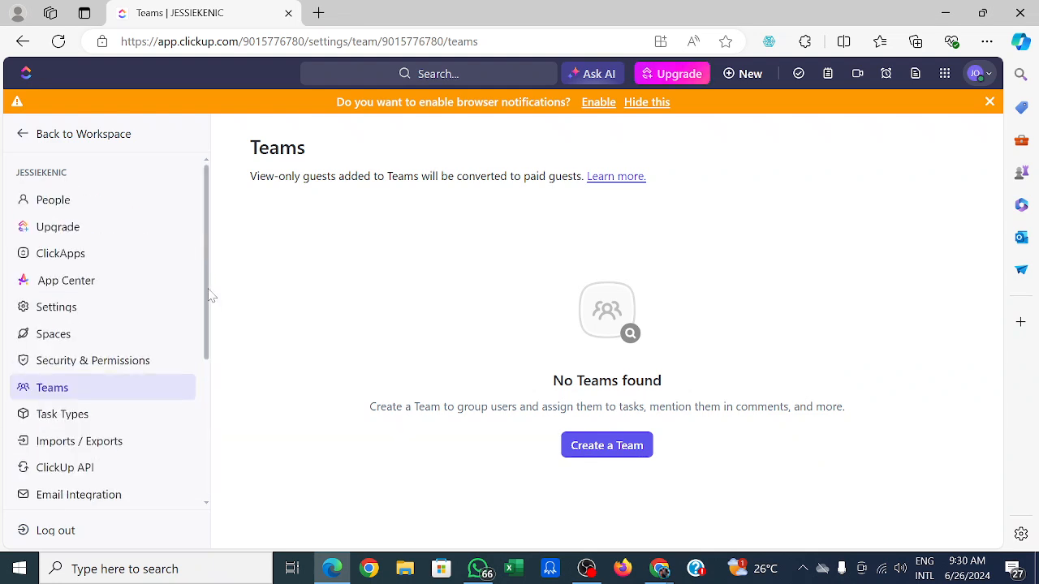
pyautogui.click(118, 419)
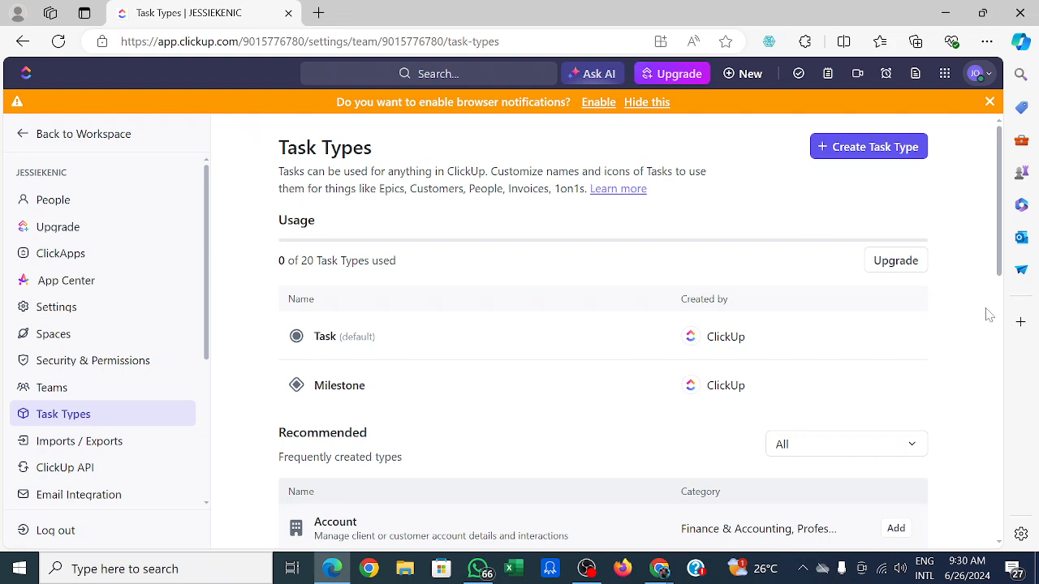
pyautogui.scroll(-5, 1003, 320)
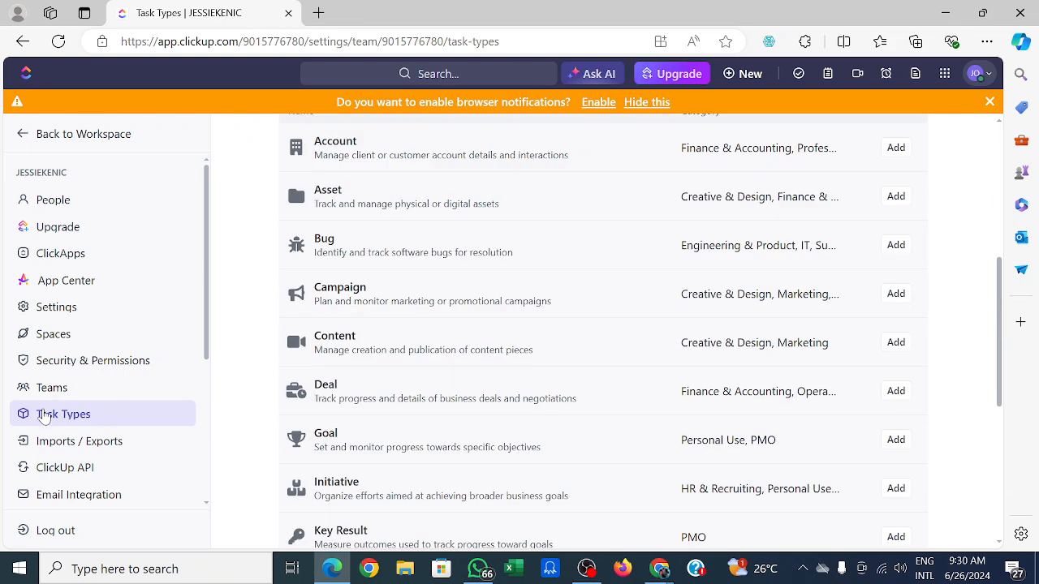
# Open the Imports / Exports settings and start a new import to choose an import source.
pyautogui.click(94, 443)
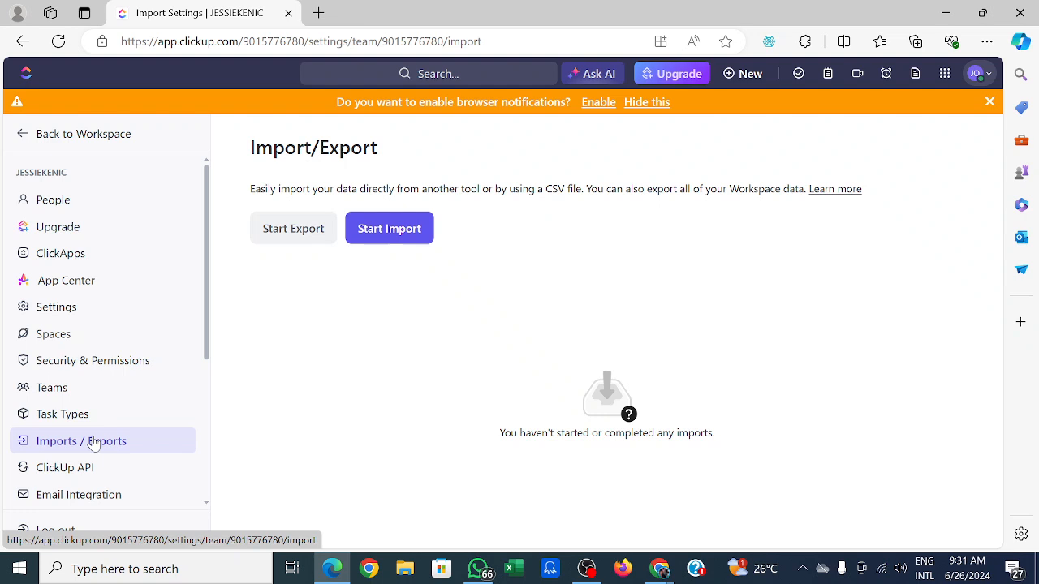
pyautogui.click(94, 443)
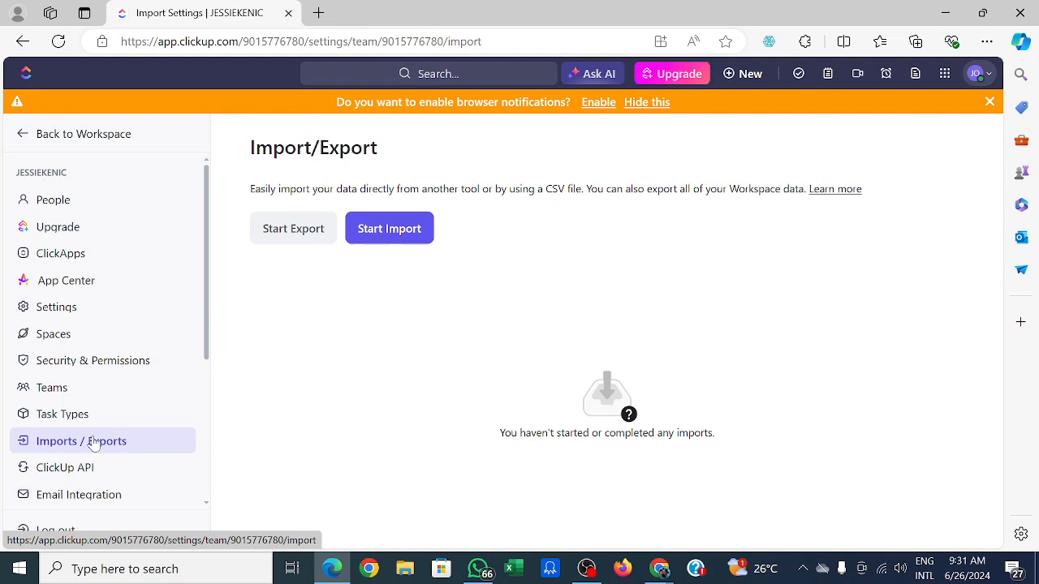
pyautogui.click(94, 443)
pyautogui.click(94, 443)
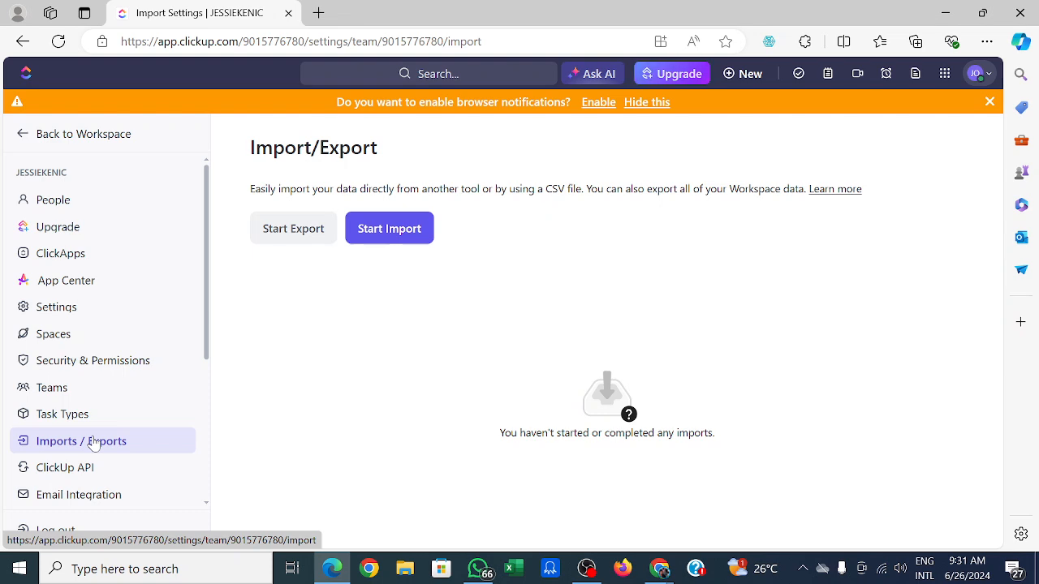
pyautogui.click(94, 443)
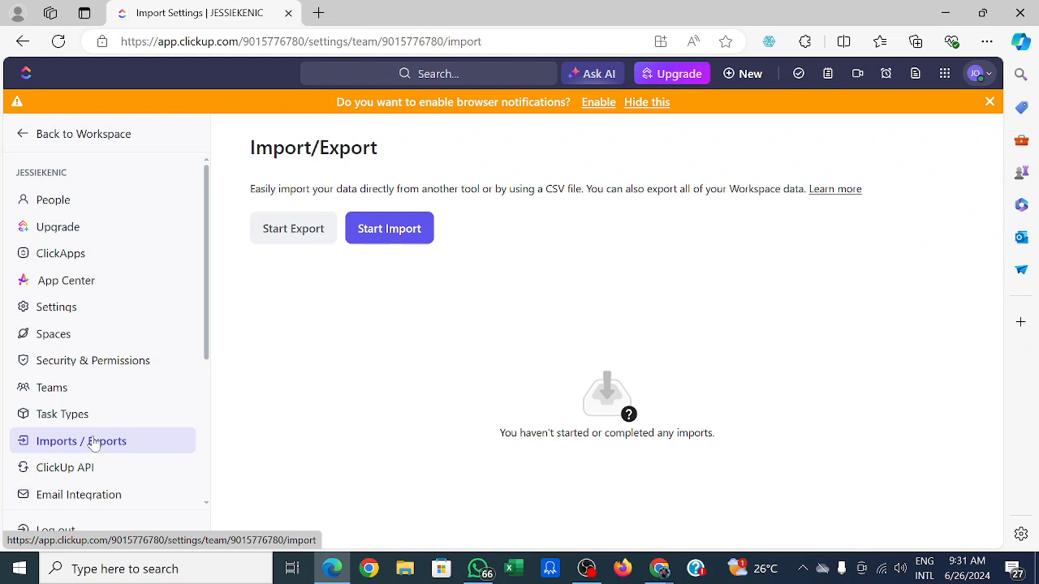
pyautogui.click(94, 443)
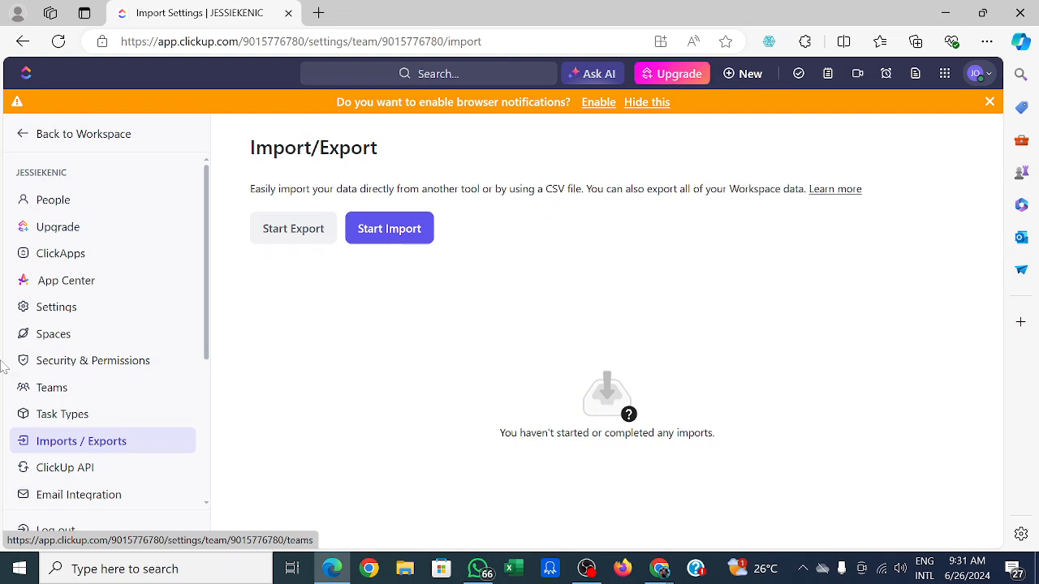
pyautogui.click(410, 233)
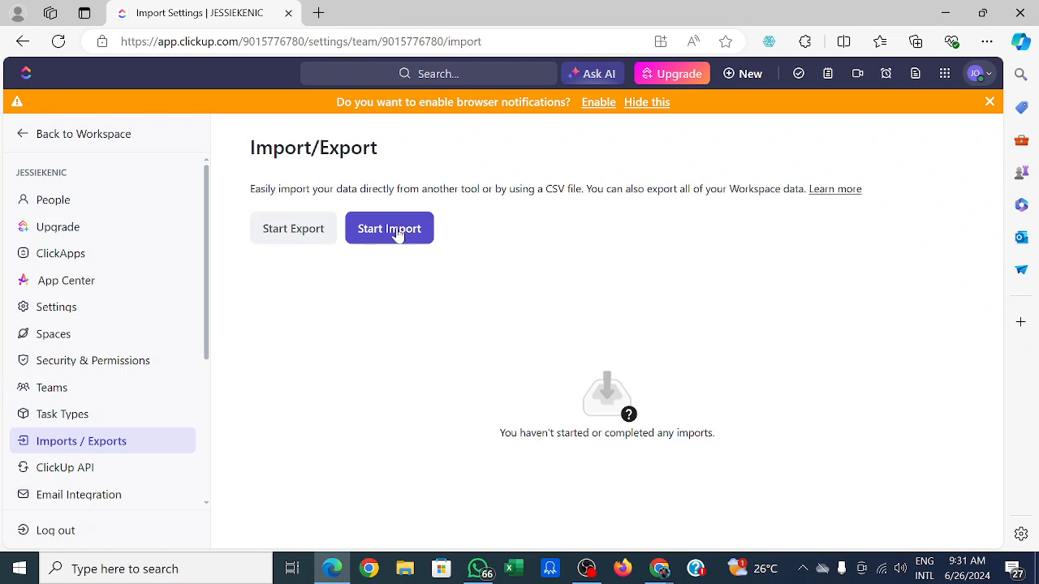
pyautogui.click(397, 234)
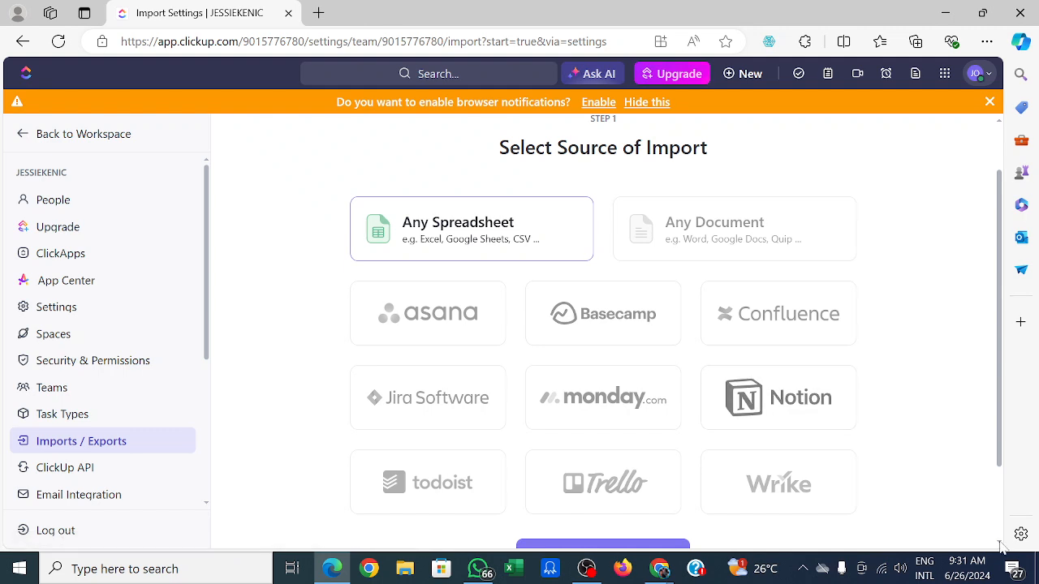
# Choose Trello as the import source and start the Trello import.
pyautogui.scroll(-2, 1001, 547)
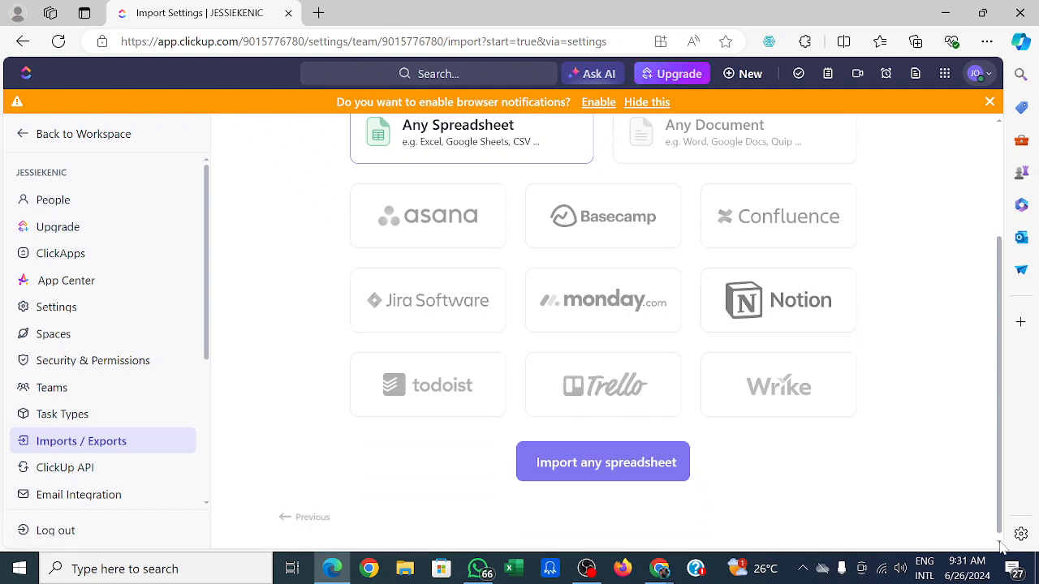
pyautogui.click(605, 399)
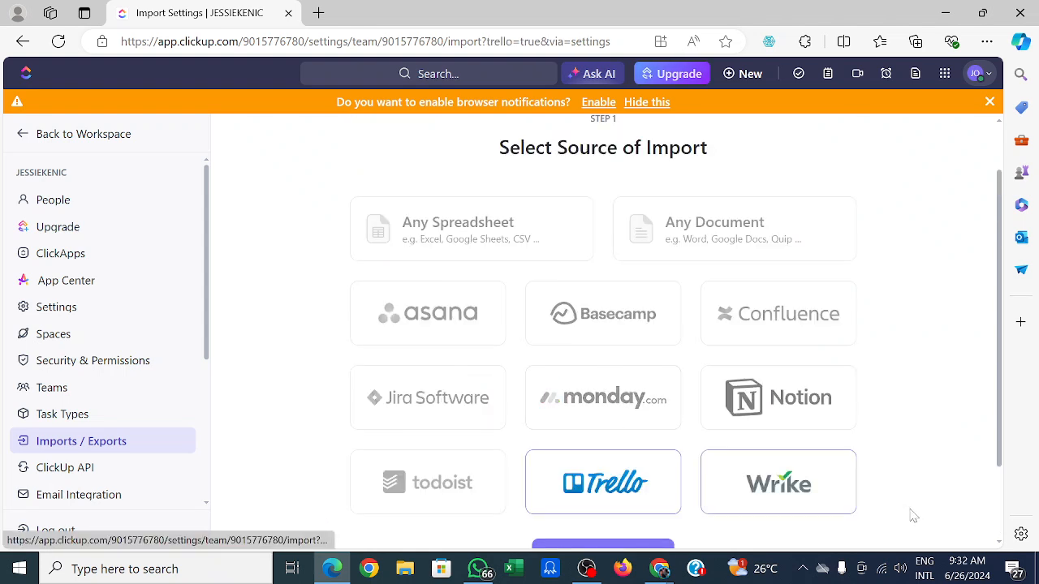
pyautogui.scroll(-1, 998, 549)
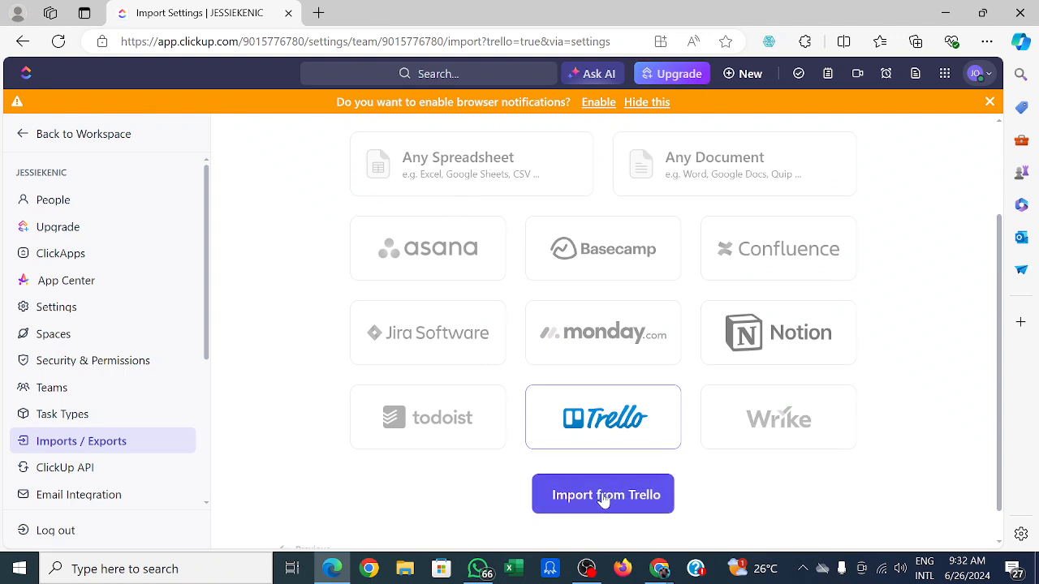
pyautogui.click(602, 496)
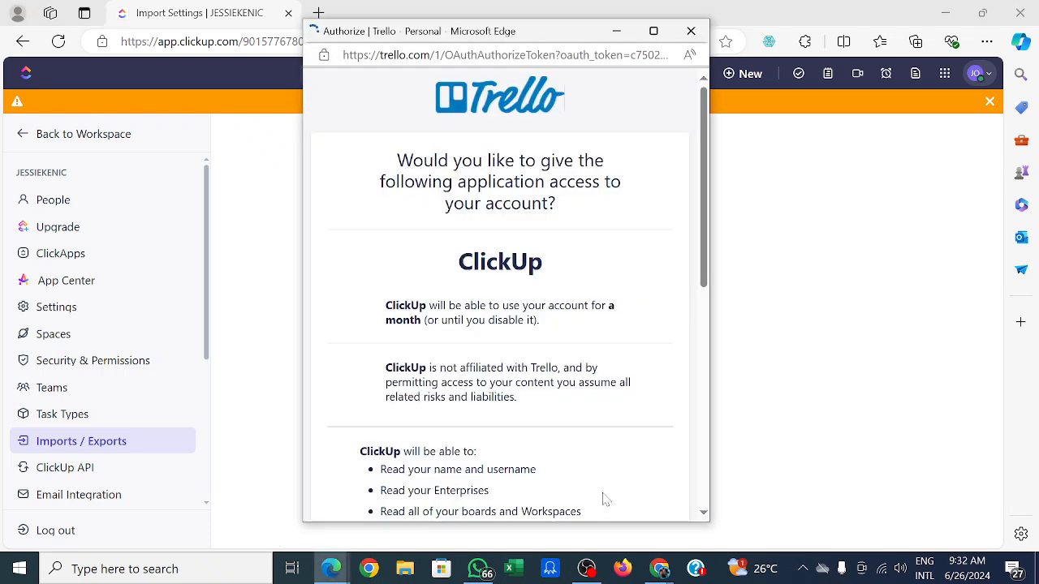
# Review the Trello authorization request and log in with the Google account.
pyautogui.click(704, 515)
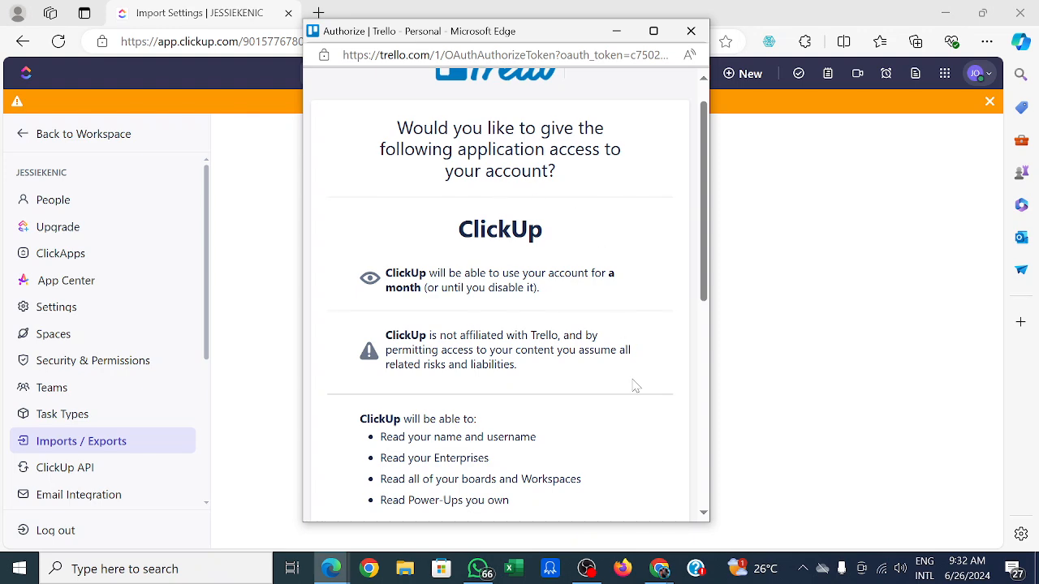
pyautogui.click(704, 514)
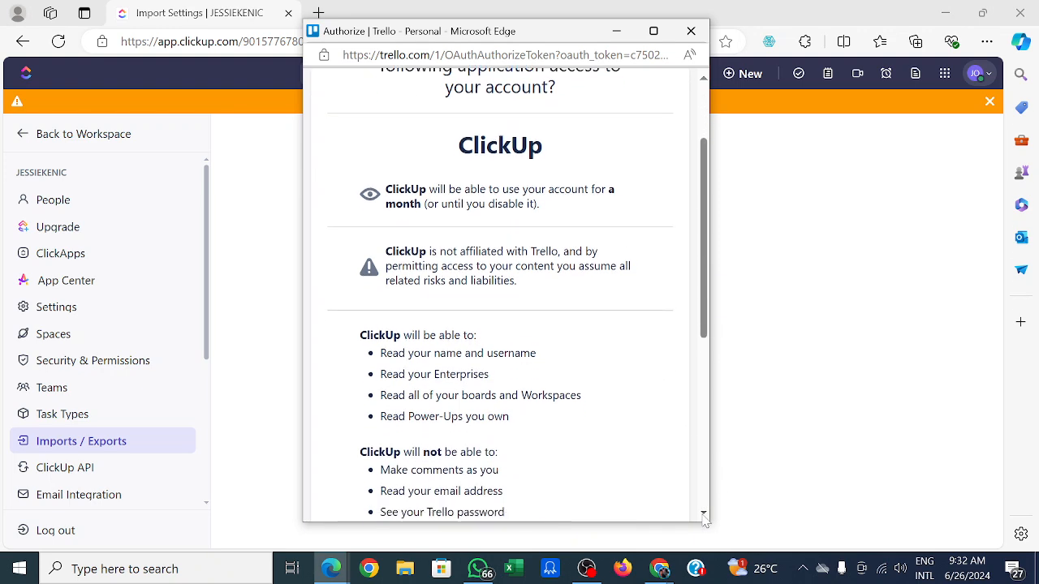
pyautogui.scroll(-3, 704, 520)
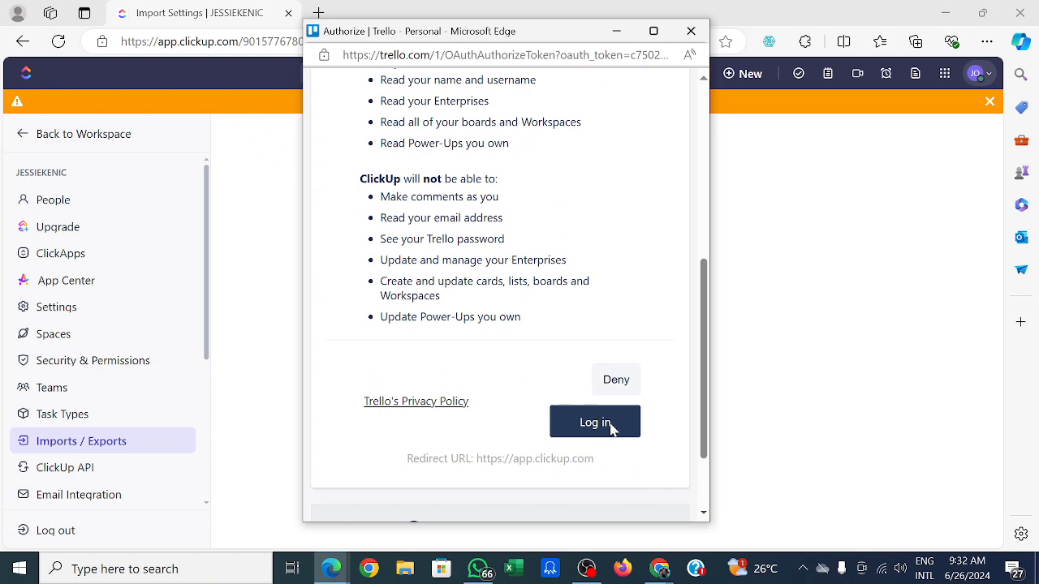
pyautogui.click(594, 422)
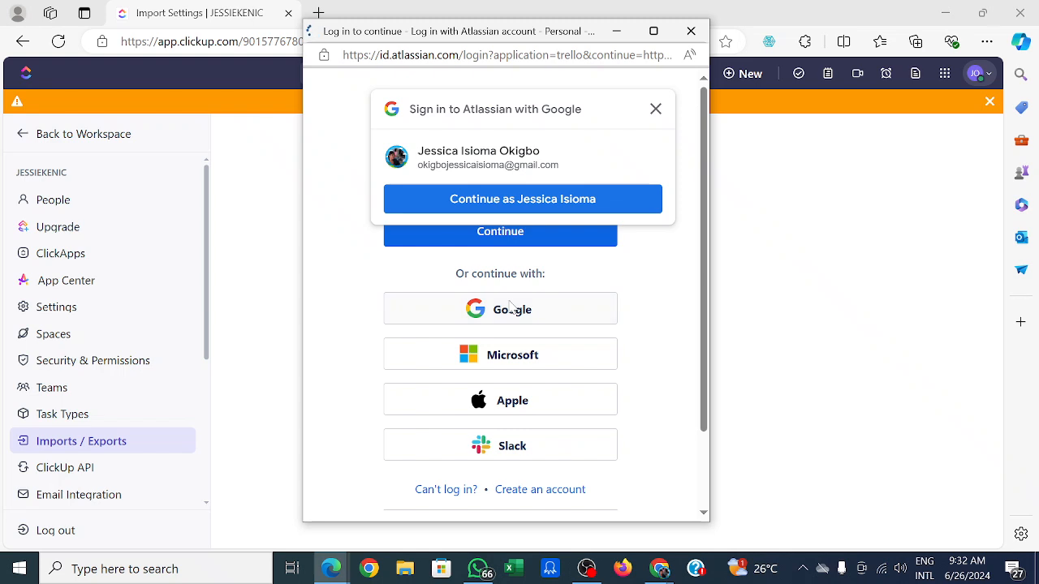
pyautogui.click(509, 307)
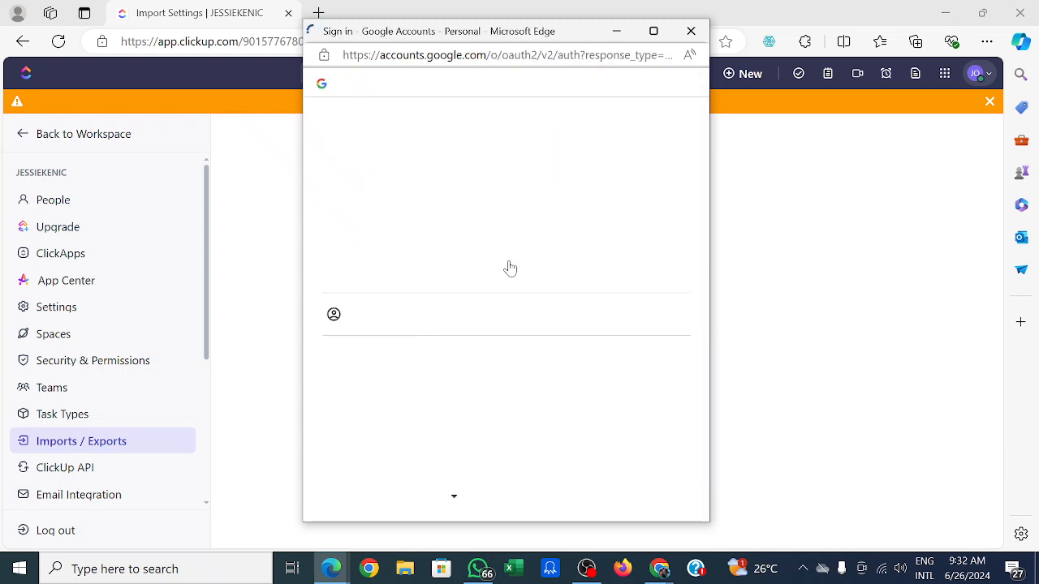
pyautogui.click(483, 276)
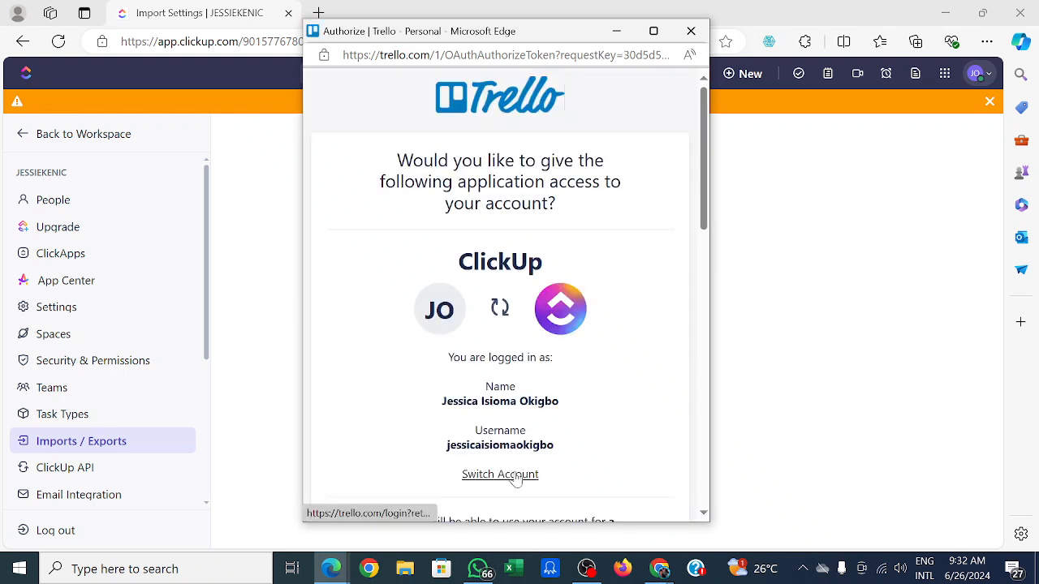
# Allow ClickUp access to the Trello boards and workspaces.
pyautogui.click(703, 514)
pyautogui.scroll(-4, 703, 515)
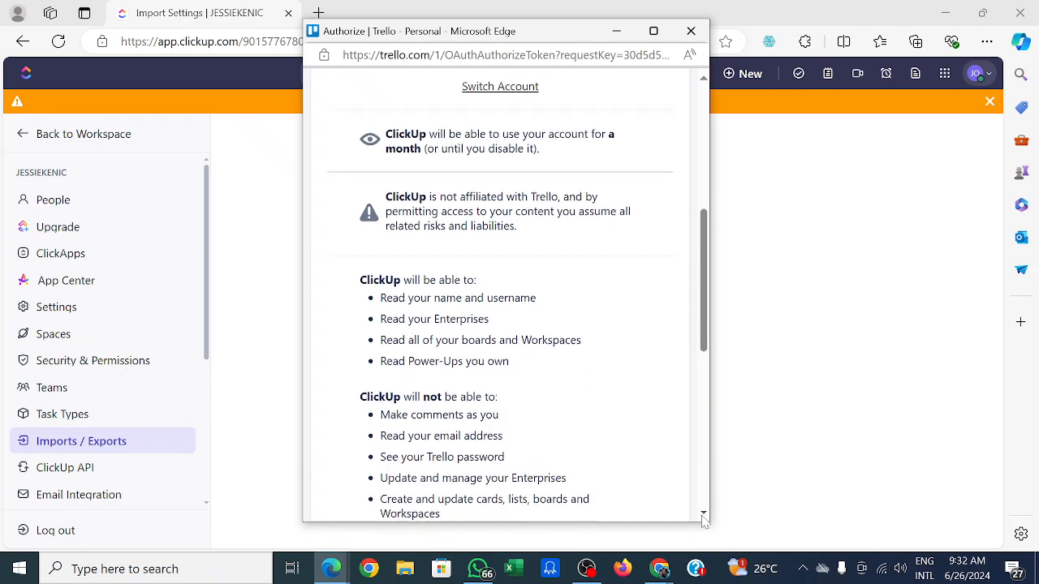
pyautogui.scroll(-5, 703, 519)
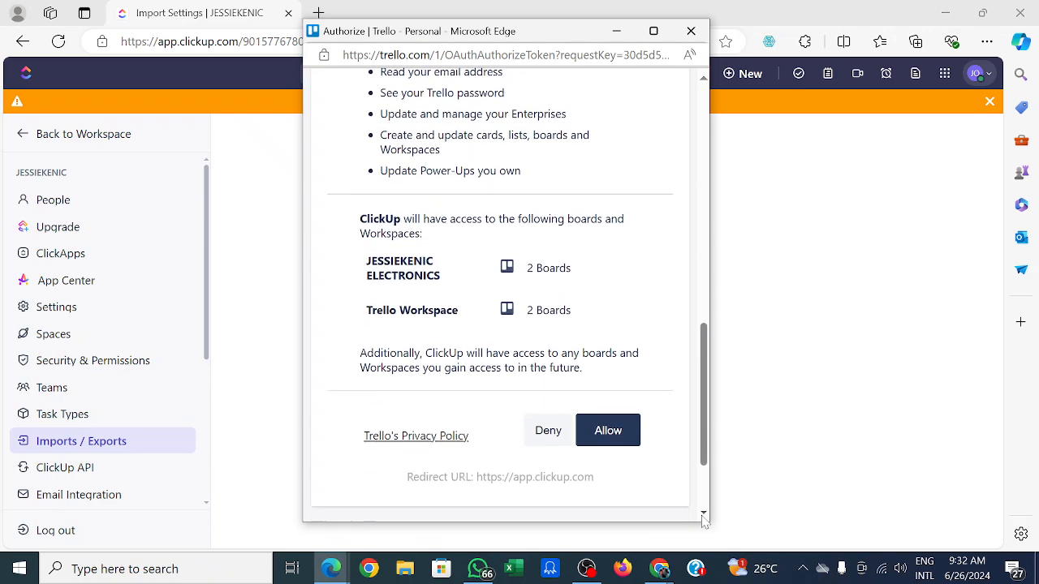
pyautogui.click(608, 403)
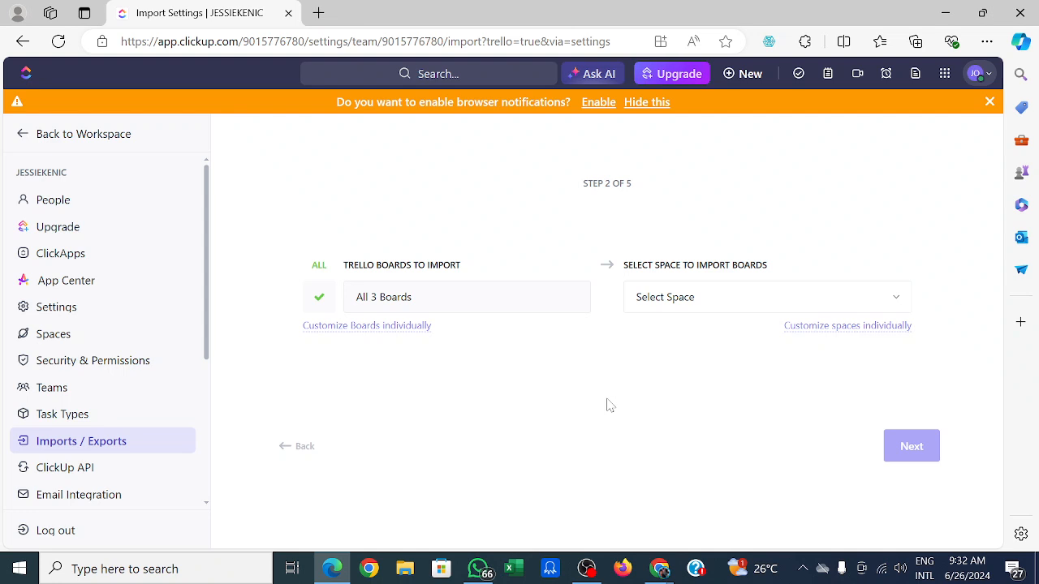
# Import all three Trello boards into the PMO Team space, keeping sections as status.
pyautogui.click(390, 326)
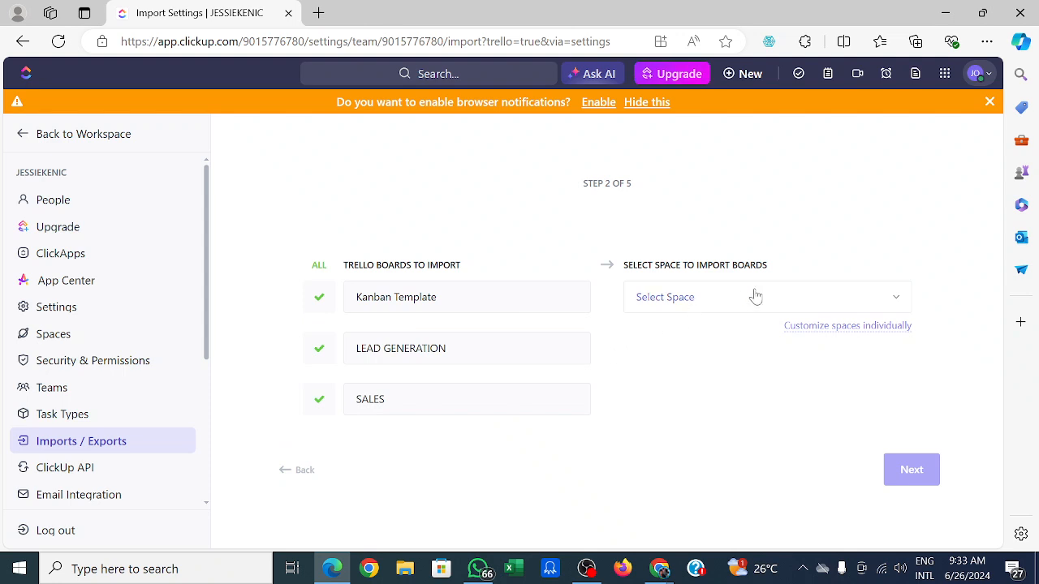
pyautogui.click(896, 300)
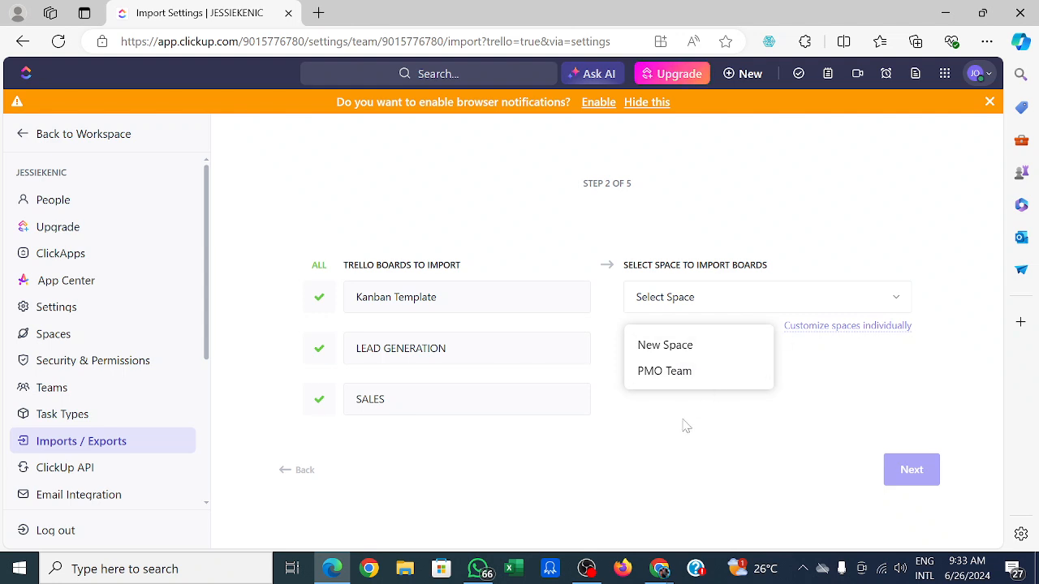
pyautogui.click(670, 378)
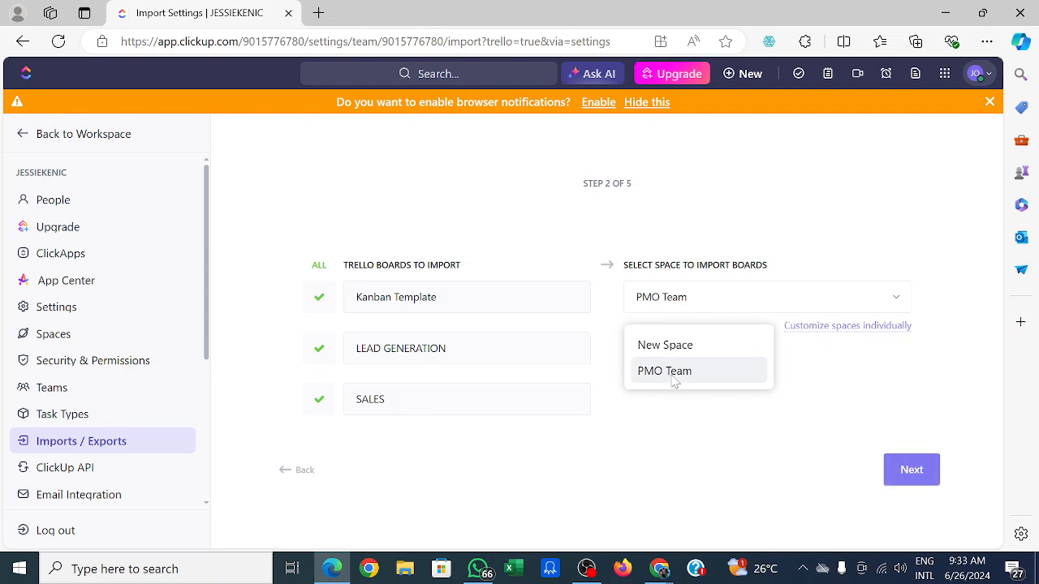
pyautogui.click(909, 474)
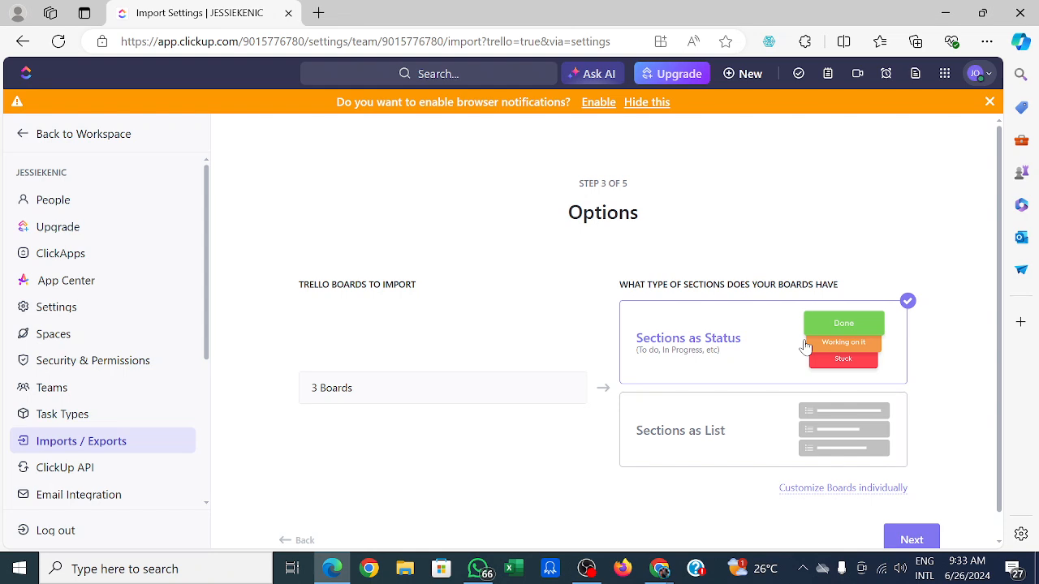
pyautogui.click(909, 540)
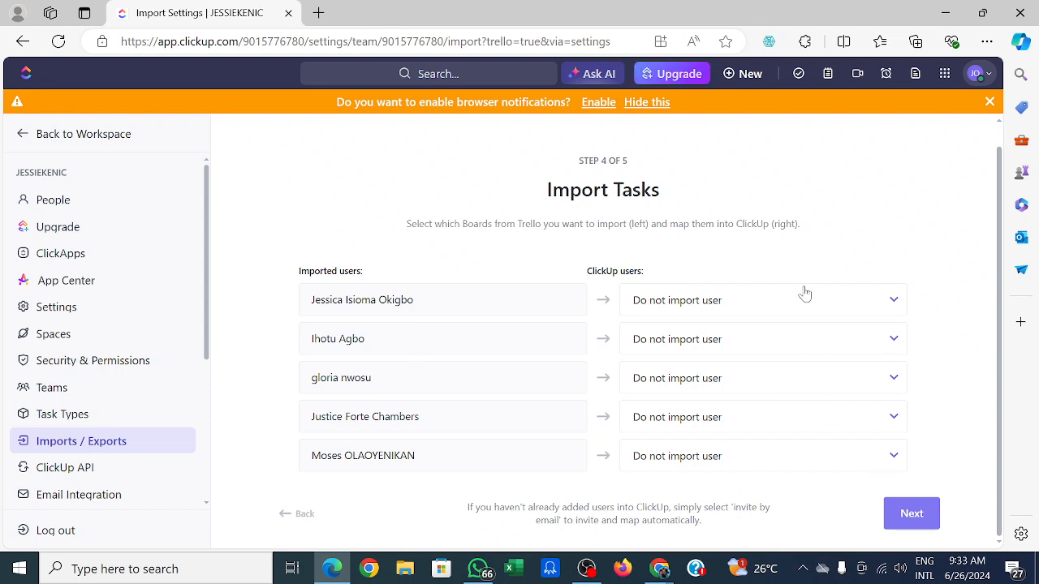
# Set the mapping of all five imported Trello users to Select a user.
pyautogui.click(895, 302)
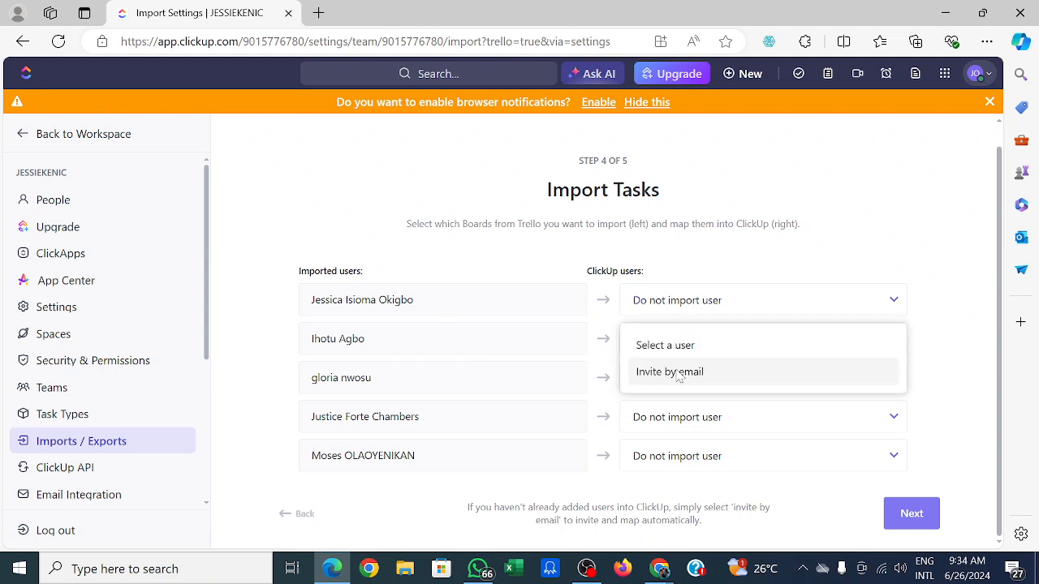
pyautogui.click(674, 346)
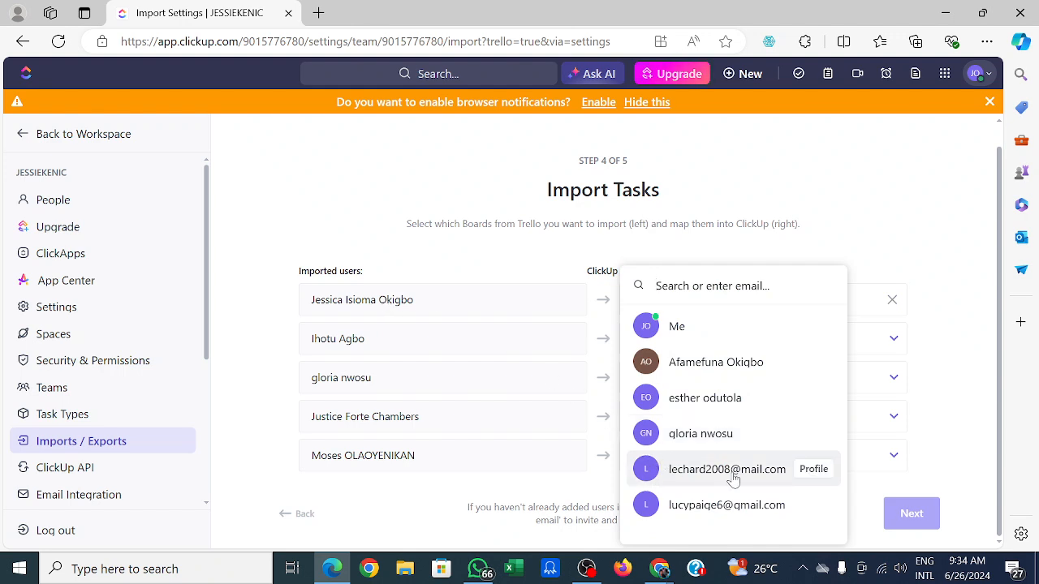
pyautogui.click(1004, 549)
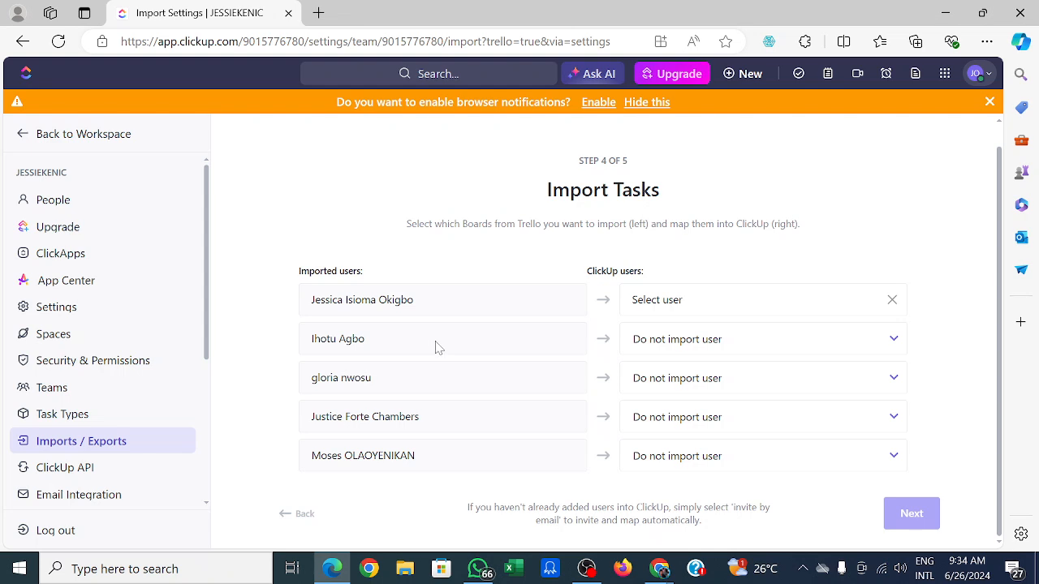
pyautogui.click(895, 341)
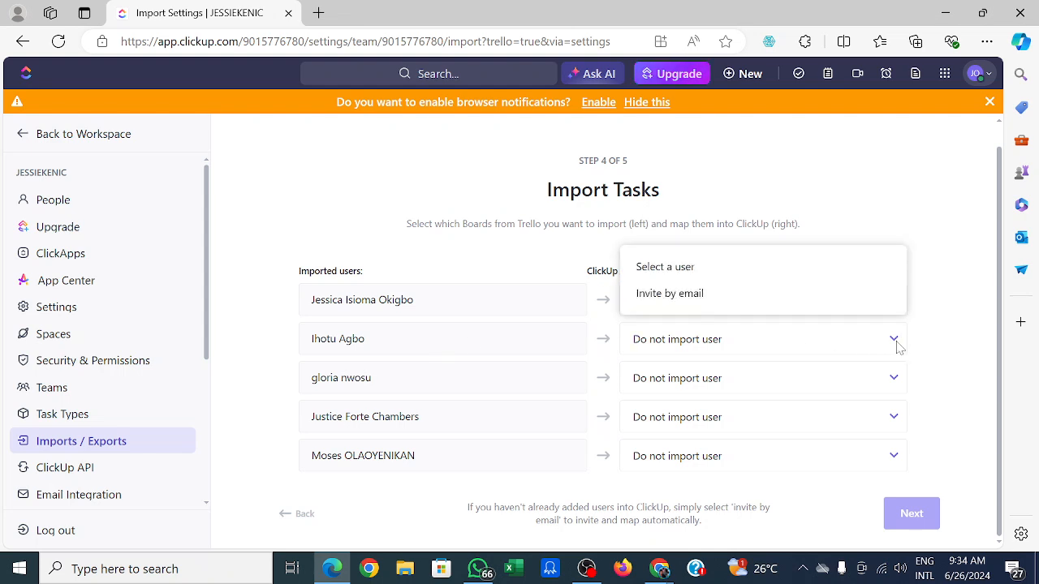
pyautogui.click(728, 271)
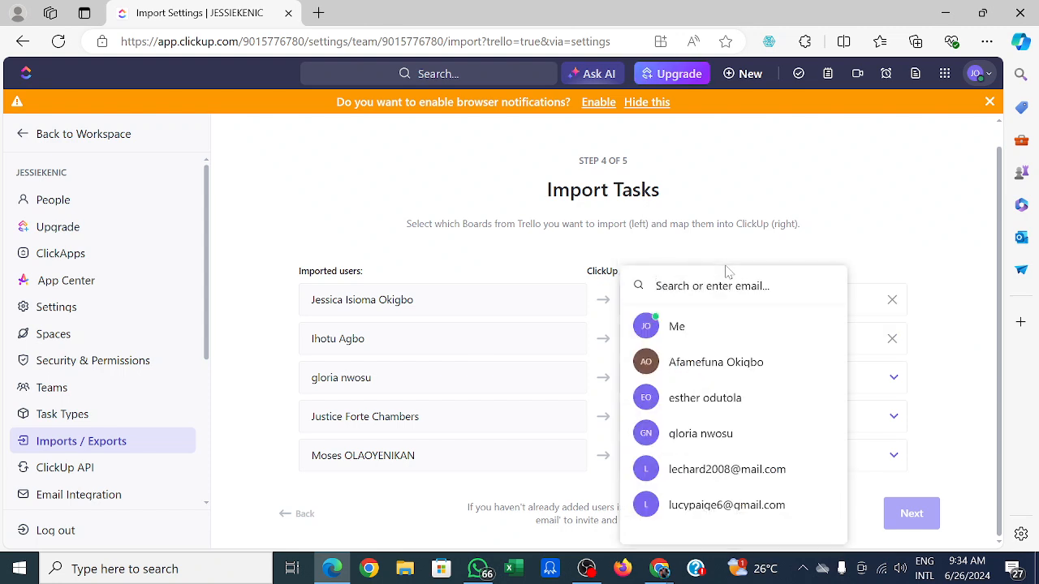
pyautogui.click(937, 398)
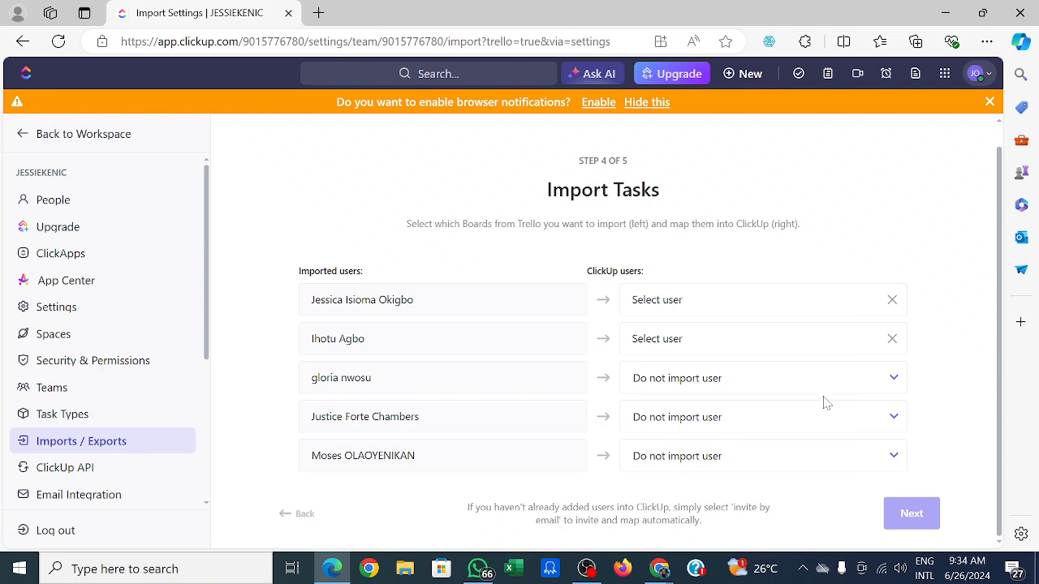
pyautogui.click(893, 380)
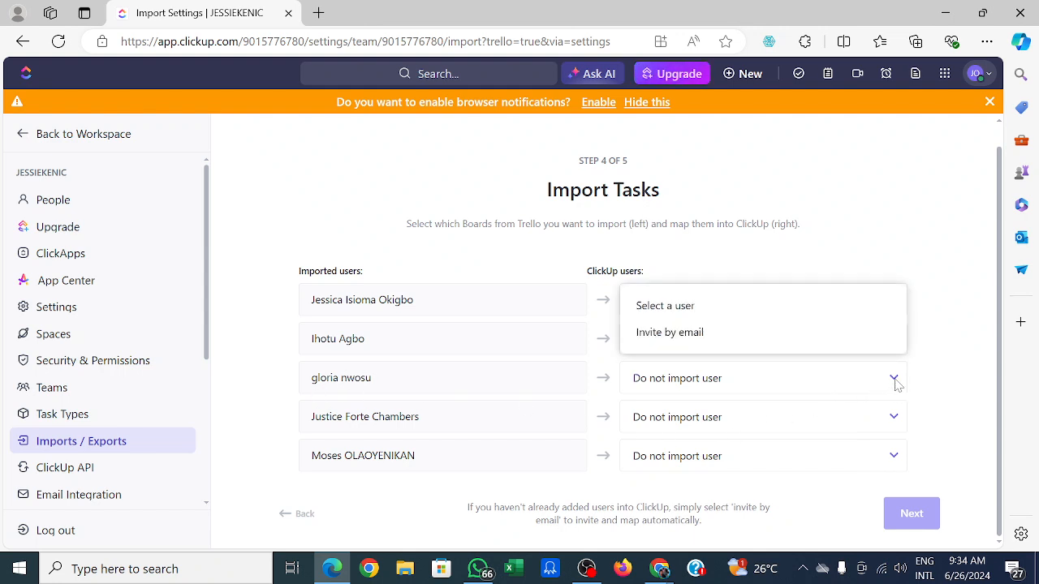
pyautogui.click(695, 315)
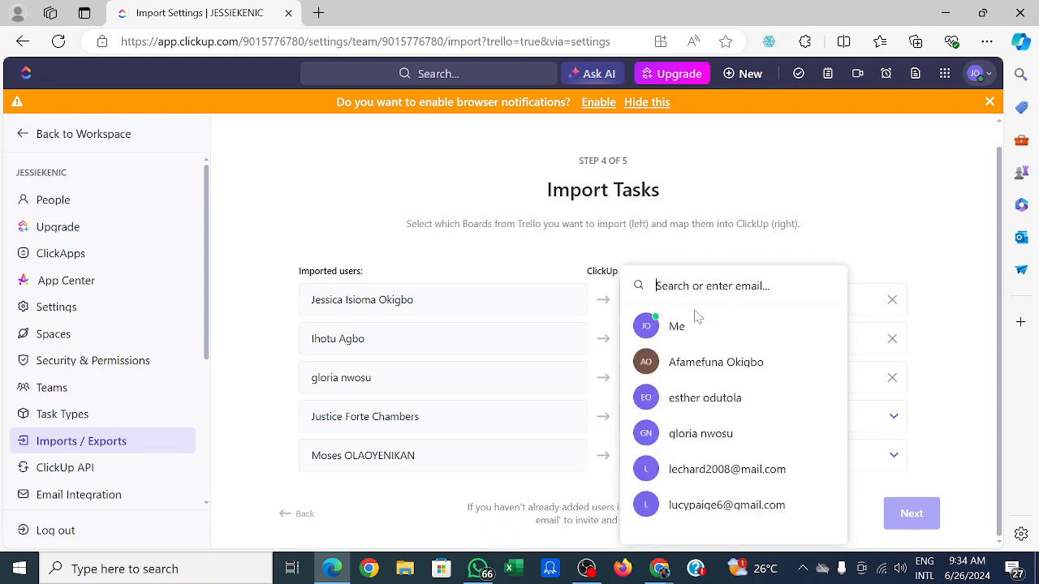
pyautogui.click(943, 403)
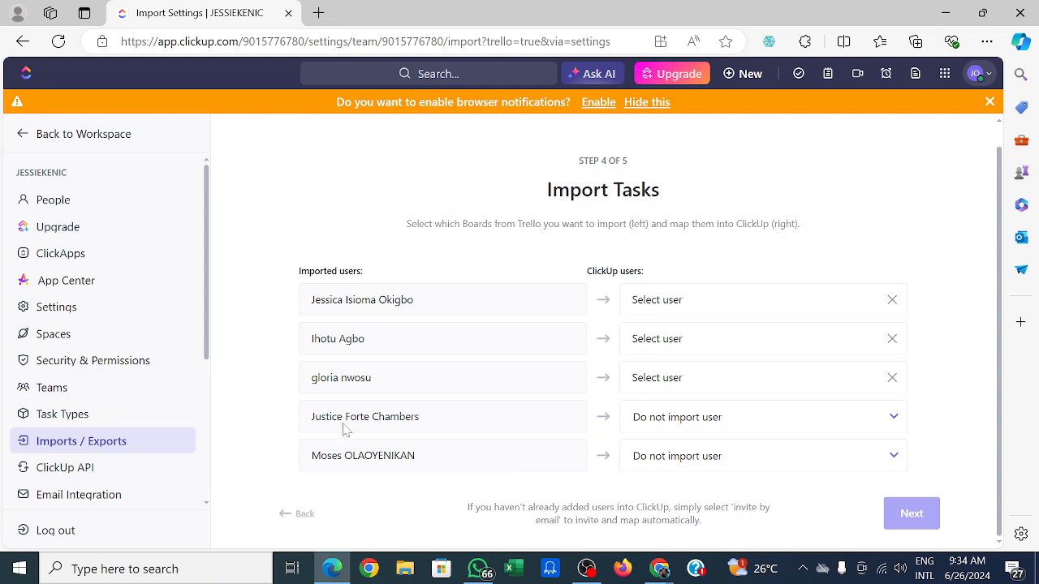
pyautogui.click(893, 420)
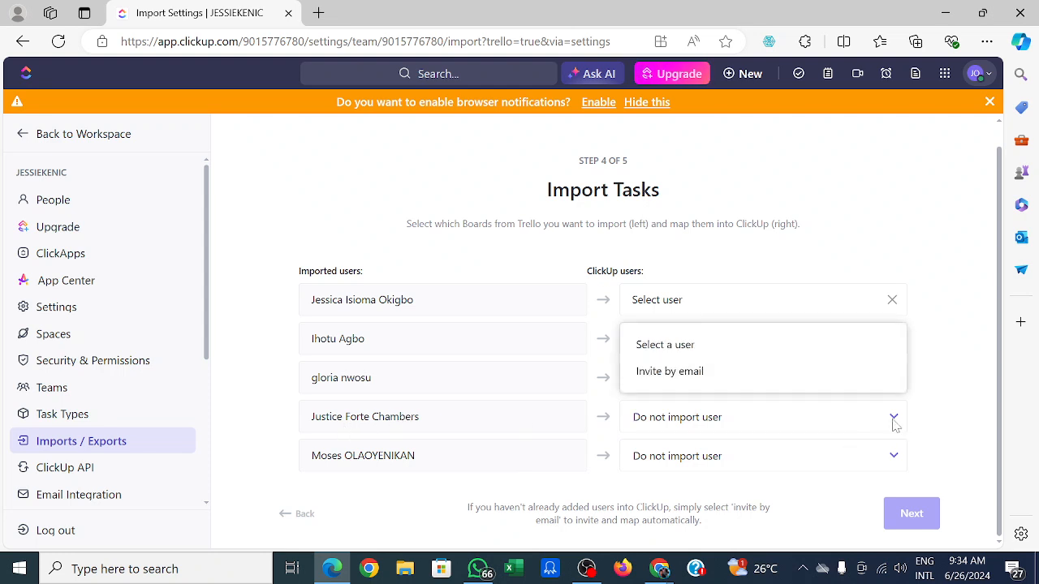
pyautogui.click(704, 349)
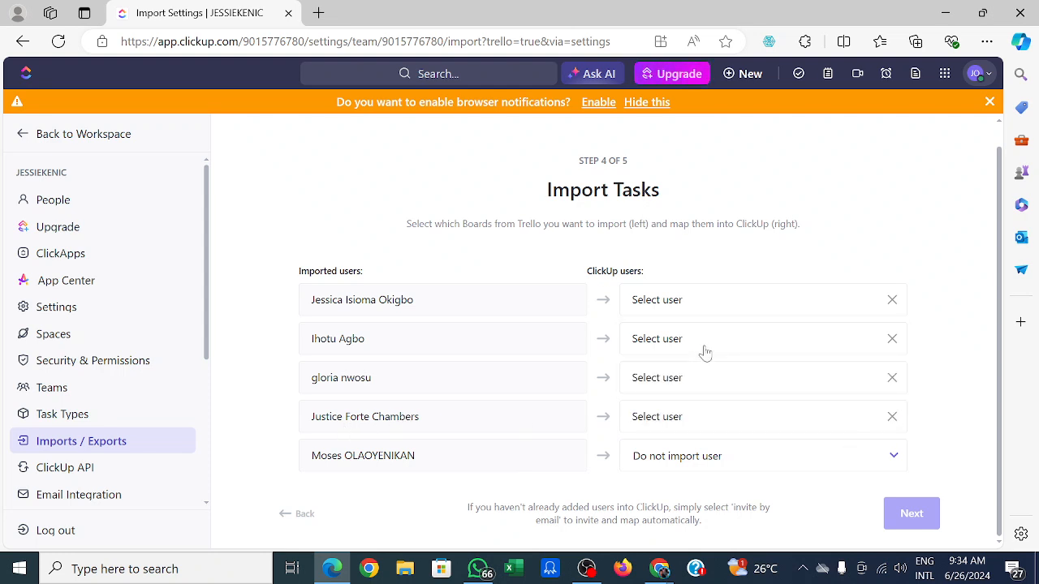
pyautogui.click(944, 419)
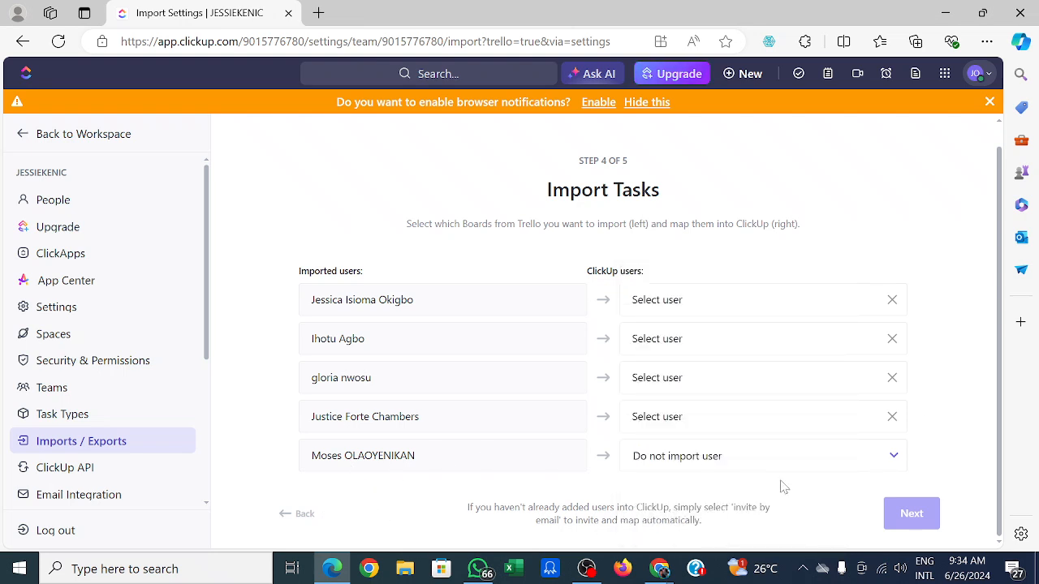
pyautogui.click(892, 460)
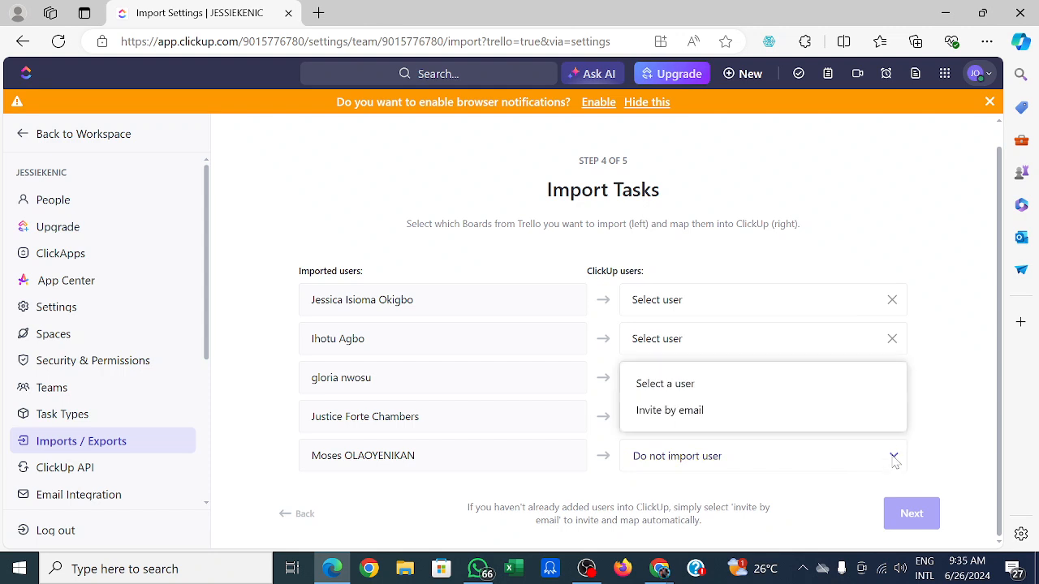
pyautogui.click(659, 384)
pyautogui.click(660, 389)
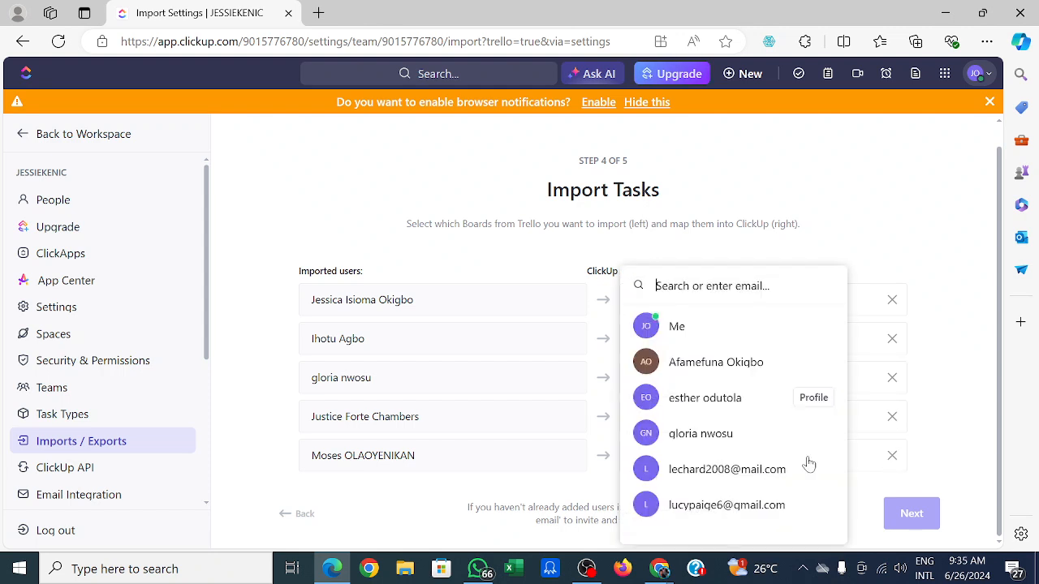
pyautogui.click(966, 496)
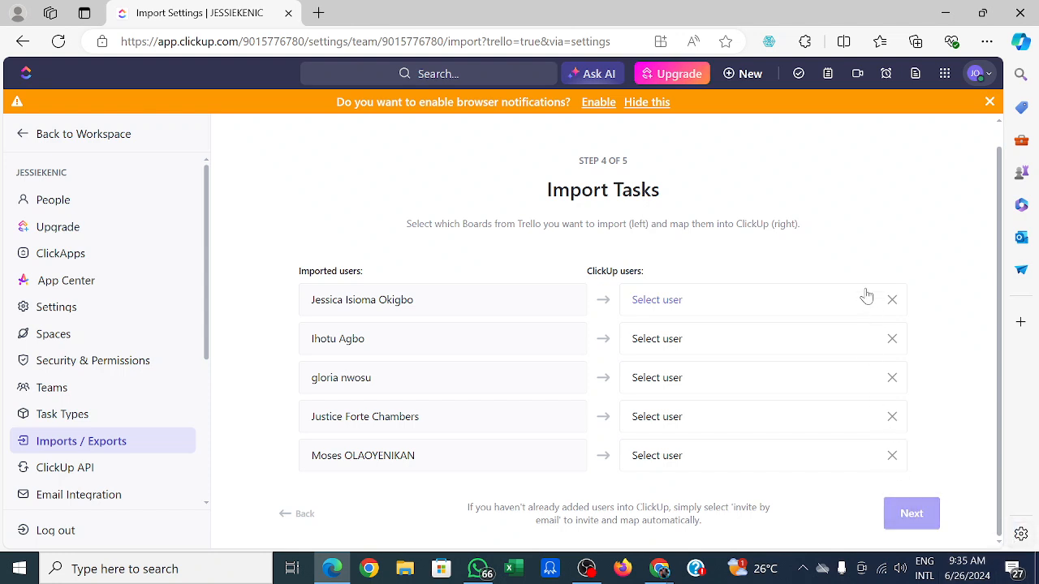
pyautogui.click(892, 302)
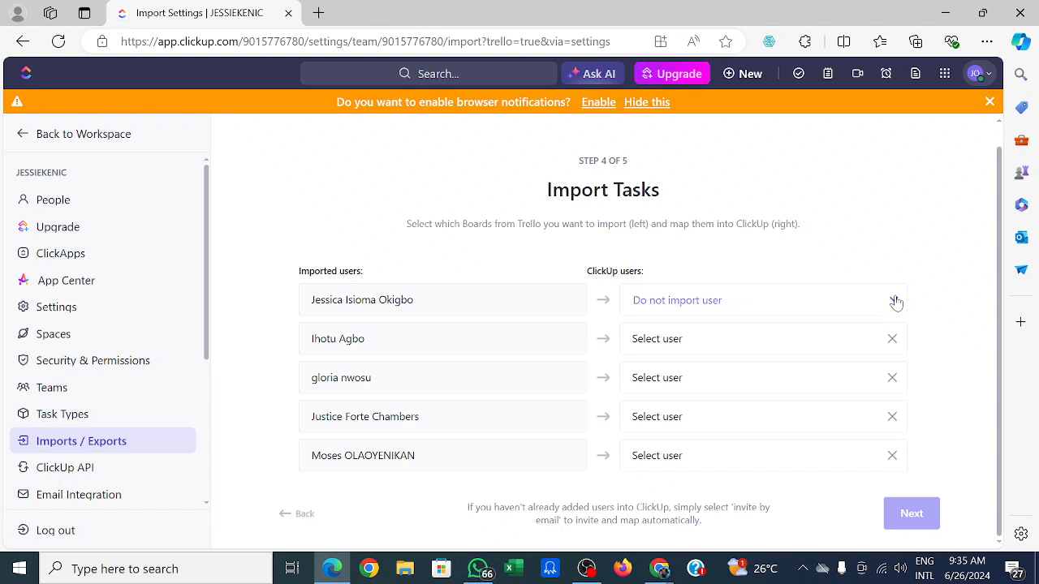
pyautogui.click(894, 303)
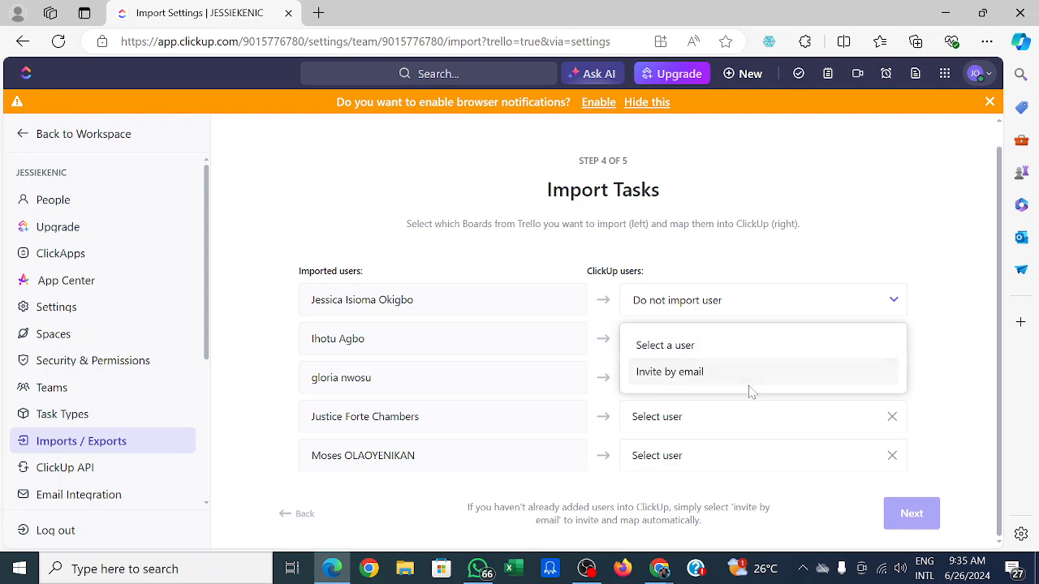
pyautogui.click(734, 347)
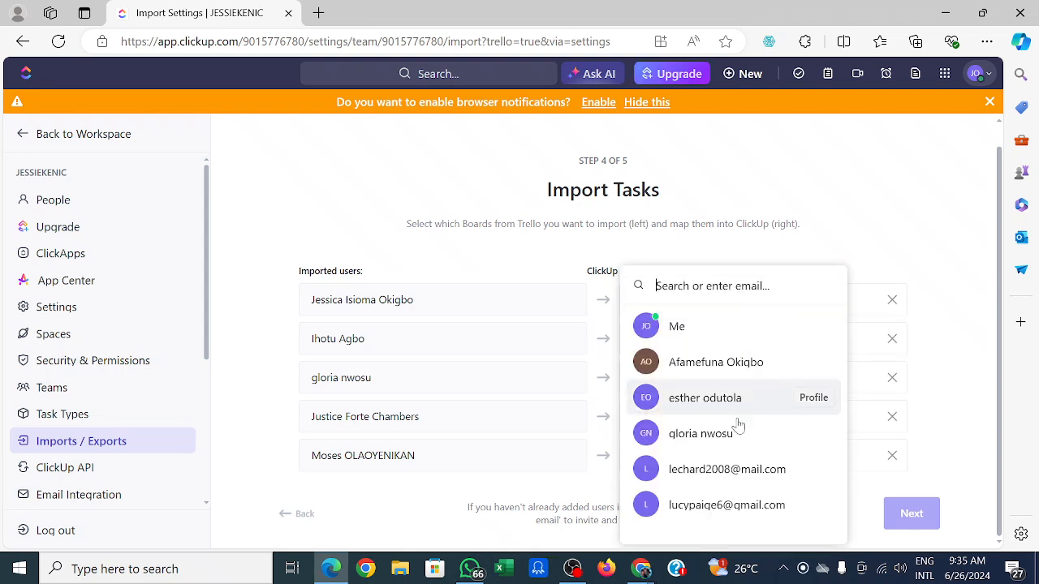
pyautogui.click(932, 202)
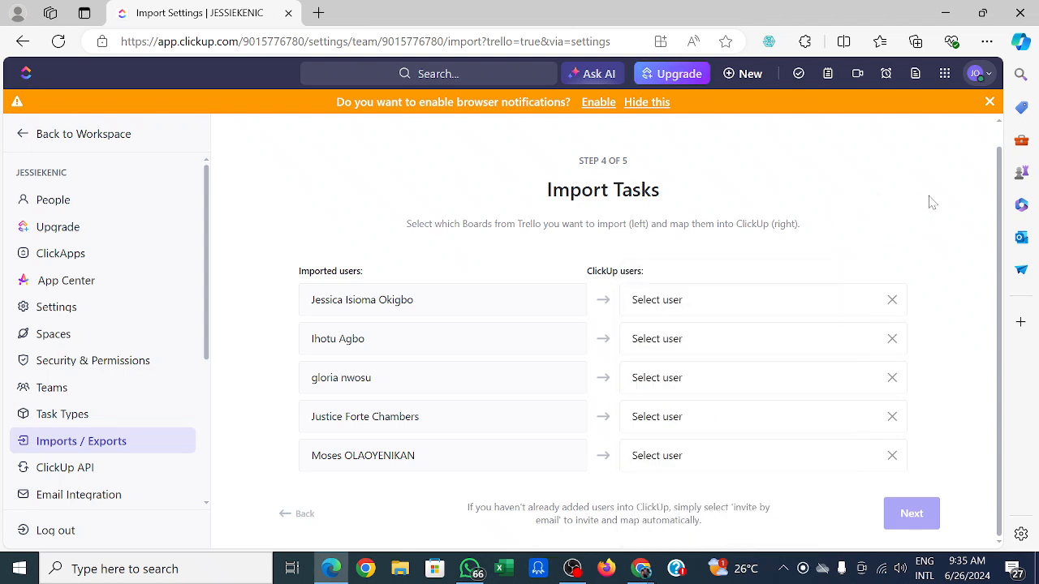
# Set the second, fourth, fifth and first imported users to Do not import user, and switch the second to Invite by email.
pyautogui.click(892, 340)
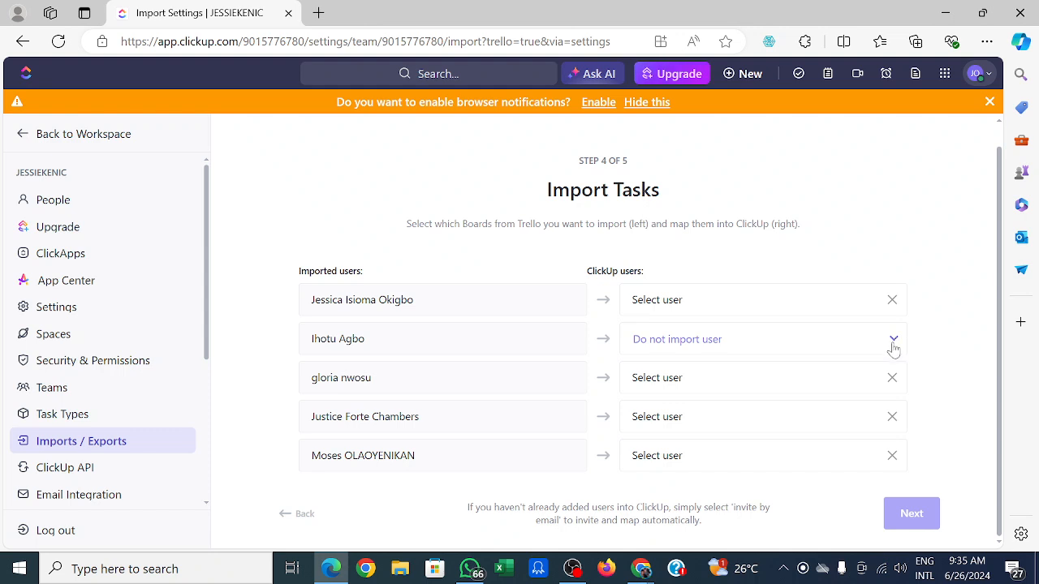
pyautogui.click(892, 417)
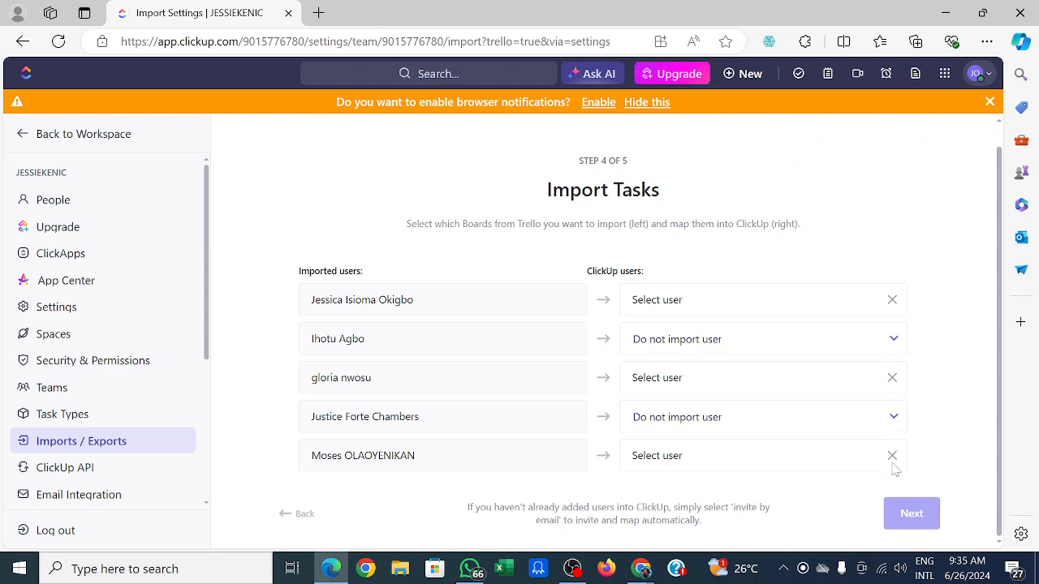
pyautogui.click(892, 458)
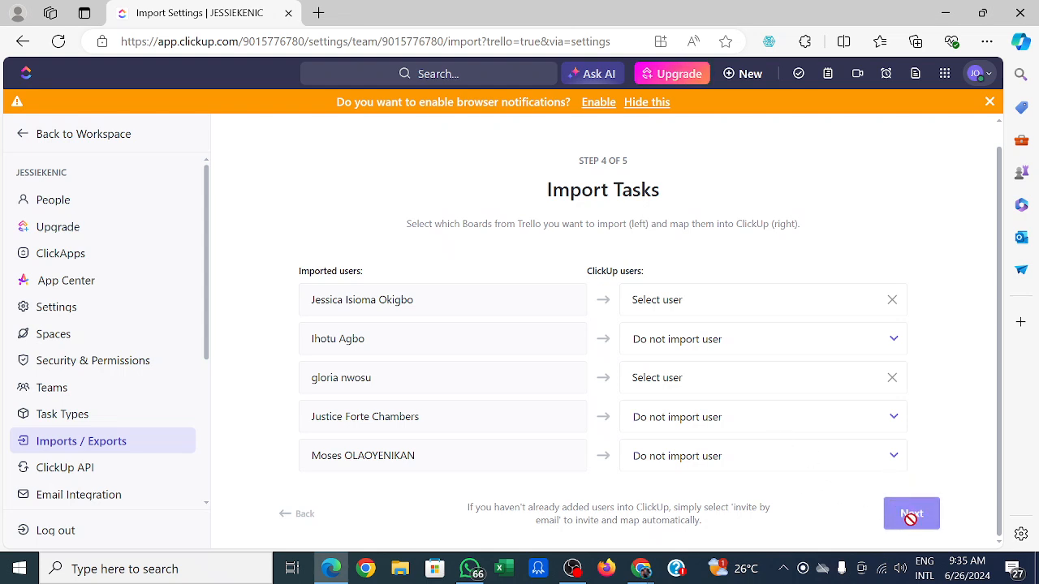
pyautogui.click(892, 301)
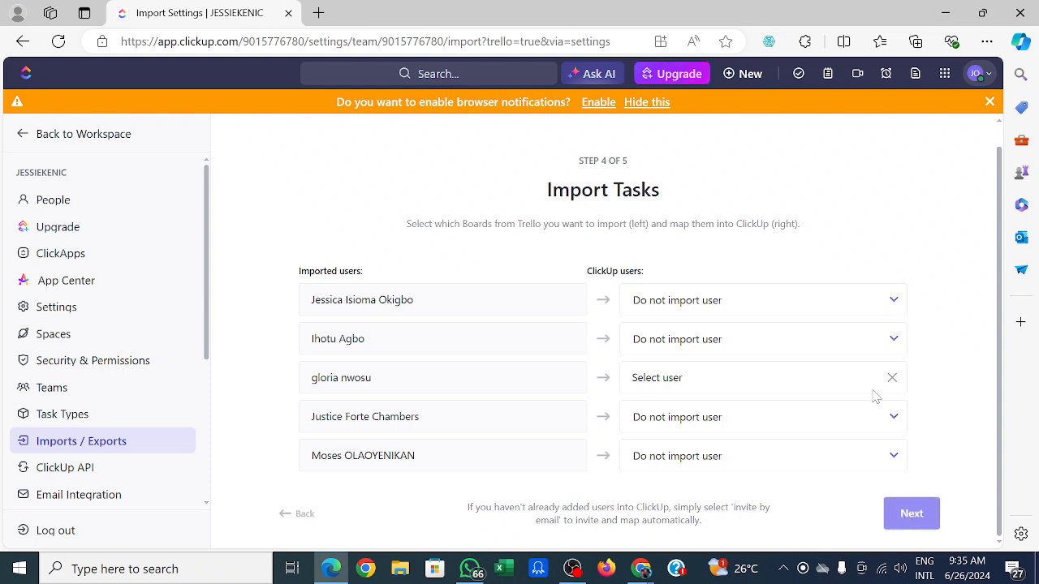
pyautogui.click(894, 340)
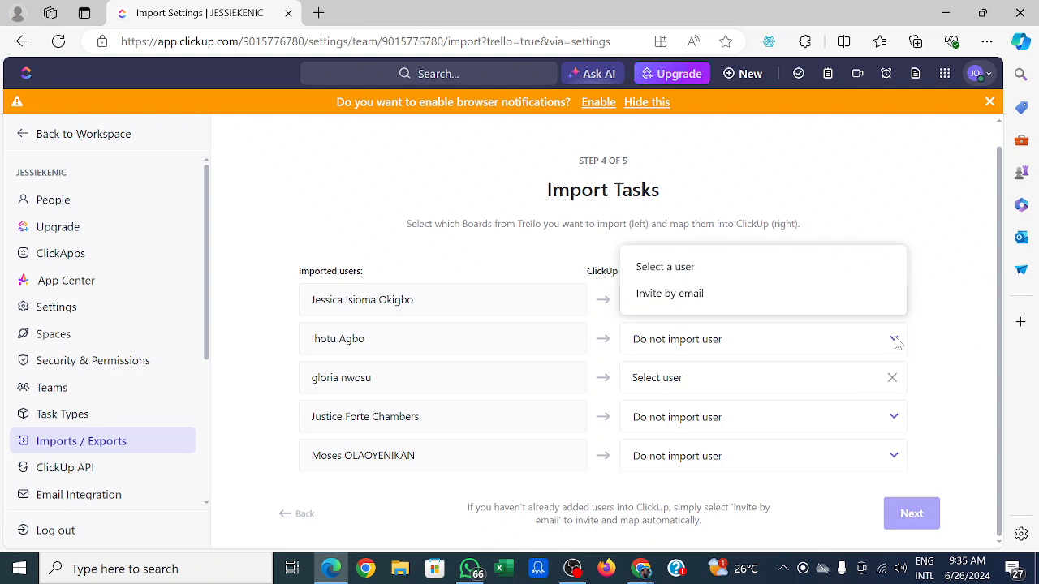
pyautogui.click(717, 292)
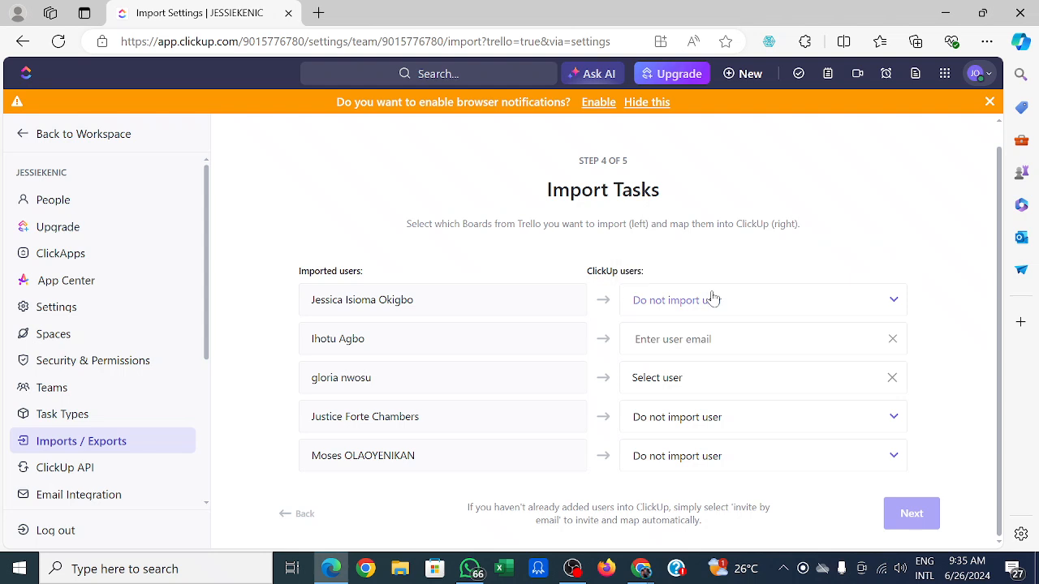
pyautogui.click(894, 300)
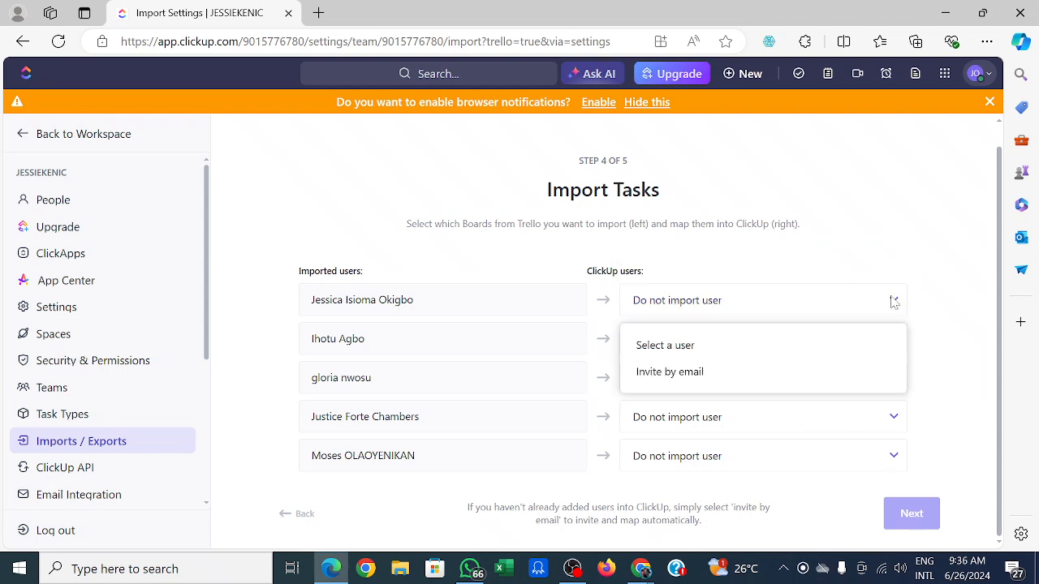
pyautogui.click(685, 347)
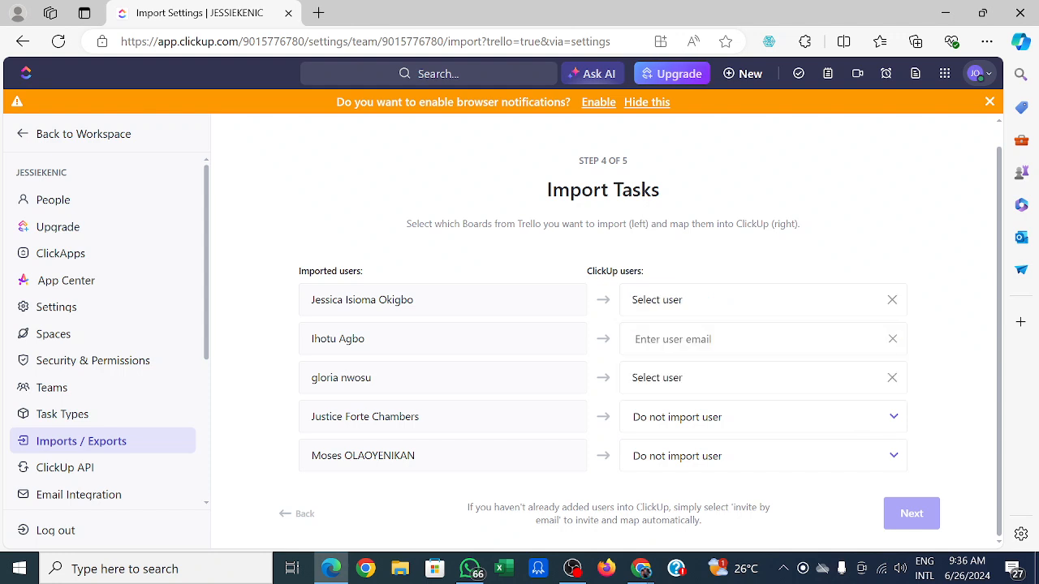
pyautogui.click(925, 516)
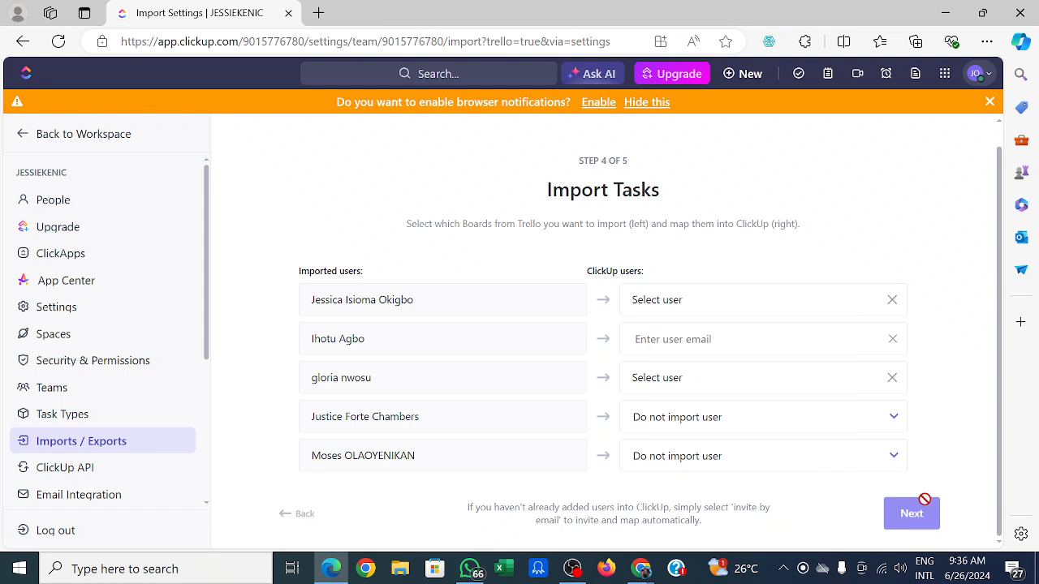
# Map the first imported Trello user to your own ClickUp account (Me).
pyautogui.click(894, 300)
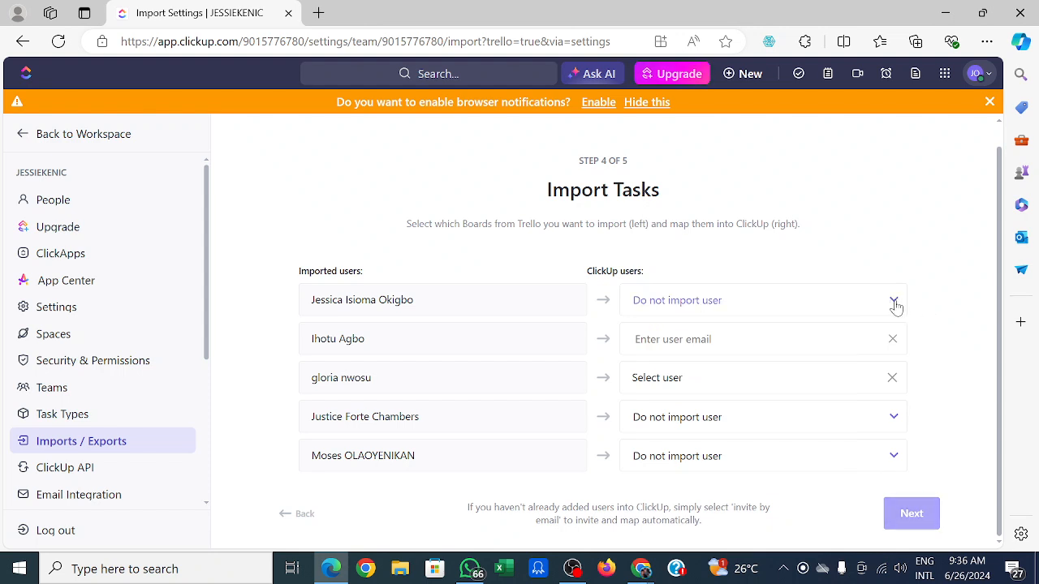
pyautogui.click(893, 302)
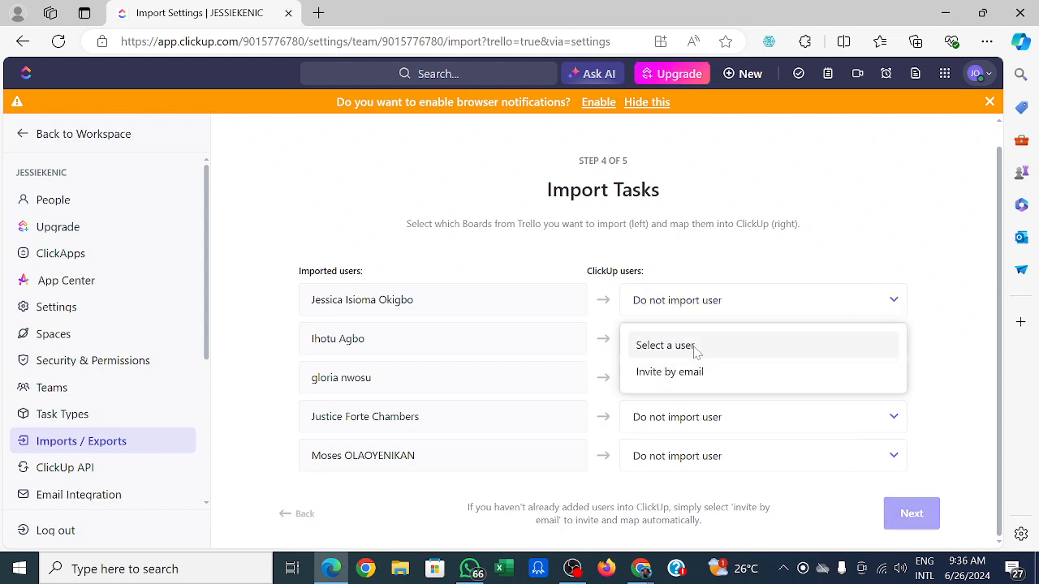
pyautogui.click(664, 345)
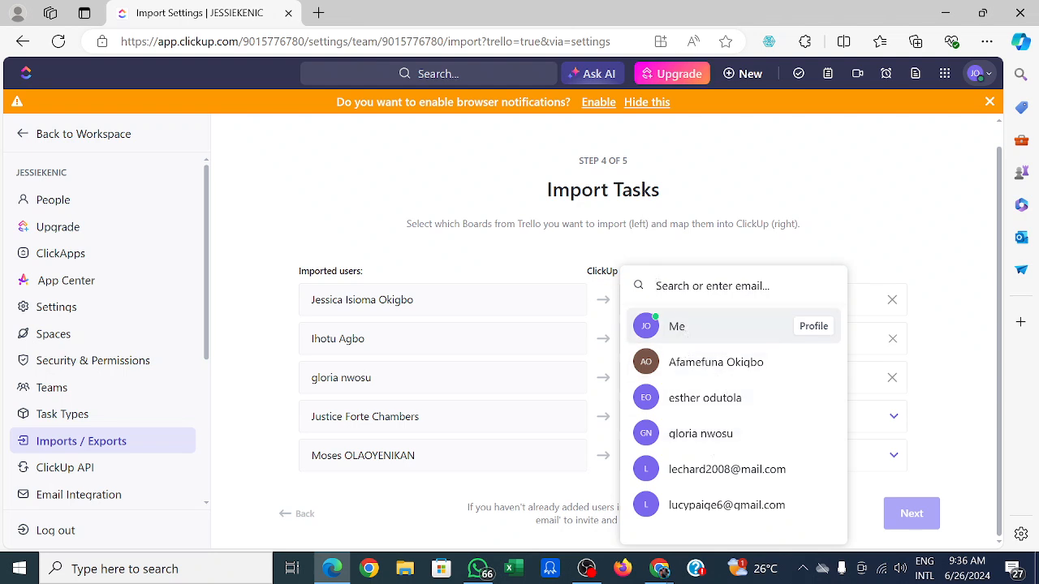
pyautogui.click(677, 326)
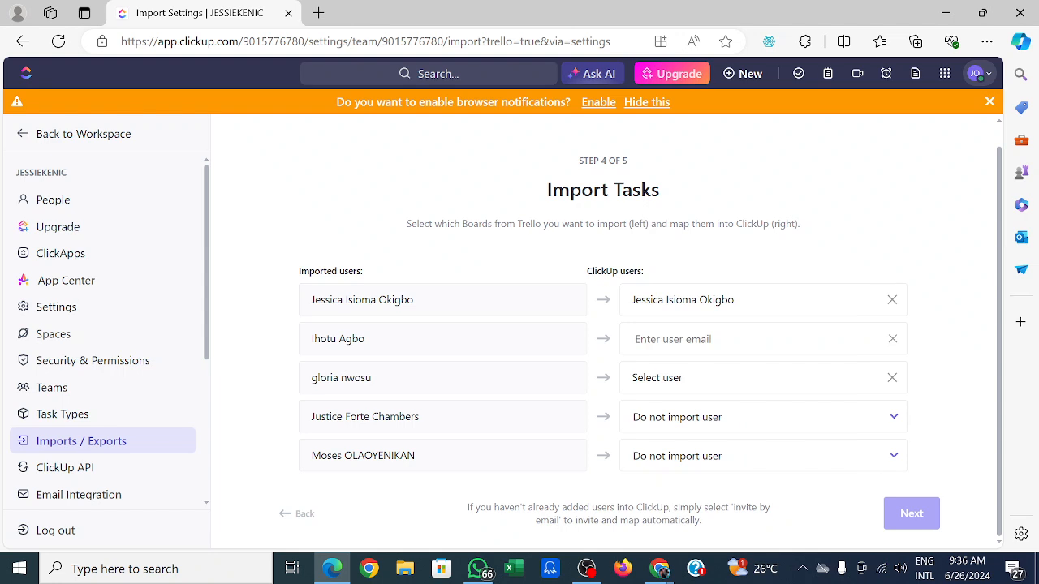
# Map the third imported Trello user to the matching existing workspace member.
pyautogui.click(893, 379)
pyautogui.click(893, 380)
pyautogui.click(893, 380)
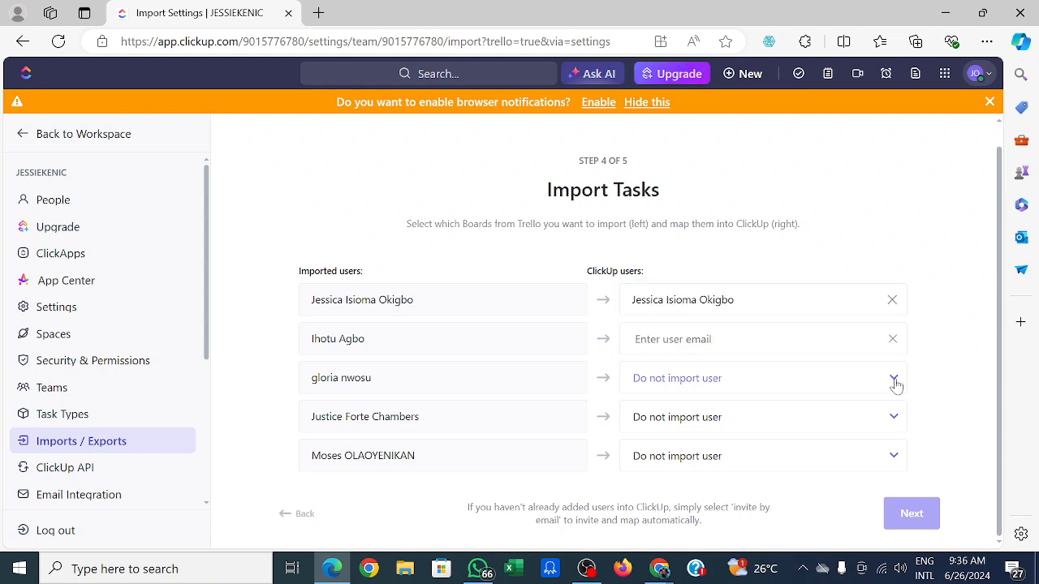
pyautogui.click(893, 380)
pyautogui.click(722, 308)
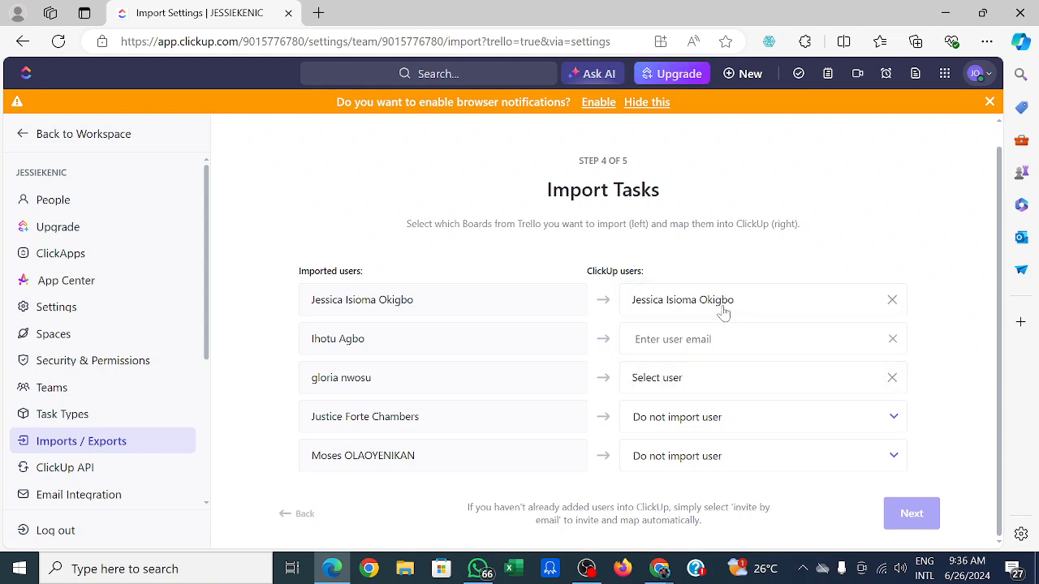
pyautogui.click(666, 378)
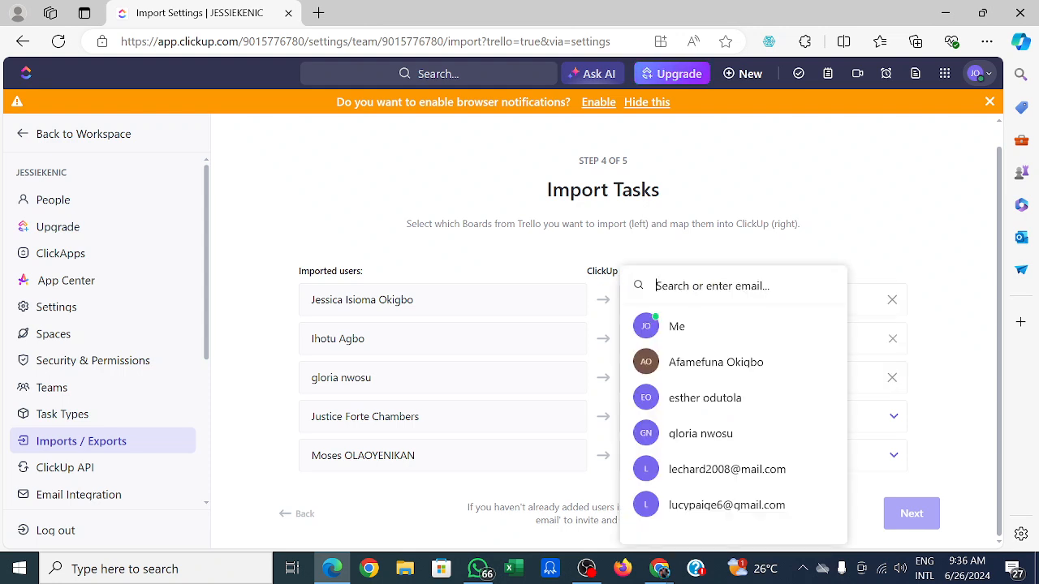
pyautogui.click(710, 442)
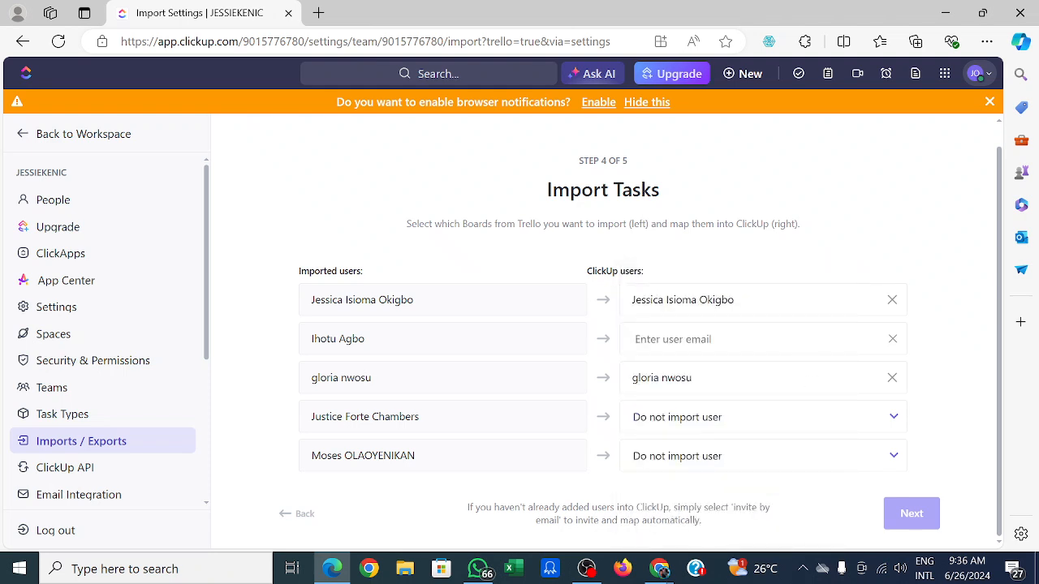
pyautogui.click(892, 340)
pyautogui.click(892, 340)
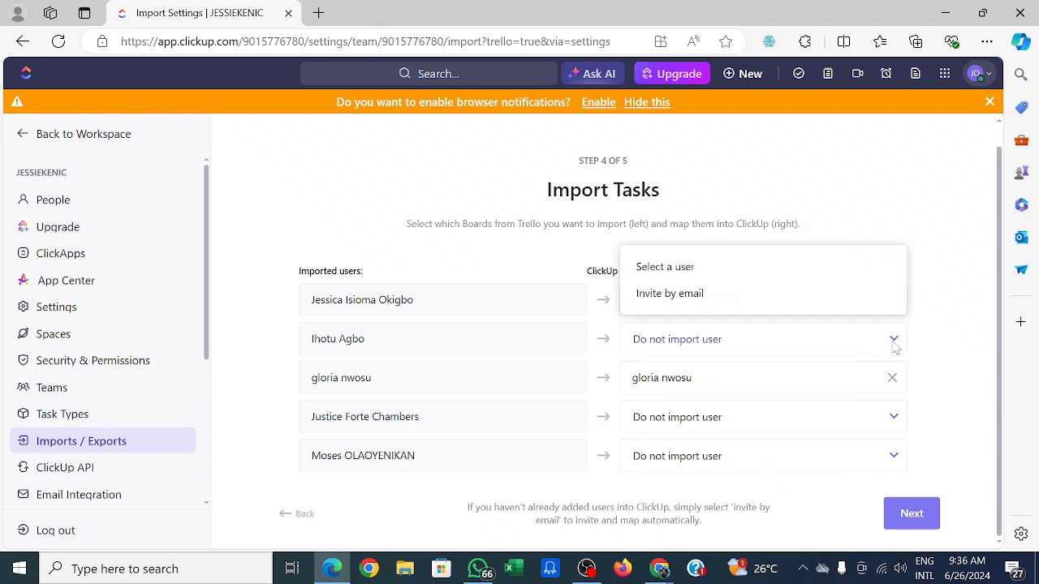
pyautogui.click(698, 272)
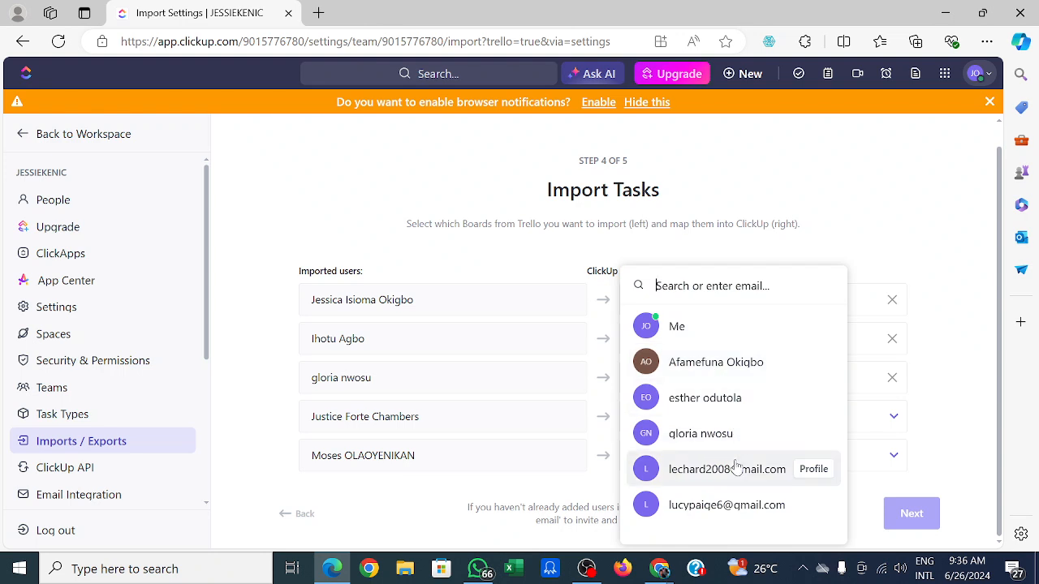
pyautogui.click(962, 398)
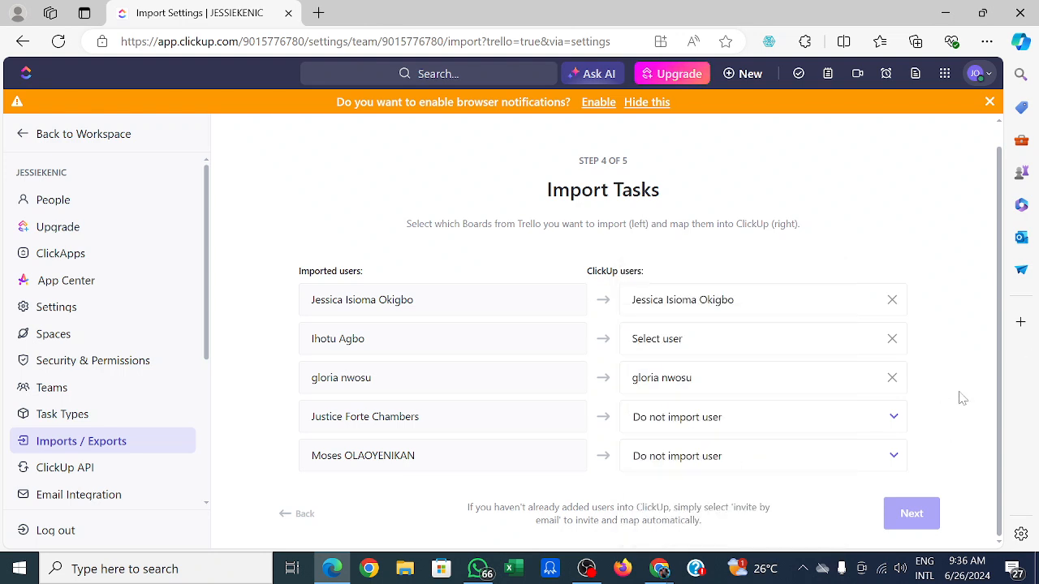
pyautogui.click(895, 423)
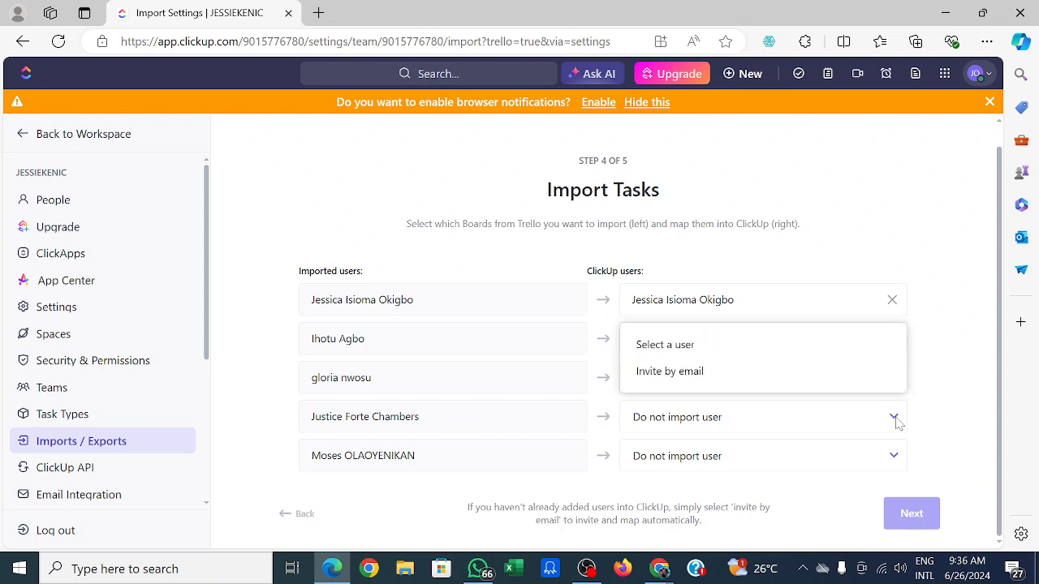
pyautogui.click(746, 346)
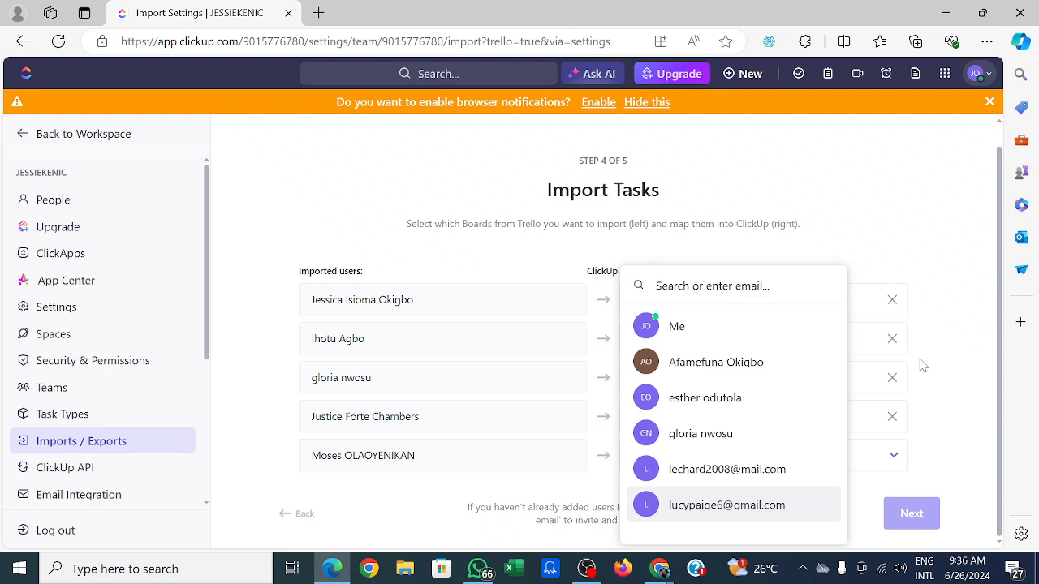
pyautogui.click(951, 387)
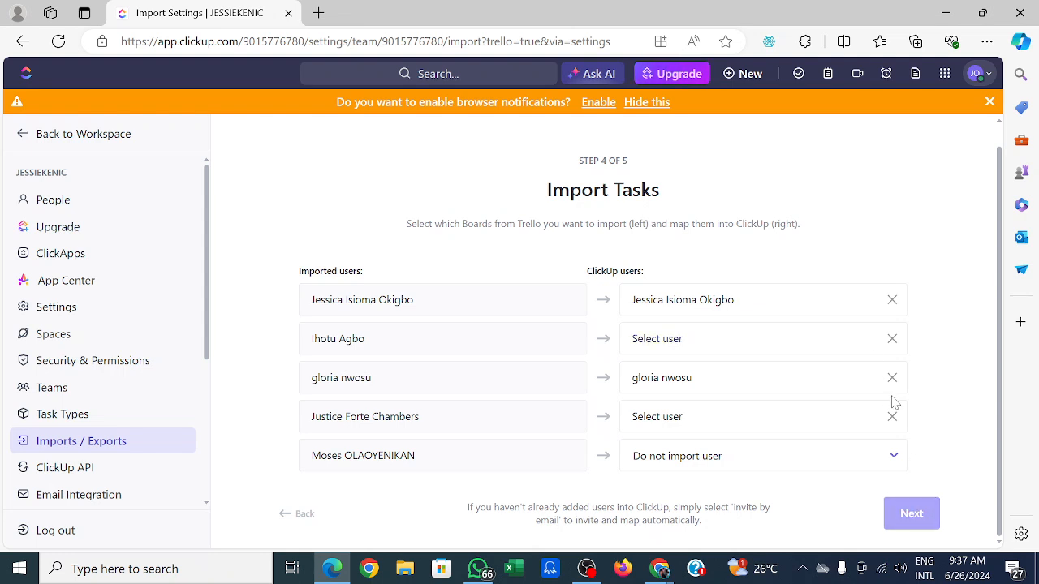
pyautogui.click(891, 458)
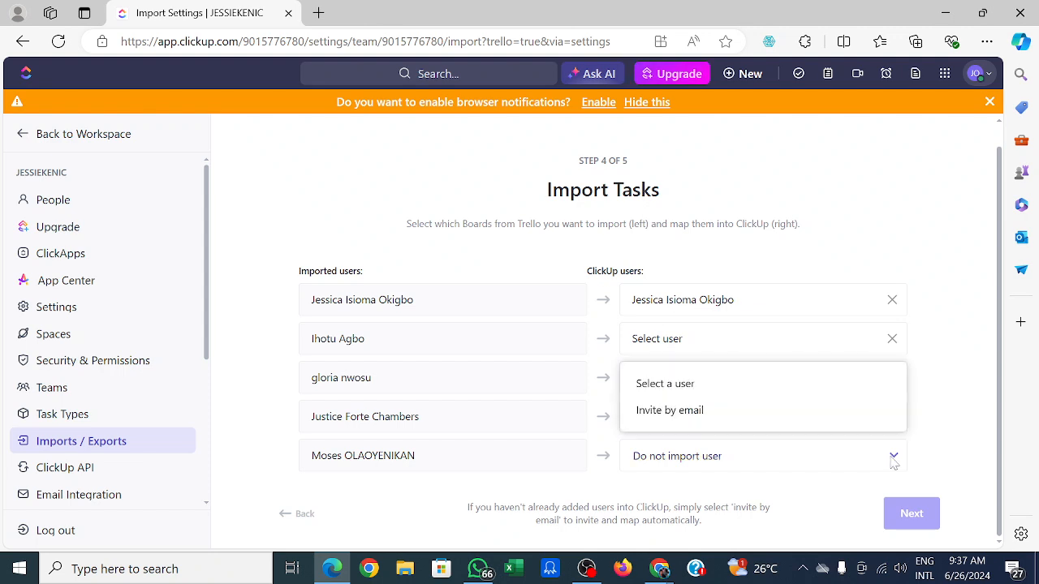
pyautogui.click(688, 385)
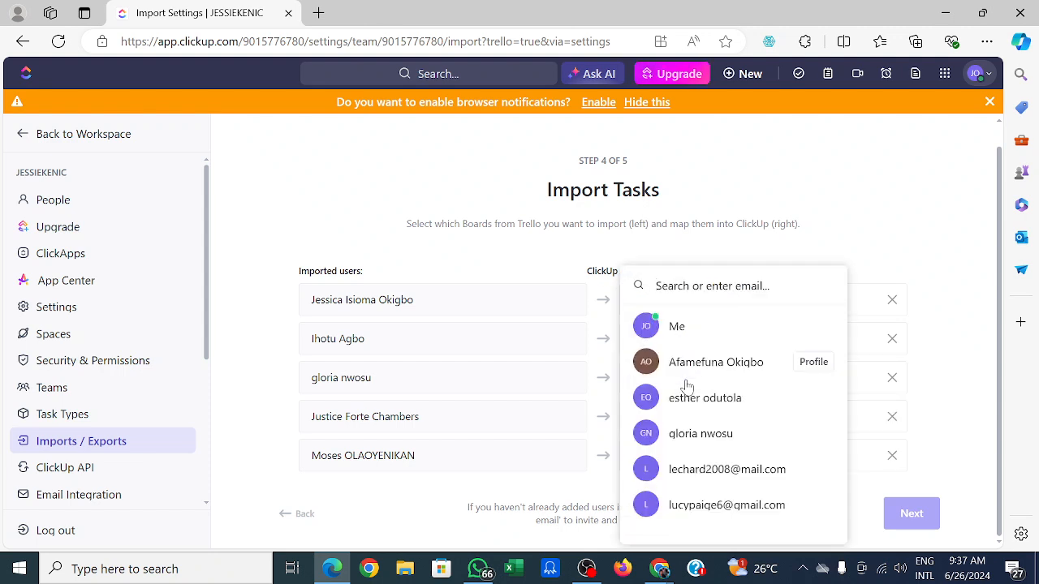
pyautogui.click(939, 387)
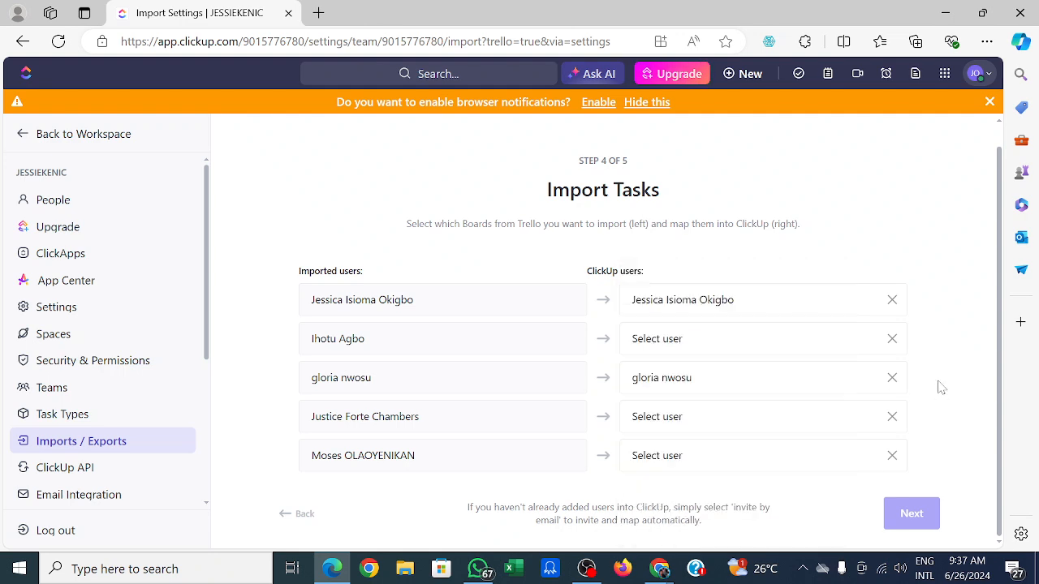
# Set the second, third, fourth and fifth imported Trello users to Do not import user.
pyautogui.click(893, 342)
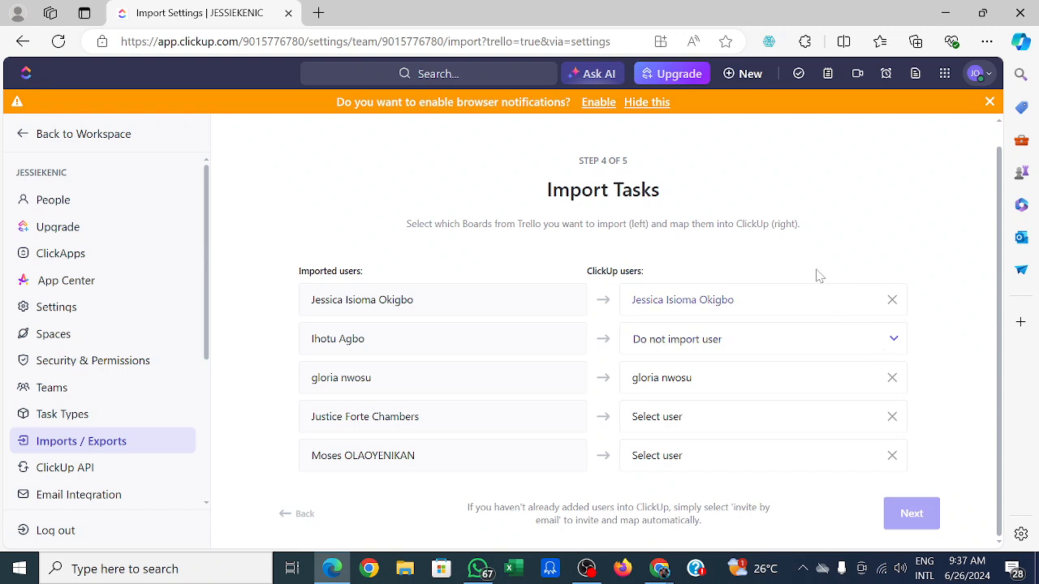
pyautogui.click(895, 341)
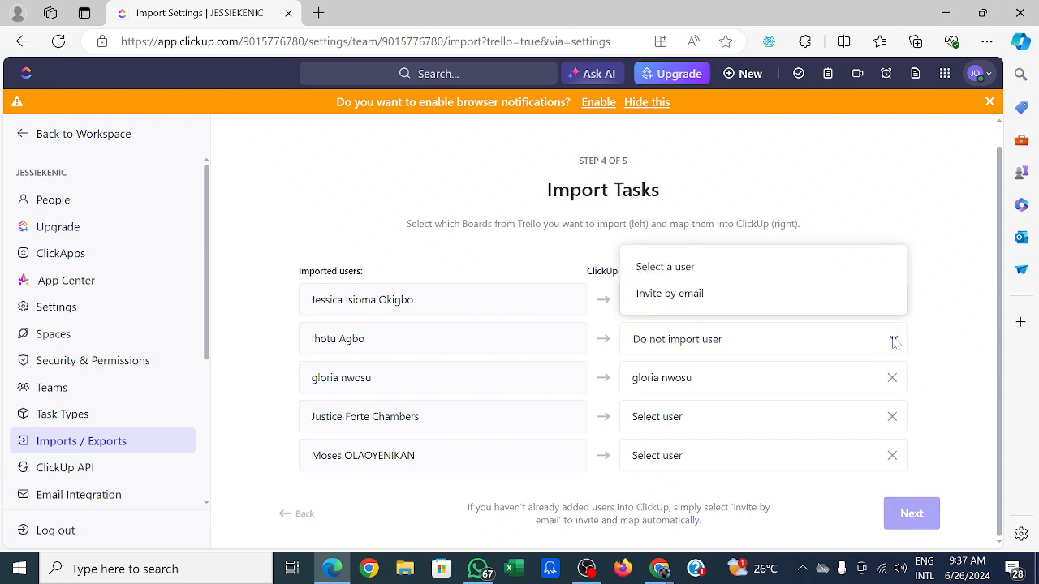
pyautogui.click(962, 372)
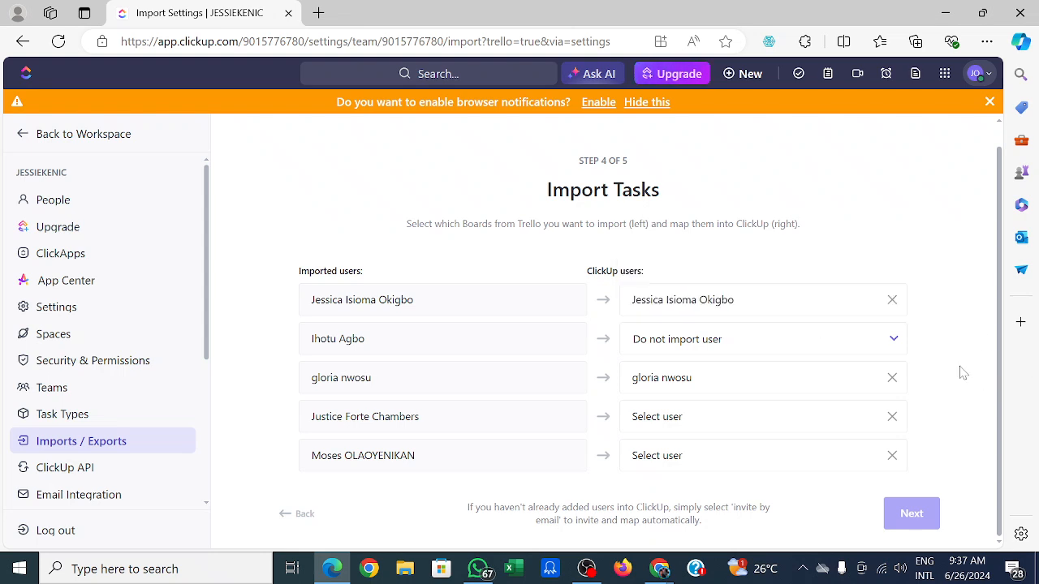
pyautogui.click(892, 378)
pyautogui.click(893, 421)
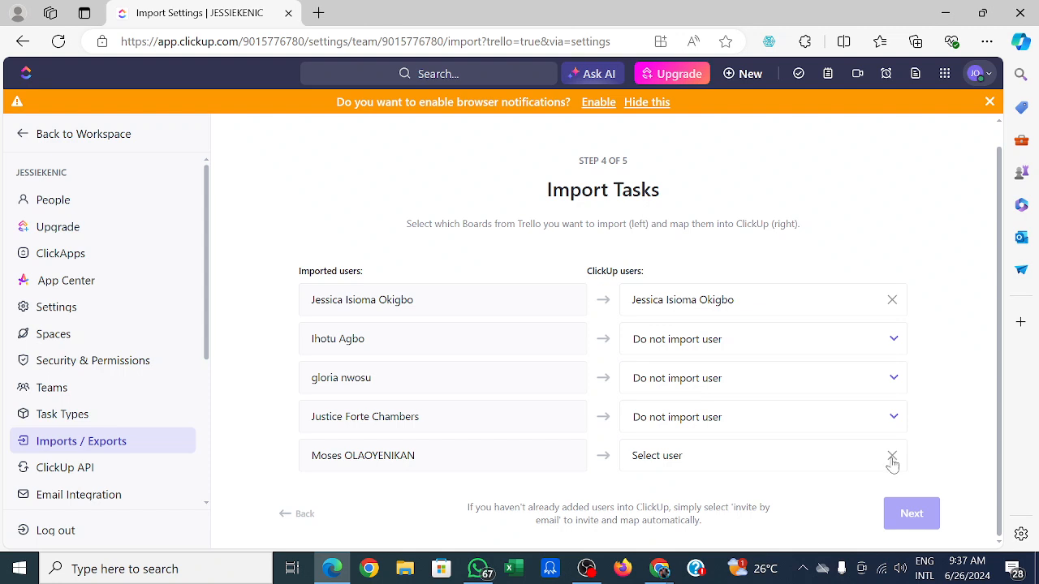
pyautogui.click(891, 457)
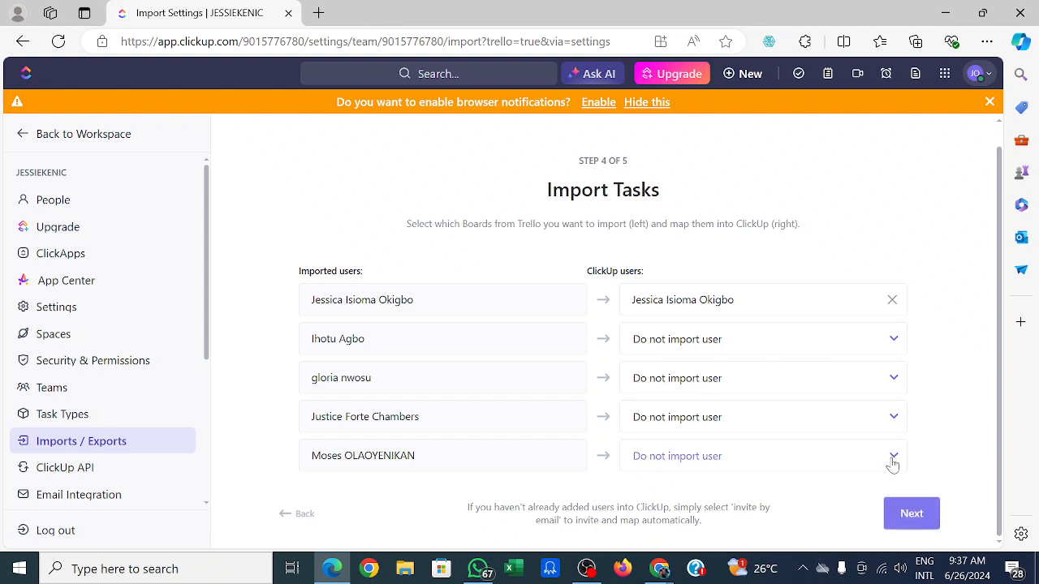
# Complete the import without archived cards but with all attachments, and check the import status.
pyautogui.click(911, 513)
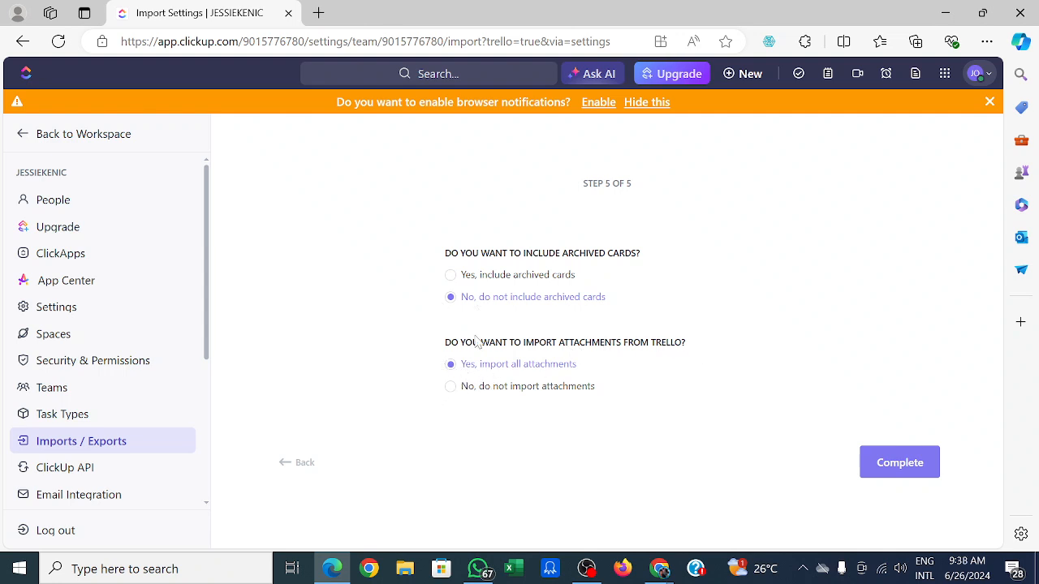
pyautogui.click(895, 462)
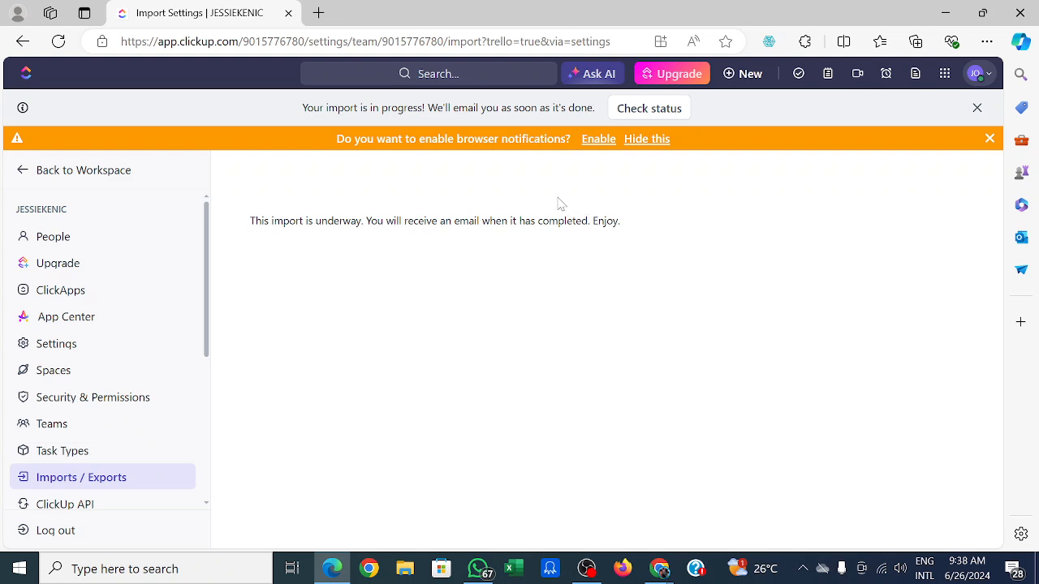
pyautogui.click(639, 117)
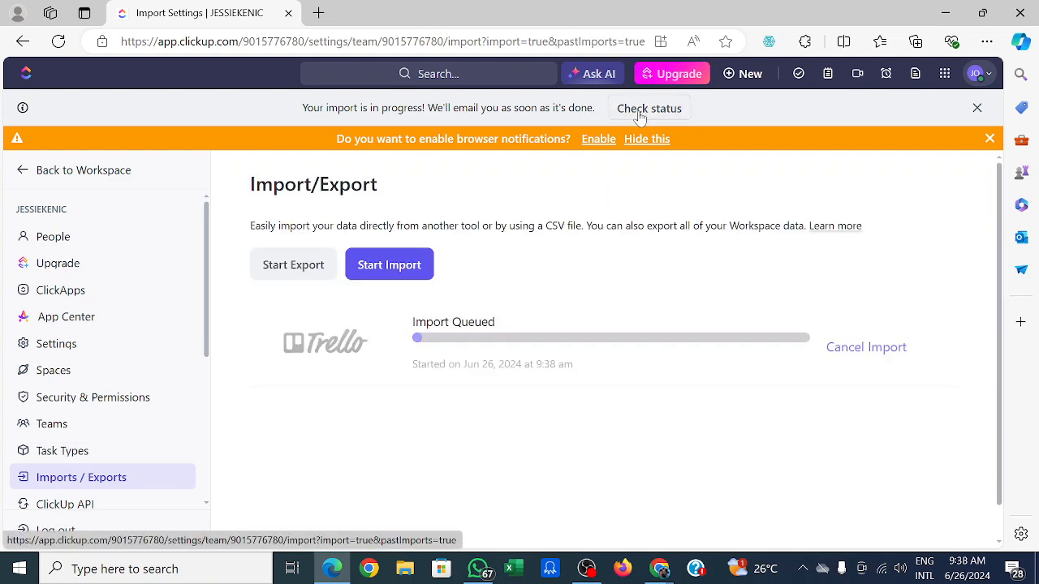
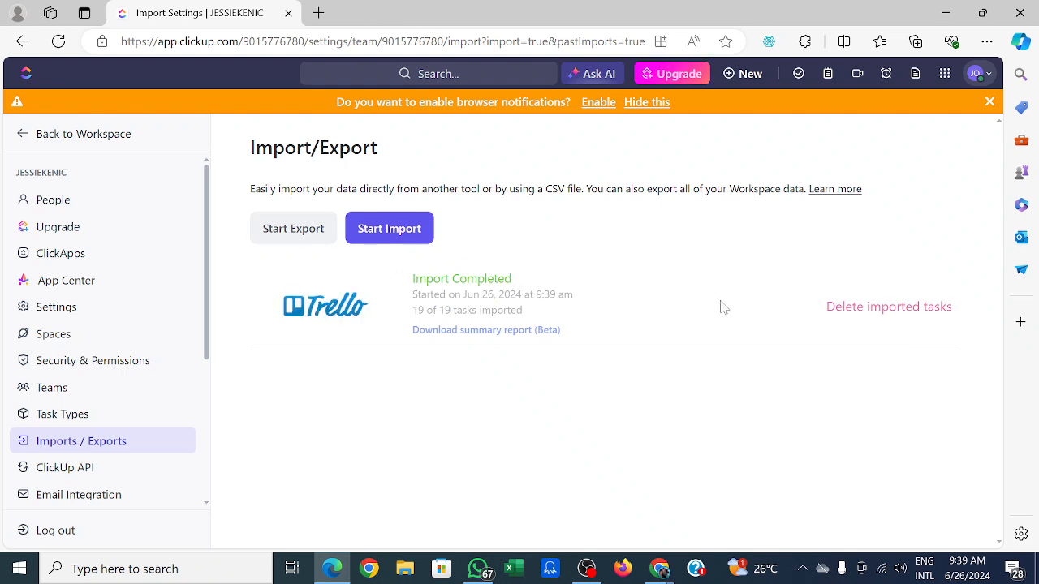
# Return to the workspace and scroll through the imported Trello tasks in the PMO Team list.
pyautogui.click(27, 135)
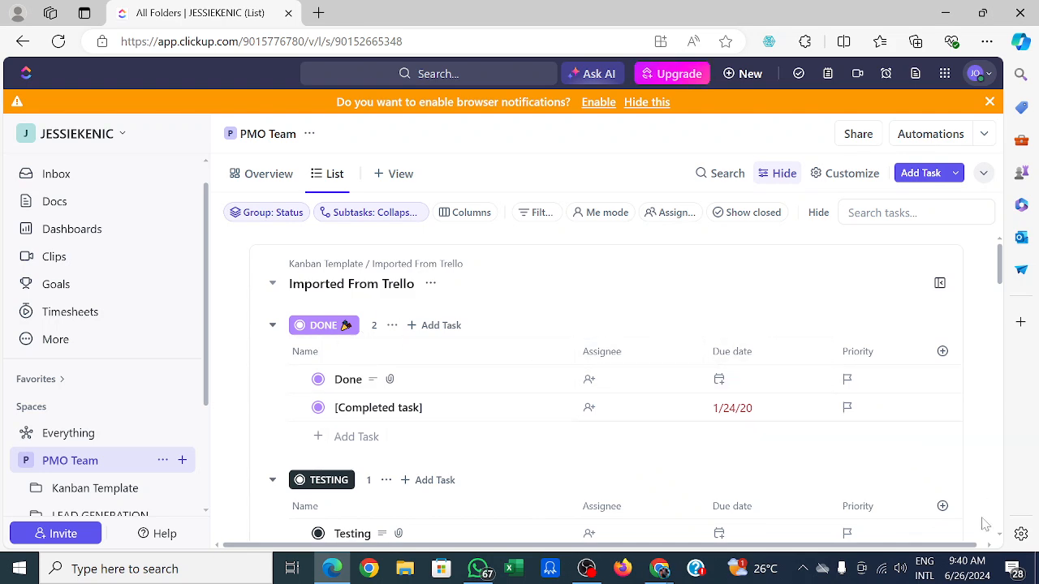
pyautogui.scroll(-5, 1003, 542)
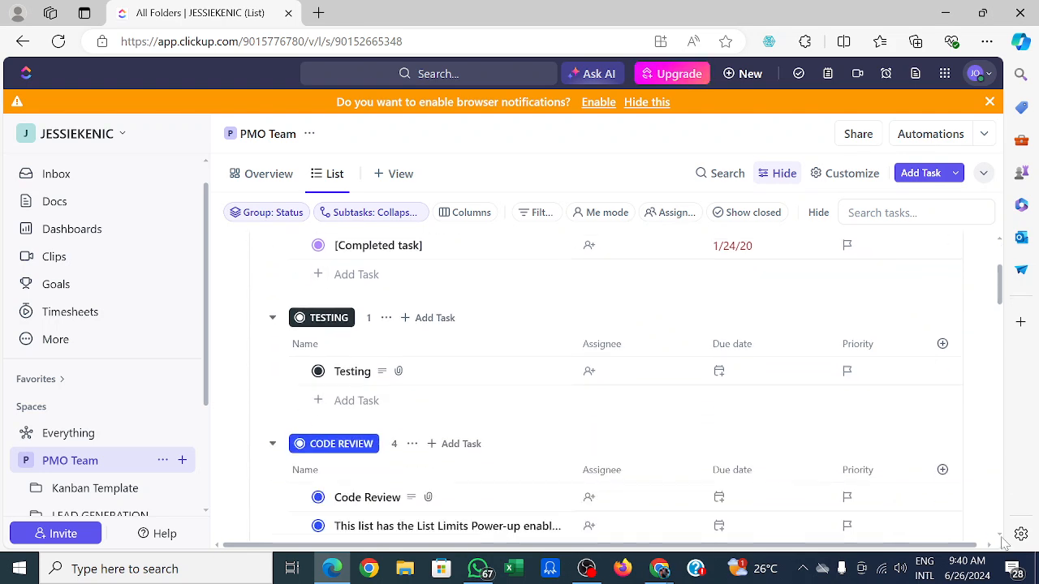
pyautogui.scroll(-4, 1004, 542)
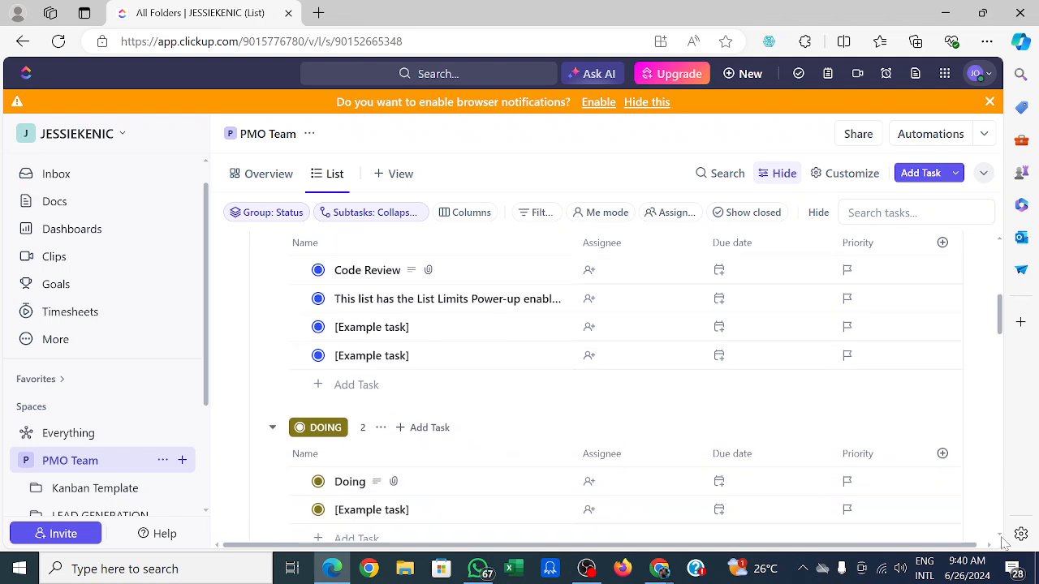
pyautogui.scroll(-4, 1004, 542)
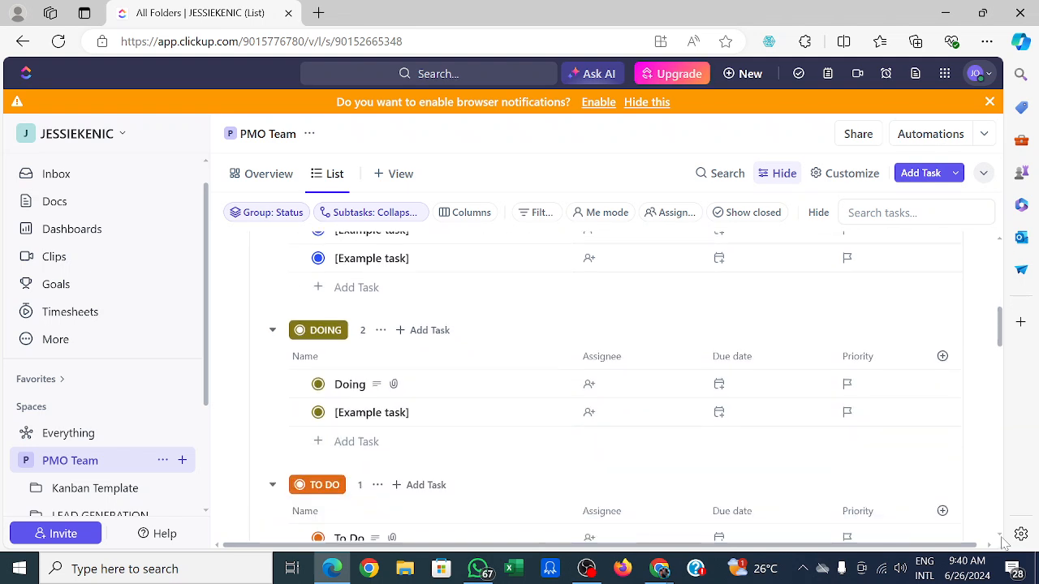
pyautogui.scroll(-3, 1004, 542)
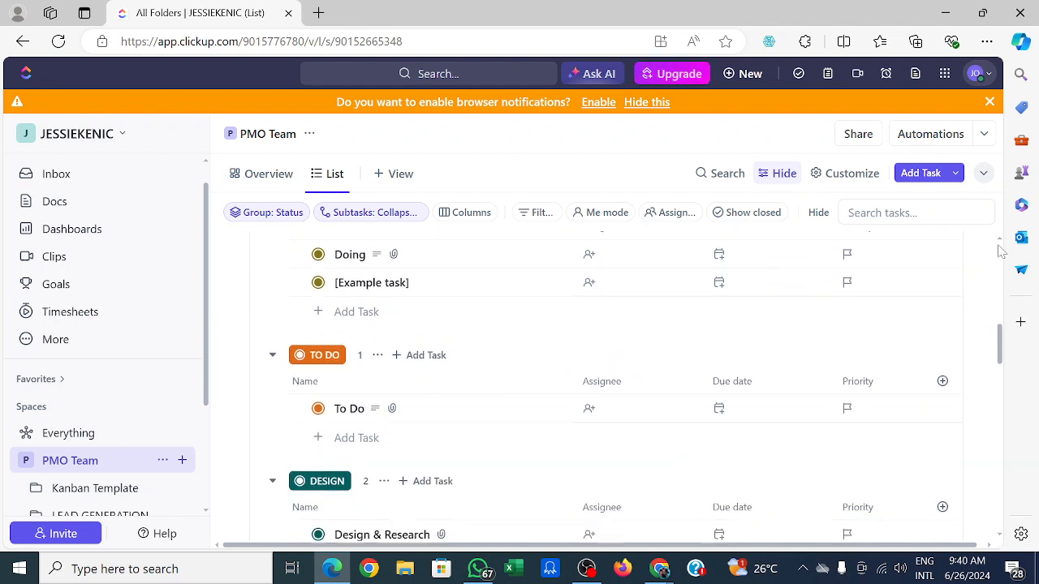
pyautogui.scroll(1, 1002, 251)
pyautogui.scroll(5, 1002, 252)
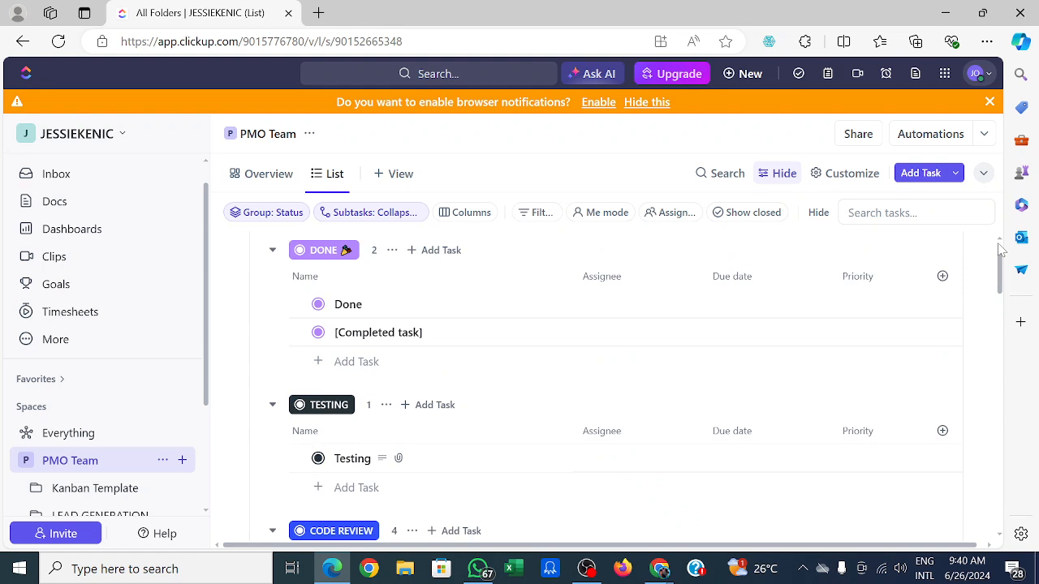
pyautogui.scroll(3, 1002, 243)
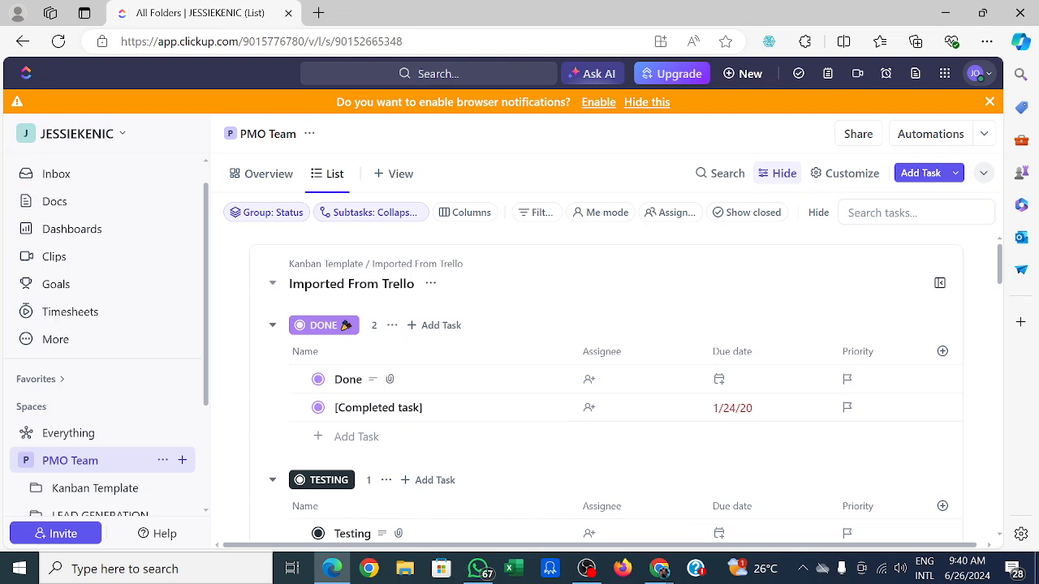
# Open the workspace settings from the workspace menu.
pyautogui.click(346, 327)
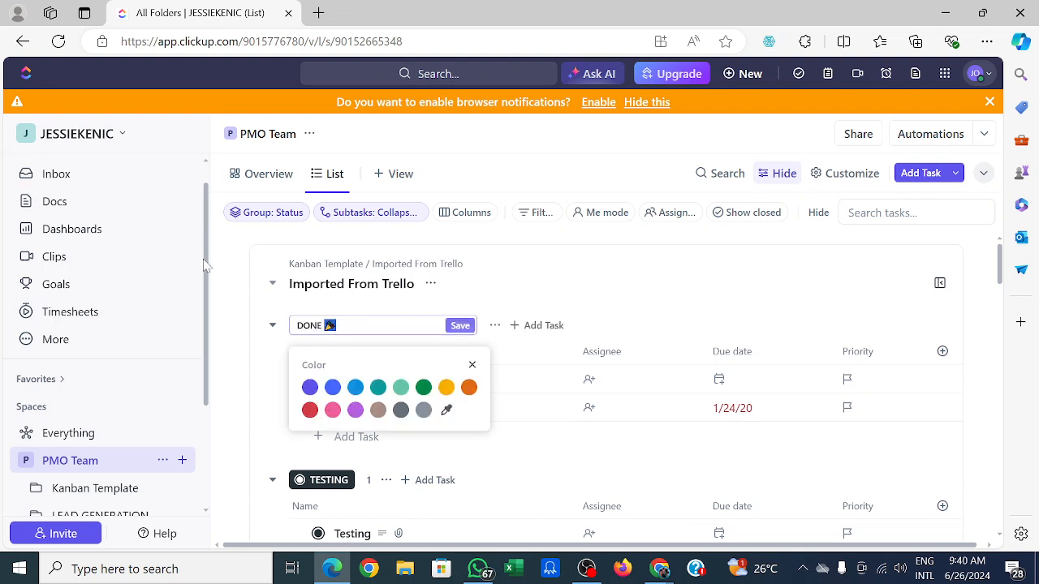
pyautogui.click(237, 263)
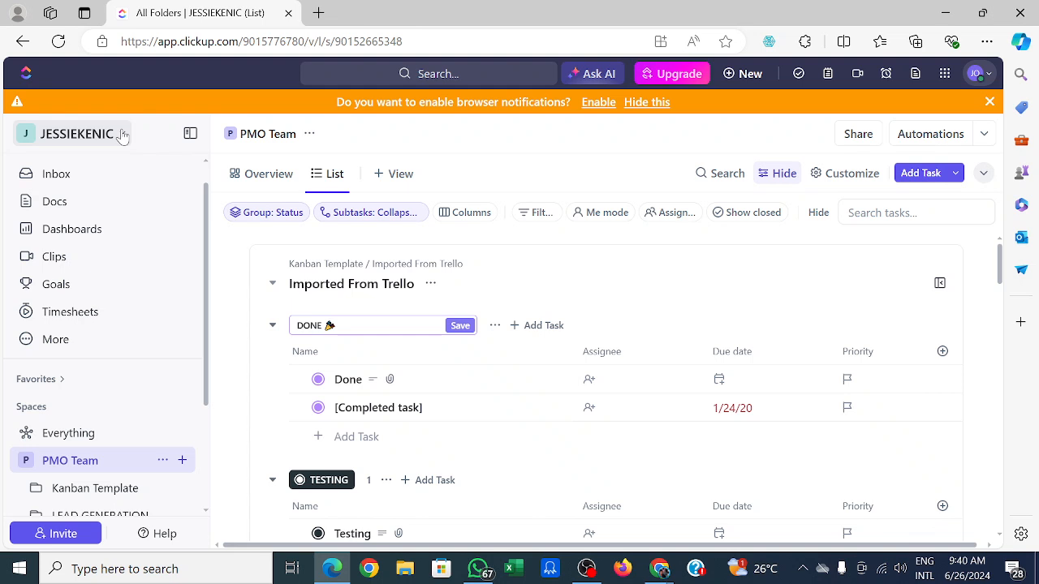
pyautogui.click(124, 135)
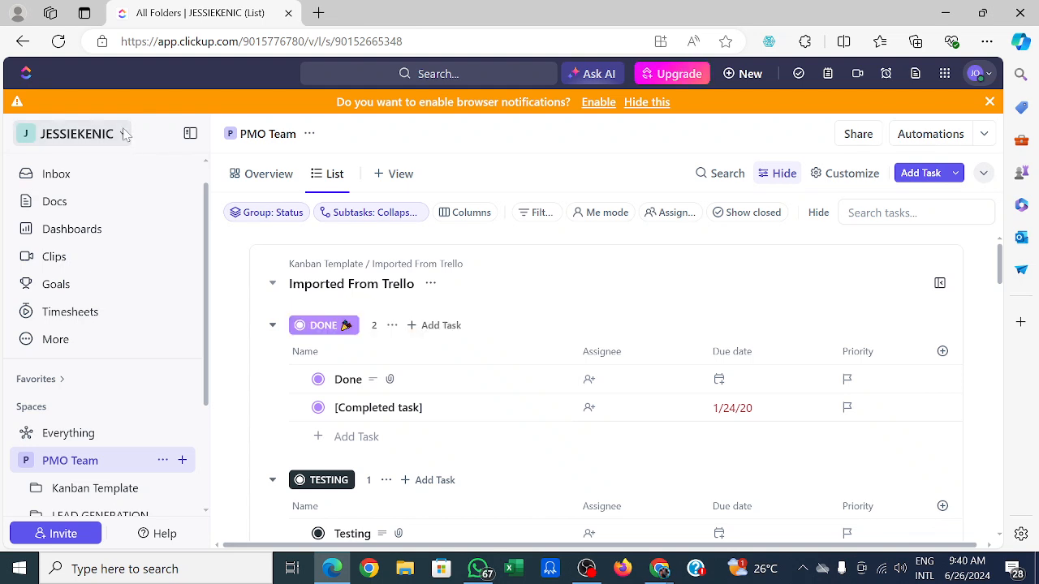
pyautogui.click(124, 134)
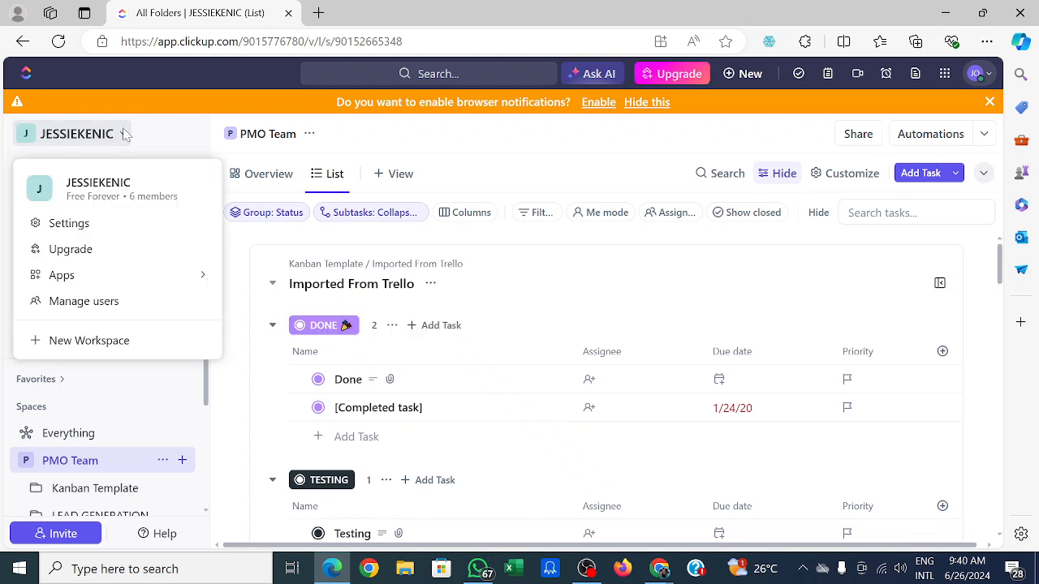
pyautogui.click(91, 224)
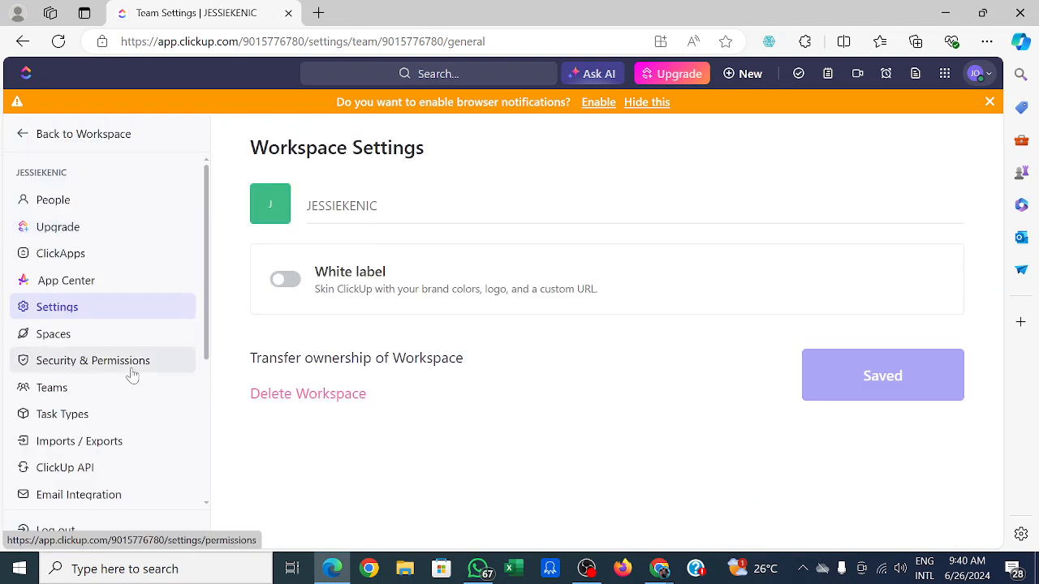
# Visit the Imports / Exports page, the App Center's featured apps and the ClickUp API settings.
pyautogui.click(120, 448)
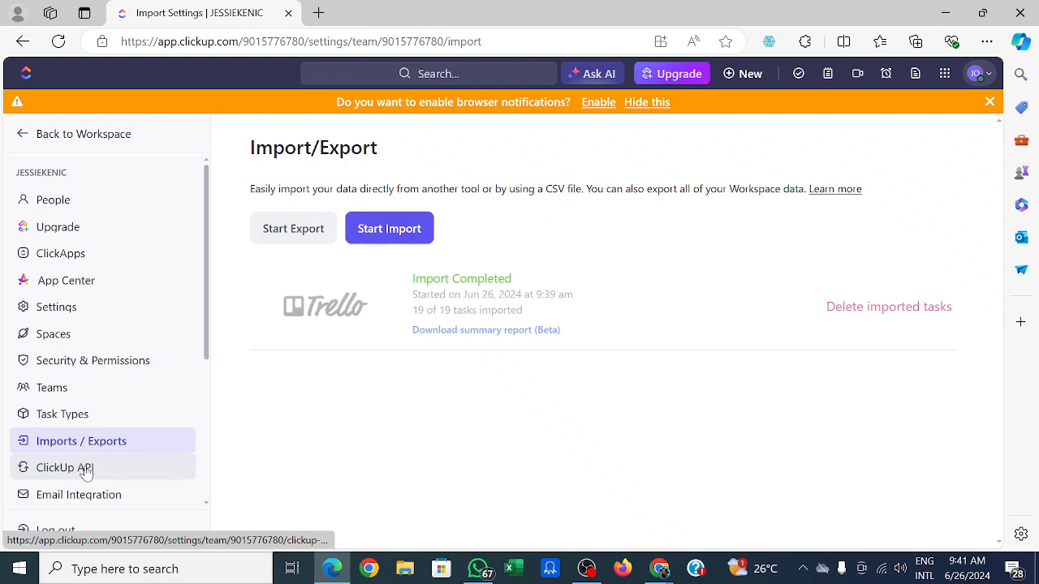
pyautogui.click(84, 288)
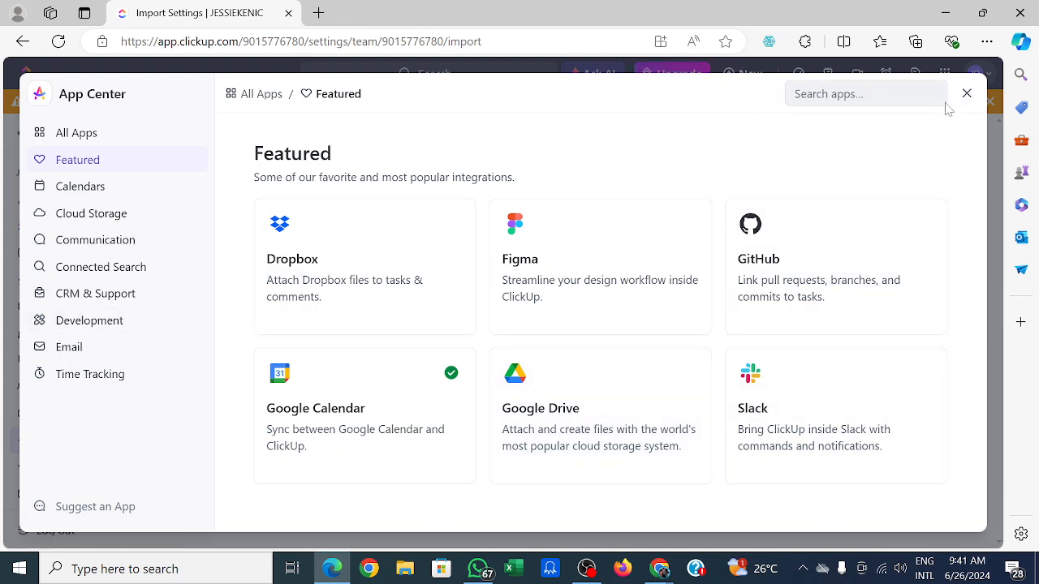
pyautogui.click(968, 90)
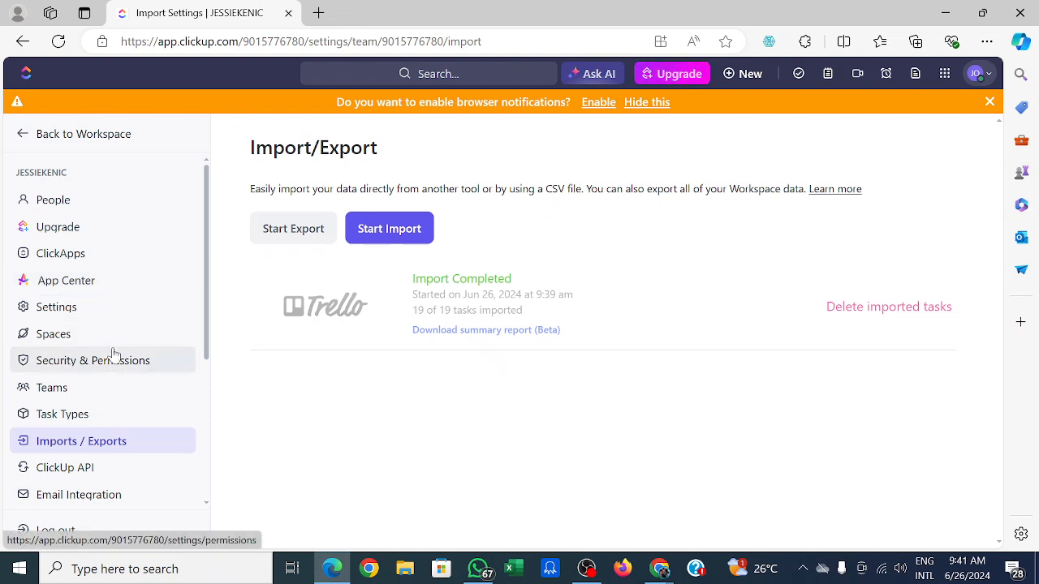
pyautogui.click(74, 474)
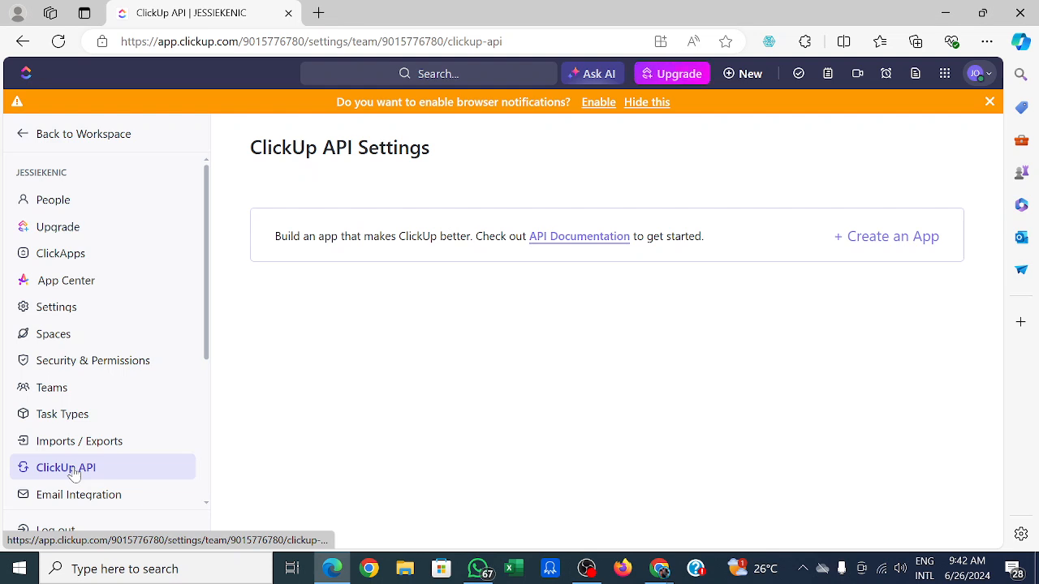
pyautogui.click(890, 246)
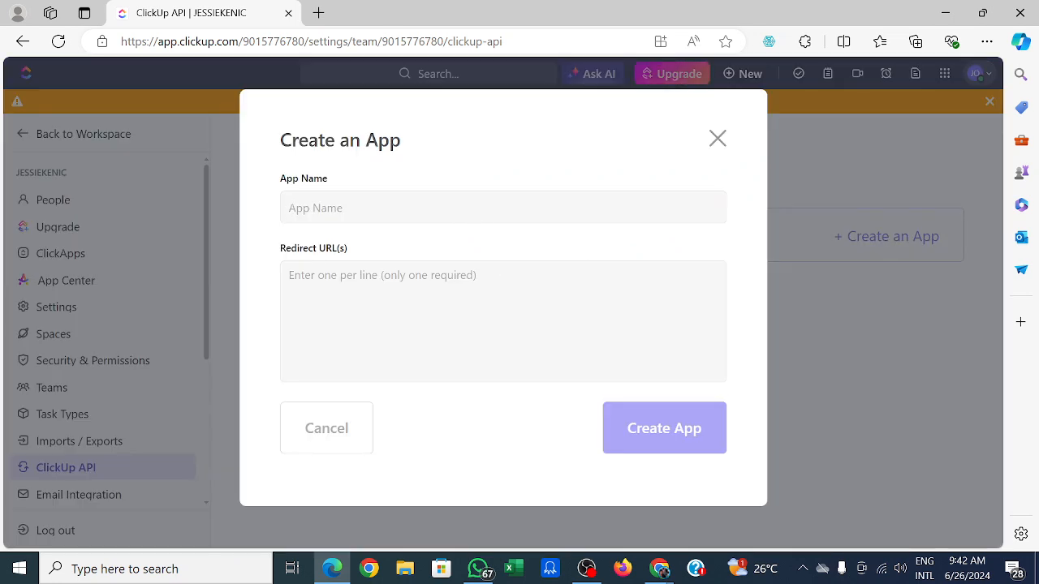
pyautogui.write('slack')
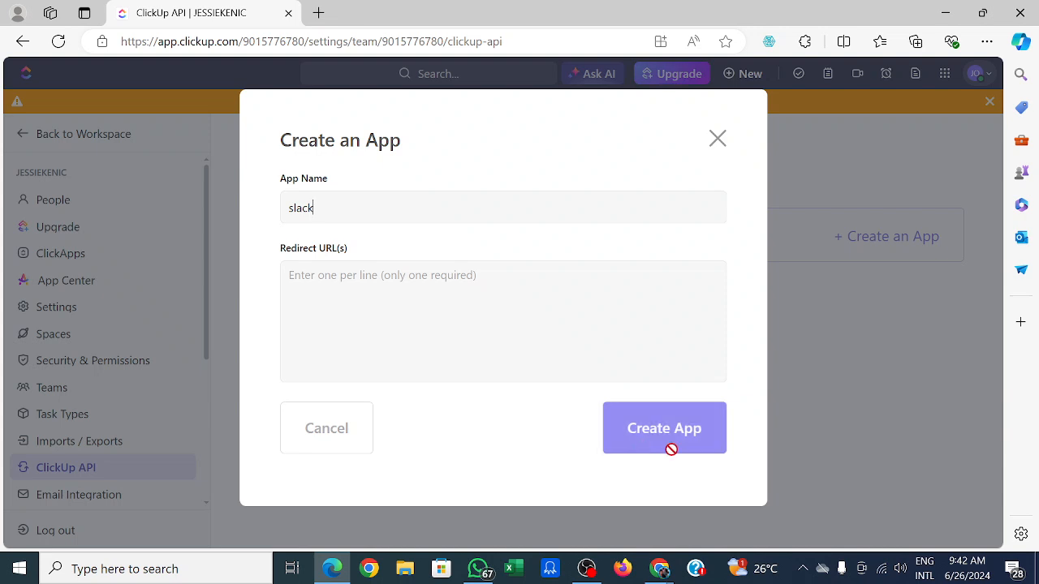
pyautogui.click(714, 154)
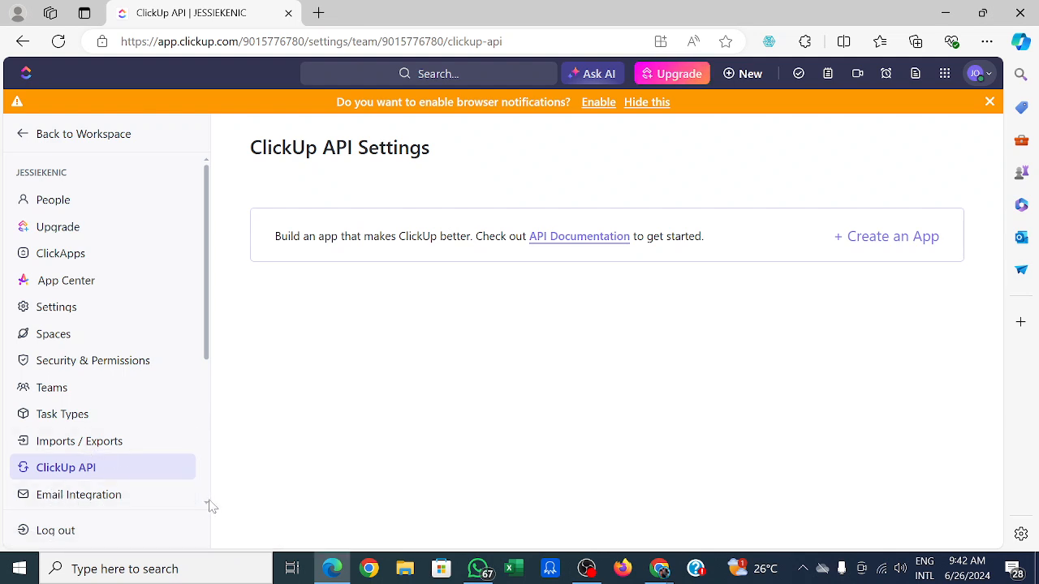
# Return to the workspace and bring the Spaces section of the sidebar into view.
pyautogui.scroll(-1, 208, 506)
pyautogui.scroll(-1, 209, 506)
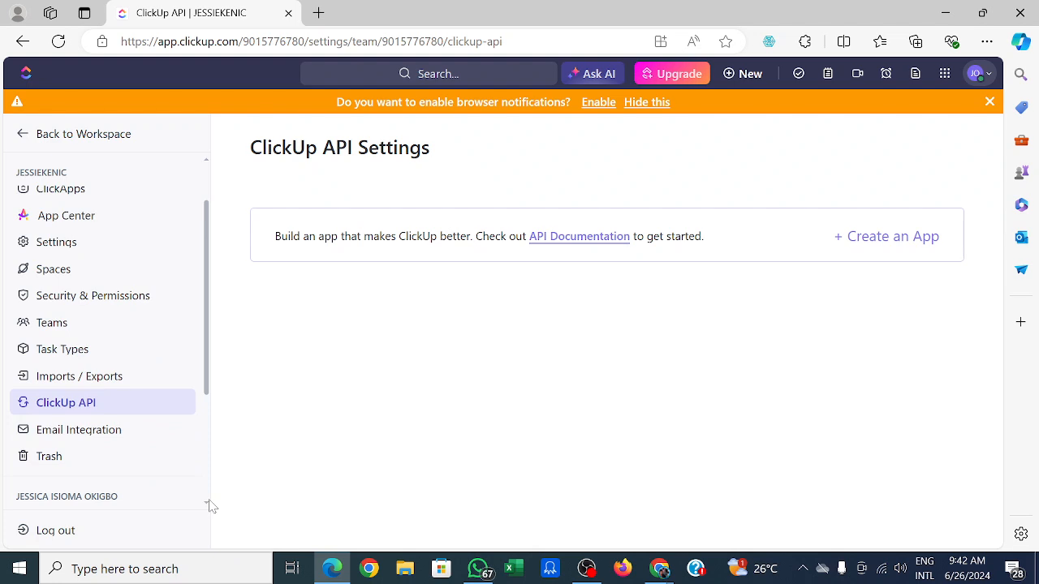
pyautogui.scroll(-1, 208, 505)
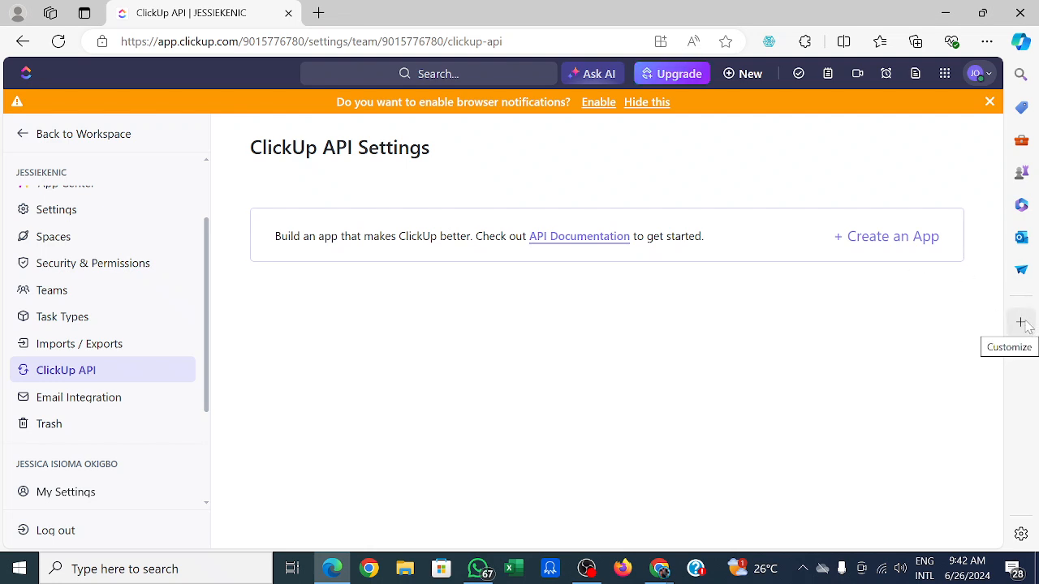
pyautogui.click(22, 140)
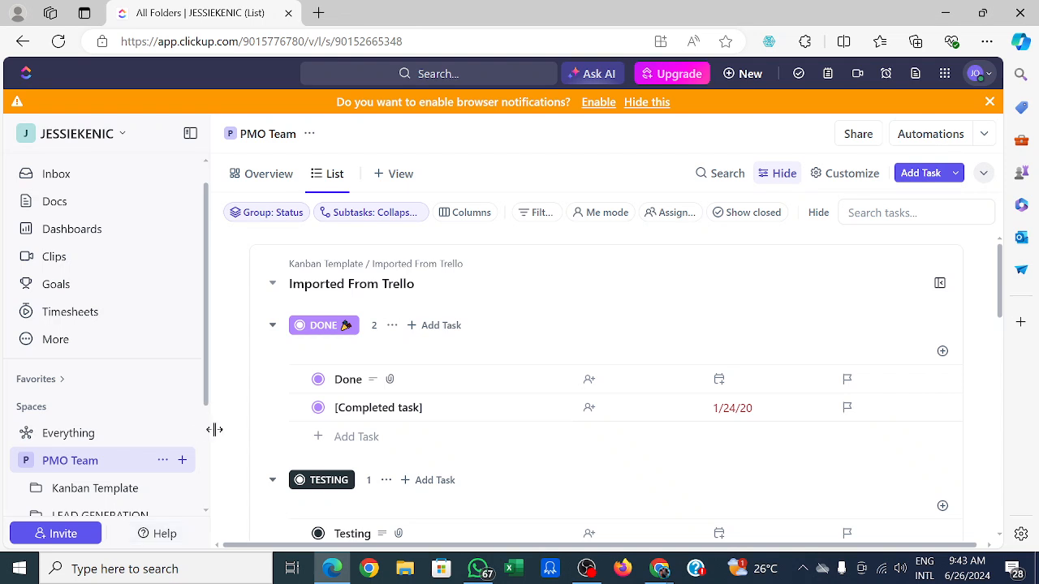
pyautogui.moveTo(210, 428); pyautogui.dragTo(209, 428)
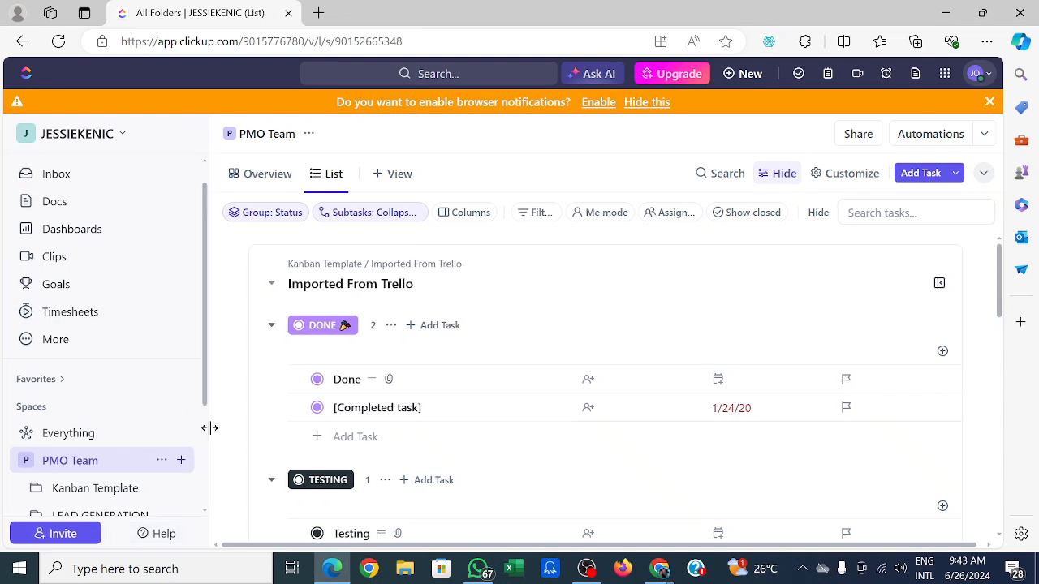
pyautogui.scroll(-3, 206, 417)
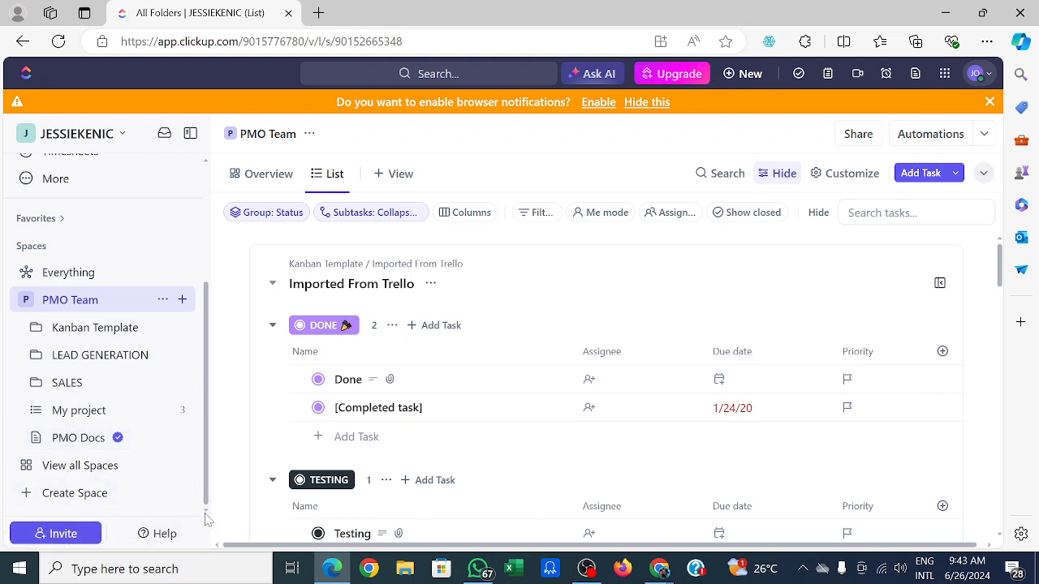
# Start a new space named MTN PROJECT, leave it public, and continue to the workflow setup.
pyautogui.click(74, 494)
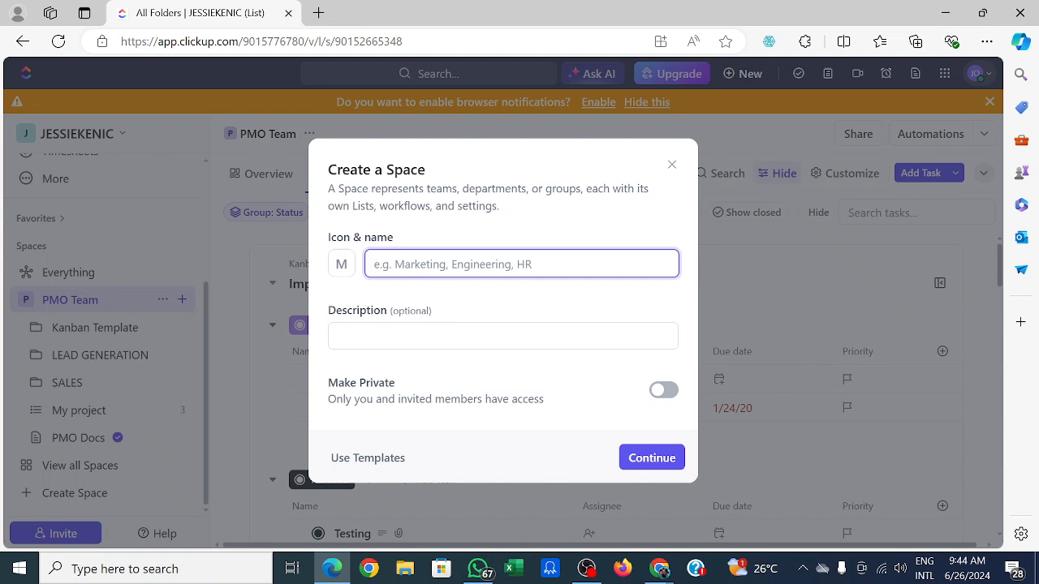
pyautogui.write('MTN')
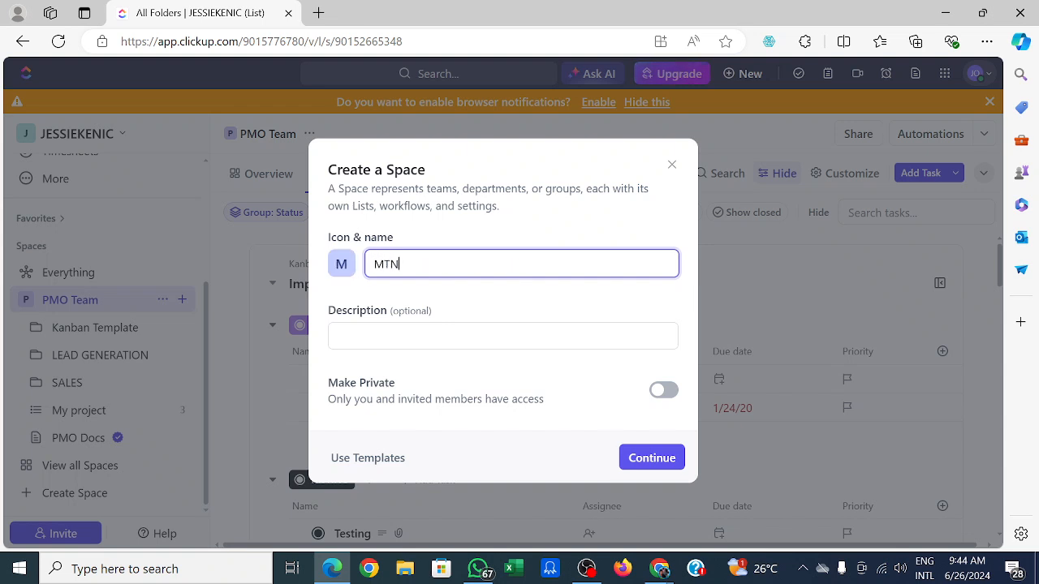
pyautogui.write(' PROJECT')
pyautogui.click(422, 336)
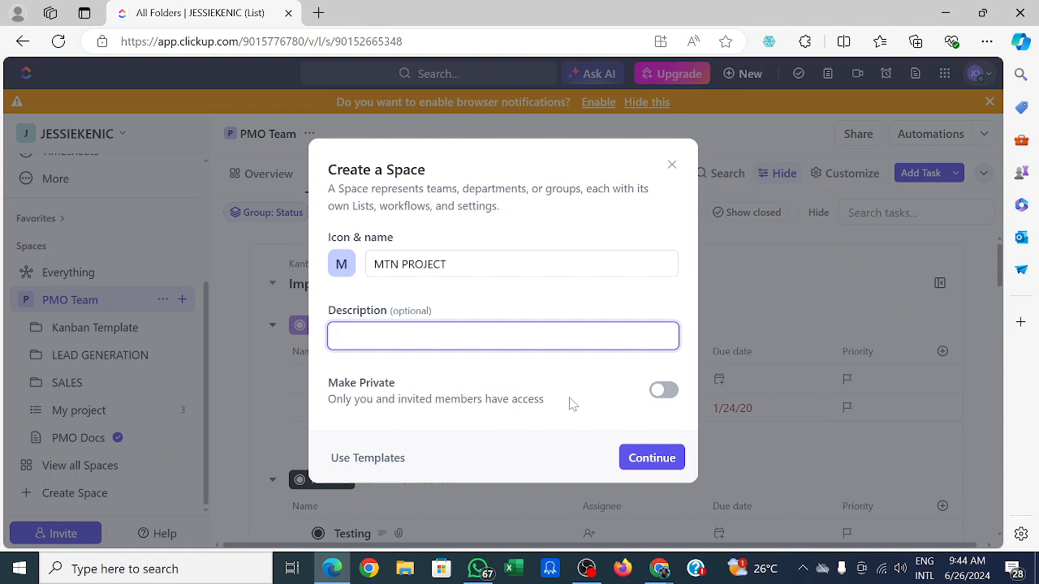
pyautogui.click(664, 393)
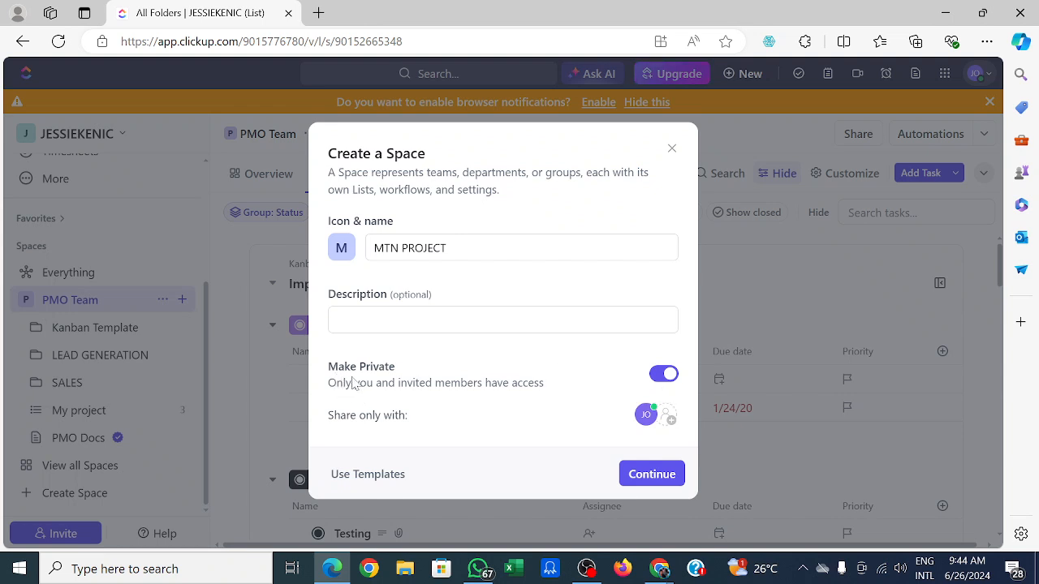
pyautogui.click(670, 376)
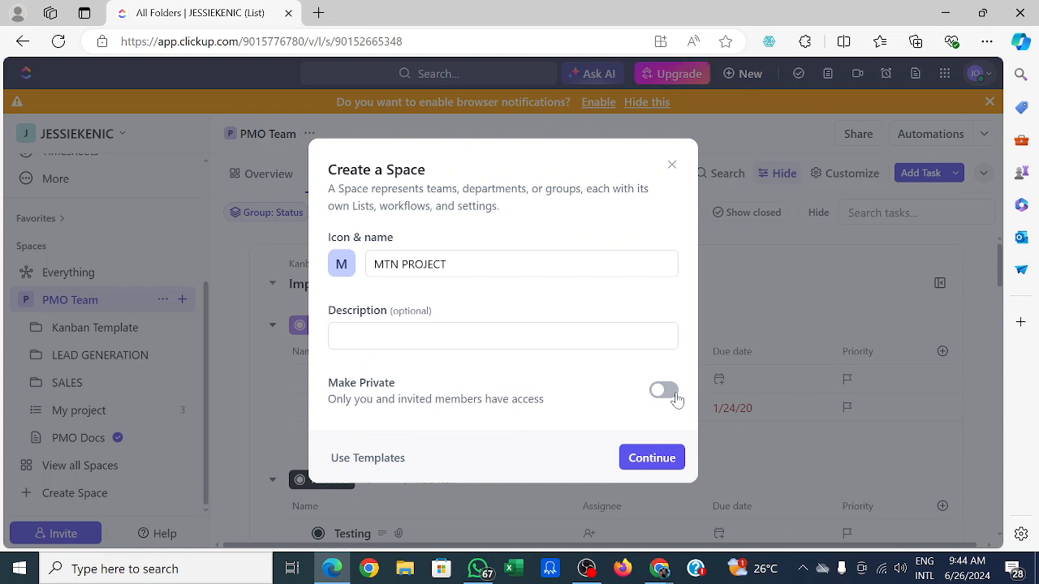
pyautogui.click(652, 459)
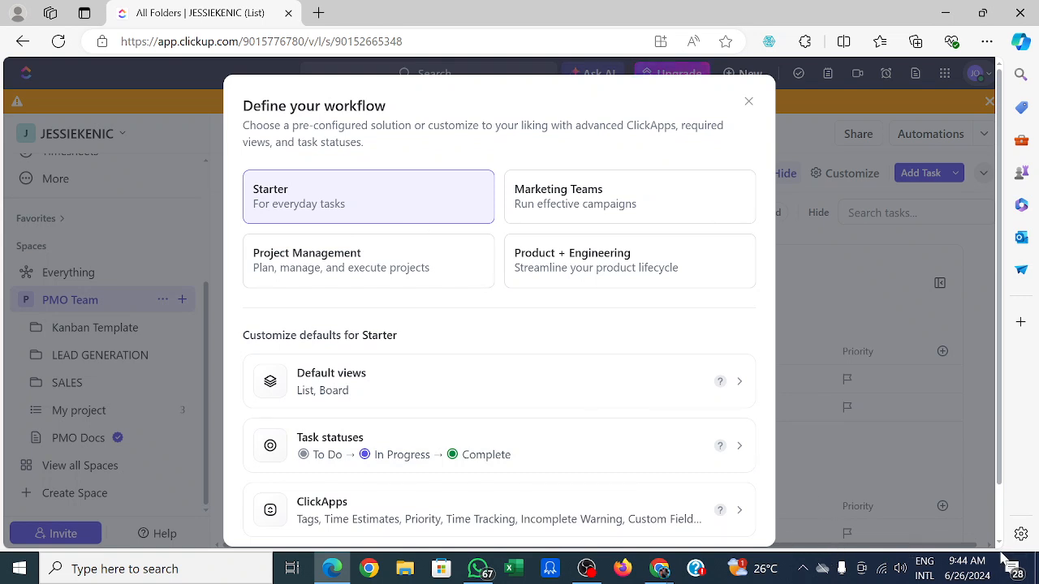
# Review the Starter workflow's ClickApps defaults and create the space.
pyautogui.scroll(-1, 1000, 542)
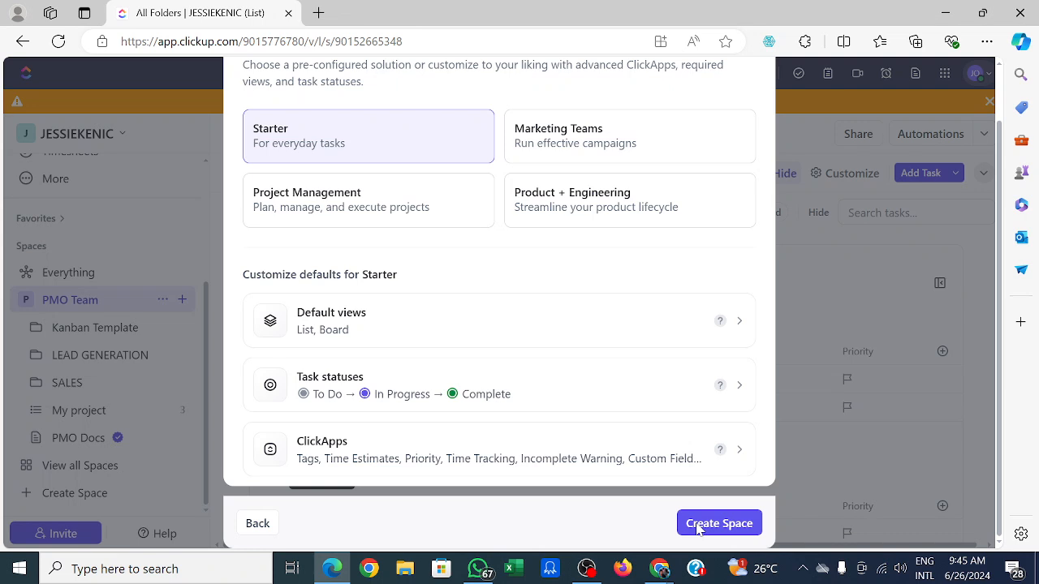
pyautogui.click(479, 448)
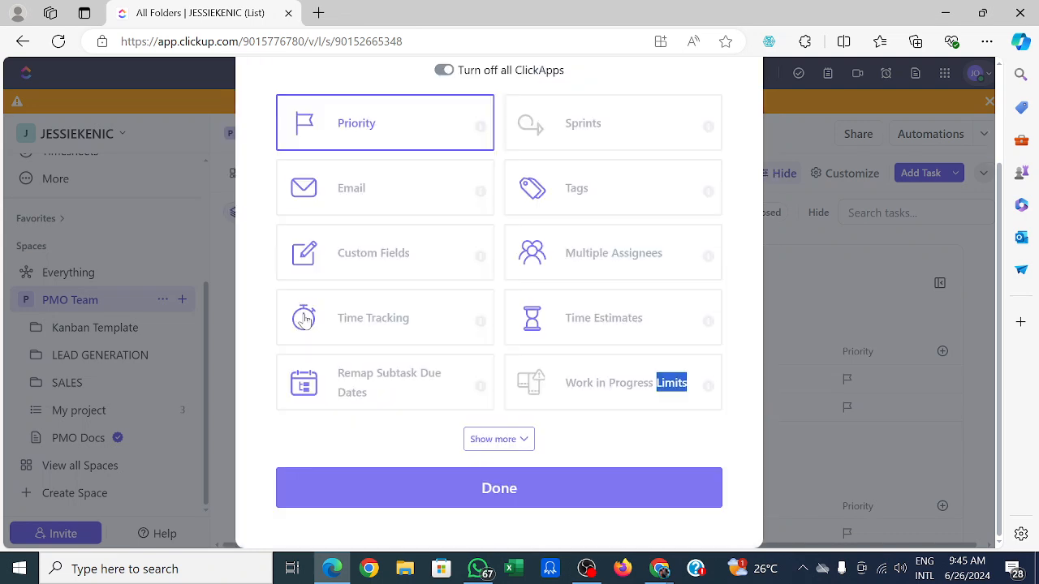
pyautogui.click(753, 88)
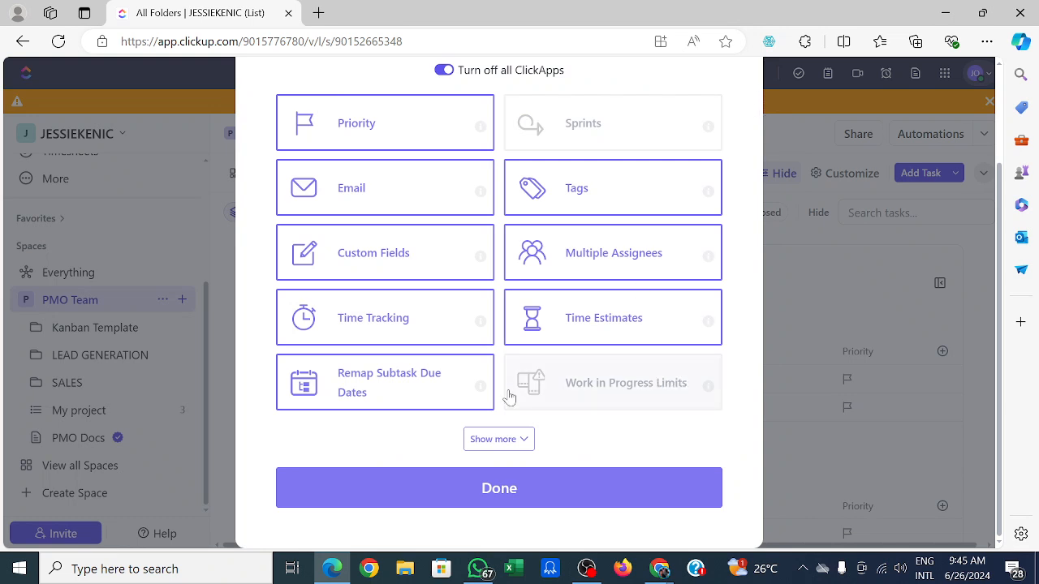
pyautogui.click(503, 491)
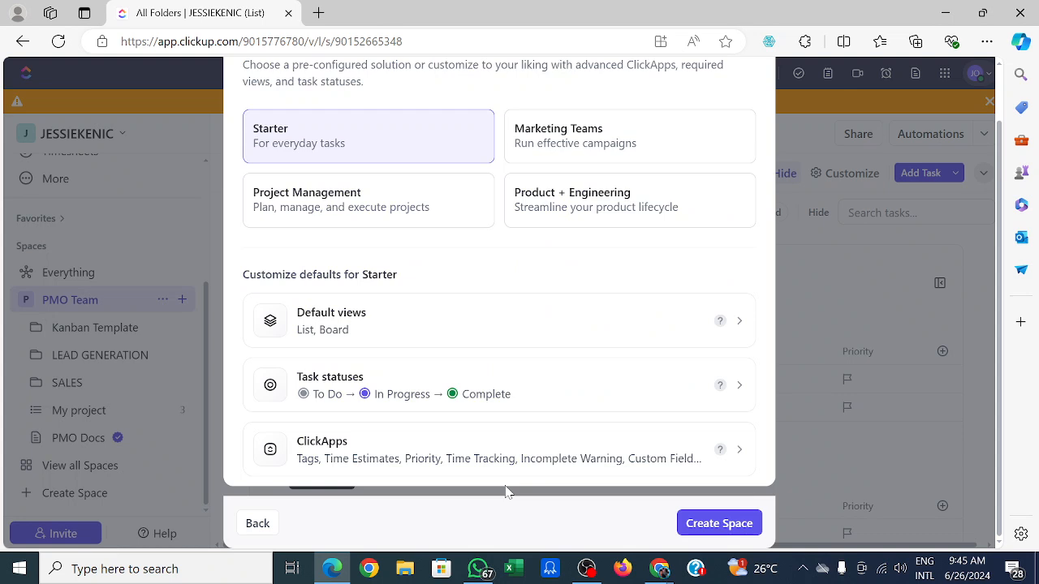
pyautogui.click(698, 523)
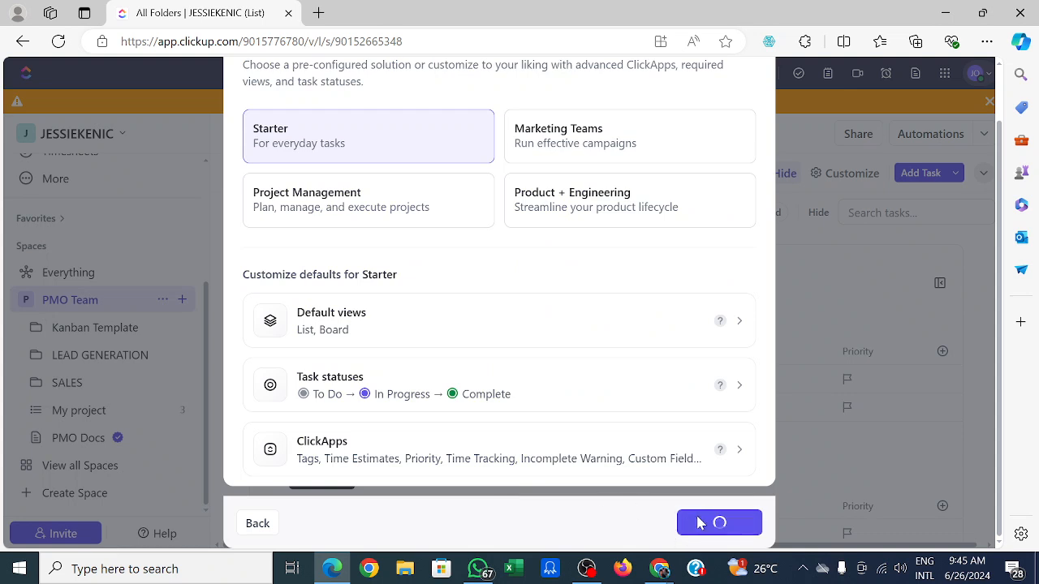
# Change the MTN PROJECT space's colour to red.
pyautogui.click(350, 215)
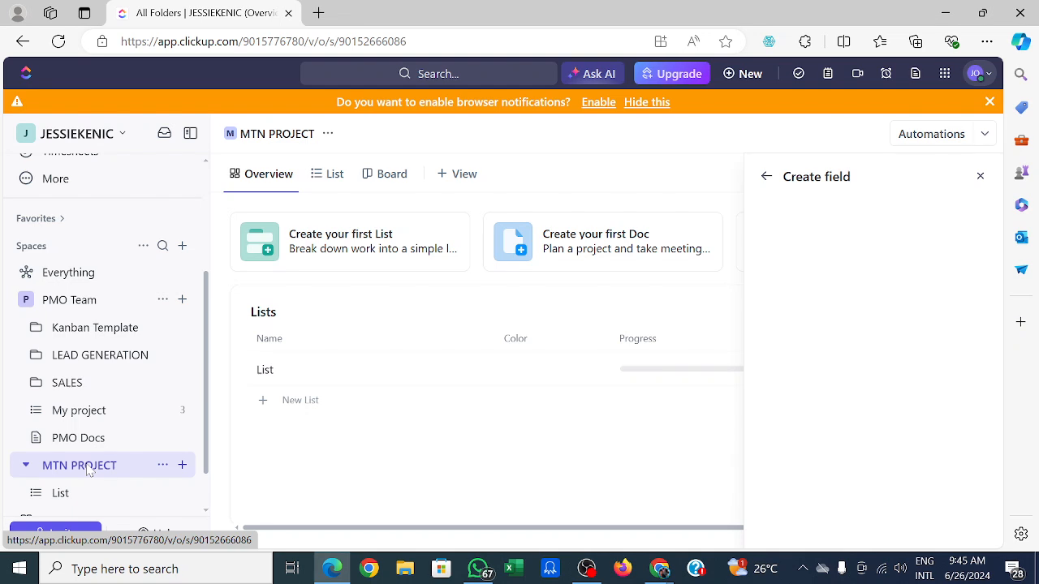
pyautogui.scroll(4, 87, 470)
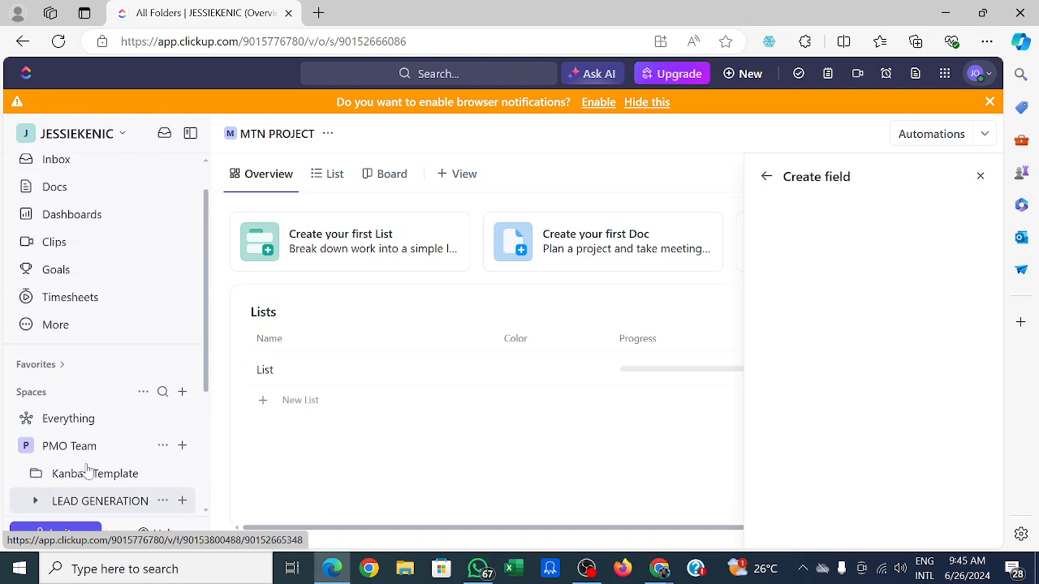
pyautogui.scroll(1, 88, 471)
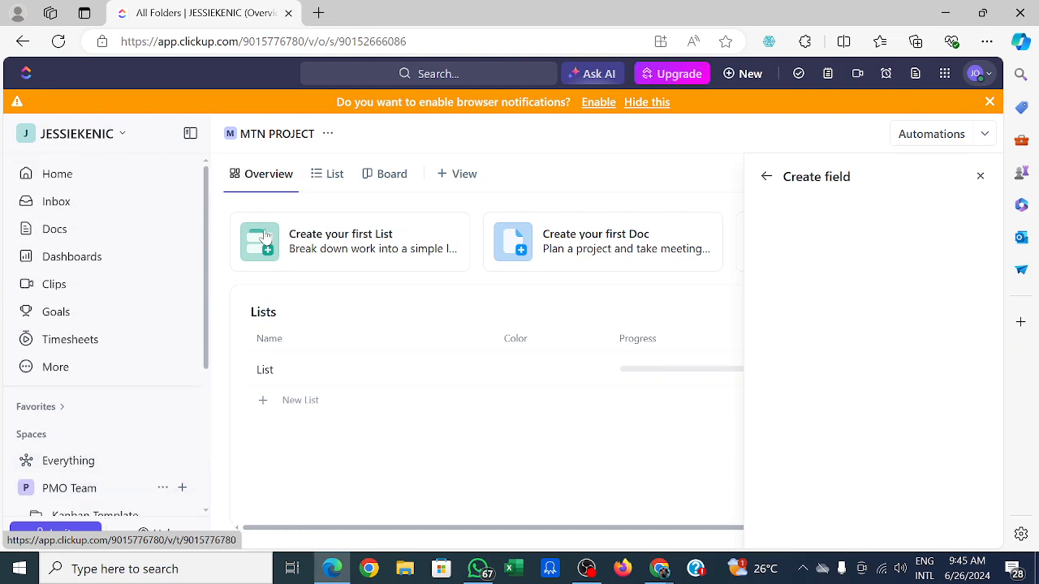
pyautogui.click(327, 133)
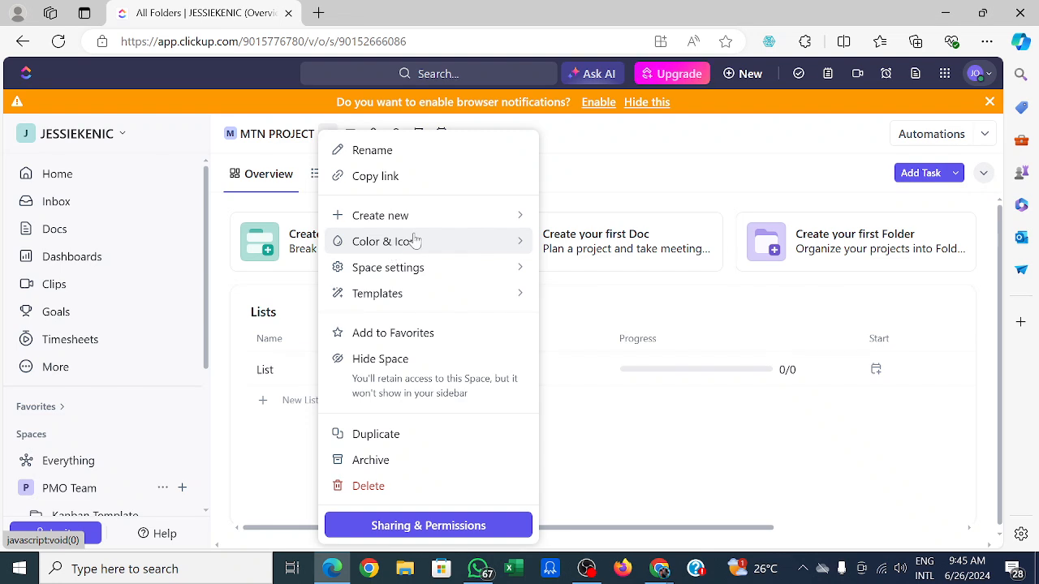
pyautogui.click(461, 249)
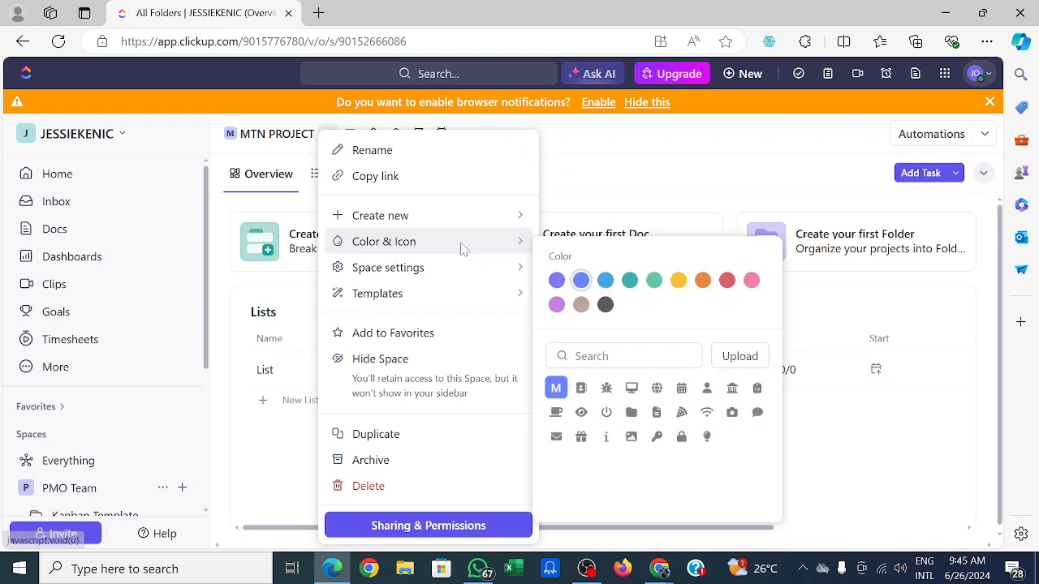
pyautogui.click(729, 281)
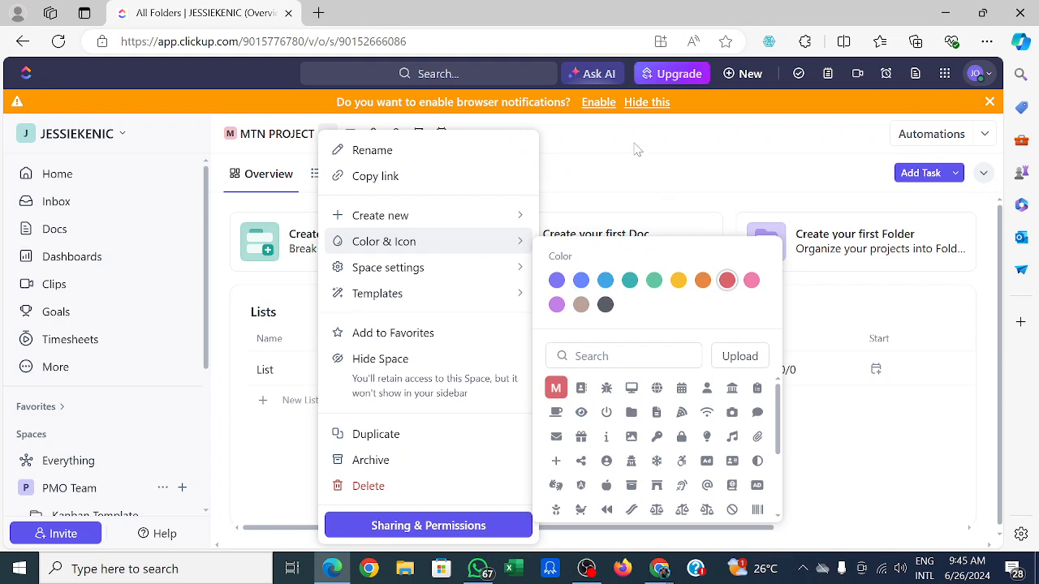
pyautogui.click(575, 151)
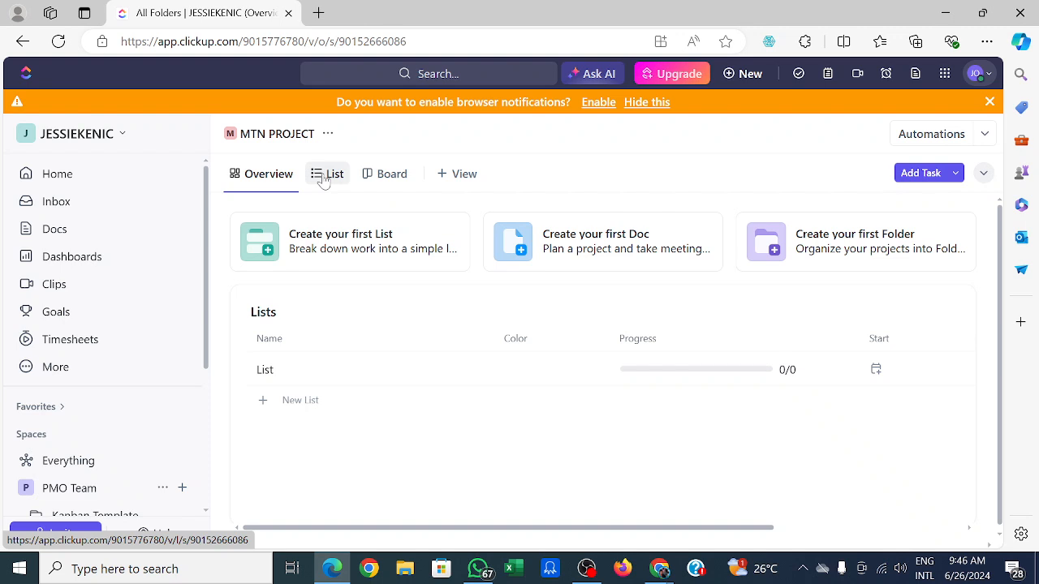
# Add Calendar and Gantt views to the MTN PROJECT space.
pyautogui.click(444, 178)
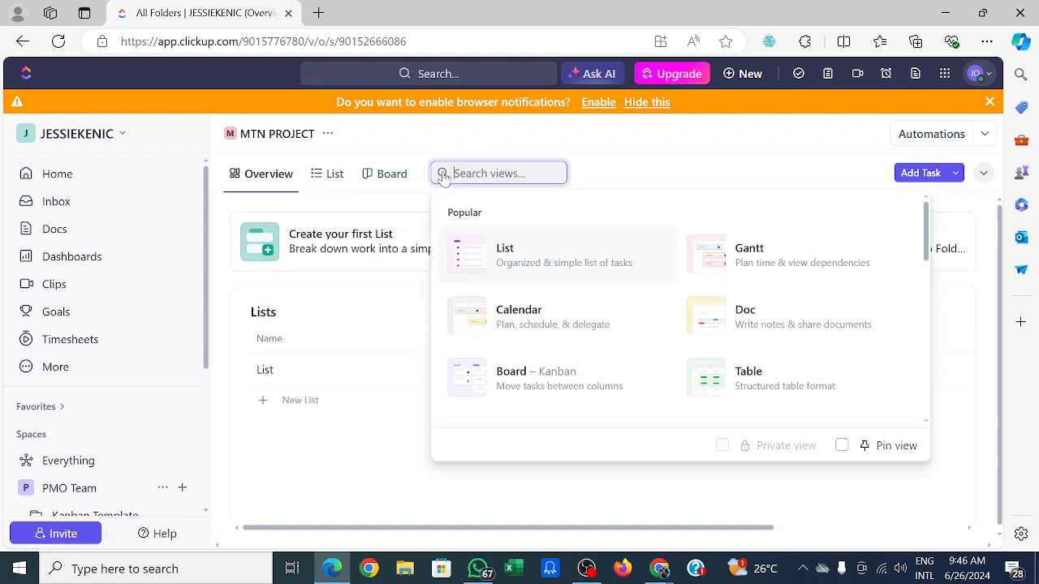
pyautogui.click(475, 324)
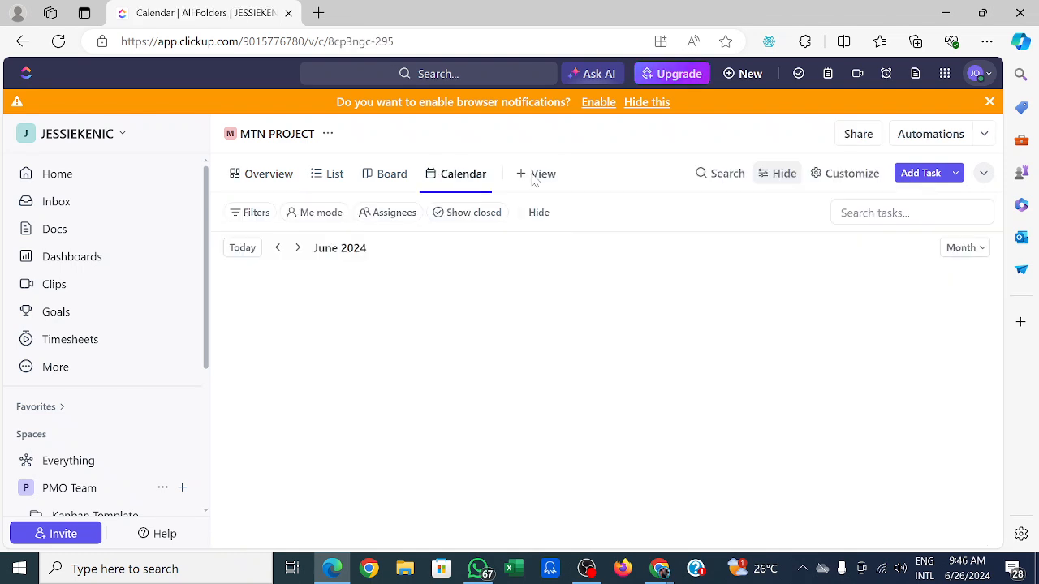
pyautogui.click(556, 174)
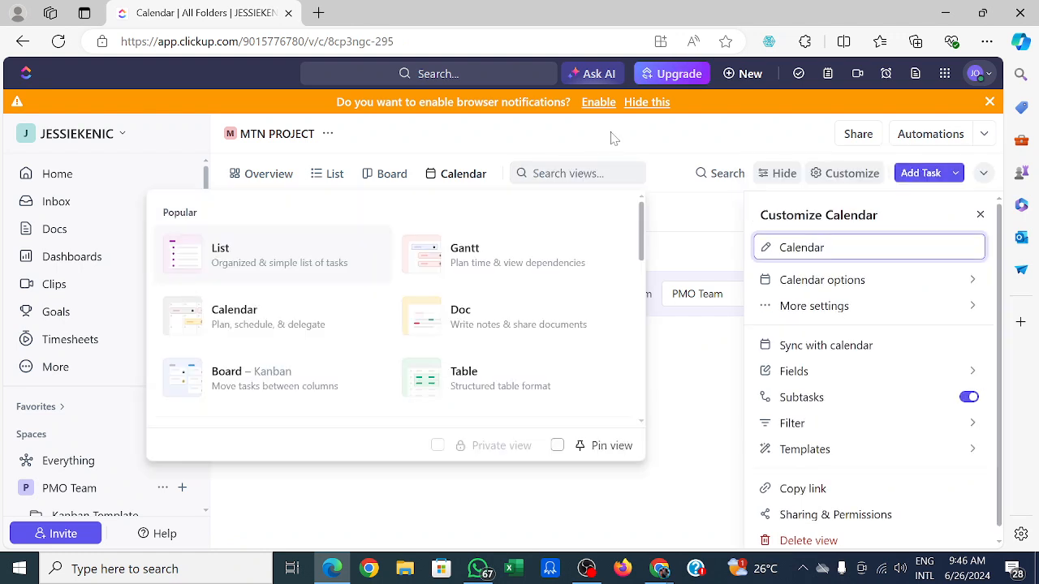
pyautogui.click(437, 261)
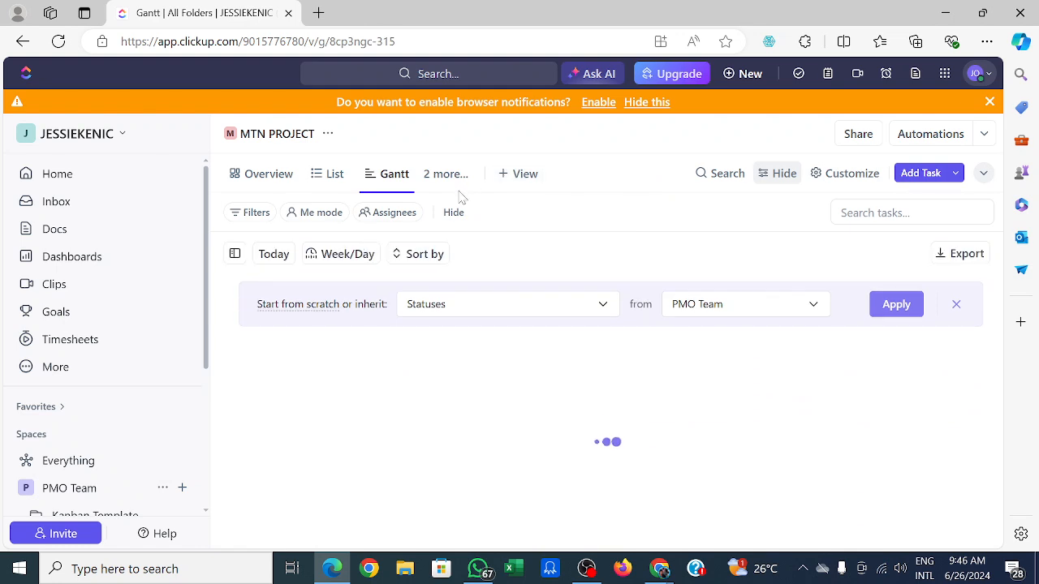
# Add a Table view to the space.
pyautogui.click(520, 173)
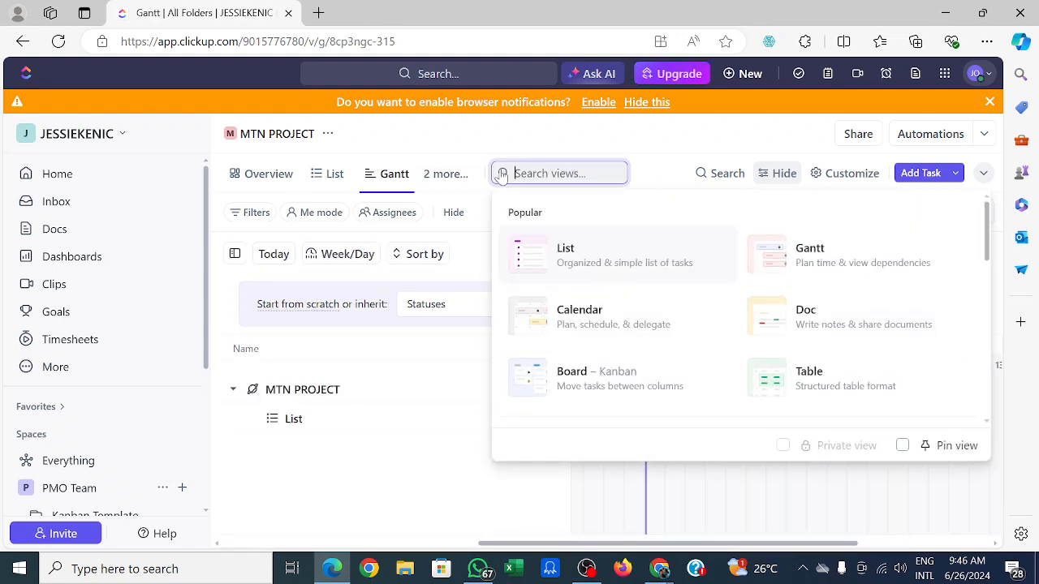
pyautogui.click(772, 380)
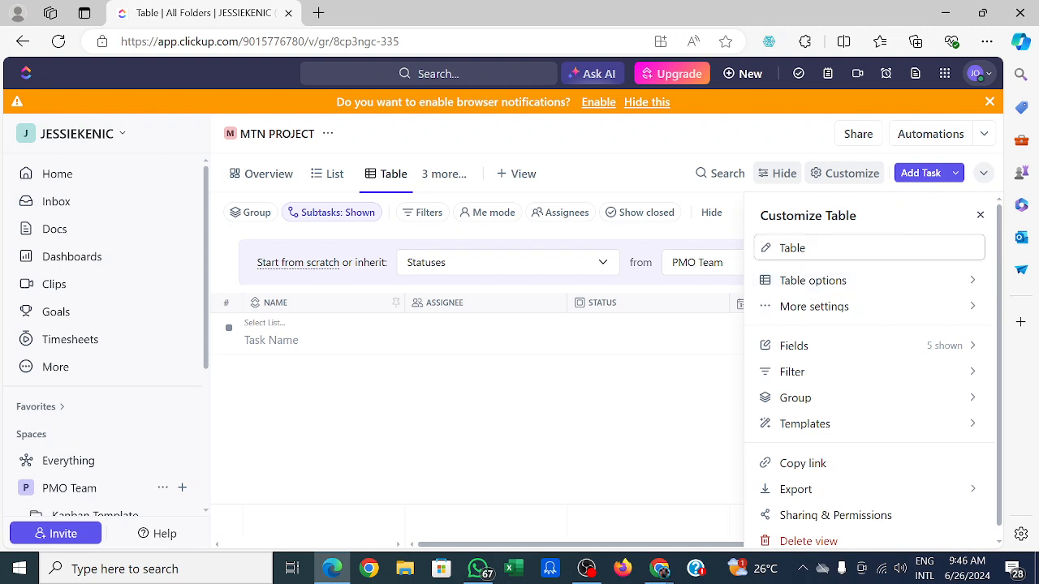
pyautogui.doubleClick(910, 248)
pyautogui.click(984, 217)
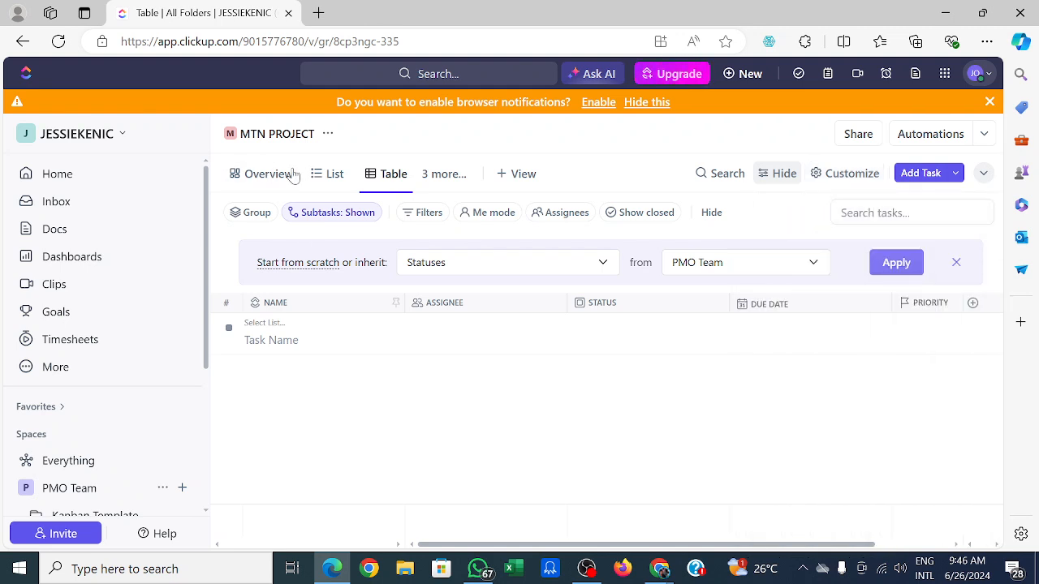
# Pin the Calendar view to the space's view bar.
pyautogui.click(436, 180)
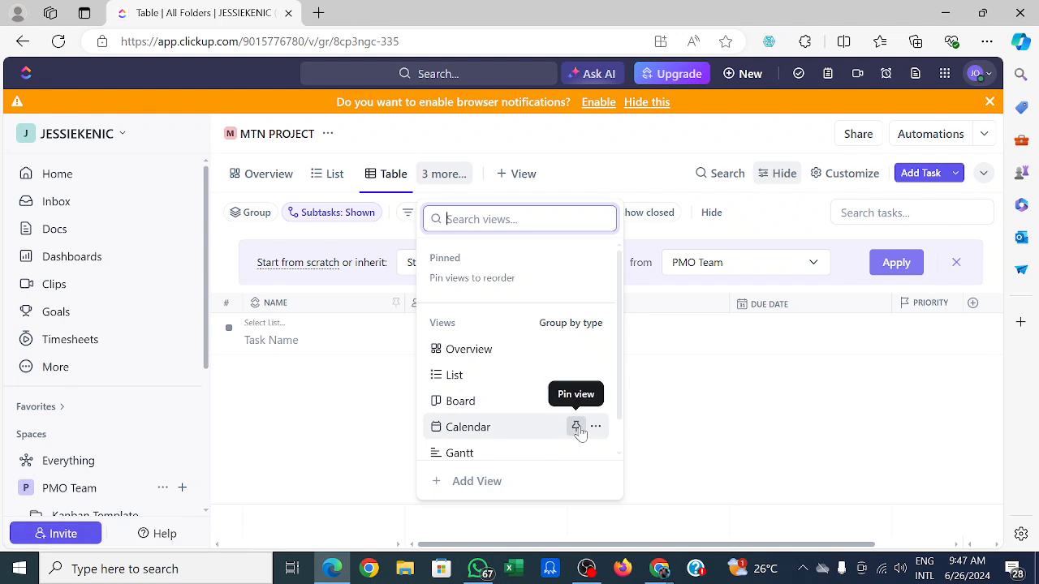
pyautogui.click(576, 427)
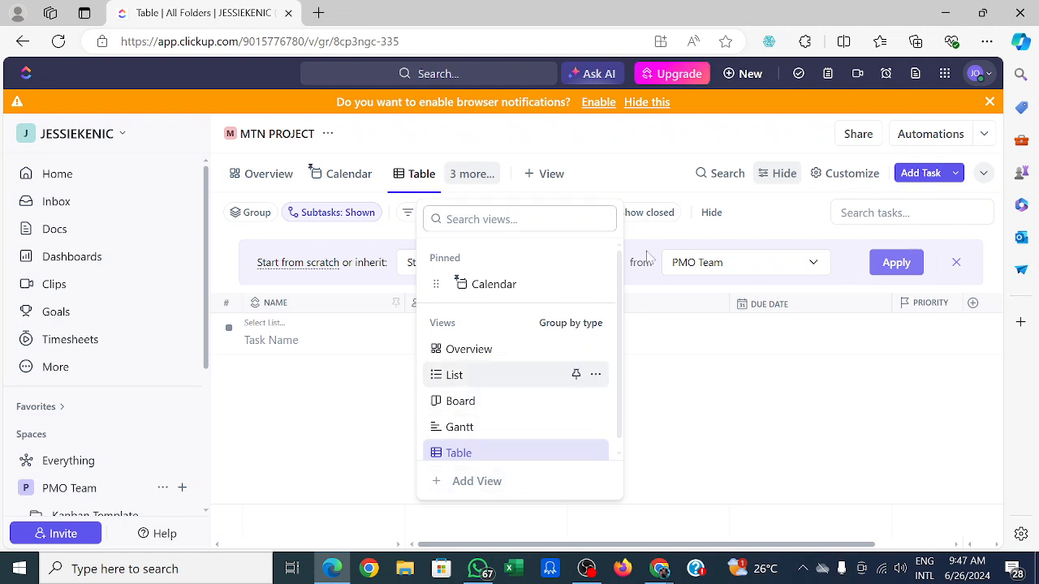
pyautogui.click(700, 368)
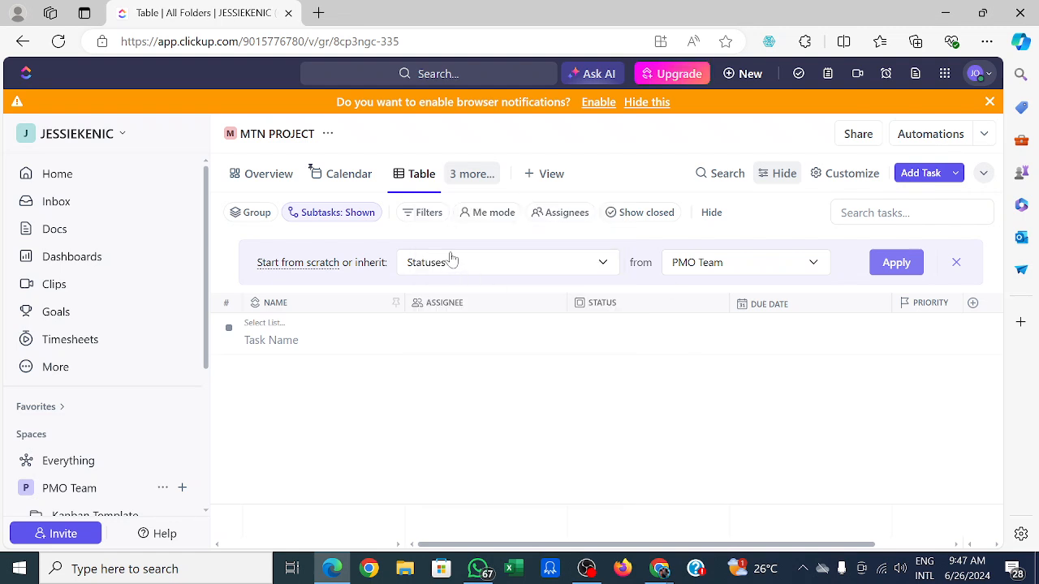
pyautogui.click(530, 176)
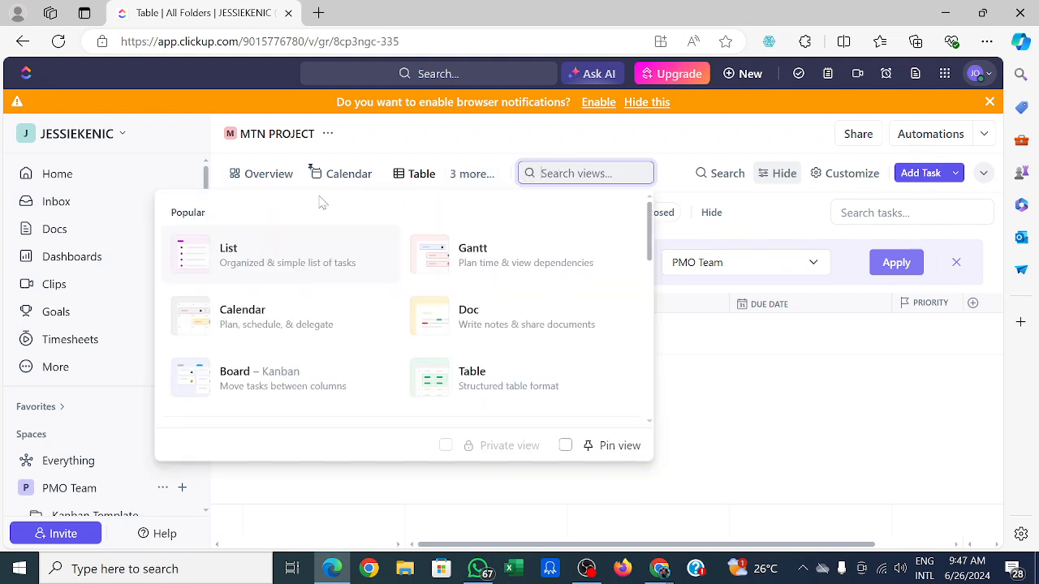
pyautogui.click(751, 432)
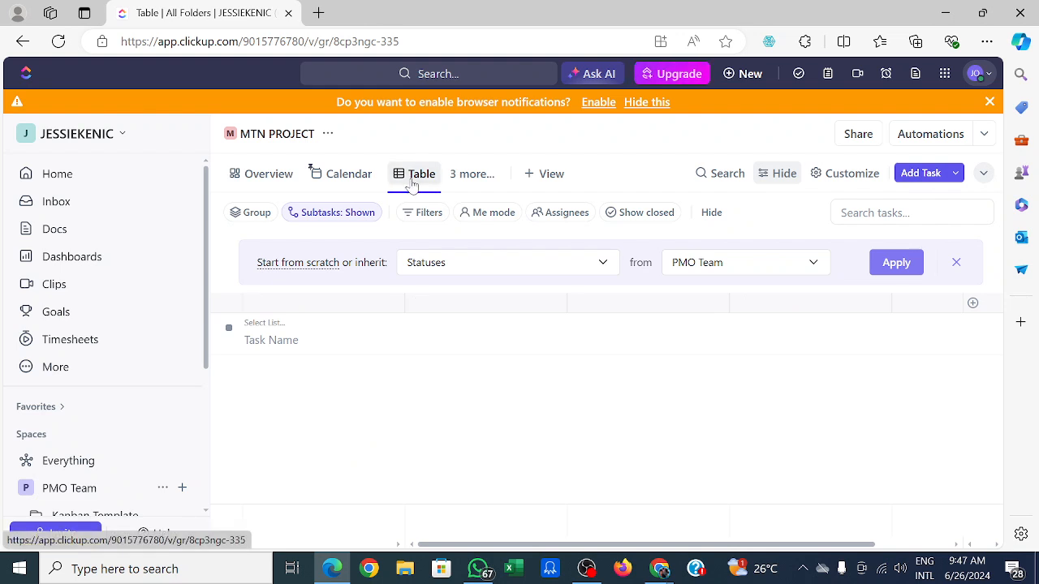
pyautogui.click(411, 177)
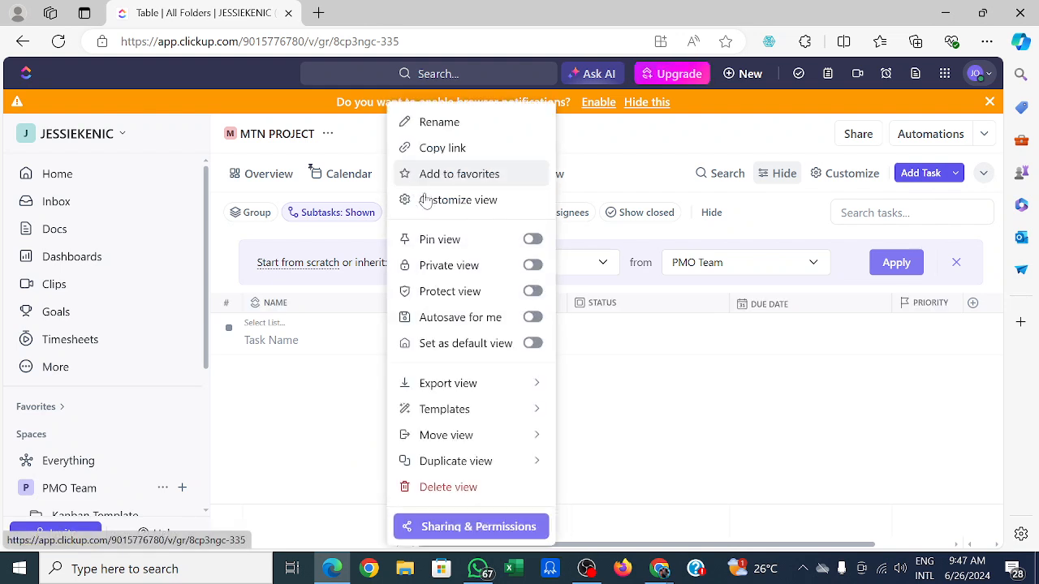
pyautogui.click(699, 467)
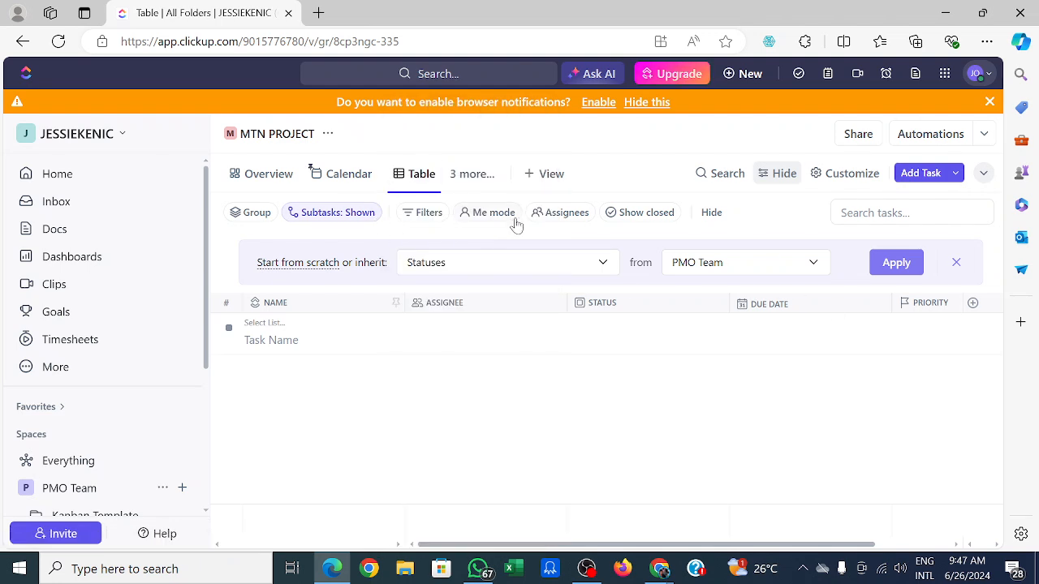
# Add a List view to the space.
pyautogui.click(530, 177)
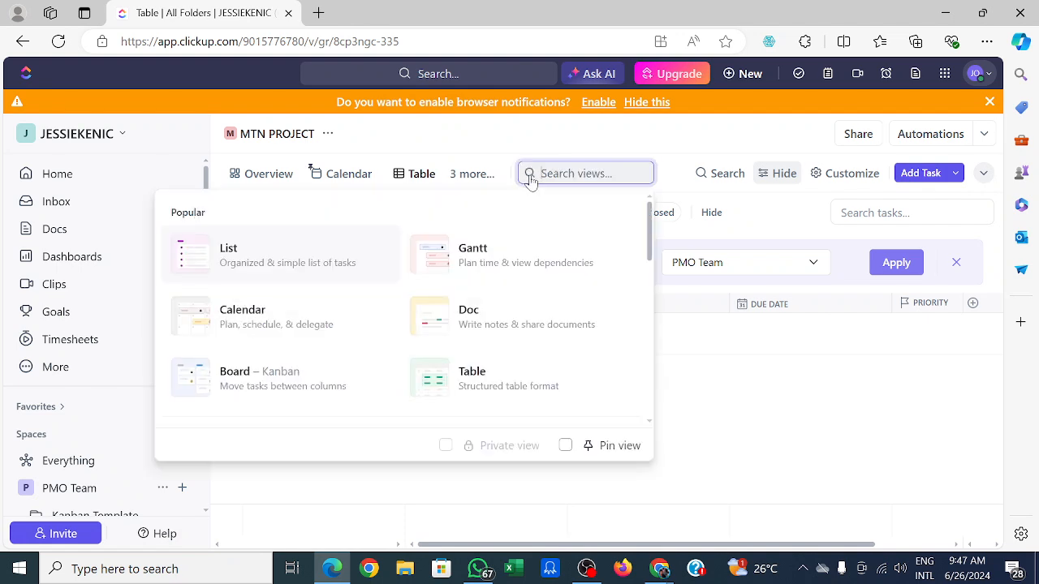
pyautogui.click(266, 268)
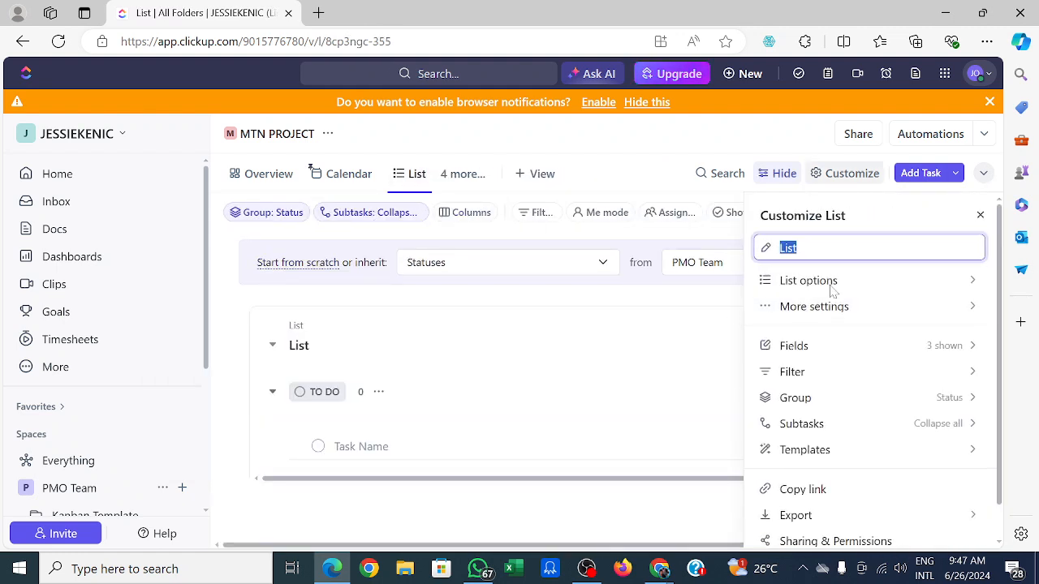
pyautogui.click(979, 215)
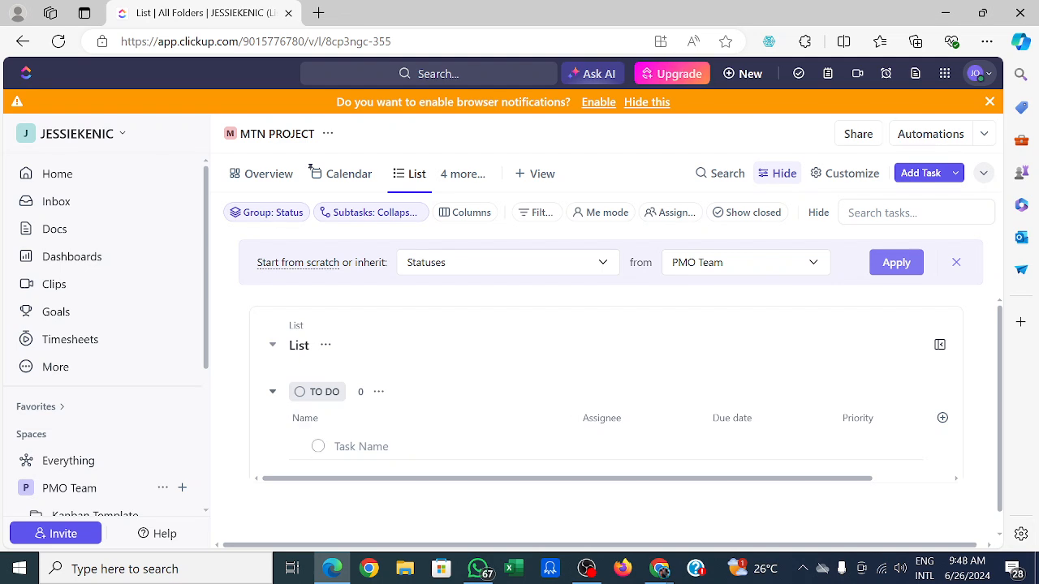
# Create a task named SITE INSPECTION in the list.
pyautogui.click(323, 449)
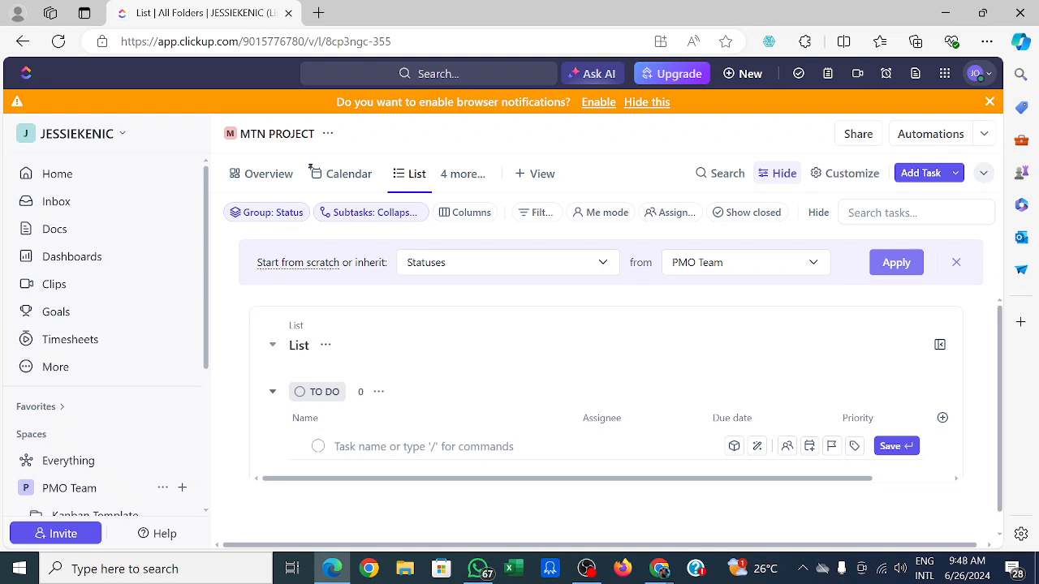
pyautogui.write('SI')
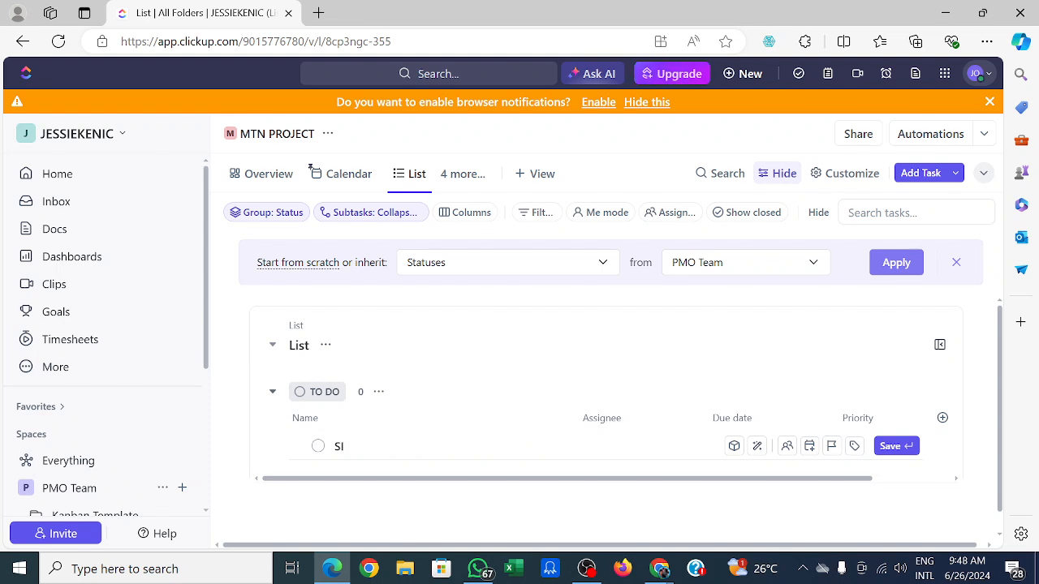
pyautogui.write('TE INSPECTION')
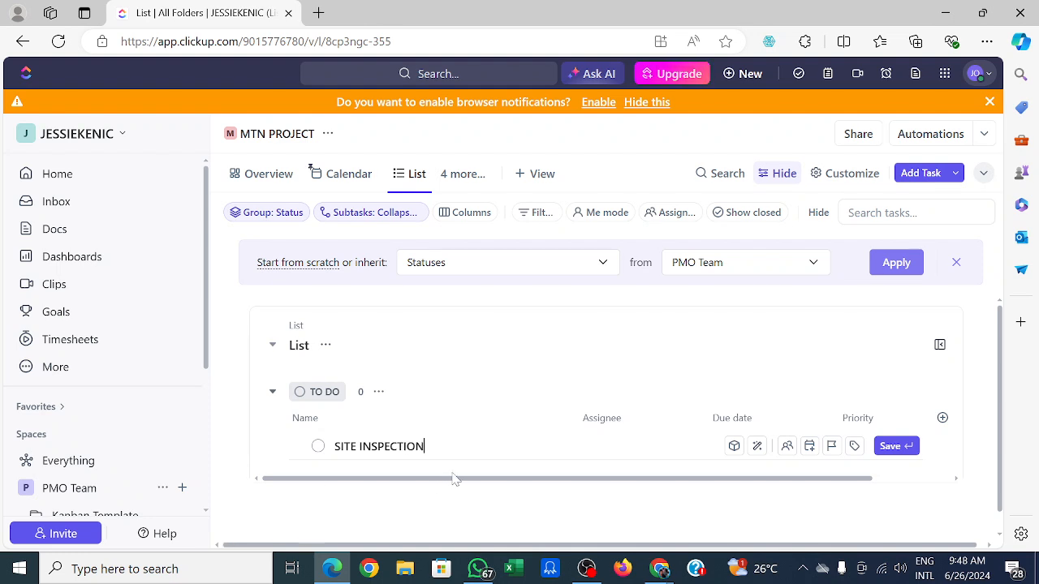
pyautogui.click(899, 451)
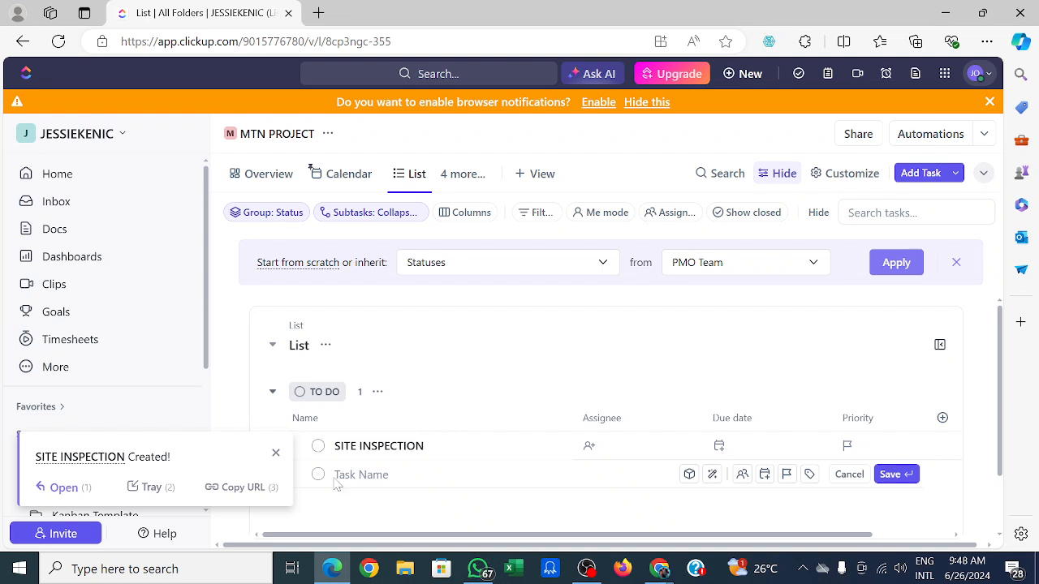
# Enter a new task named BUY MATERIALS FOR INSTALLATION in the list.
pyautogui.click(362, 475)
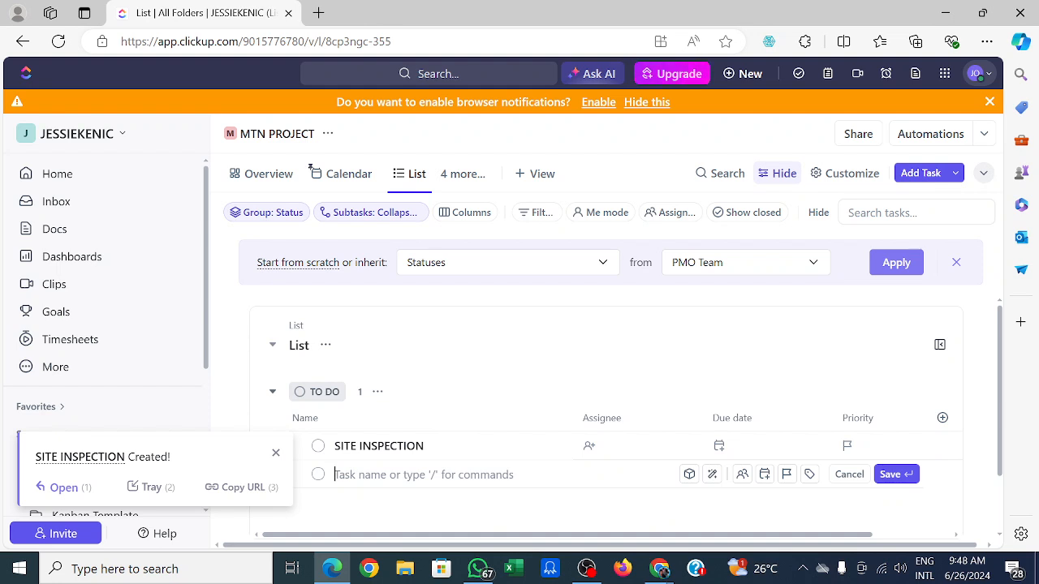
pyautogui.write('BUY')
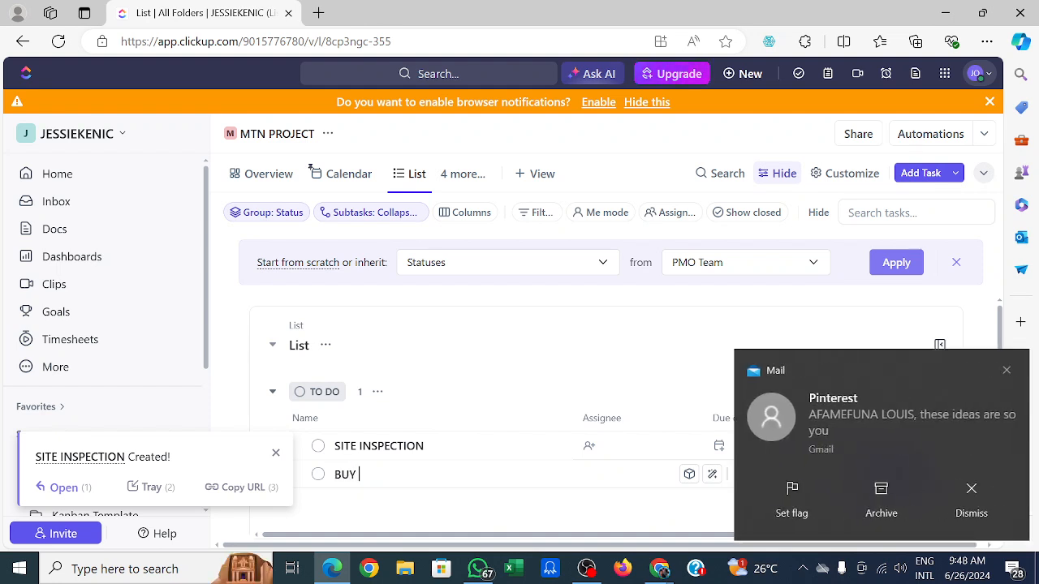
pyautogui.write(' MATERIALS F')
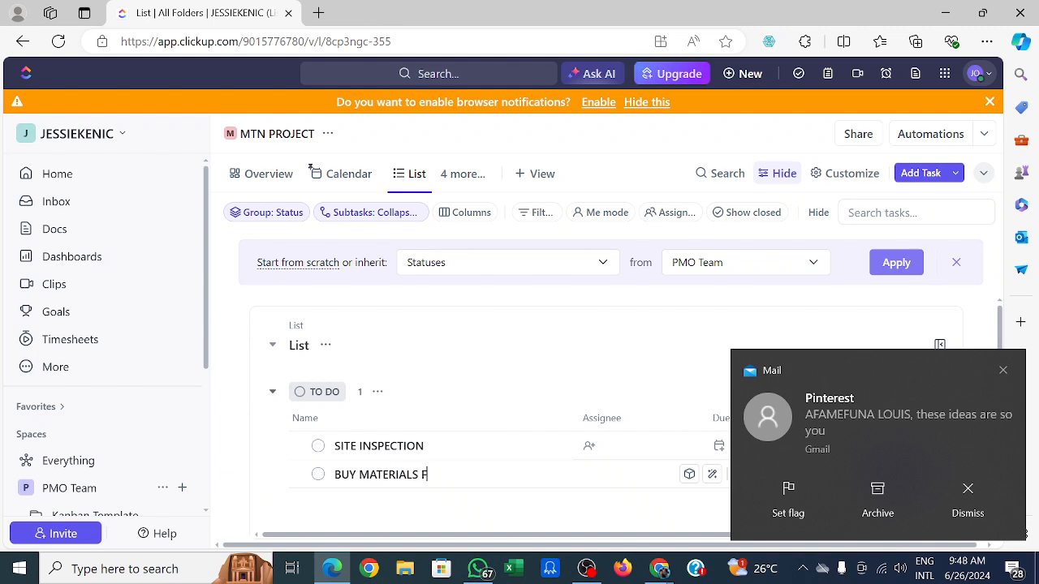
pyautogui.write('OR INSTA')
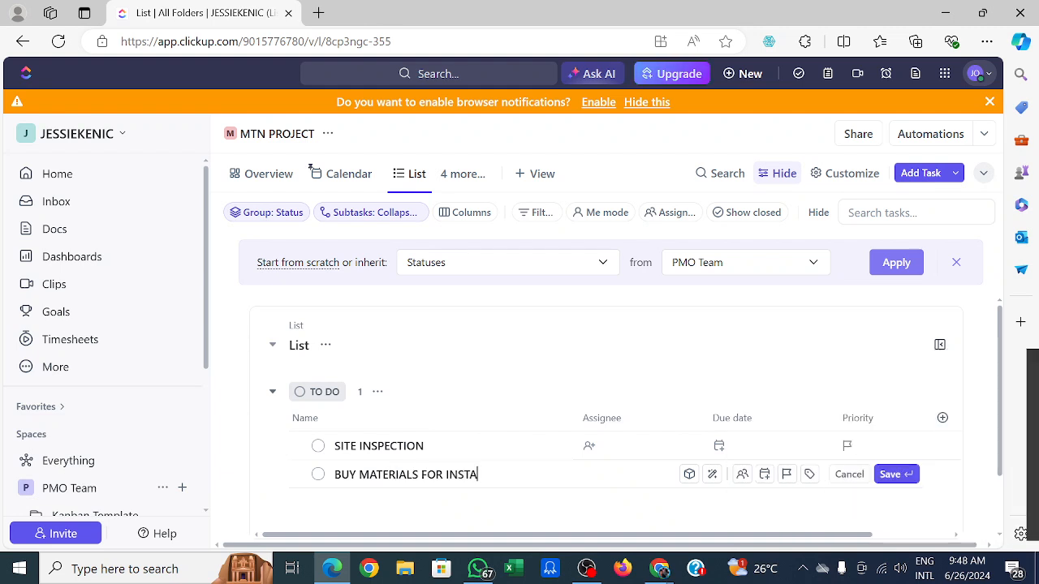
pyautogui.write('LLATION')
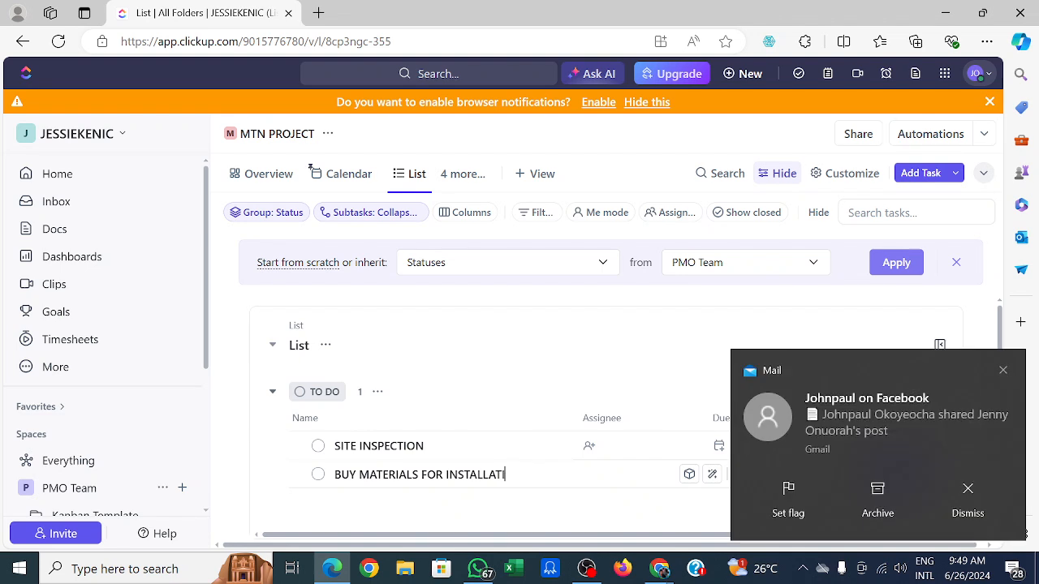
pyautogui.click(1003, 370)
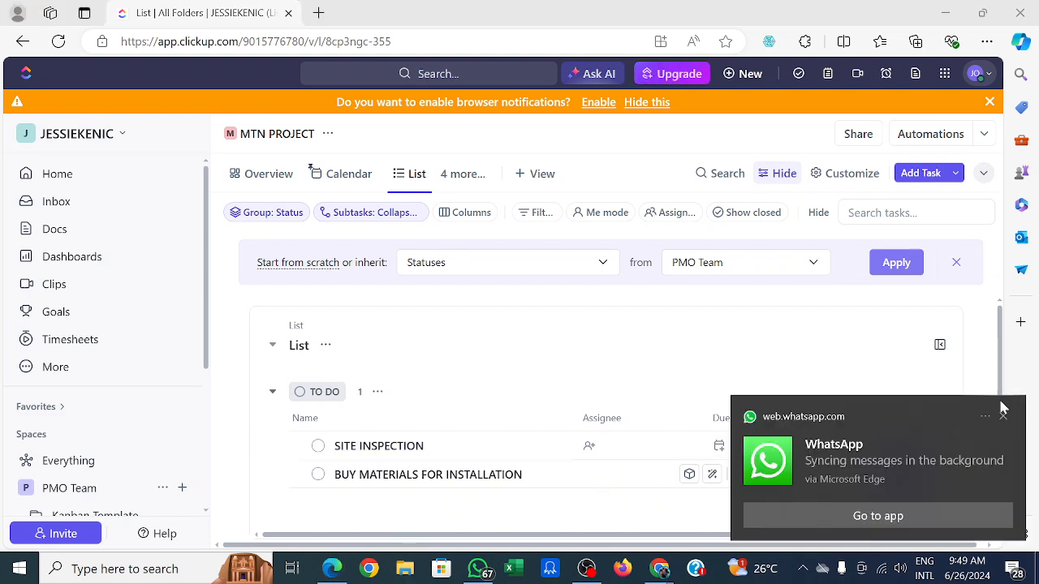
pyautogui.click(1003, 418)
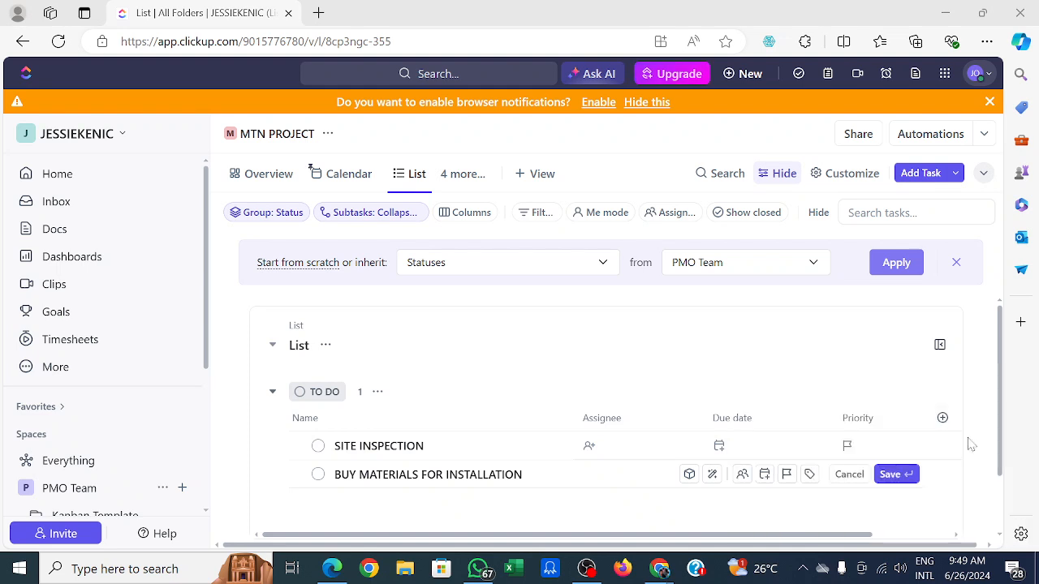
pyautogui.click(891, 473)
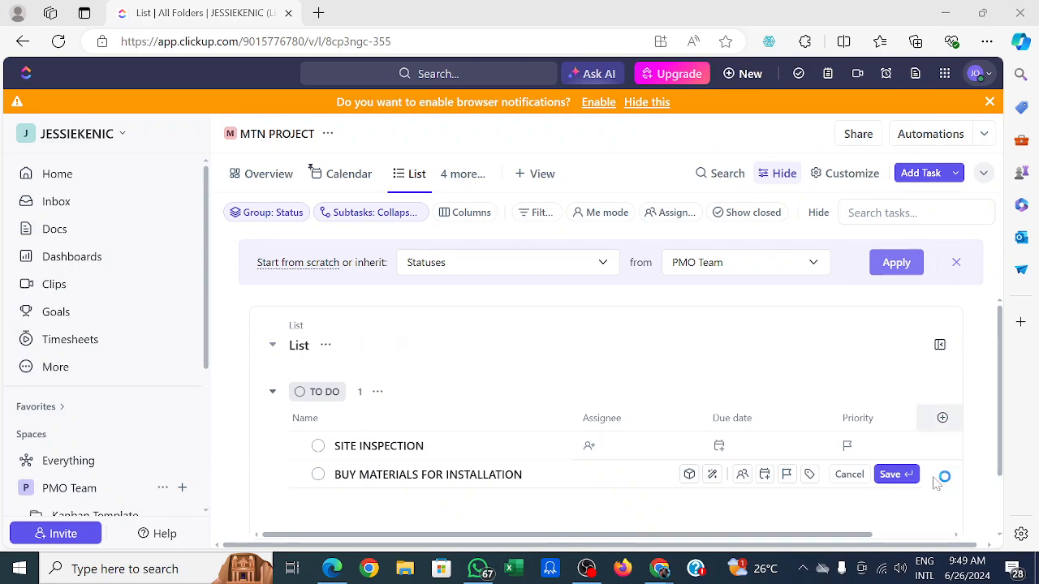
pyautogui.hotkey('alt', 'Tab')
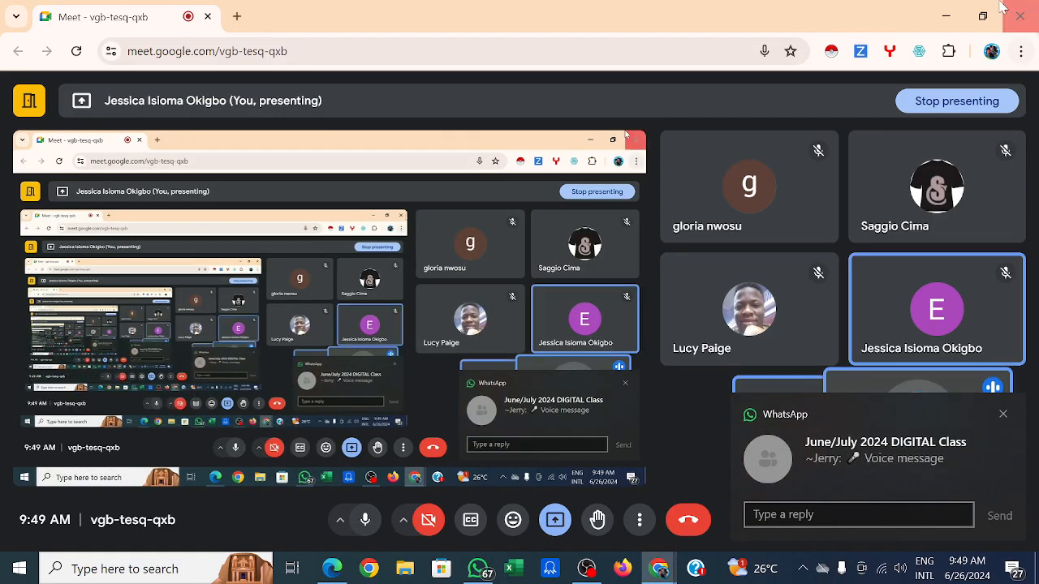
pyautogui.moveTo(664, 570)
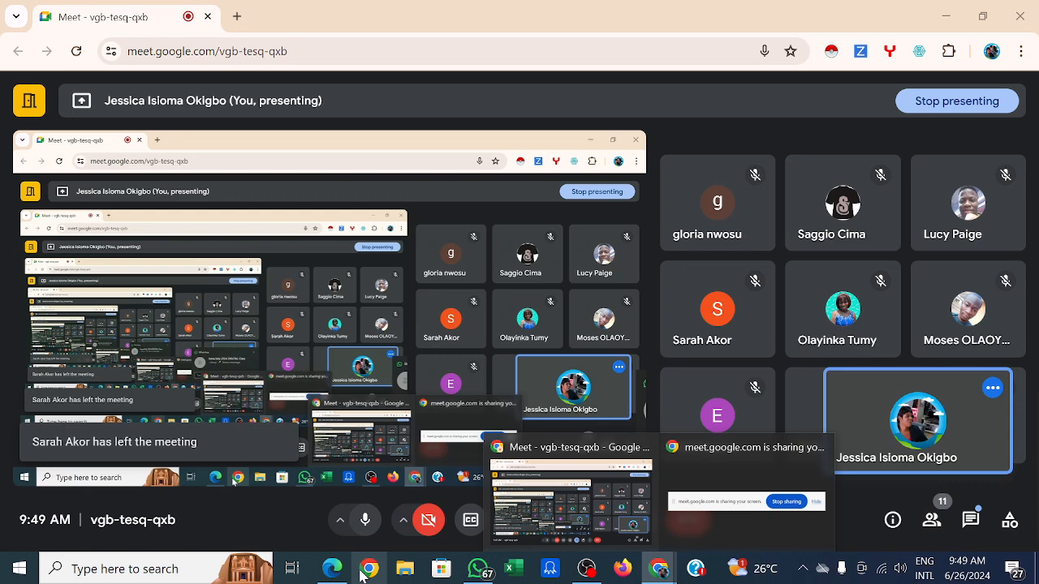
pyautogui.click(362, 577)
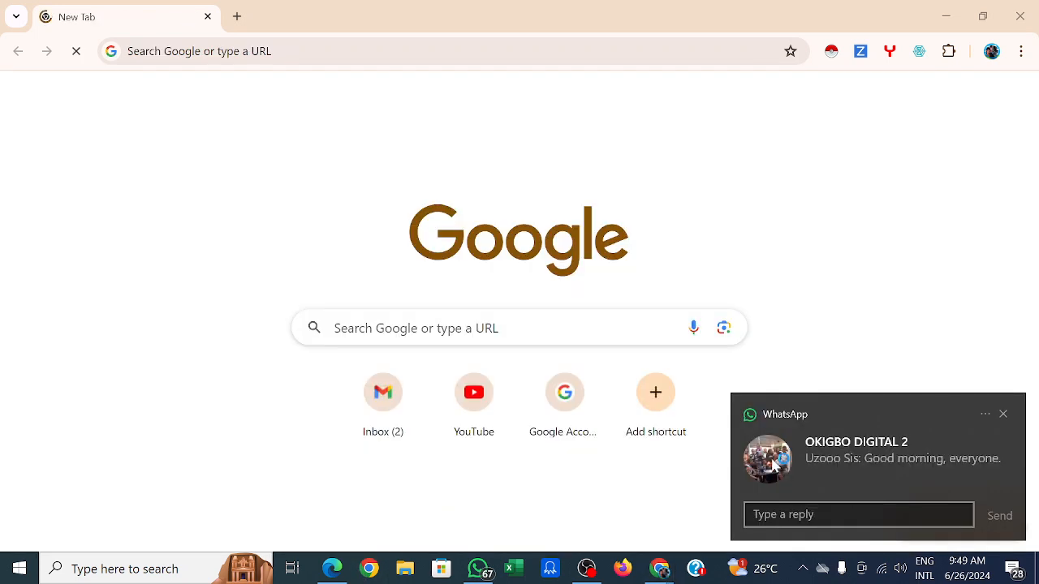
pyautogui.click(1004, 415)
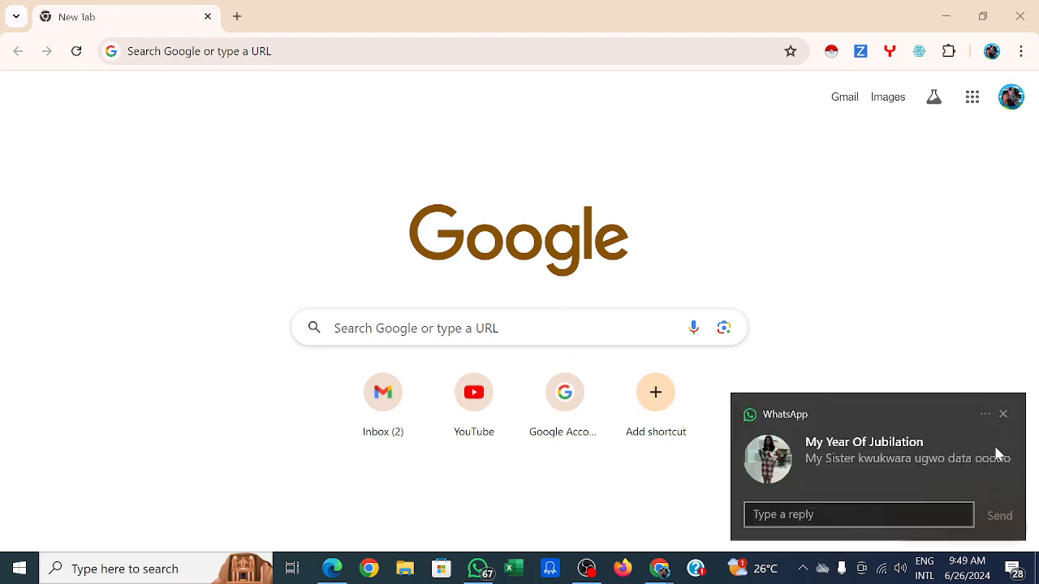
pyautogui.click(1005, 414)
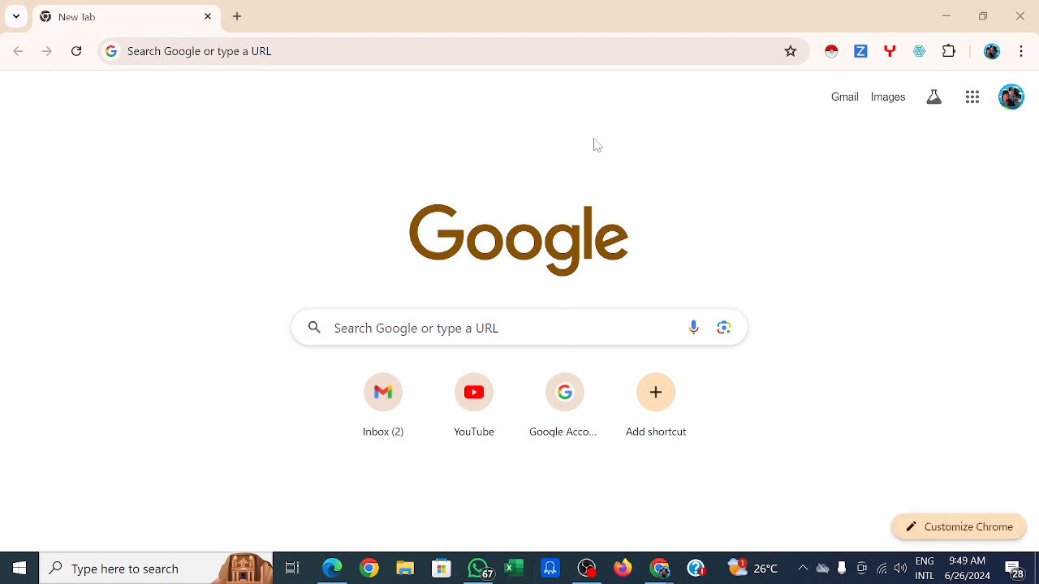
pyautogui.click(945, 19)
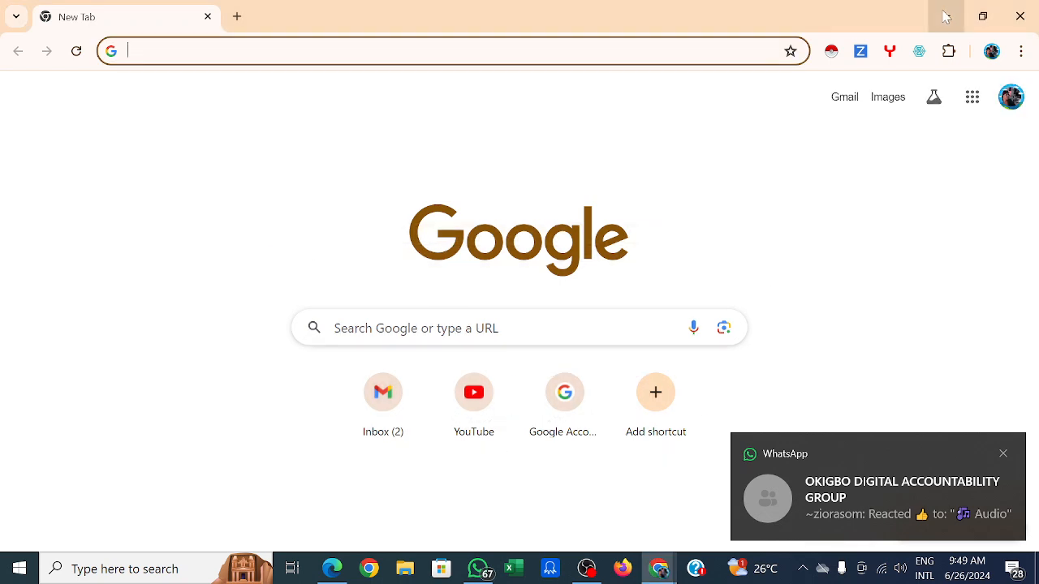
pyautogui.click(946, 17)
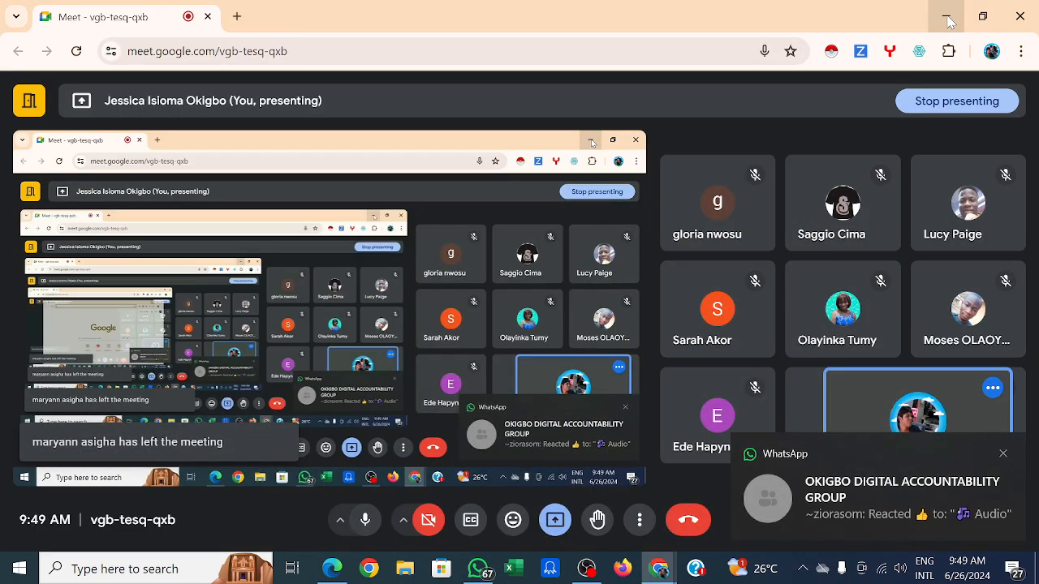
pyautogui.click(587, 571)
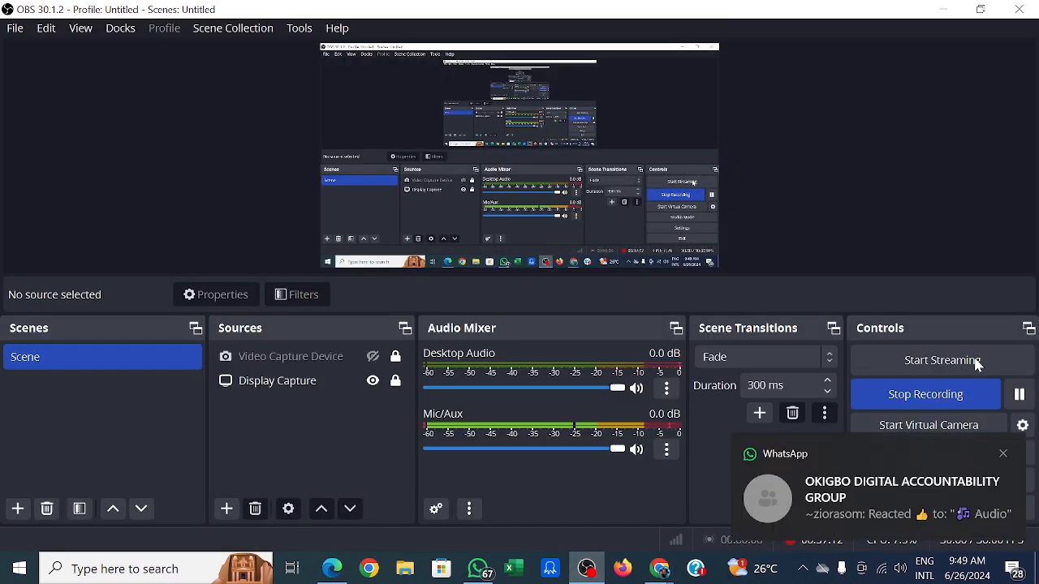
pyautogui.click(1003, 455)
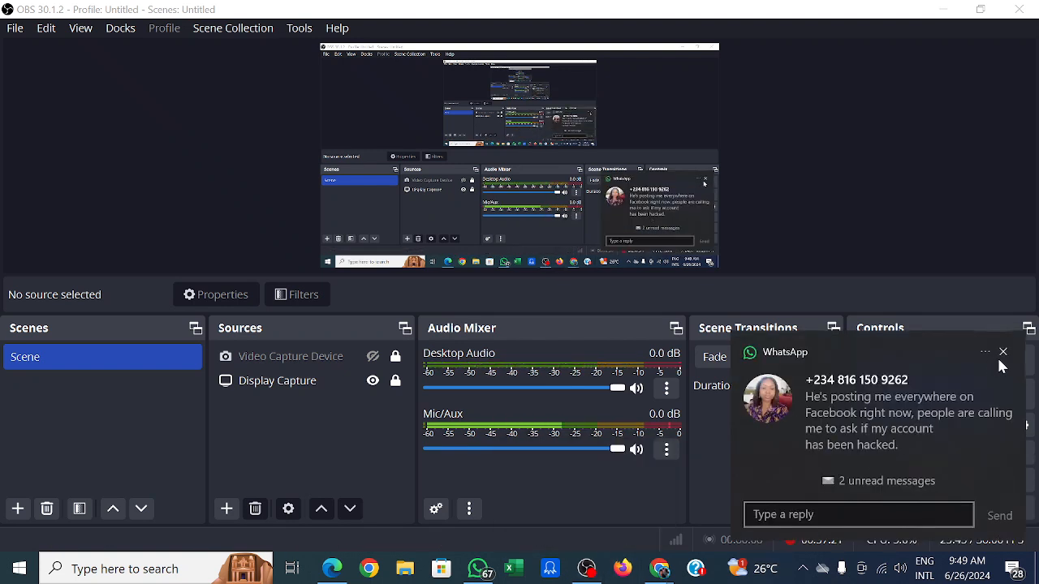
pyautogui.click(1006, 354)
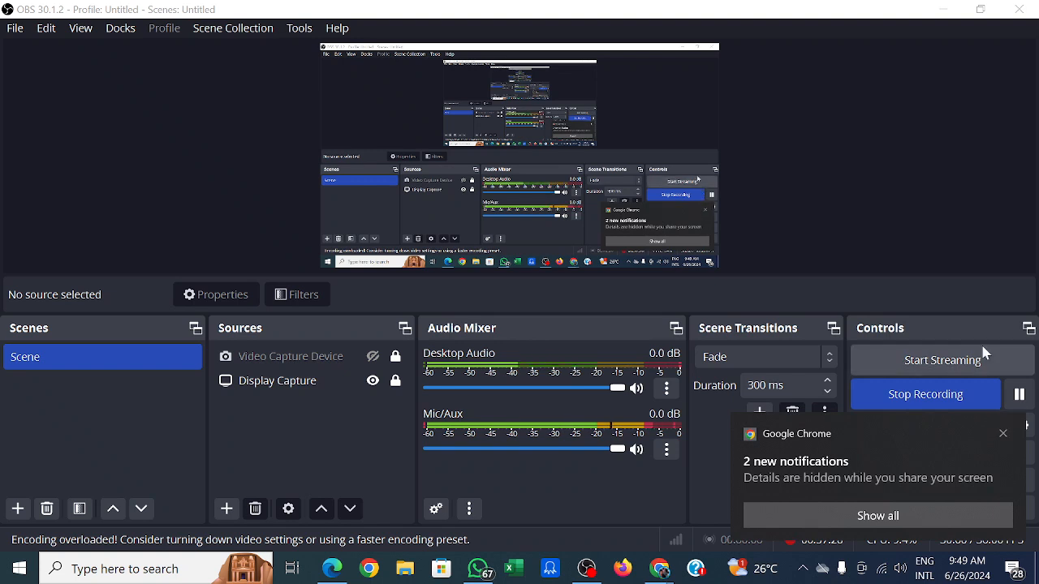
pyautogui.click(1006, 434)
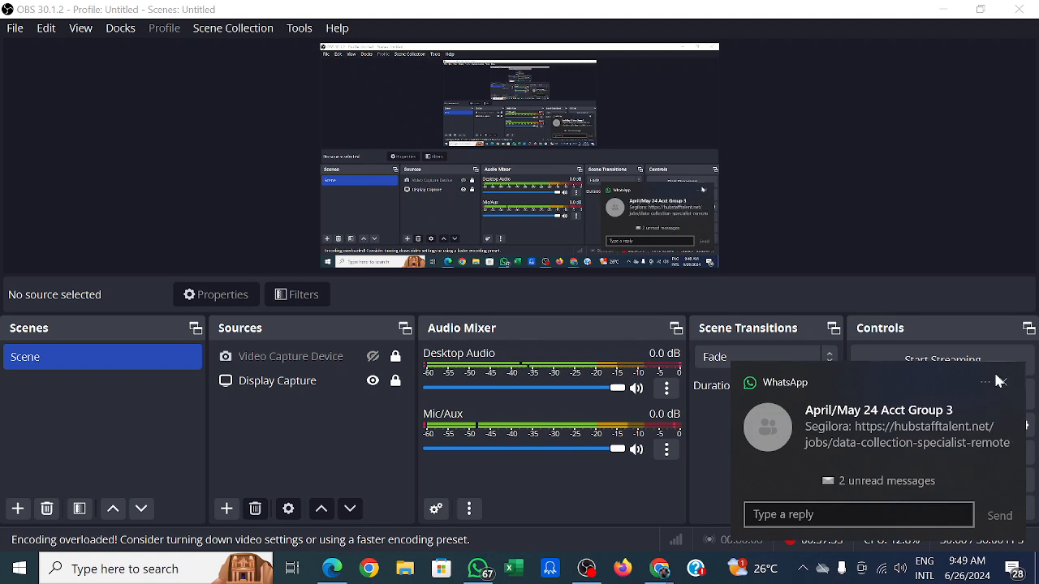
pyautogui.click(1004, 384)
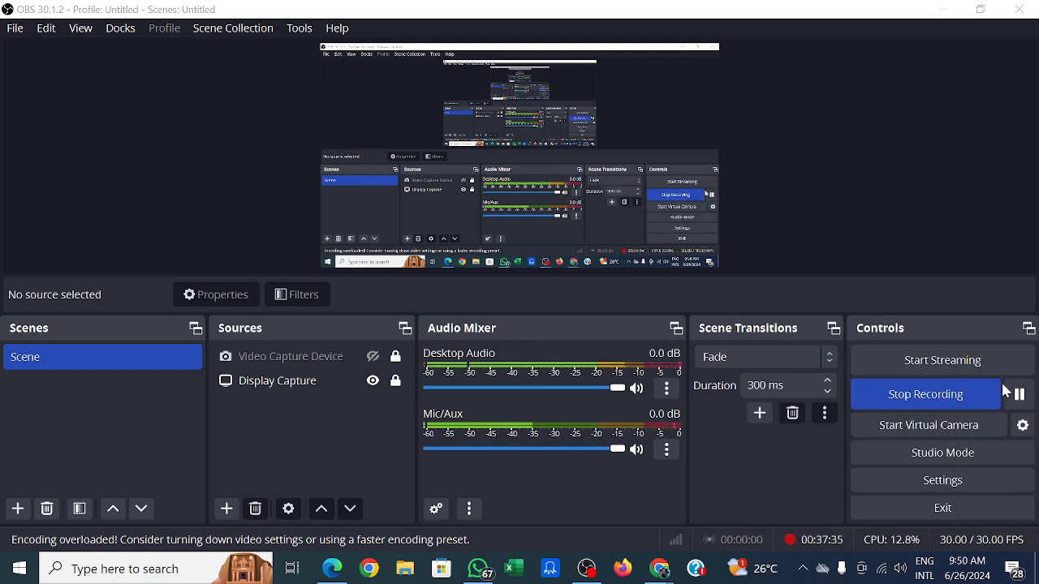
pyautogui.moveTo(601, 576)
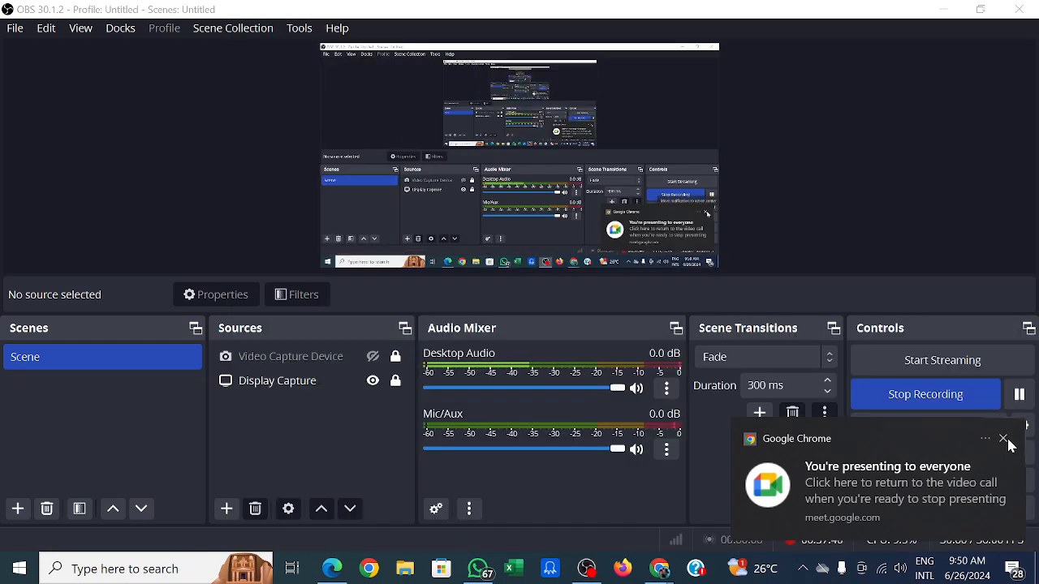
pyautogui.click(1005, 440)
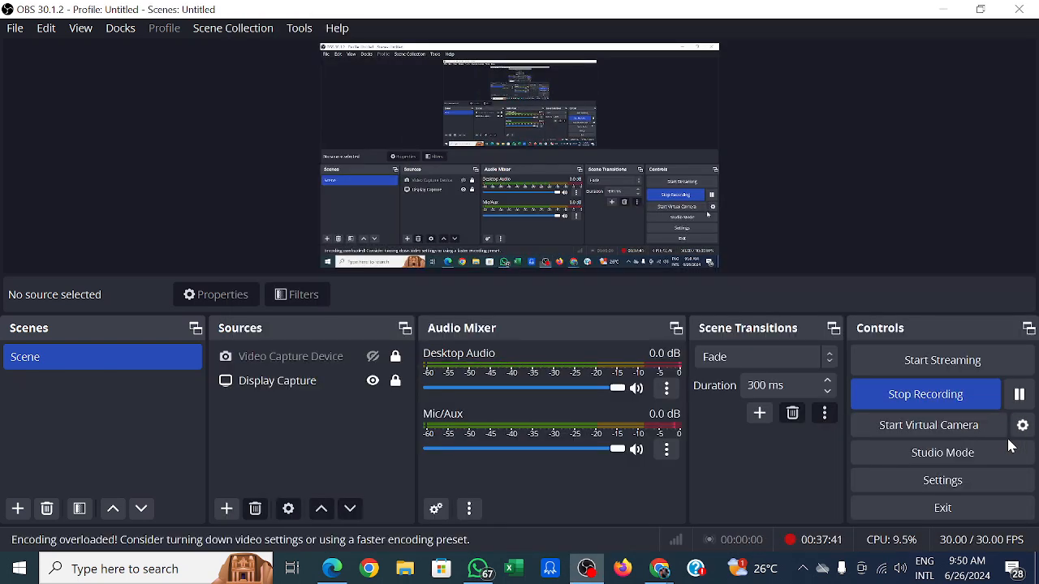
pyautogui.moveTo(486, 575)
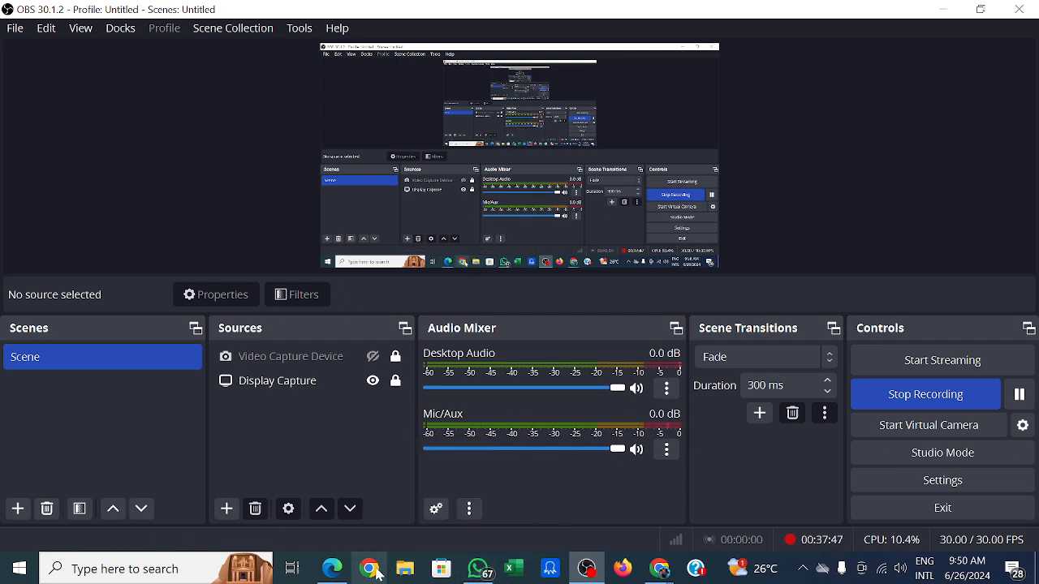
pyautogui.moveTo(342, 573)
pyautogui.click(332, 514)
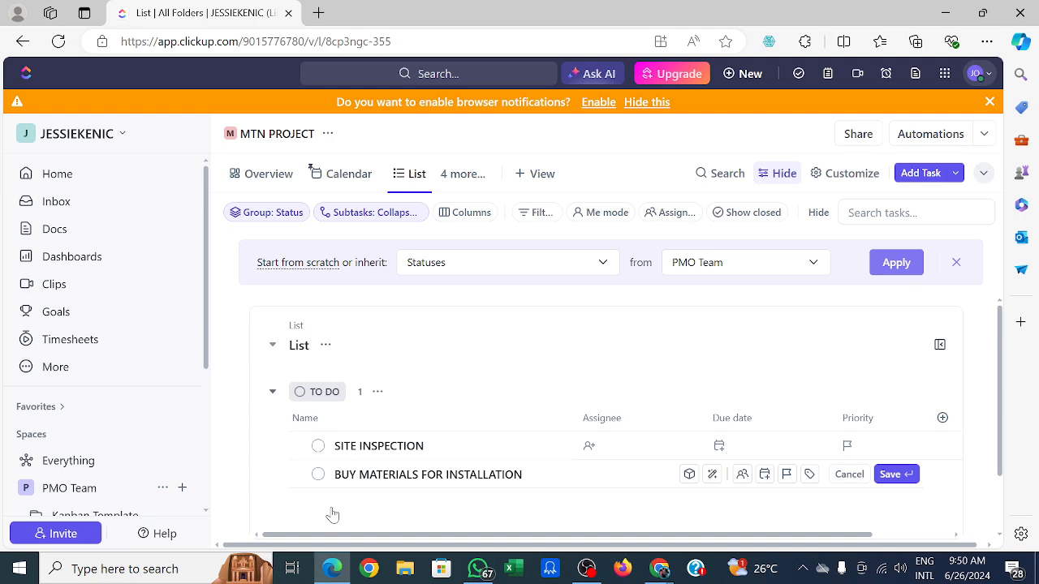
pyautogui.click(586, 571)
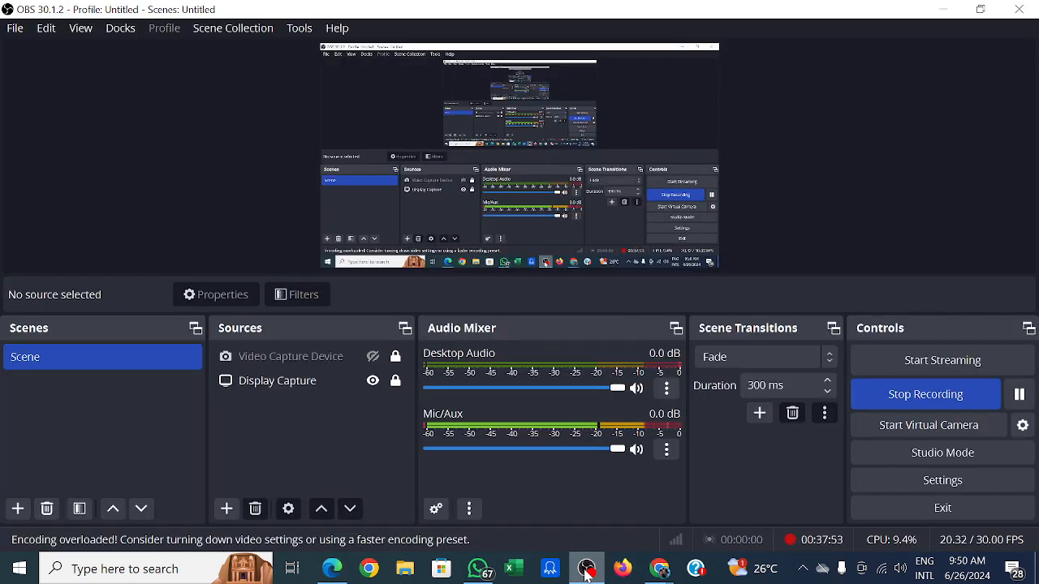
pyautogui.click(1020, 398)
pyautogui.click(1020, 398)
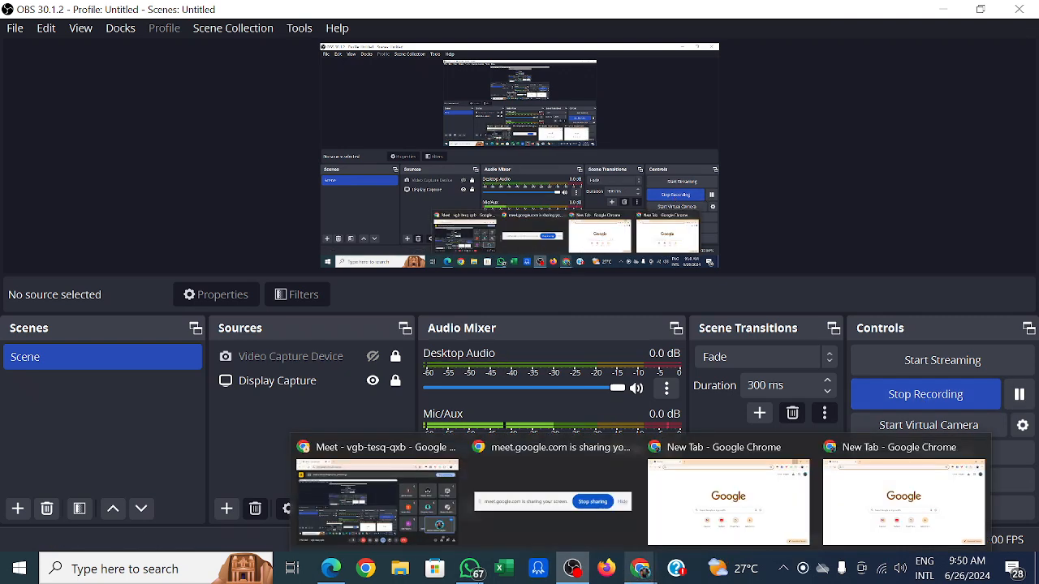
pyautogui.moveTo(331, 568)
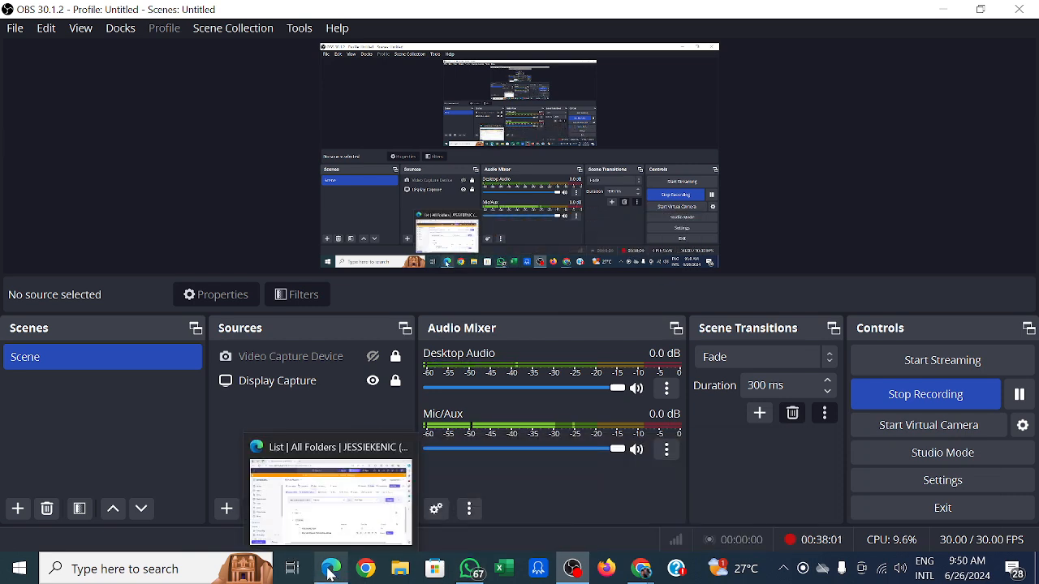
pyautogui.click(321, 504)
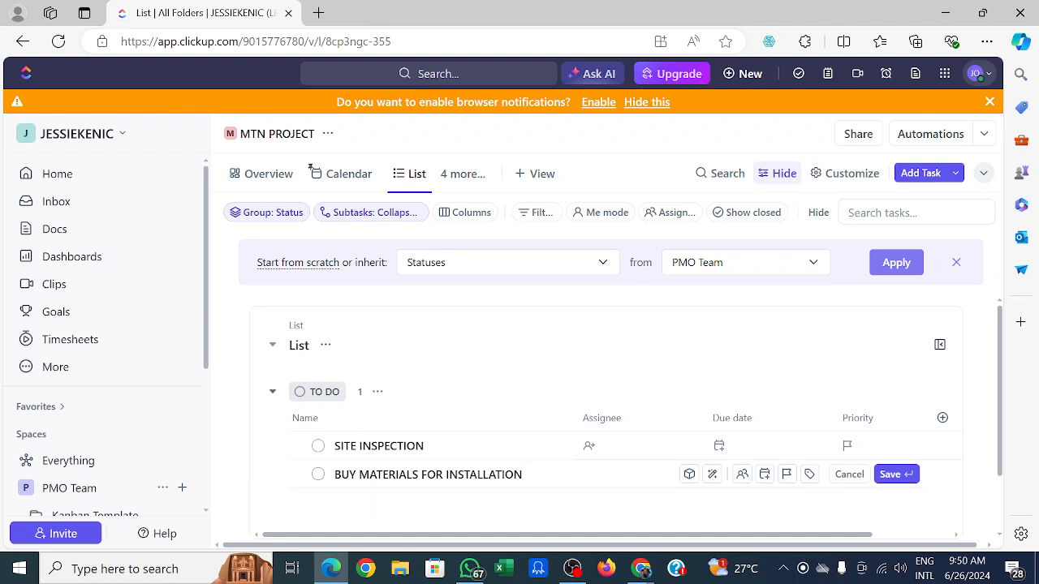
# Save the BUY MATERIALS FOR INSTALLATION task and add another task named DO BASE CASTING.
pyautogui.click(891, 477)
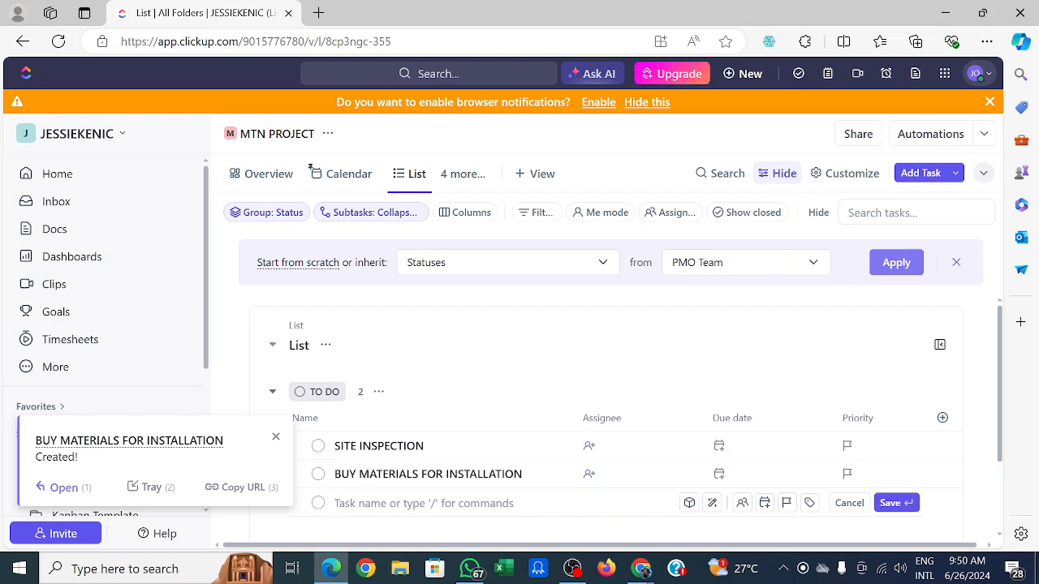
pyautogui.write('DO')
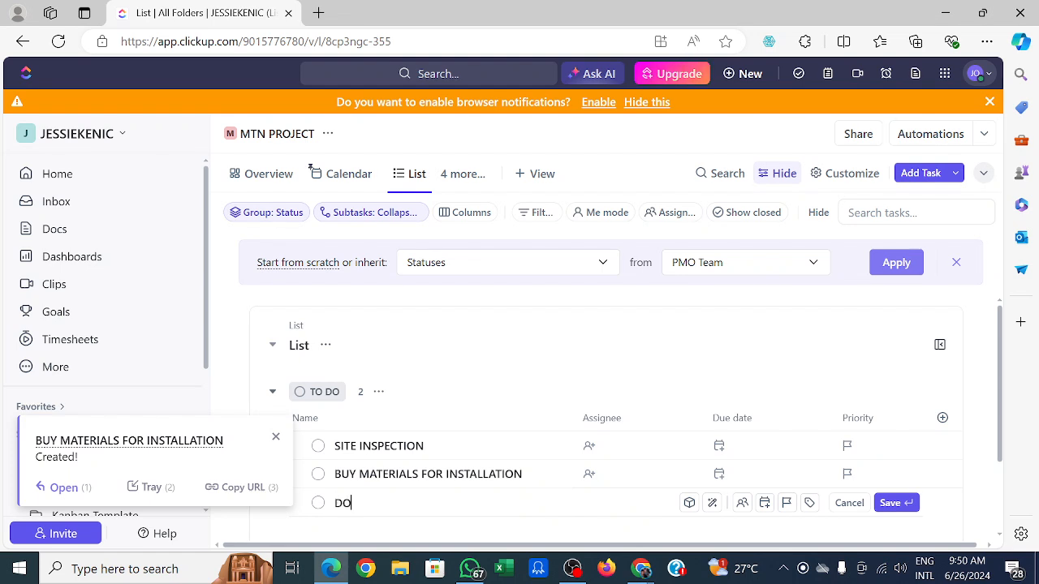
pyautogui.write(' BASE CATING')
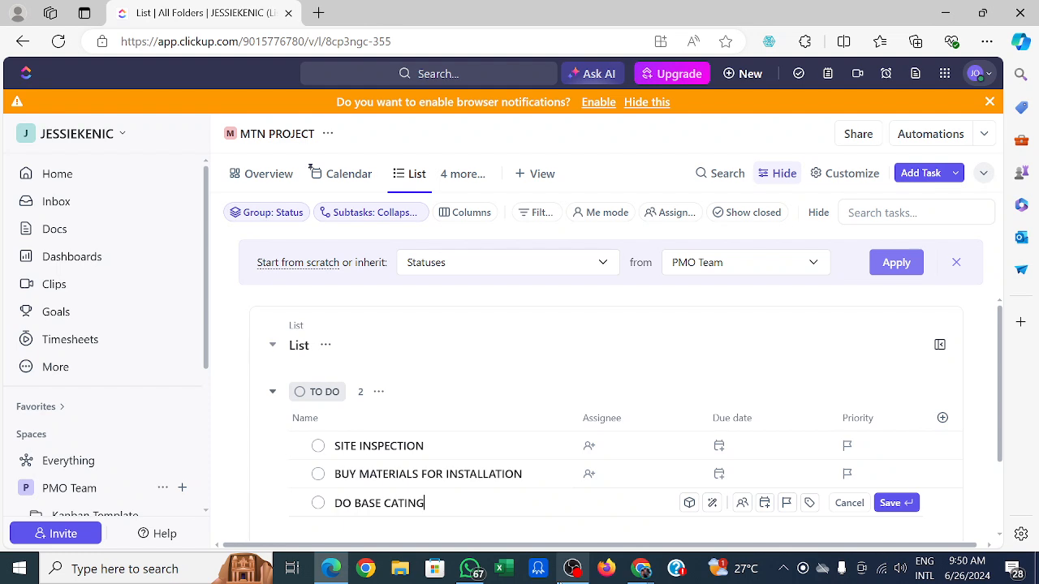
pyautogui.click(403, 504)
pyautogui.write('S')
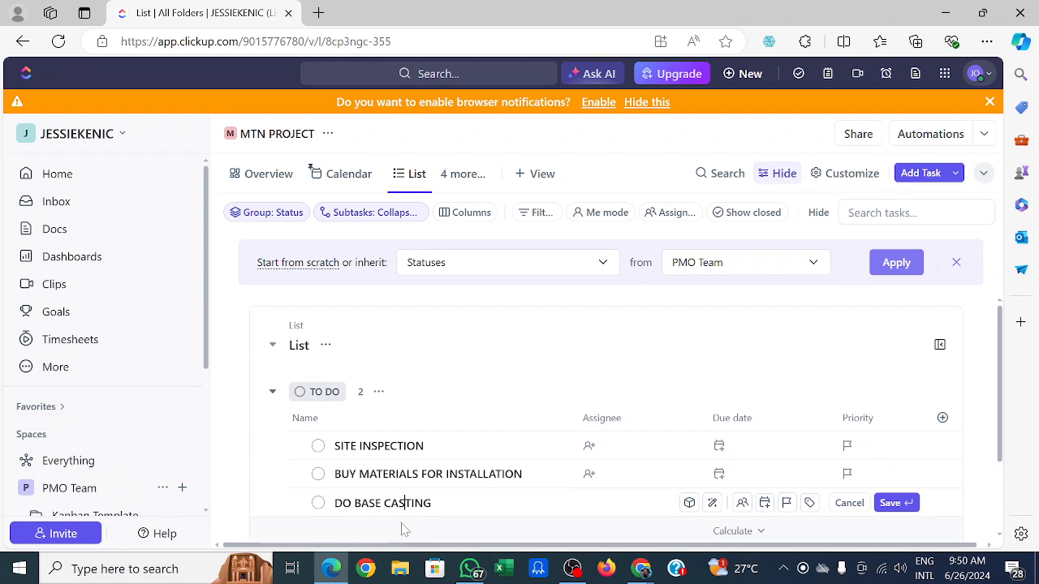
pyautogui.press('Return')
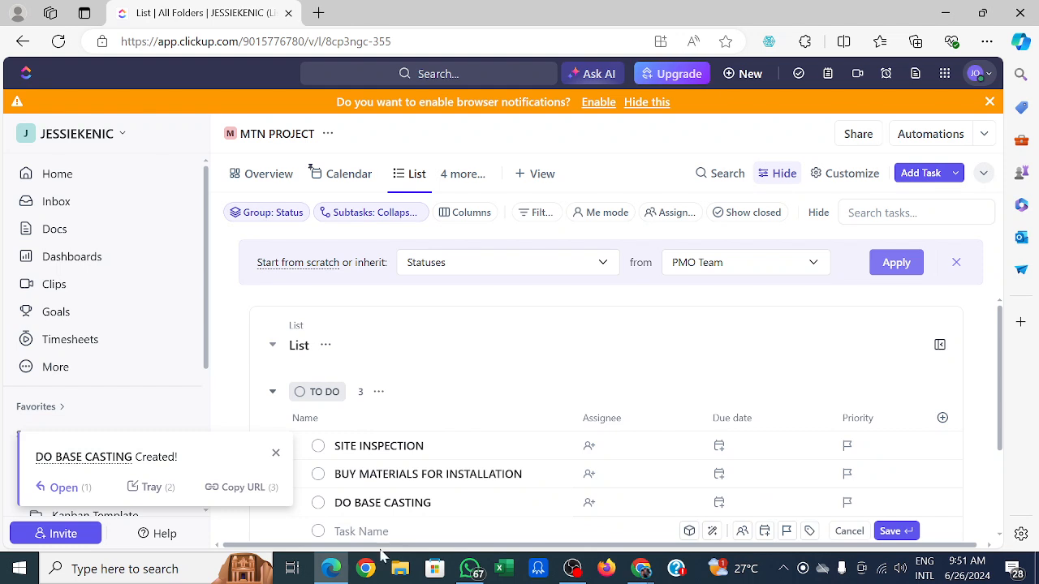
# Add a task named MAST INSTALLATION to the list and save it.
pyautogui.click(1001, 532)
pyautogui.click(422, 499)
pyautogui.write('MAST')
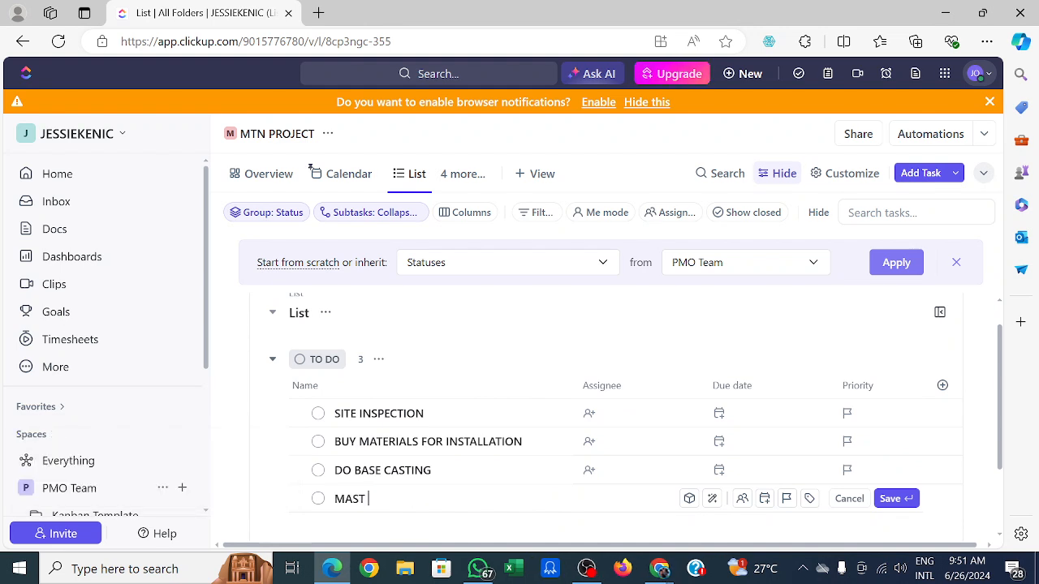
pyautogui.write(' INSTALLATION')
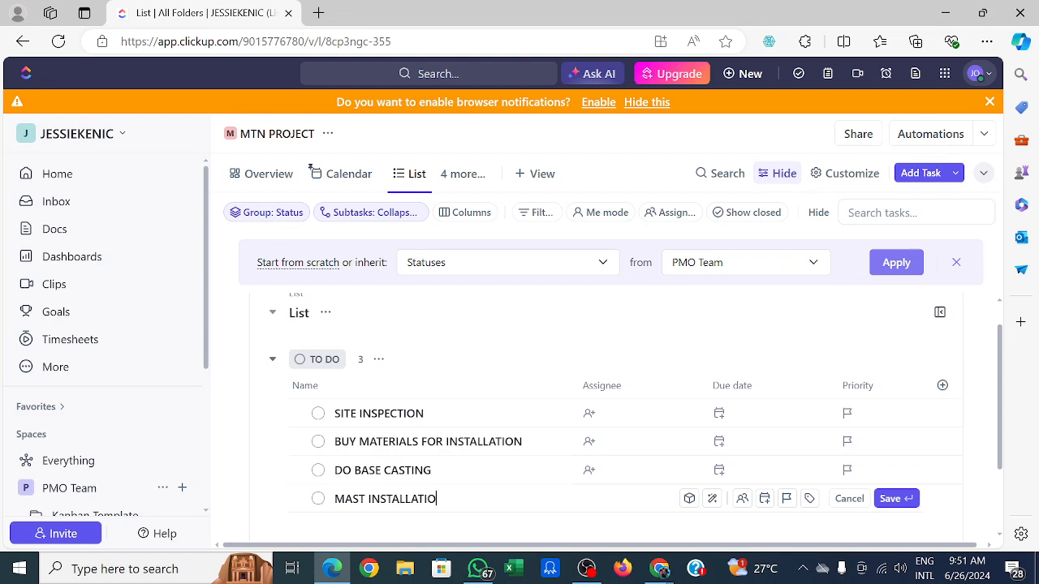
pyautogui.click(890, 499)
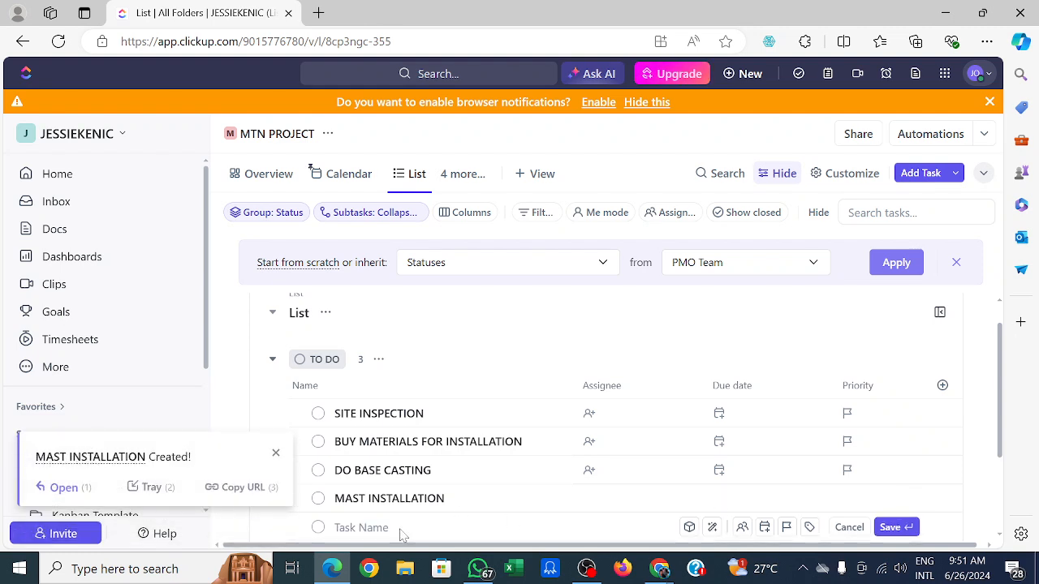
# Add a task named COMMISSION to the list and save it.
pyautogui.write('COMMI')
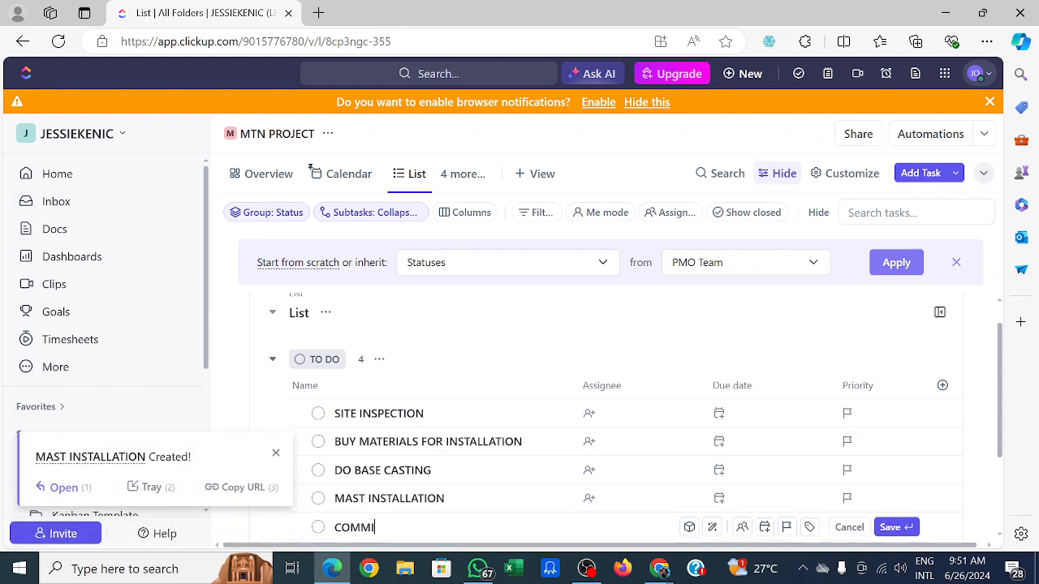
pyautogui.write('SSION')
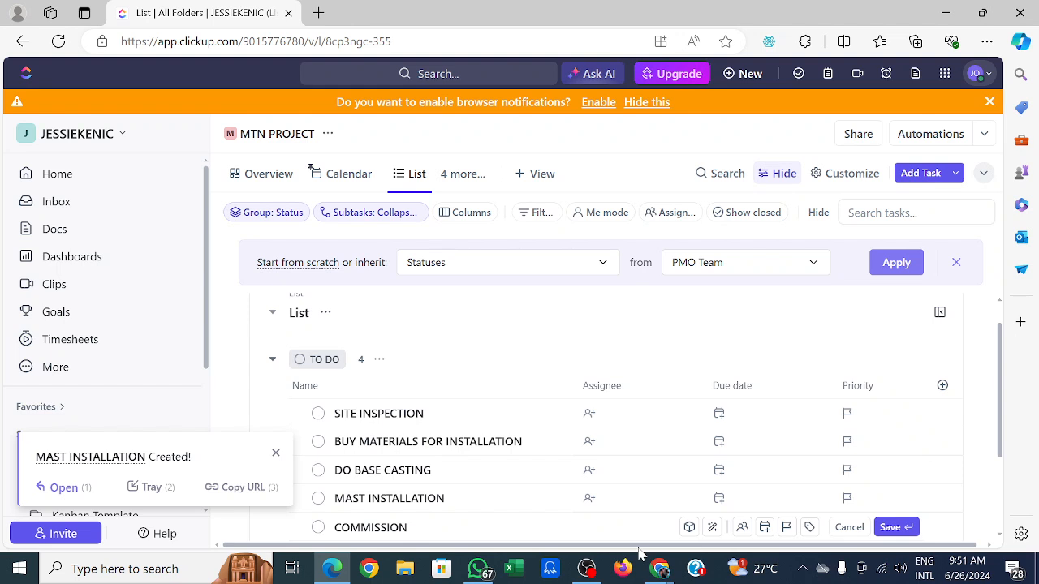
pyautogui.click(890, 528)
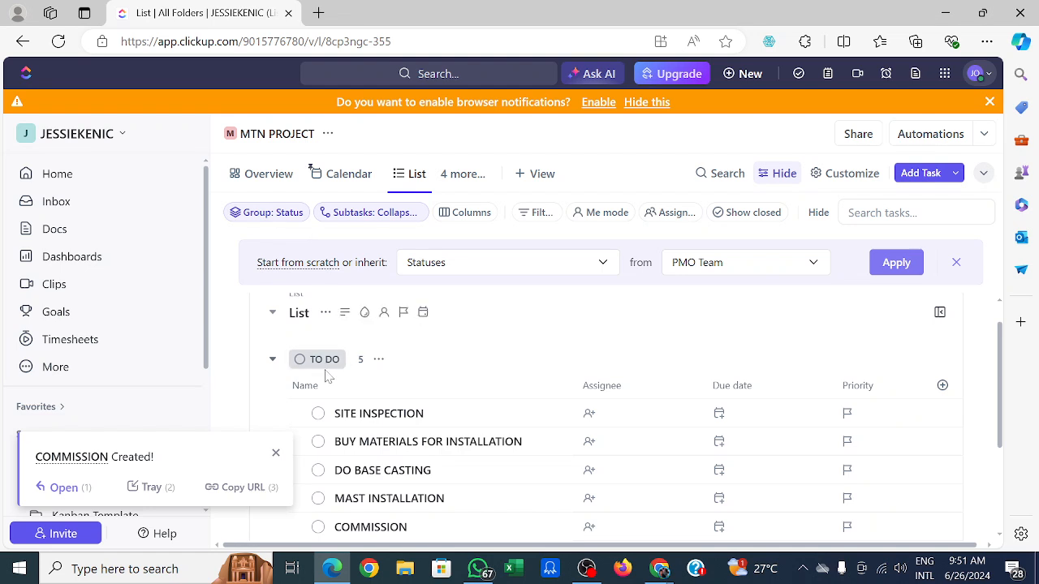
pyautogui.click(379, 360)
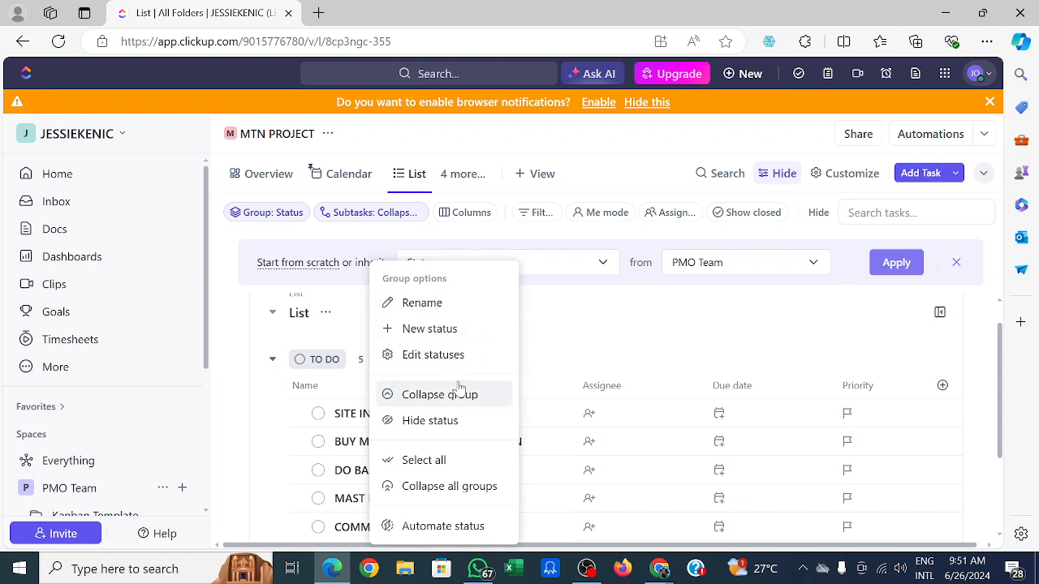
pyautogui.click(523, 467)
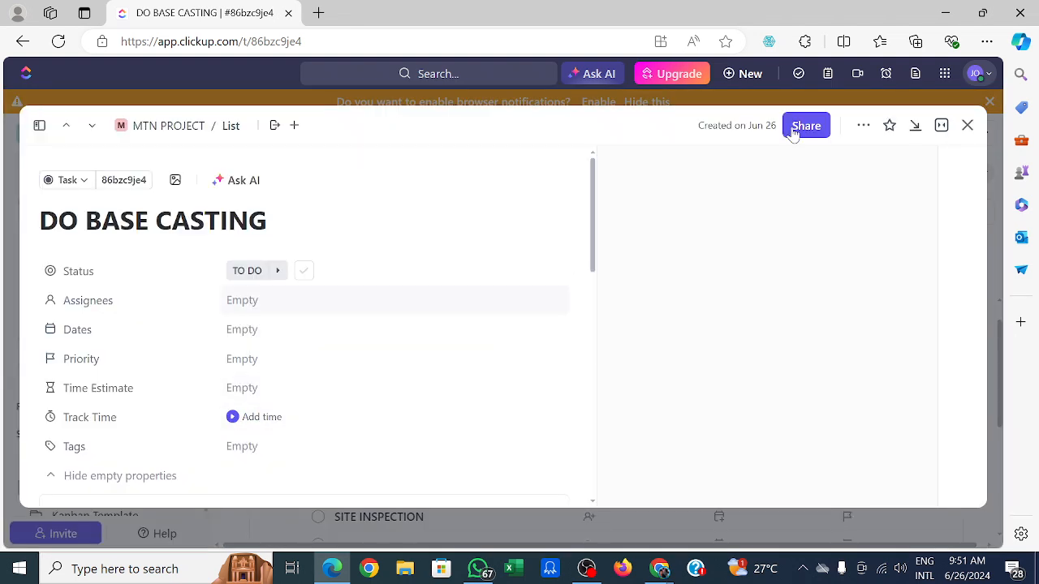
pyautogui.click(967, 125)
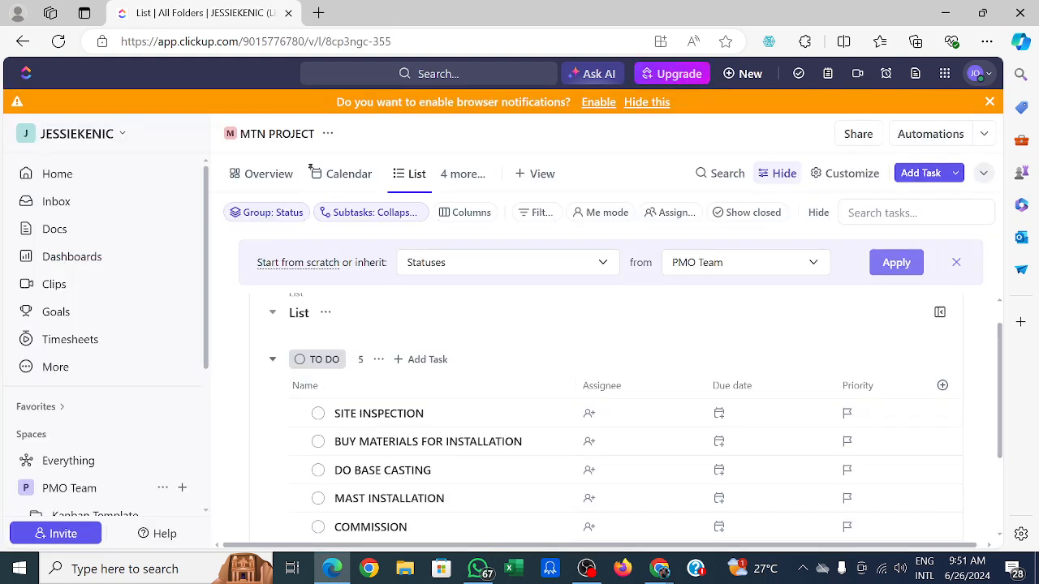
# Recolour the TO DO status to orange, applying the change to this list only.
pyautogui.doubleClick(331, 358)
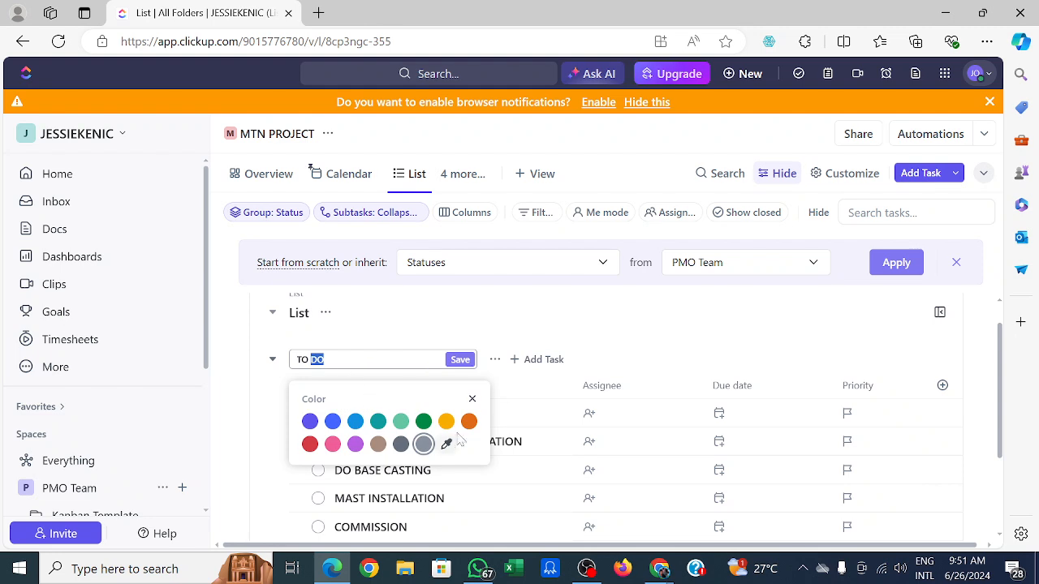
pyautogui.click(309, 445)
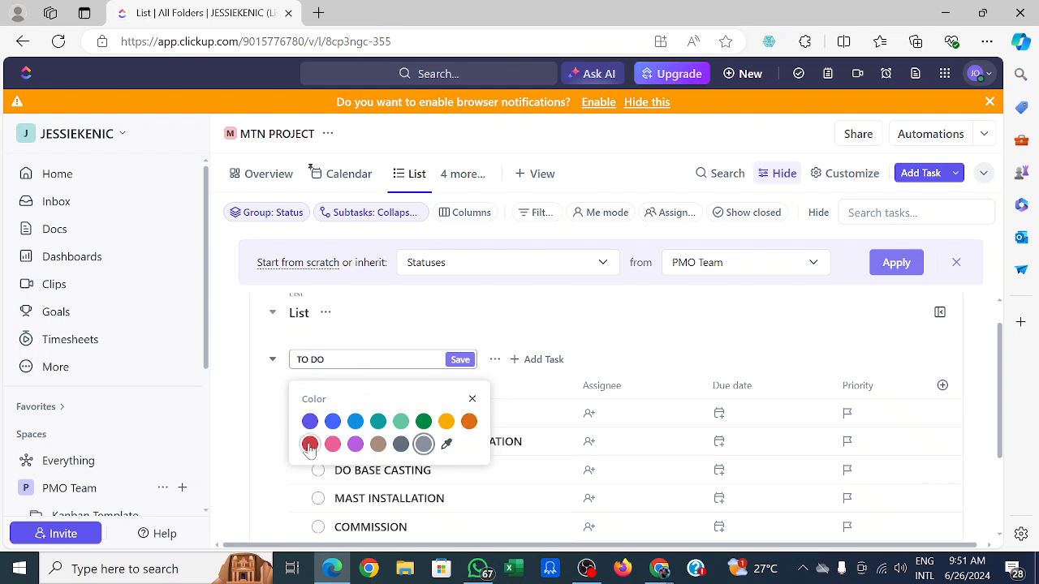
pyautogui.click(446, 421)
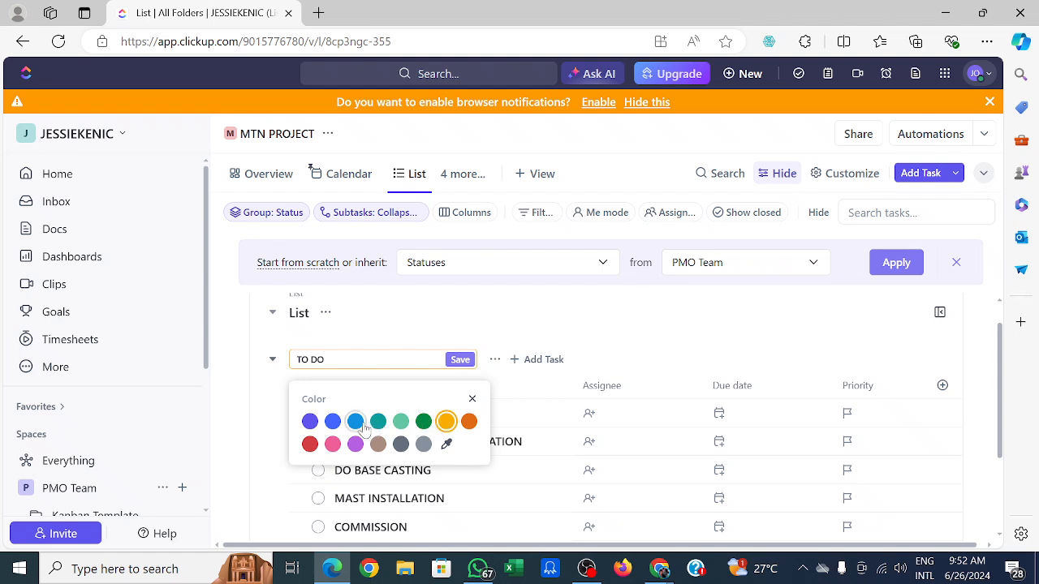
pyautogui.click(469, 422)
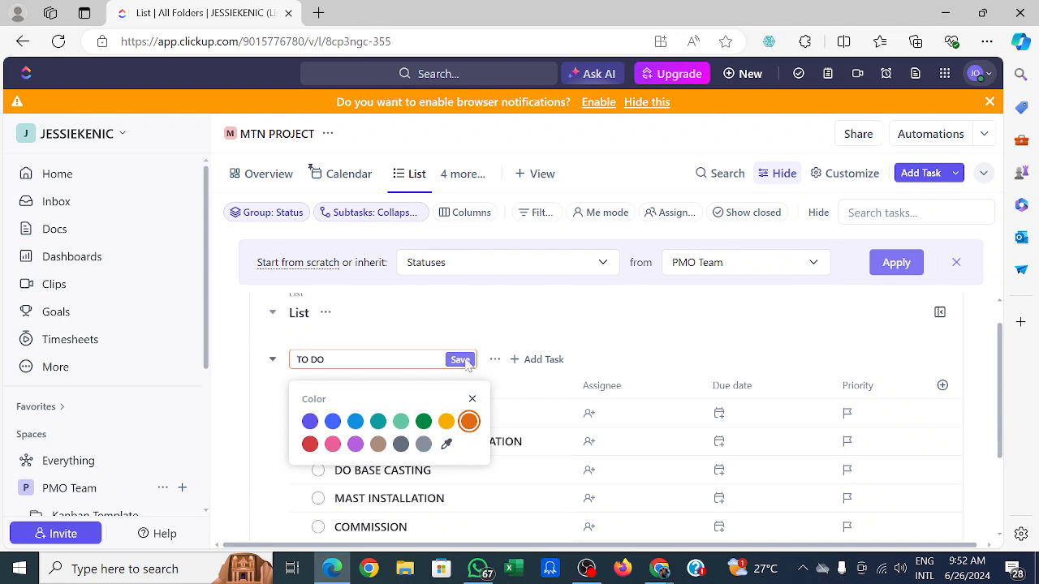
pyautogui.click(460, 360)
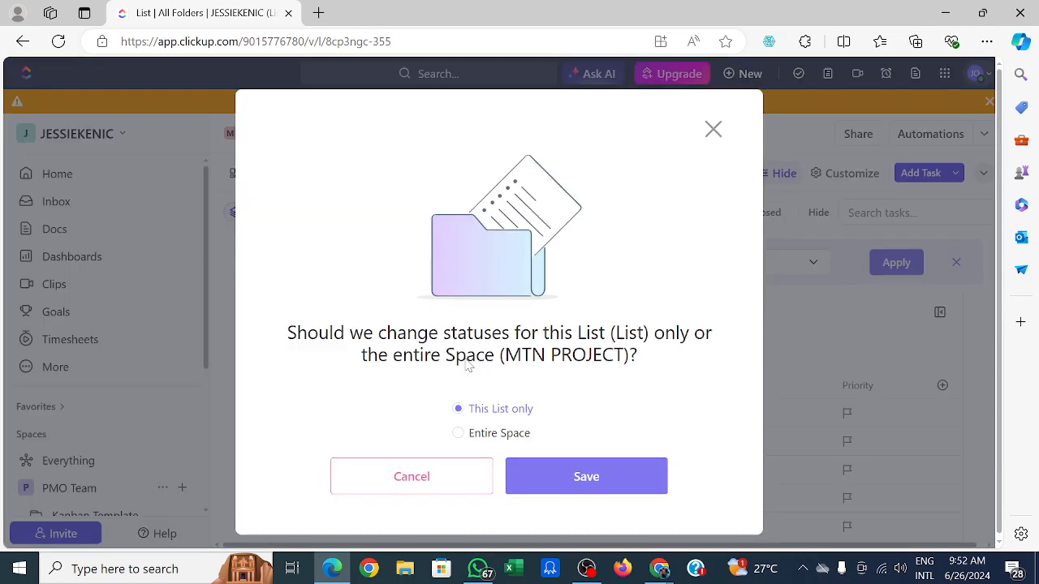
pyautogui.click(573, 487)
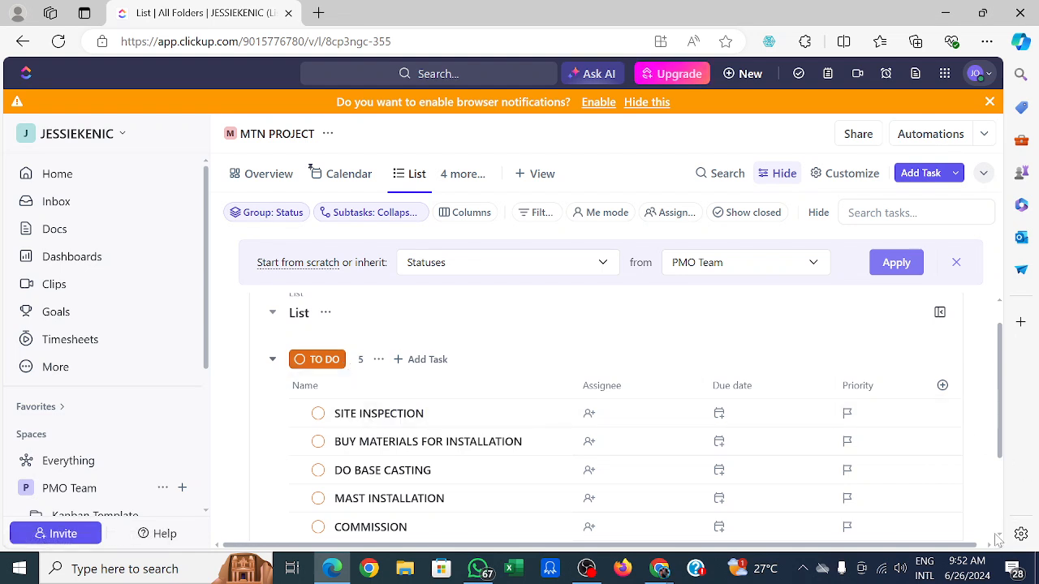
pyautogui.scroll(-1, 1002, 541)
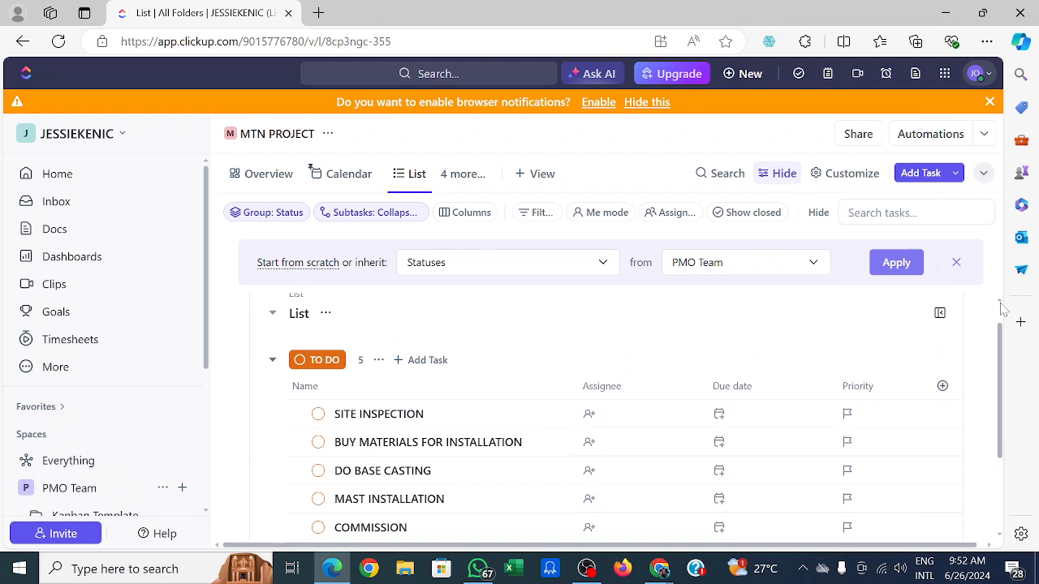
pyautogui.doubleClick(989, 542)
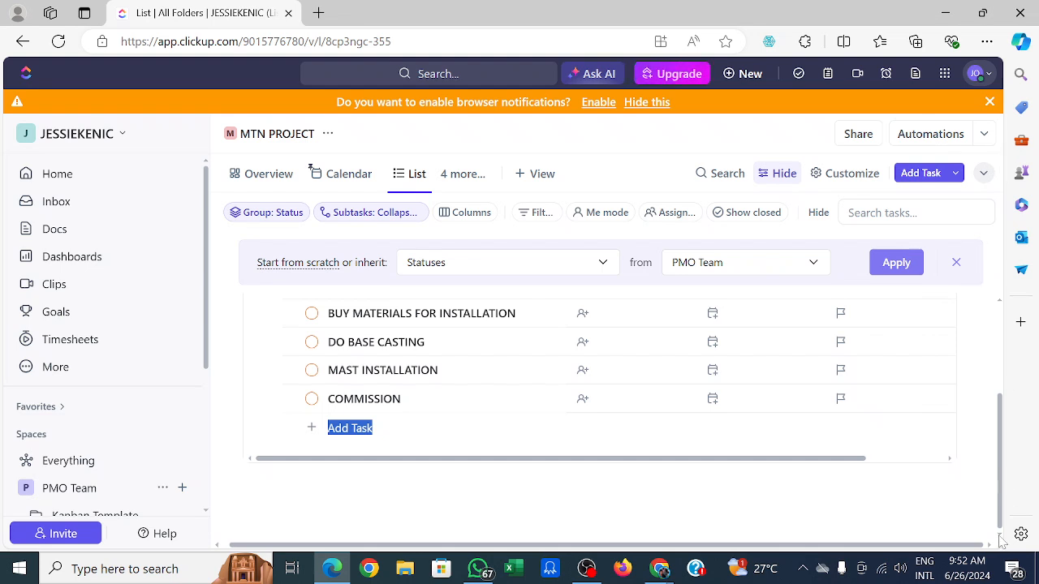
pyautogui.scroll(3, 950, 459)
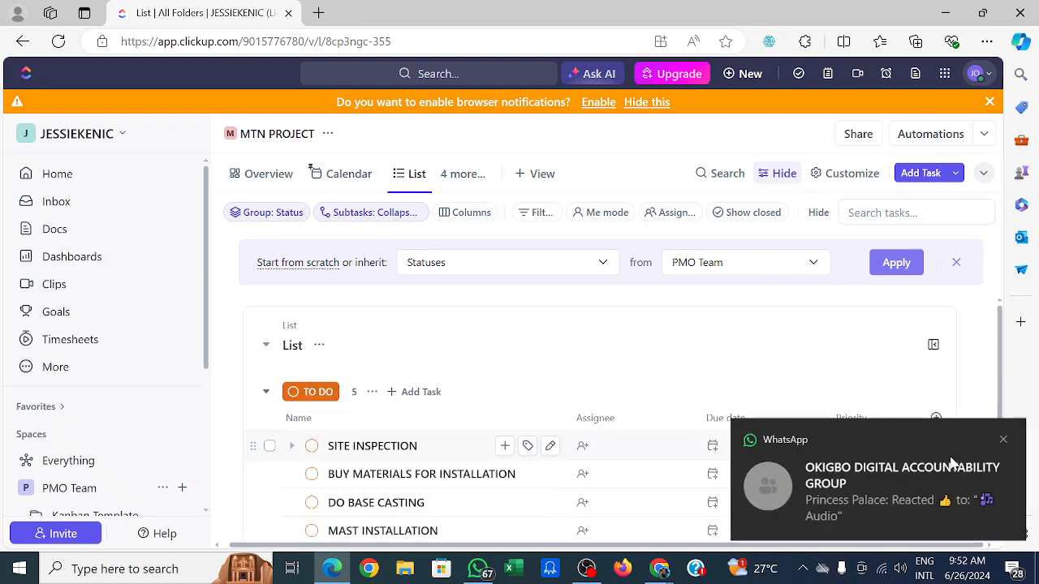
pyautogui.click(951, 456)
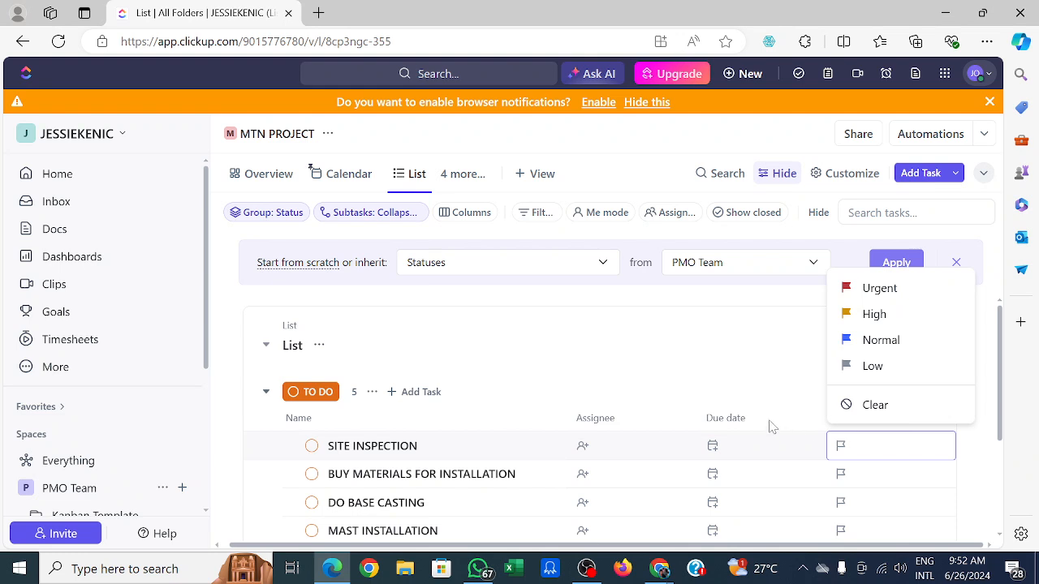
pyautogui.click(759, 343)
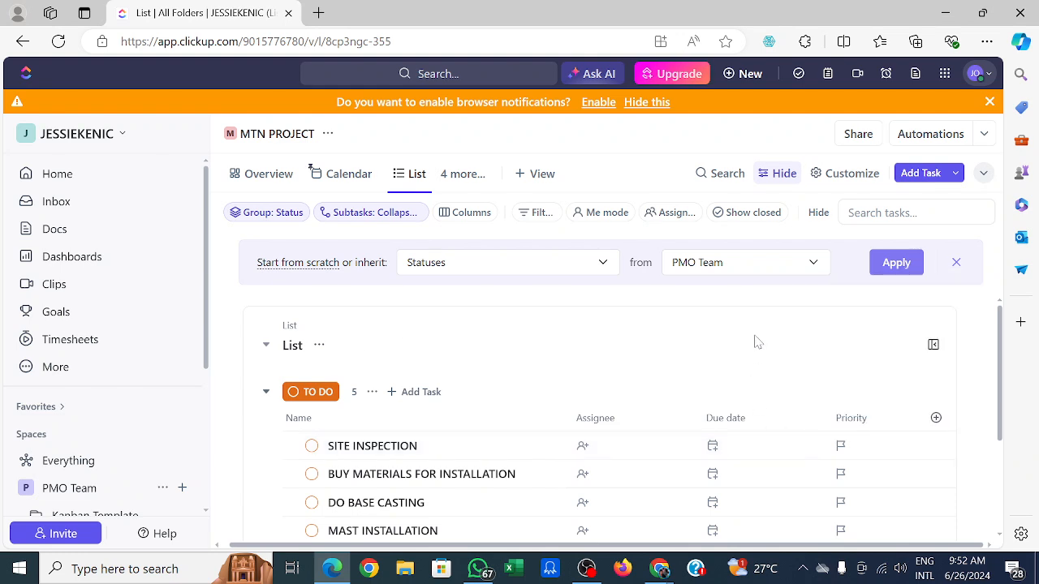
# Assign the SITE INSPECTION task to a workspace member.
pyautogui.click(583, 452)
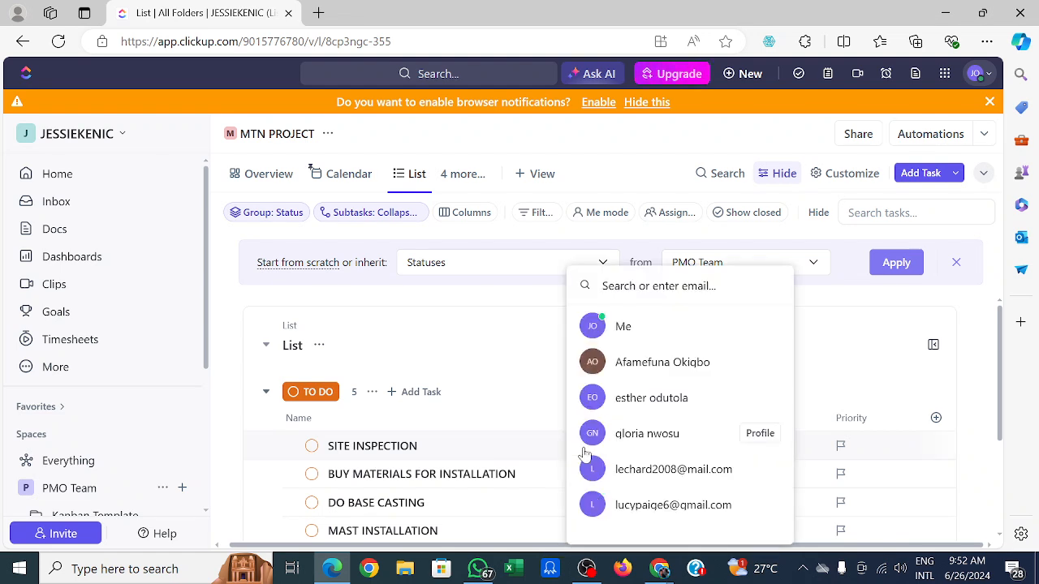
pyautogui.click(646, 435)
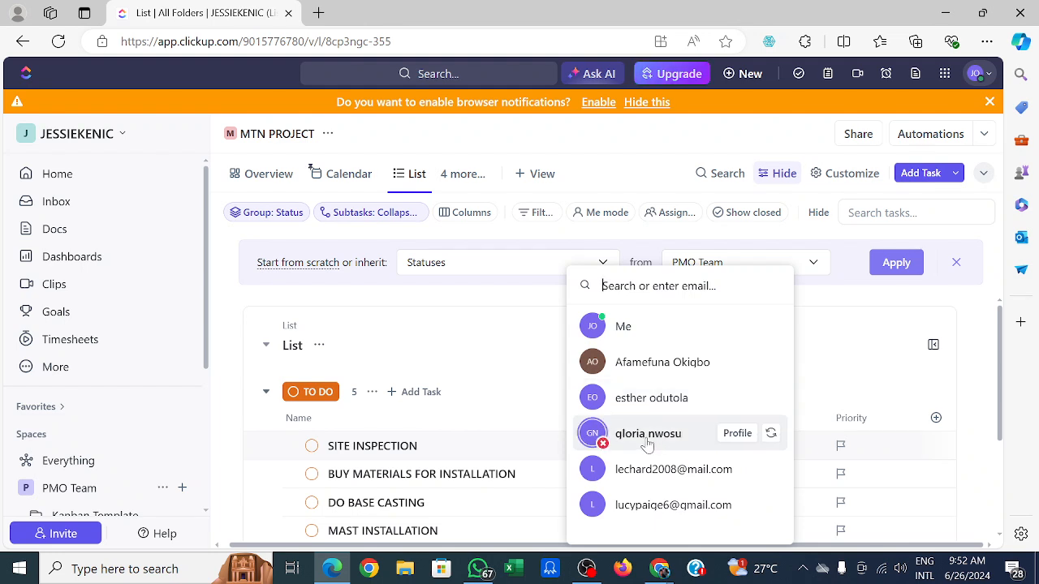
pyautogui.click(806, 378)
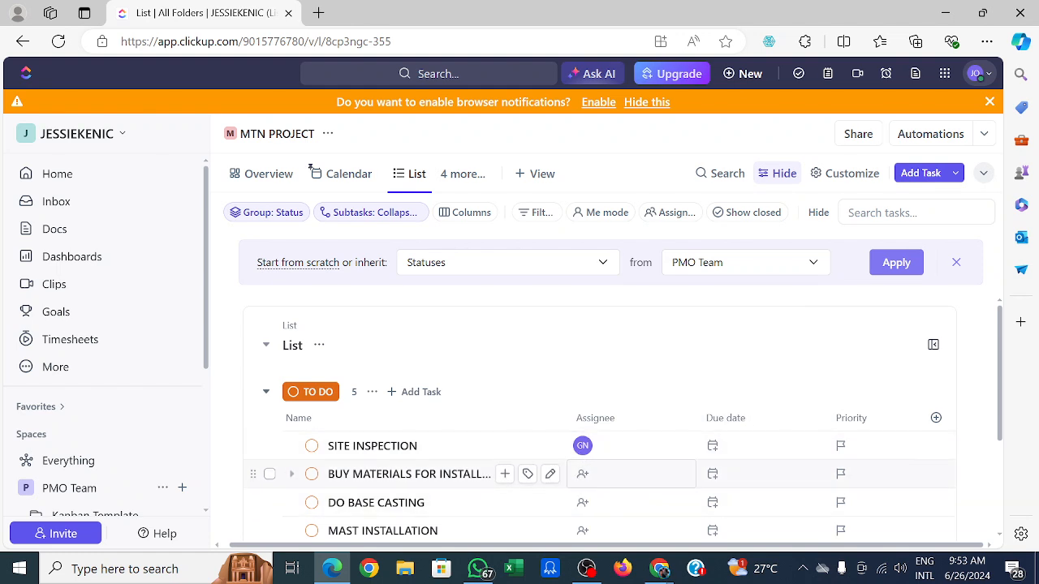
# Assign the BUY MATERIALS FOR INSTALLATION task to a member listed by e-mail address.
pyautogui.click(581, 476)
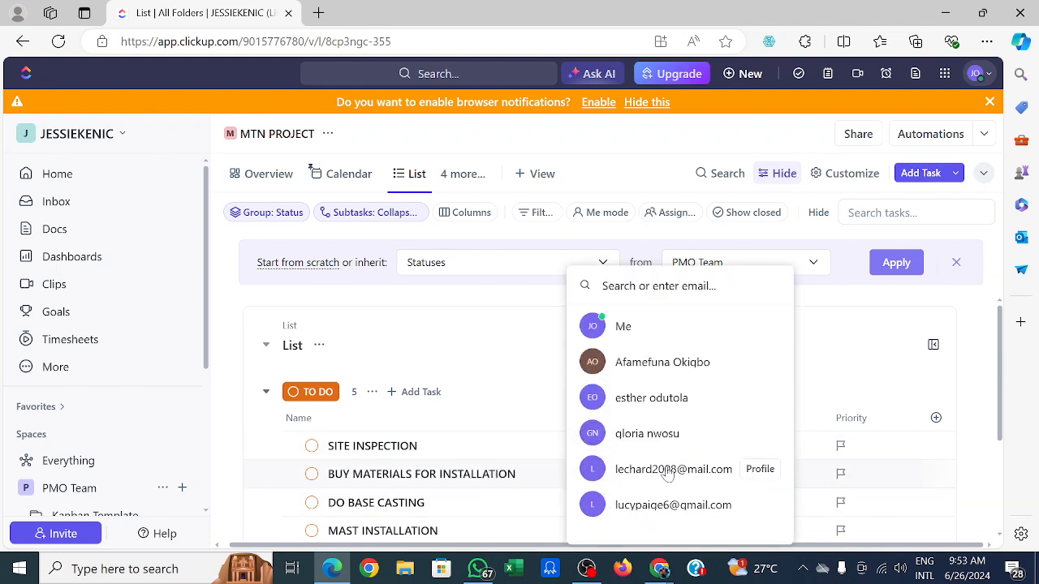
pyautogui.click(1002, 519)
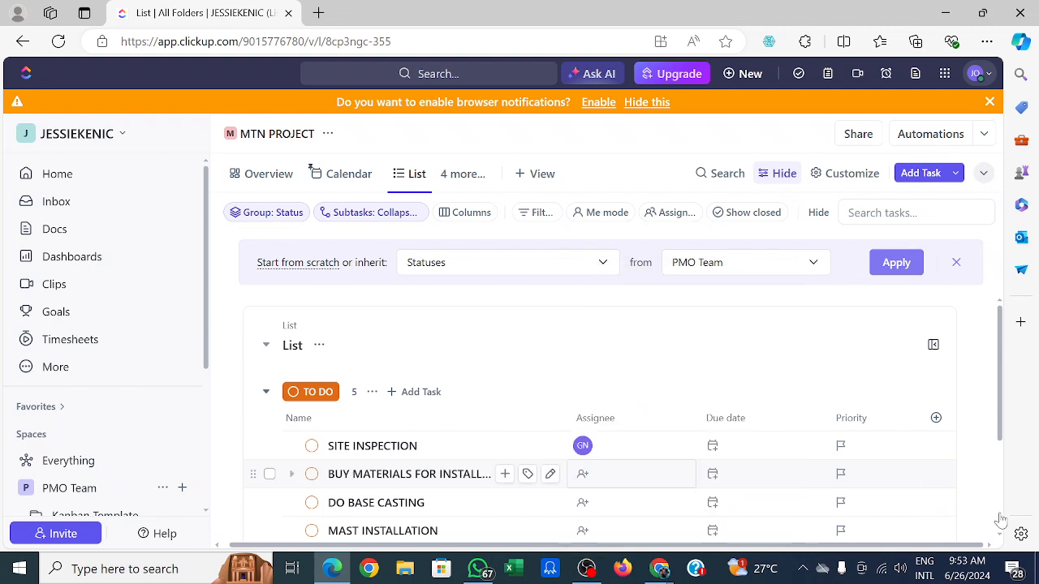
pyautogui.scroll(-2, 621, 496)
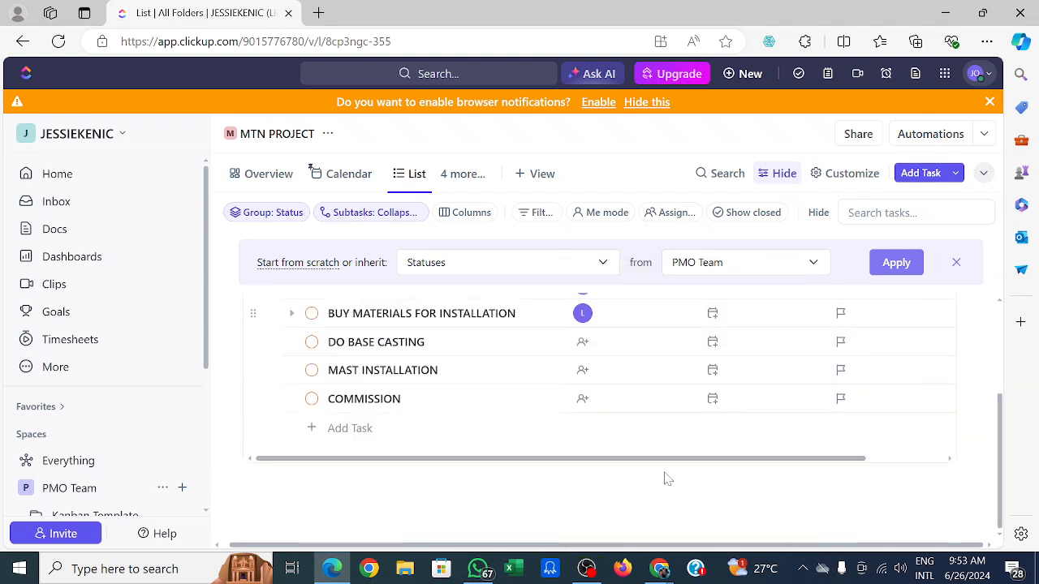
pyautogui.scroll(2, 600, 454)
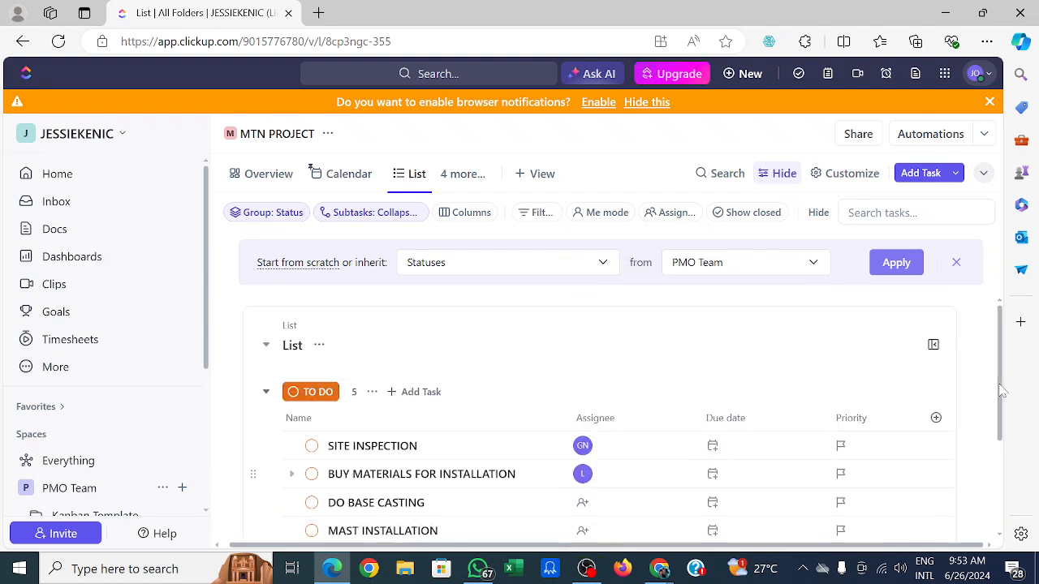
# Assign the DO BASE CASTING task to another workspace member.
pyautogui.click(589, 506)
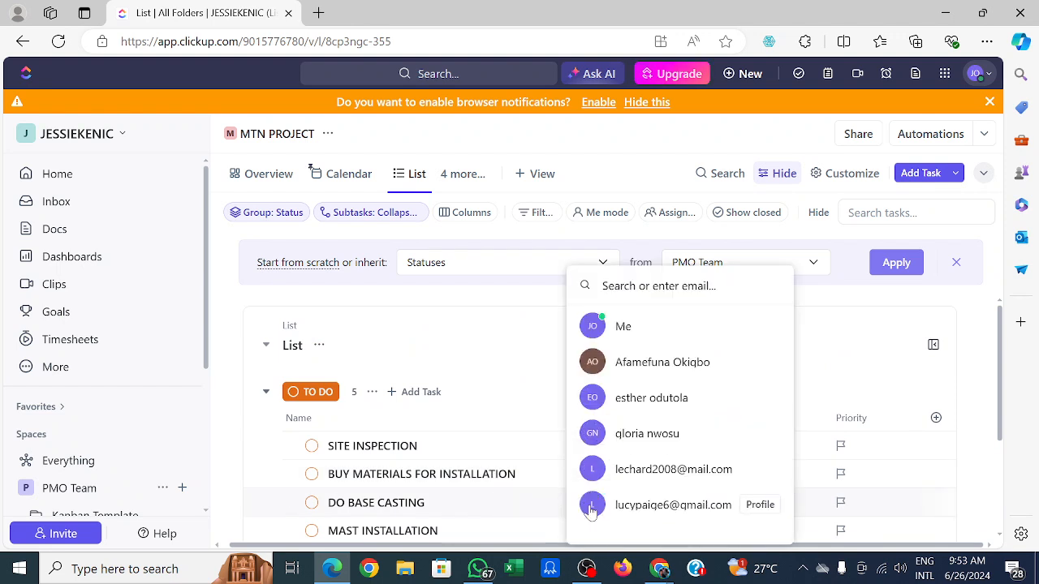
pyautogui.click(650, 367)
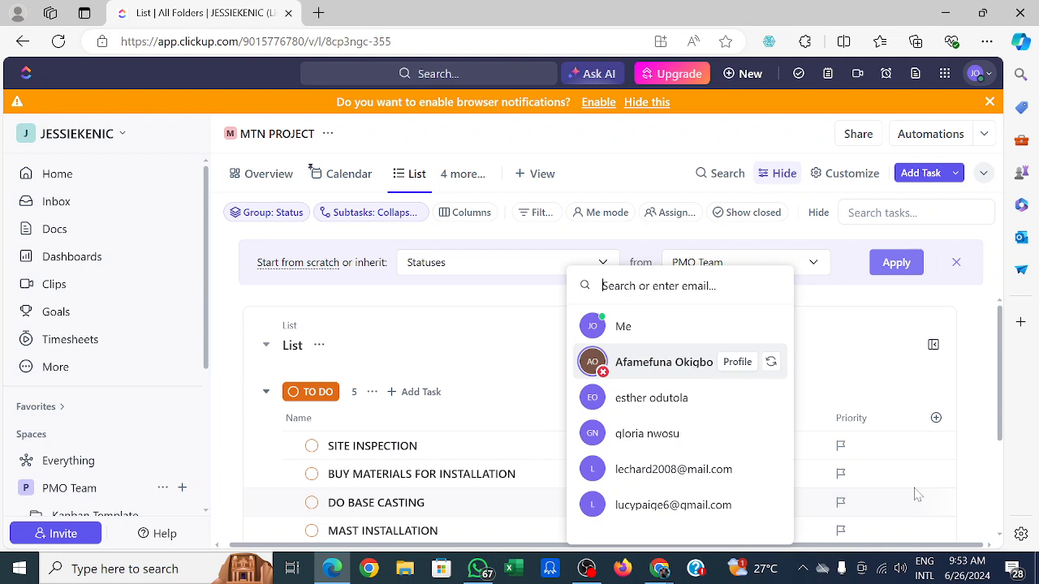
pyautogui.click(1011, 535)
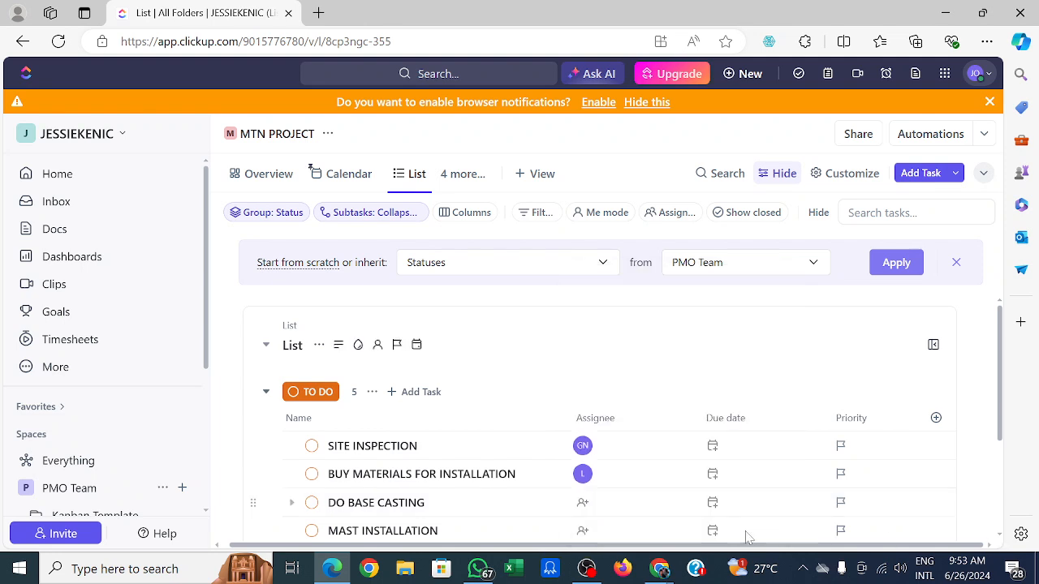
# Assign the MAST INSTALLATION task to a member listed by e-mail address.
pyautogui.scroll(-1, 595, 486)
pyautogui.click(595, 505)
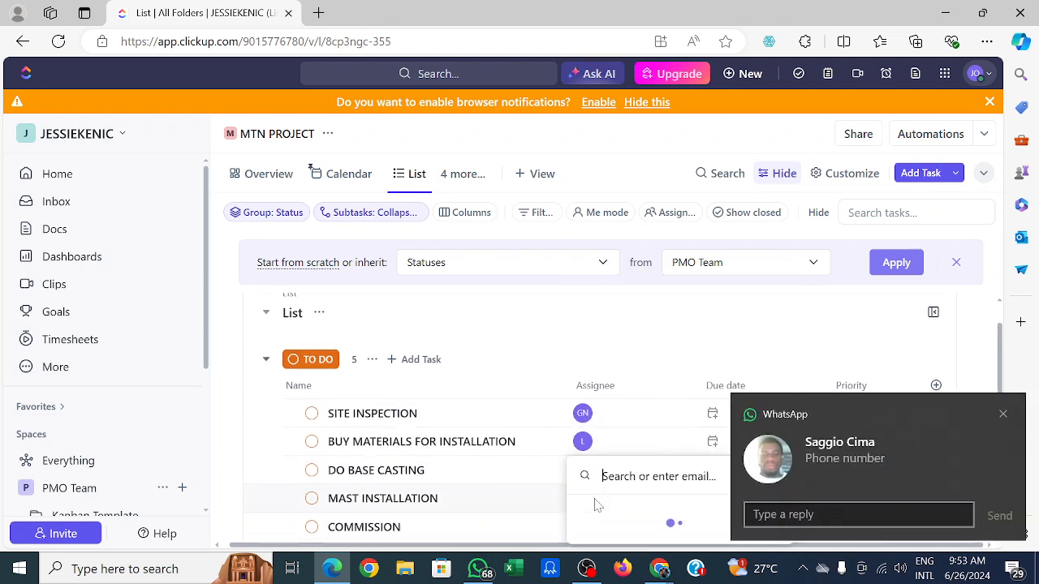
pyautogui.click(1004, 416)
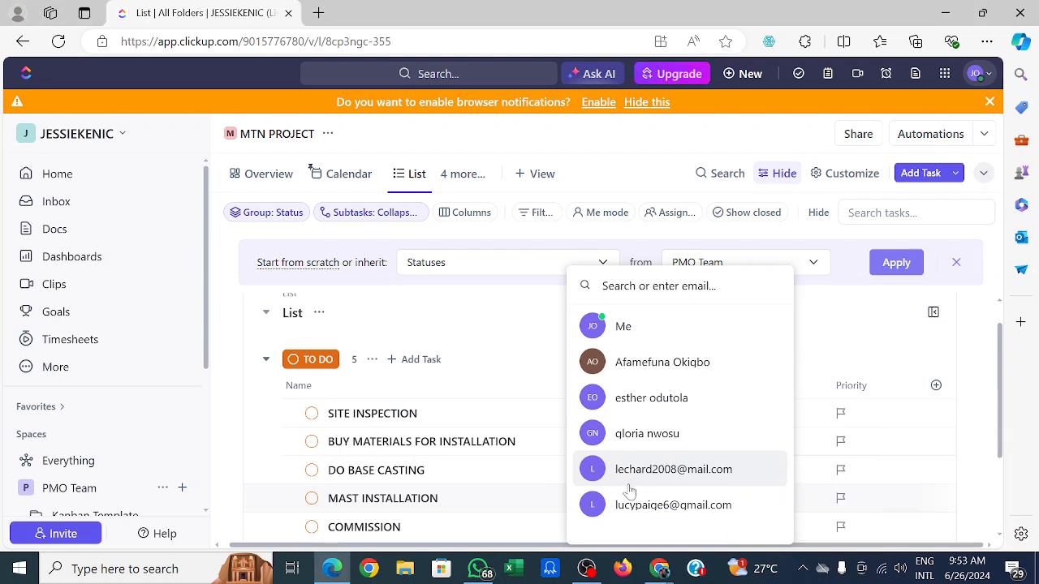
pyautogui.click(659, 506)
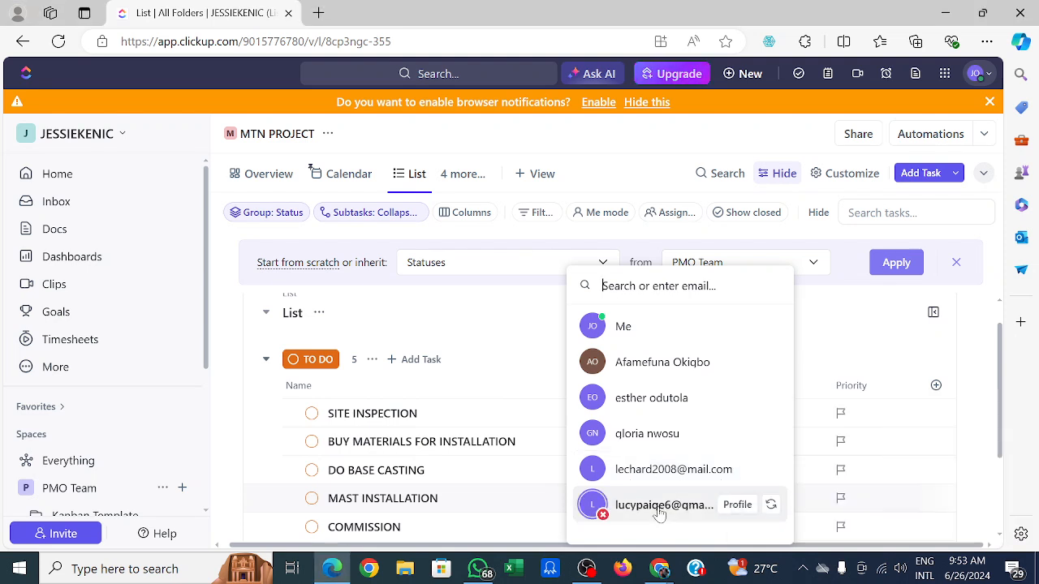
pyautogui.click(915, 498)
# Assign the COMMISSION task to another workspace member.
pyautogui.scroll(-1, 1004, 540)
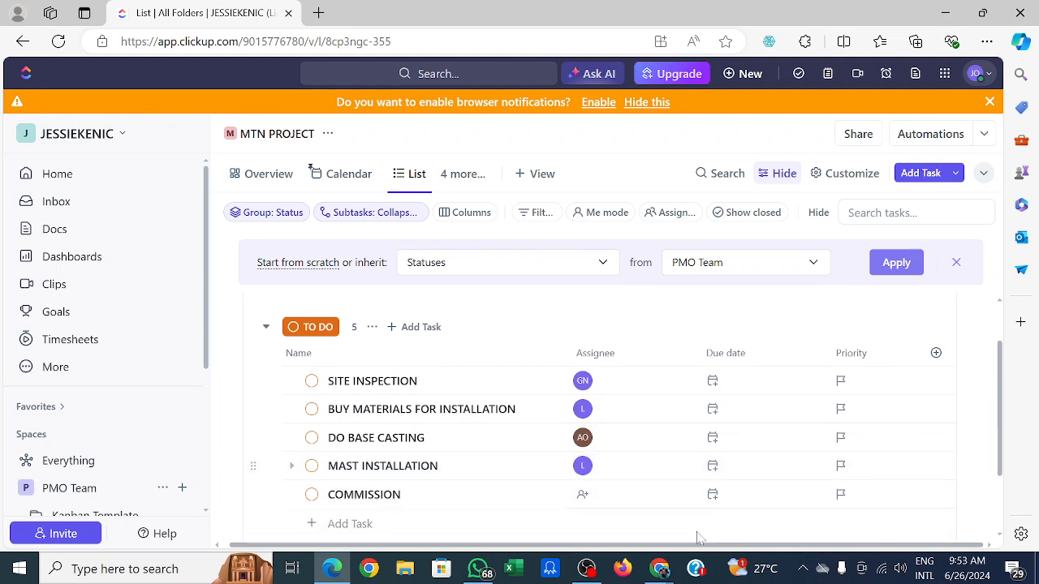
pyautogui.click(579, 496)
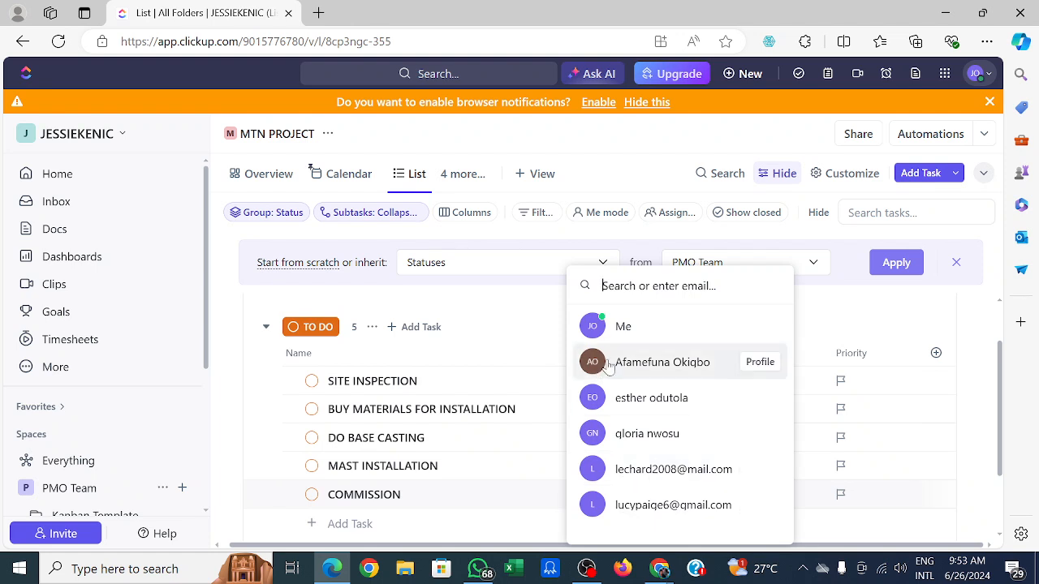
pyautogui.click(647, 438)
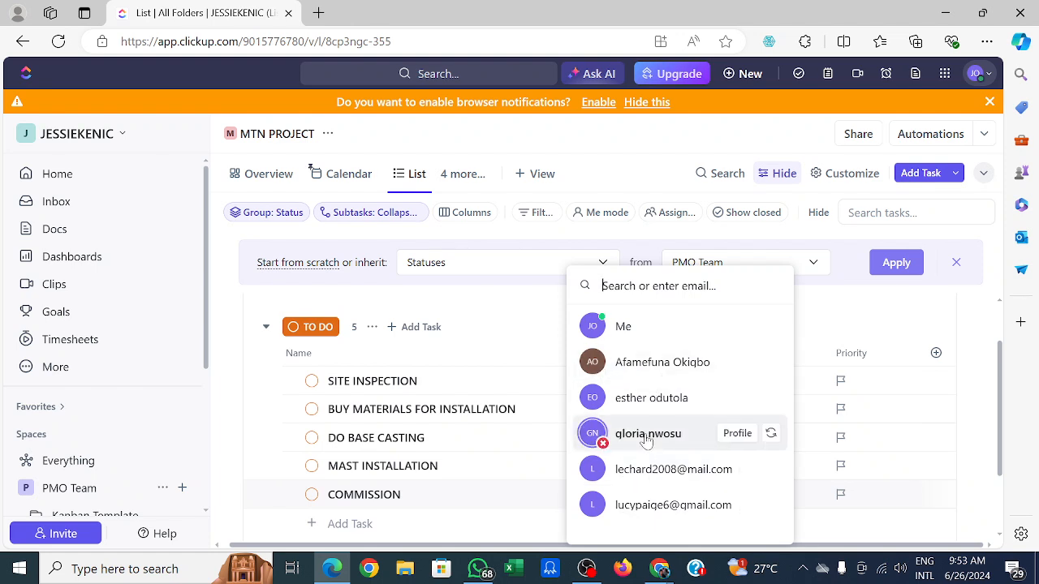
pyautogui.click(859, 316)
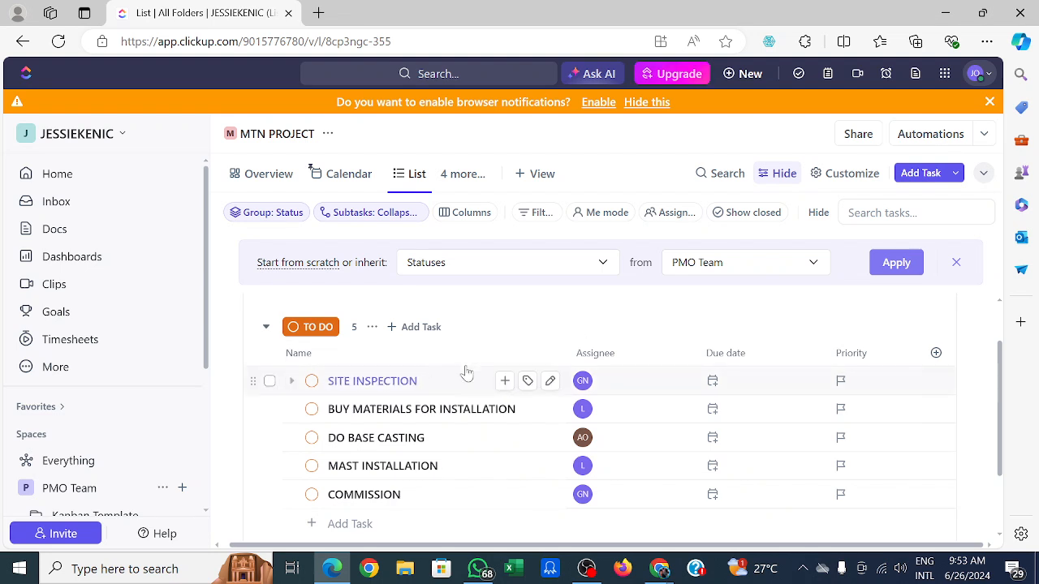
# Set the SITE INSPECTION task's due date to Today.
pyautogui.click(714, 381)
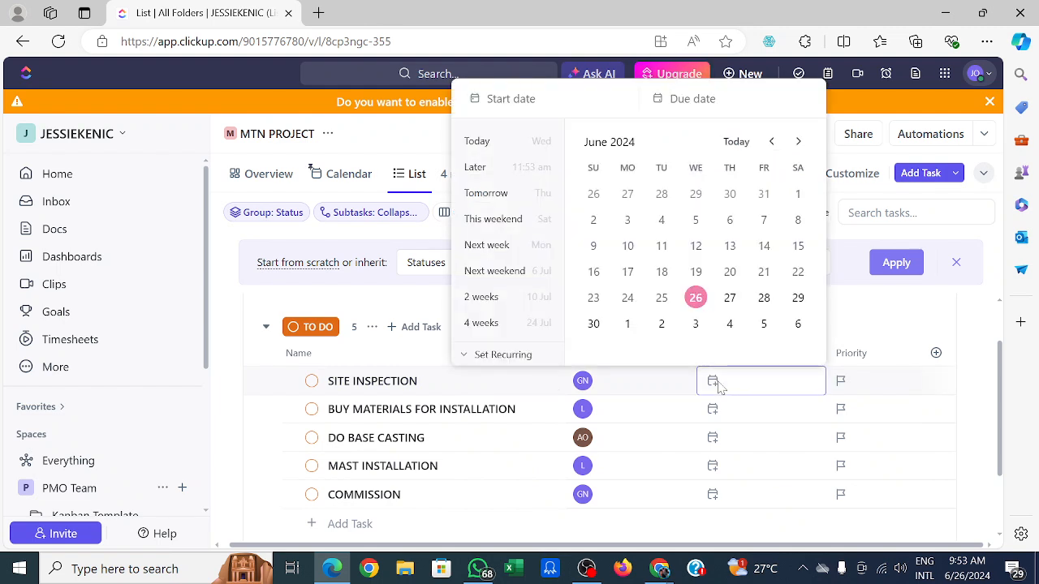
pyautogui.doubleClick(502, 149)
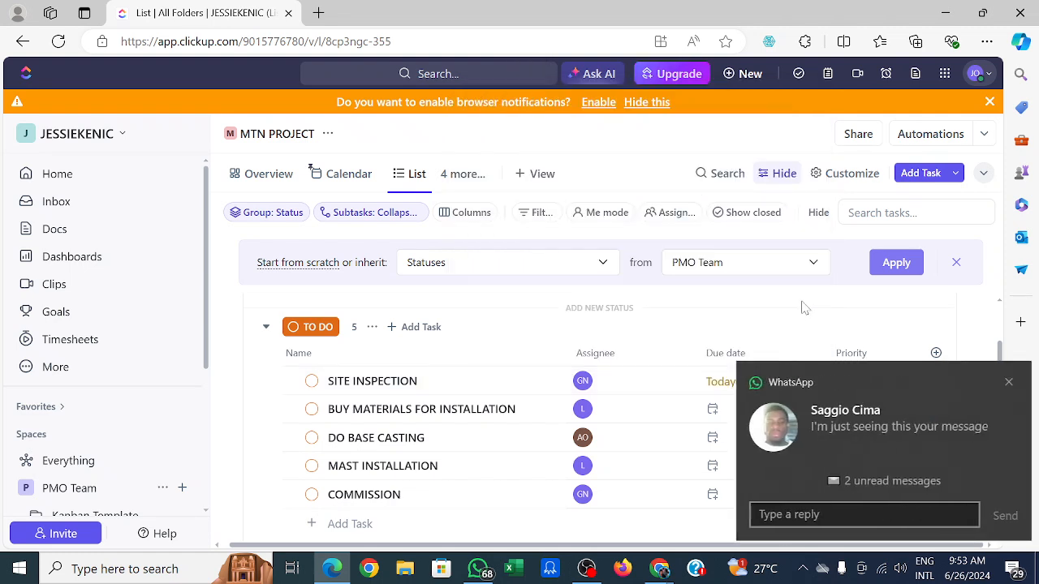
pyautogui.click(1003, 382)
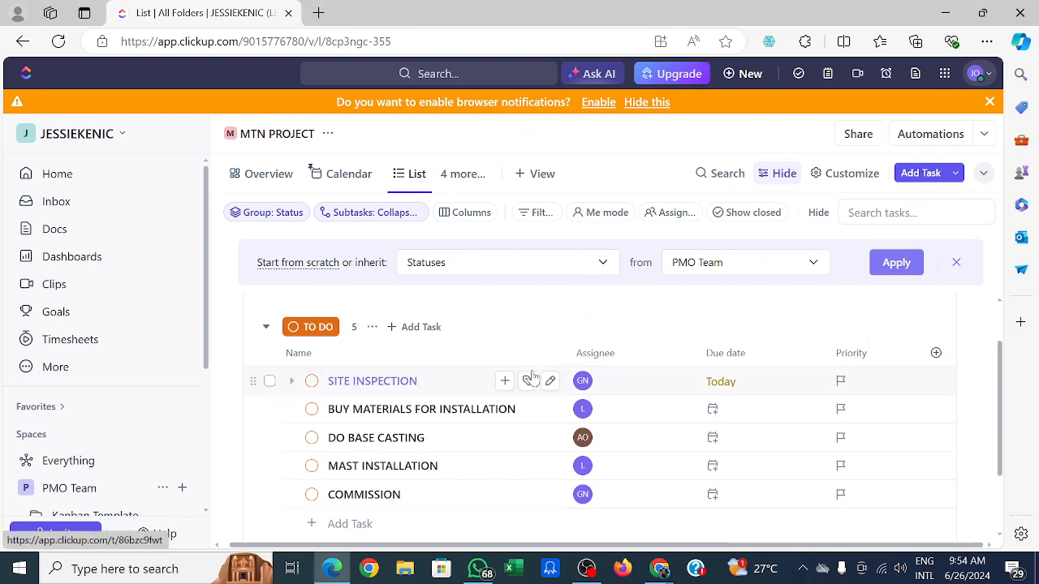
pyautogui.click(842, 383)
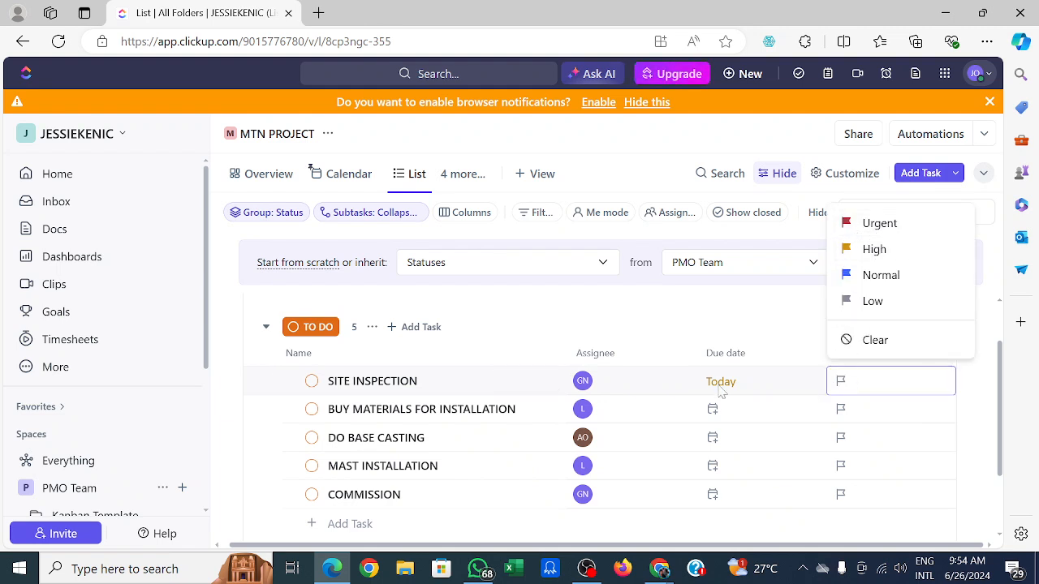
pyautogui.click(742, 319)
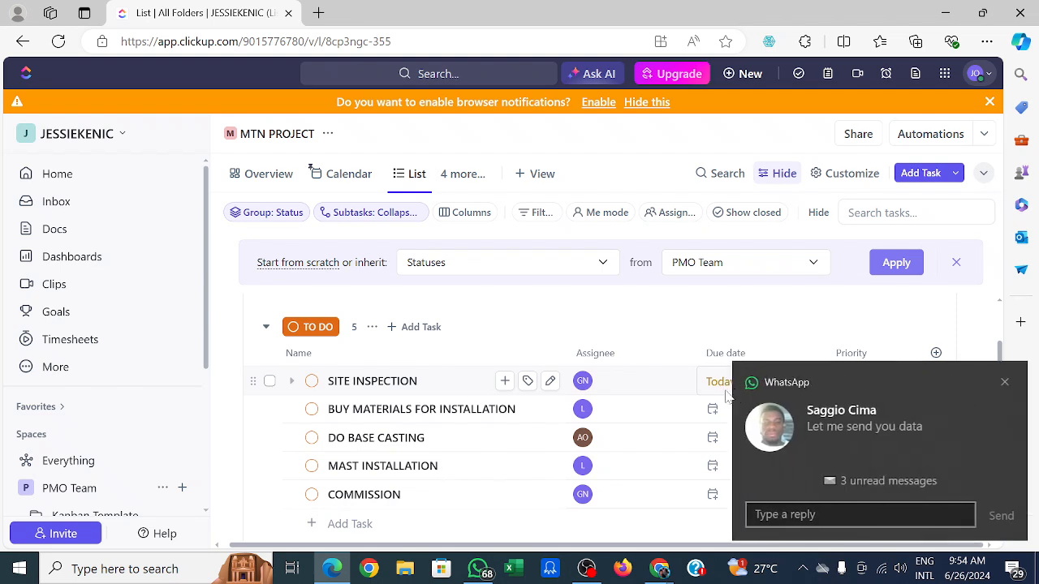
pyautogui.click(1005, 383)
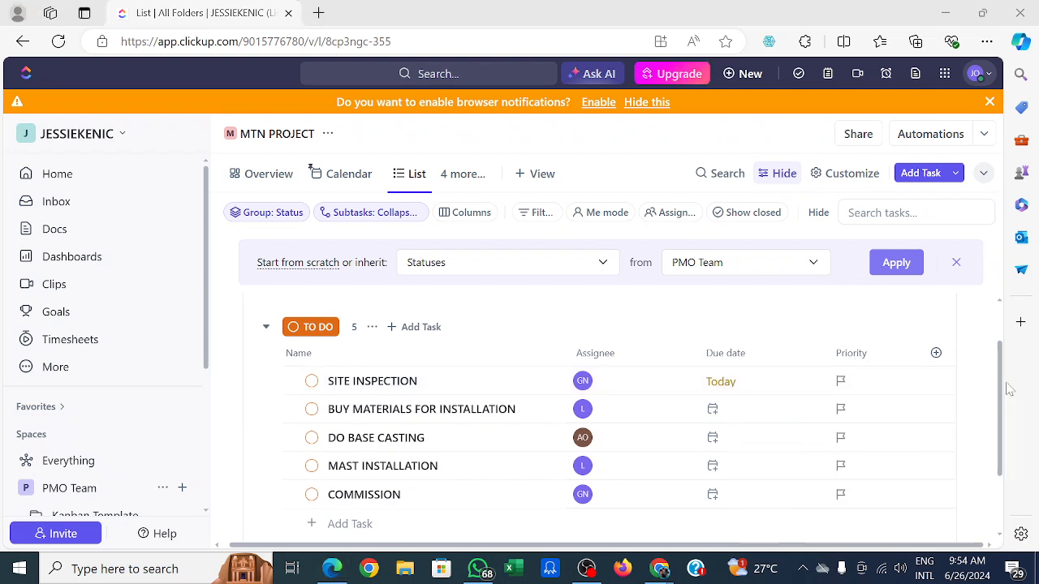
# Set the BUY MATERIALS FOR INSTALLATION due date to Saturday, 29 June 2024.
pyautogui.click(726, 412)
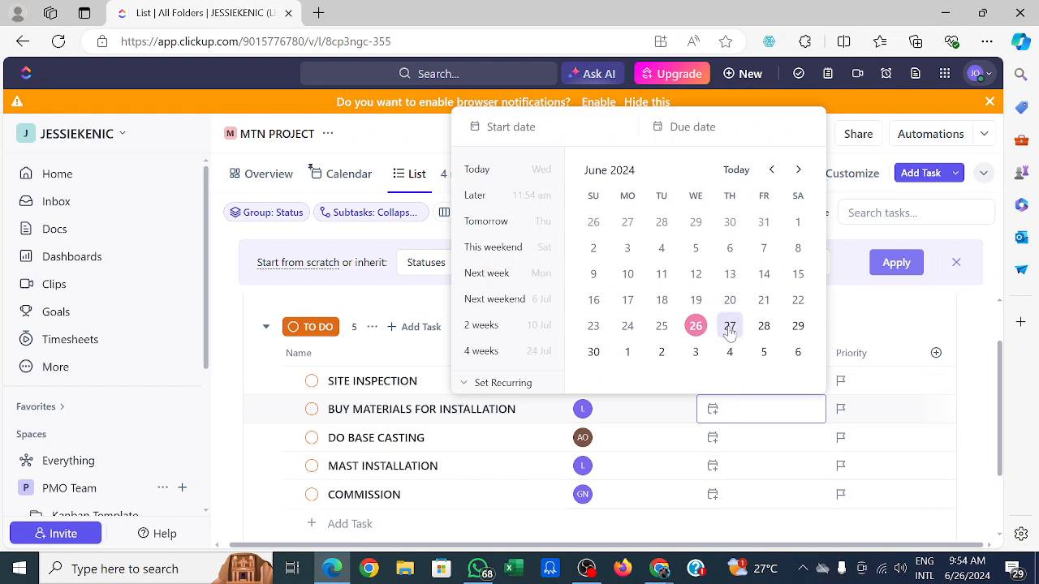
pyautogui.click(729, 327)
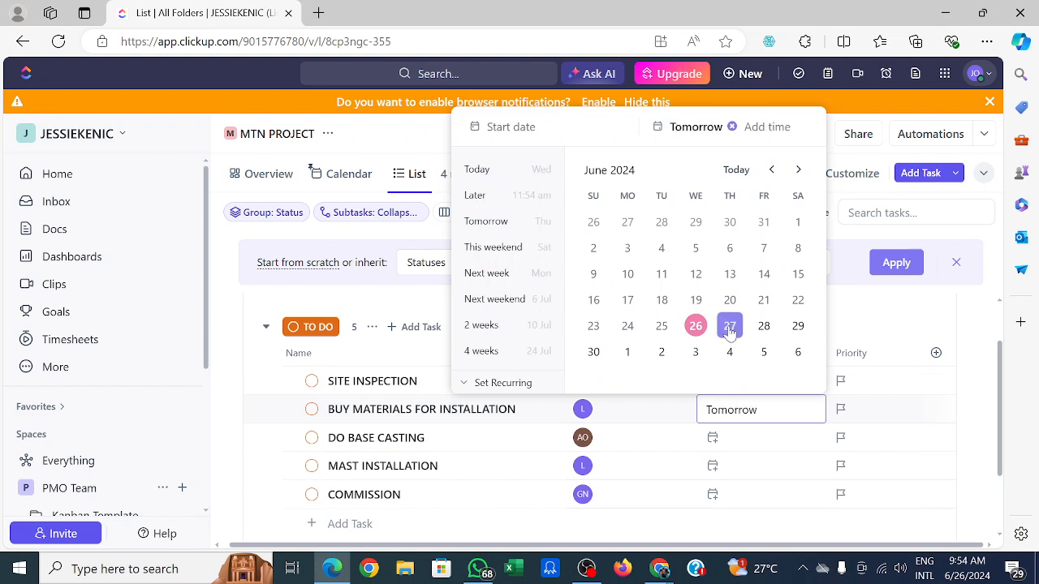
pyautogui.click(798, 326)
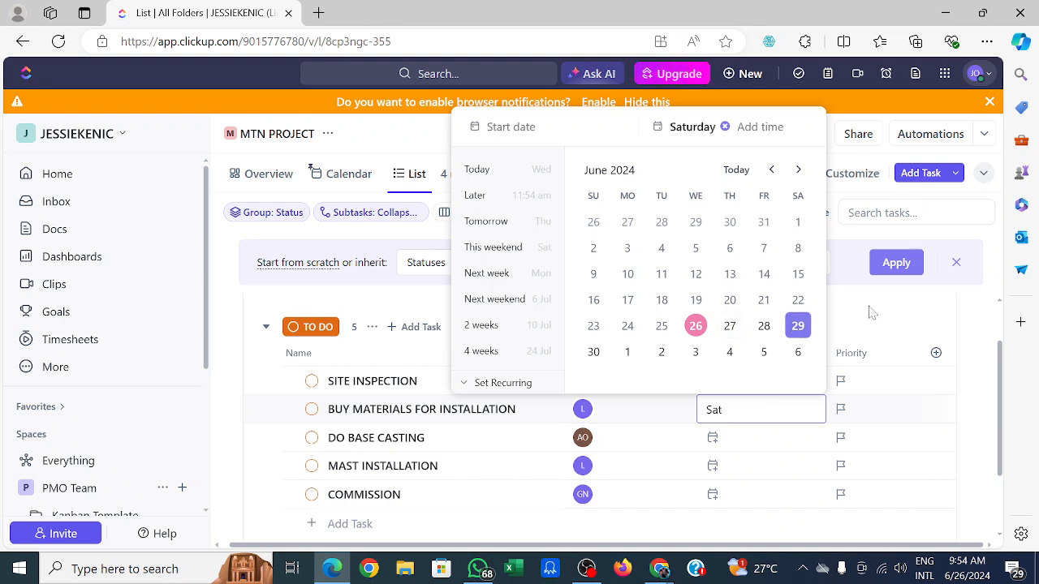
pyautogui.click(912, 318)
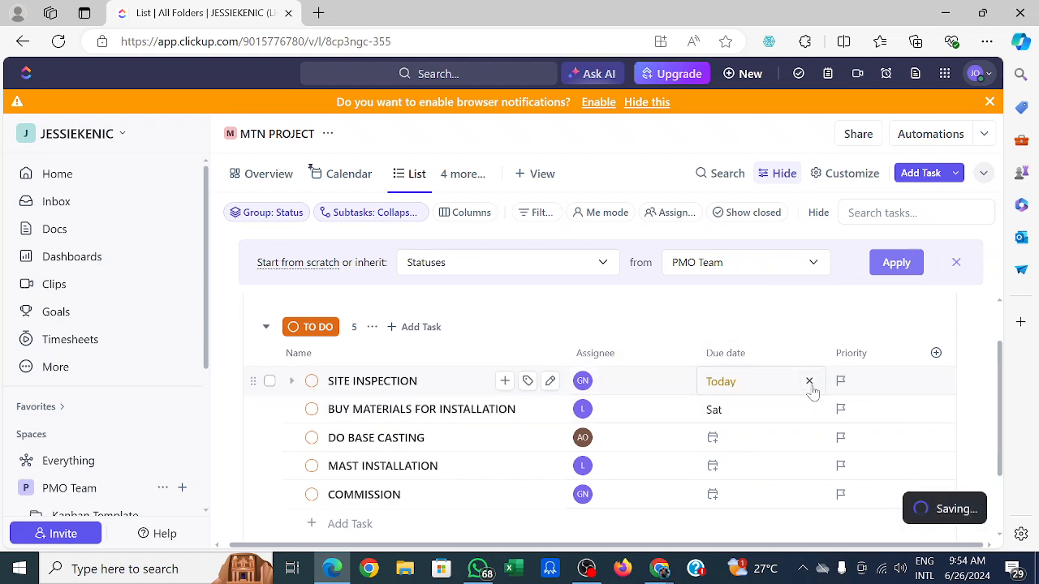
# Set DO BASE CASTING's due date to 26 June and MAST INSTALLATION's due date to 27 June 2024.
pyautogui.click(720, 446)
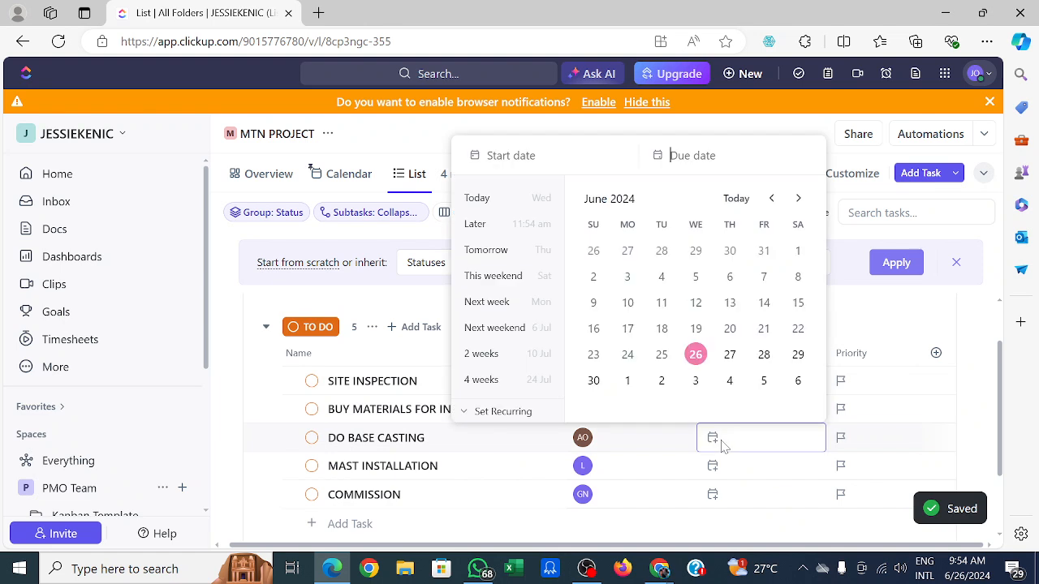
pyautogui.click(696, 357)
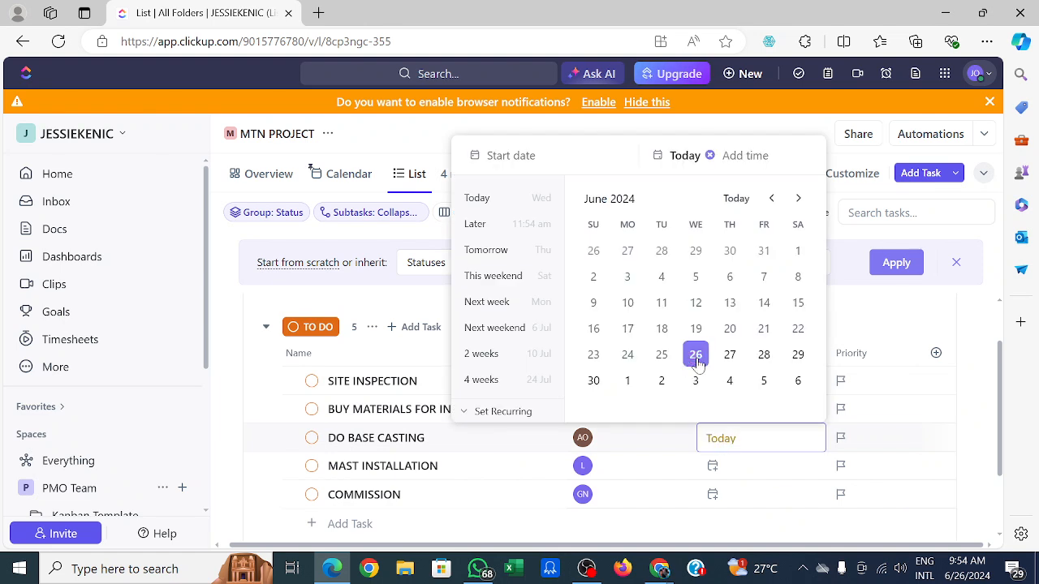
pyautogui.click(726, 475)
pyautogui.click(710, 475)
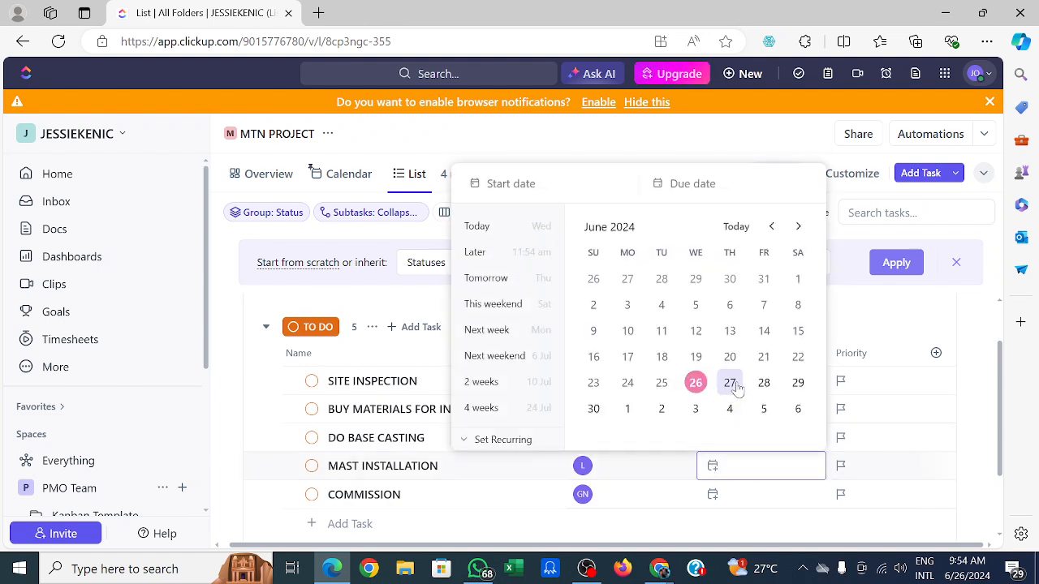
pyautogui.click(730, 385)
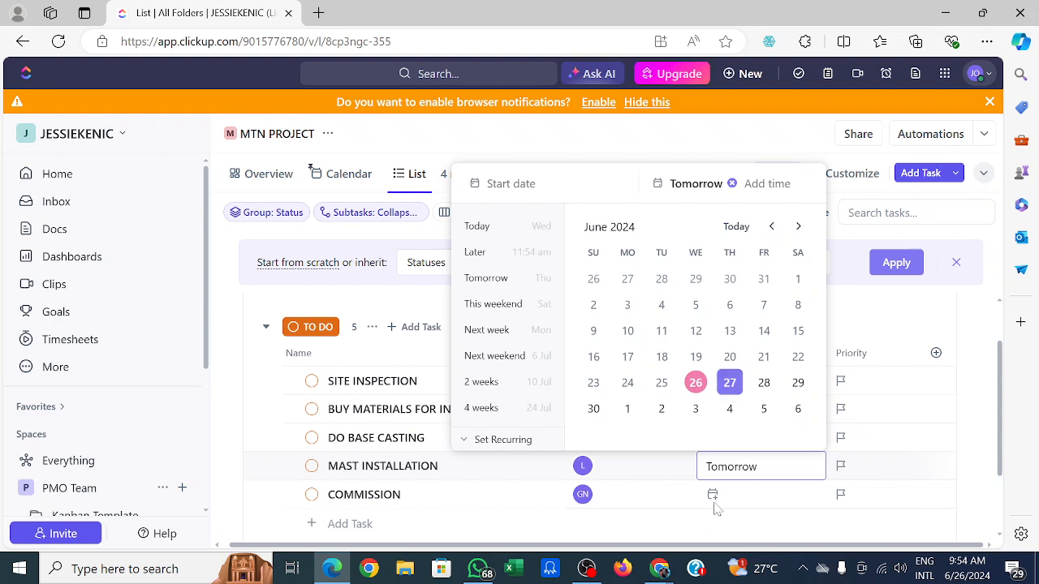
pyautogui.click(714, 501)
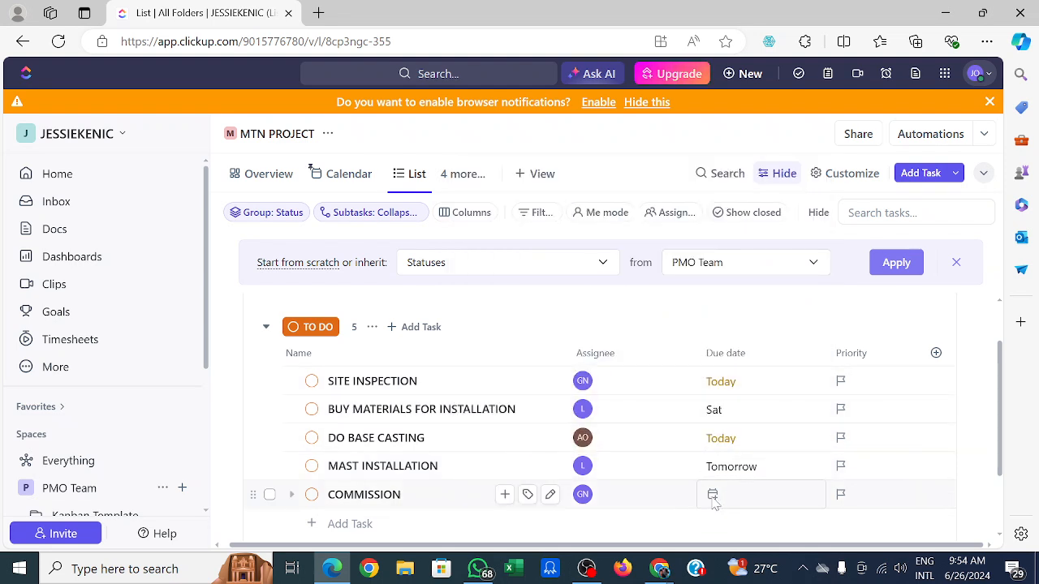
# Set the COMMISSION task's due date to 27 June 2024 (Tomorrow).
pyautogui.click(712, 496)
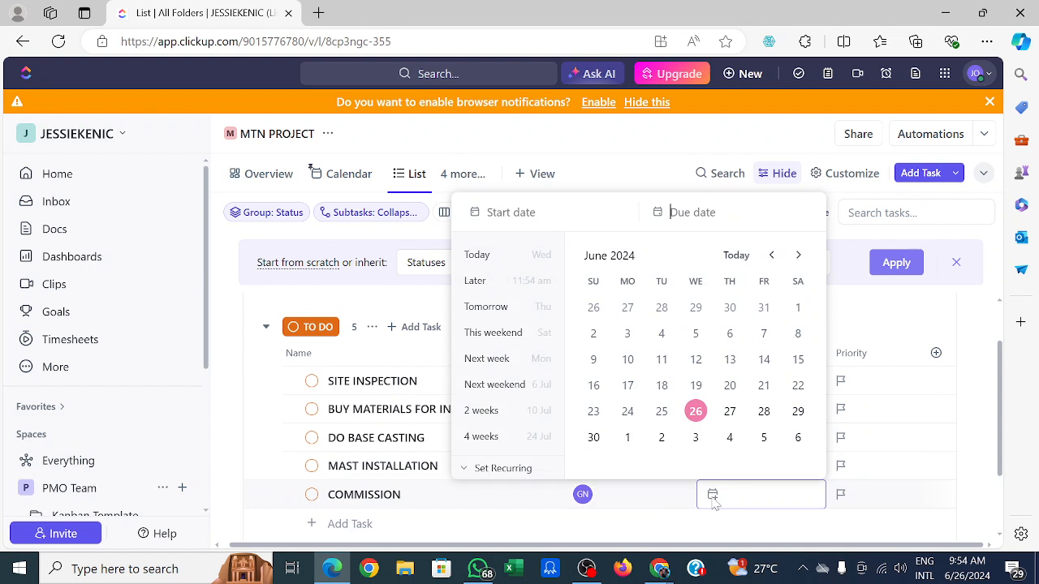
pyautogui.click(730, 412)
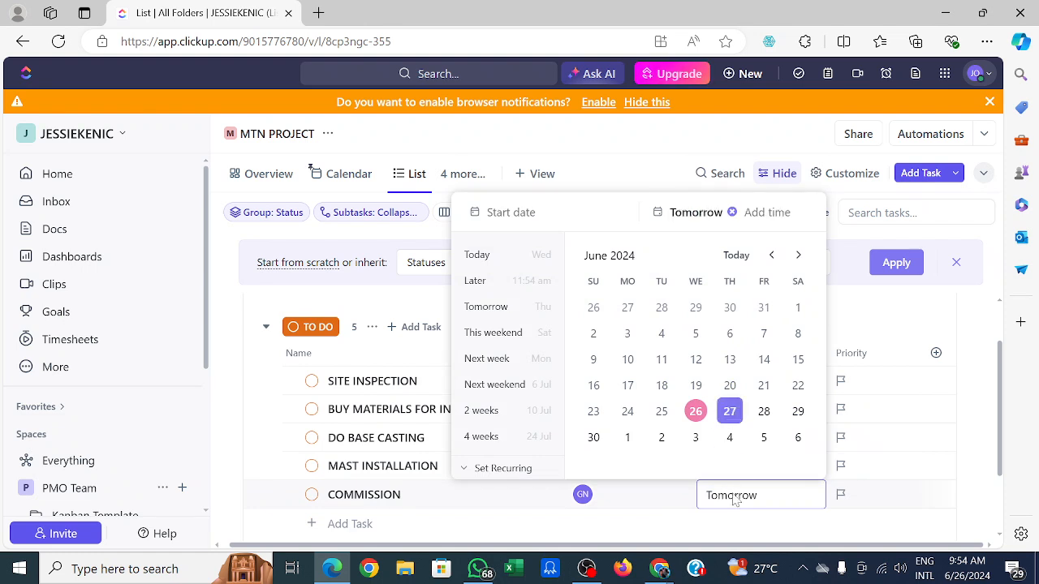
pyautogui.click(876, 327)
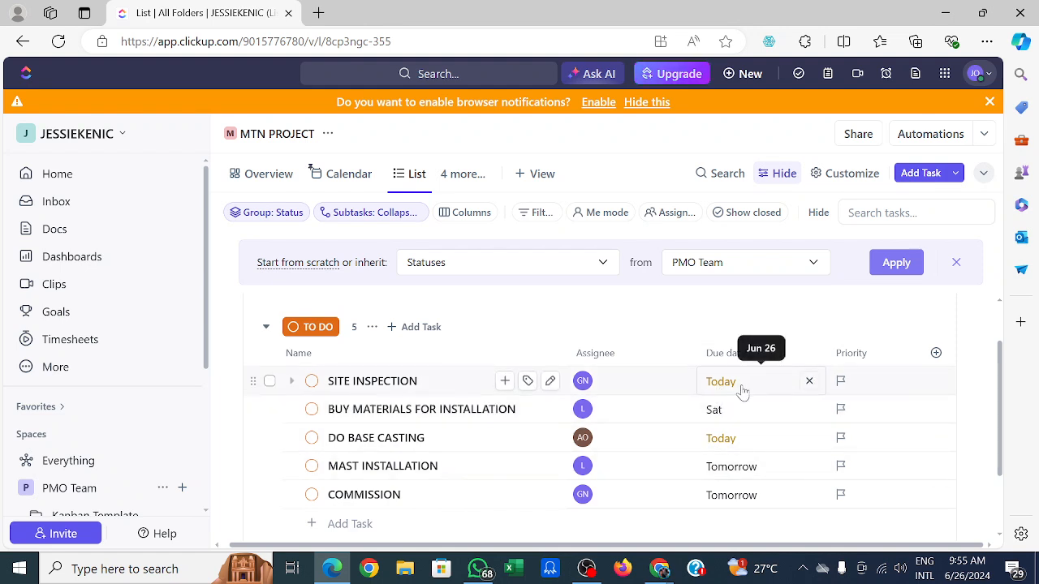
# Set SITE INSPECTION's priority to Urgent and BUY MATERIALS FOR INSTALLATION's priority to Normal.
pyautogui.click(846, 385)
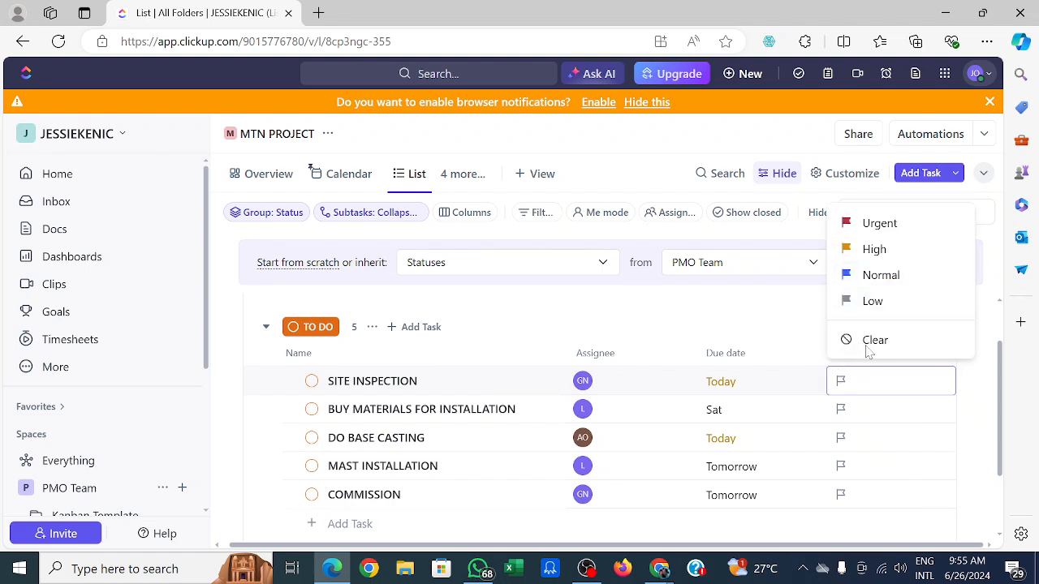
pyautogui.click(876, 224)
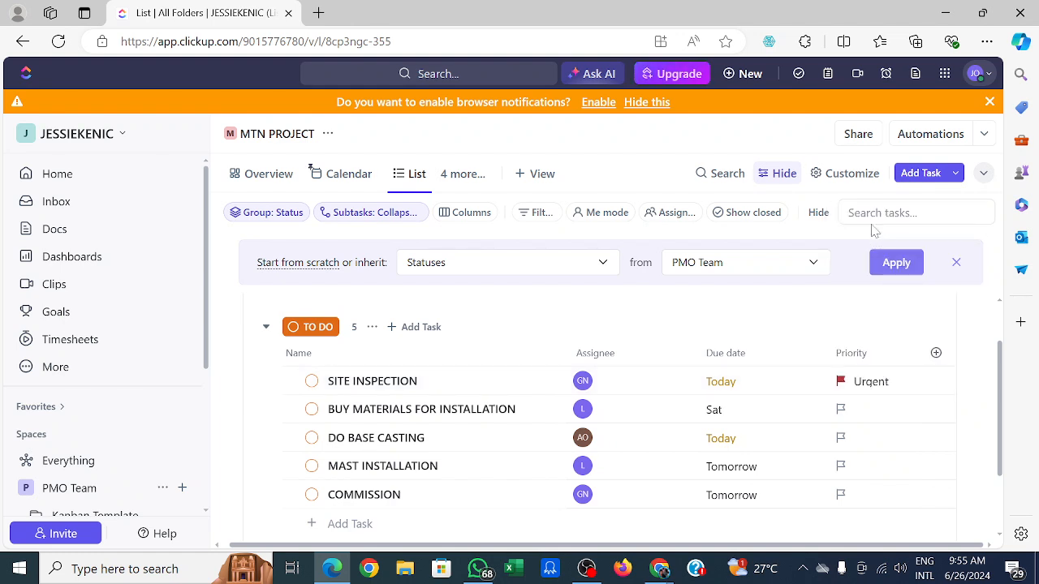
pyautogui.click(846, 413)
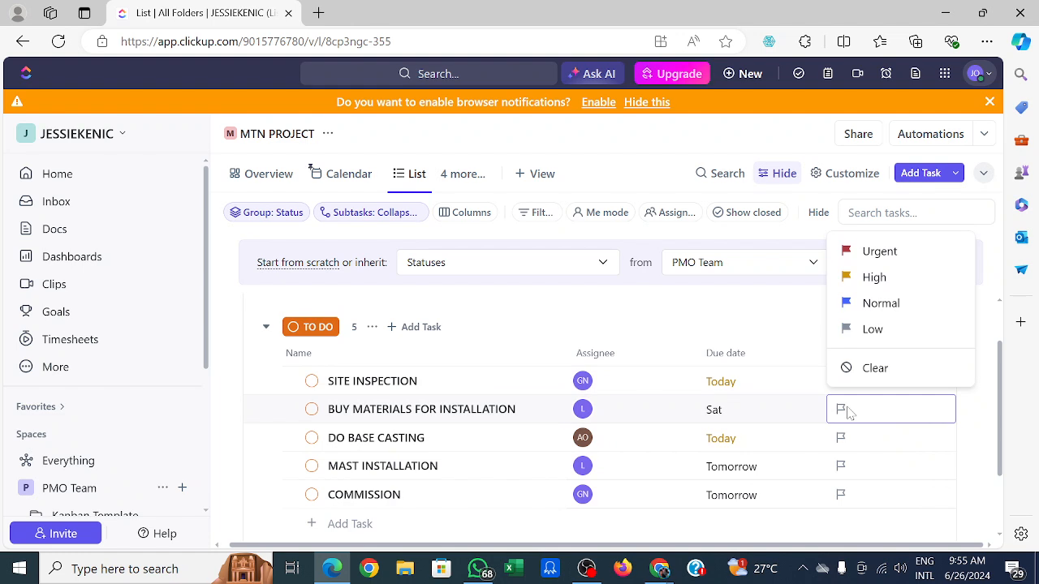
pyautogui.click(878, 303)
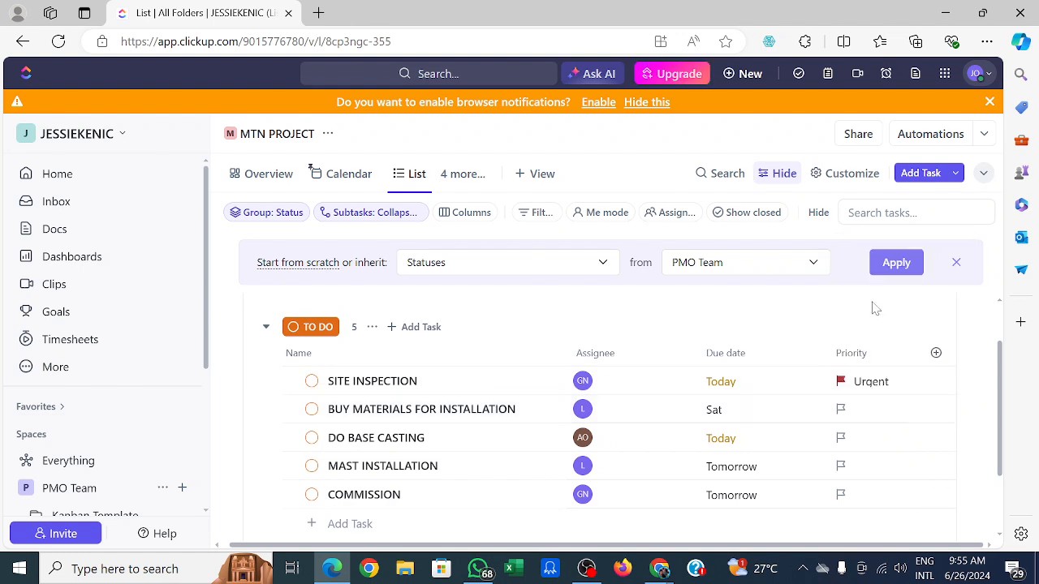
# Set DO BASE CASTING's priority to High, and MAST INSTALLATION and COMMISSION priorities to Low.
pyautogui.click(846, 441)
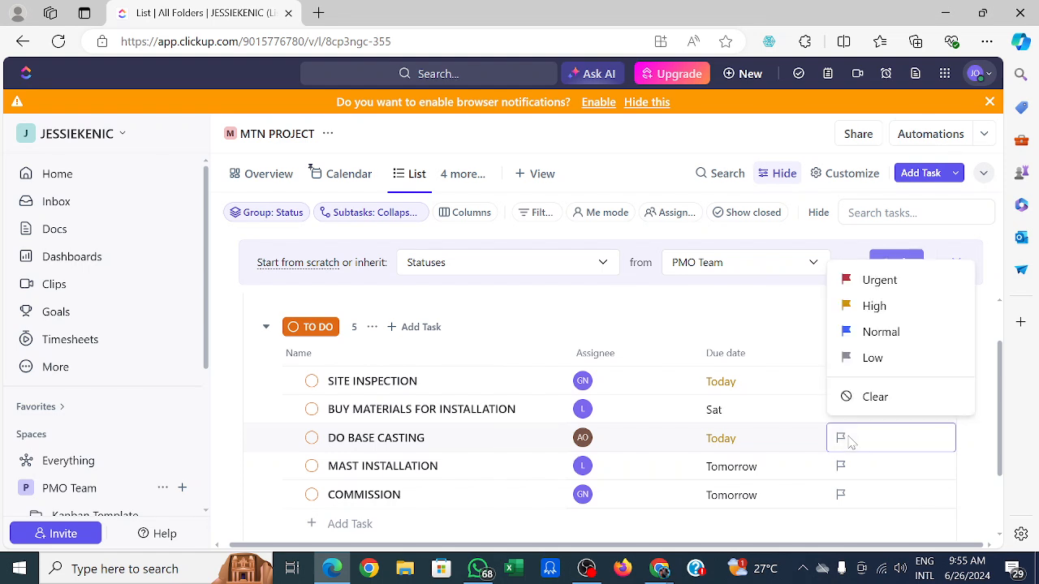
pyautogui.click(875, 311)
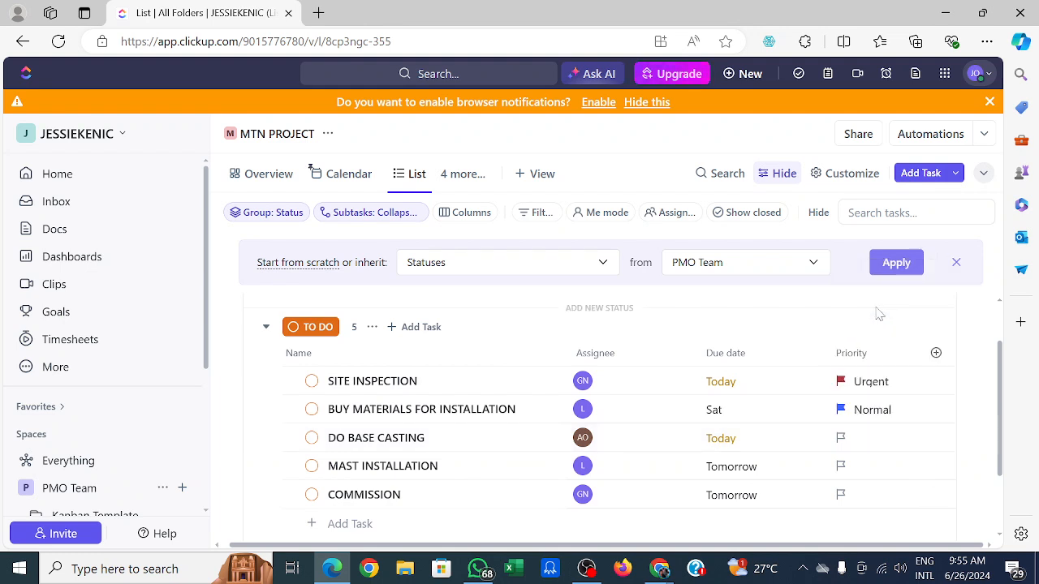
pyautogui.click(846, 471)
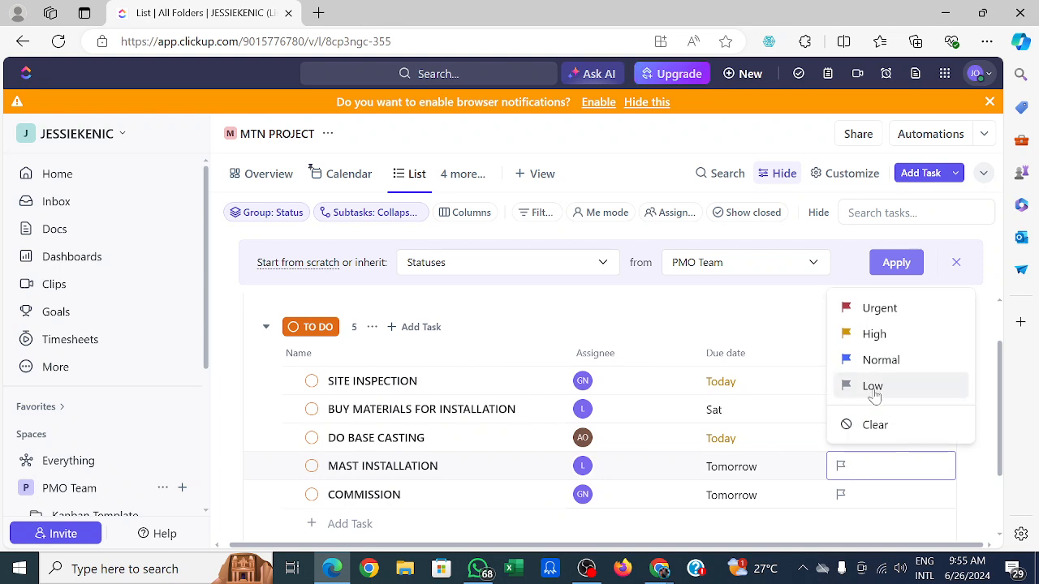
pyautogui.click(874, 391)
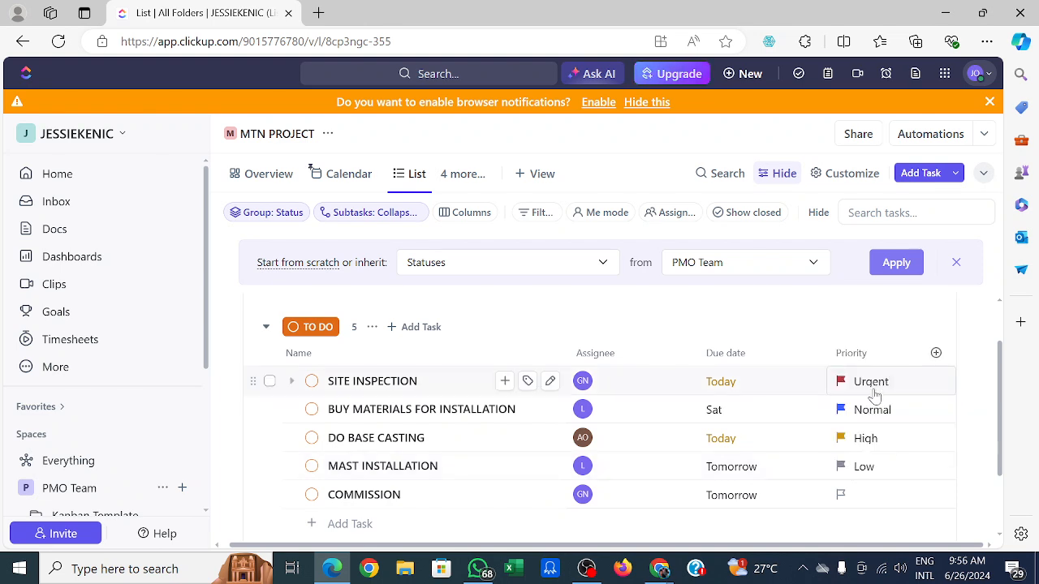
pyautogui.click(849, 497)
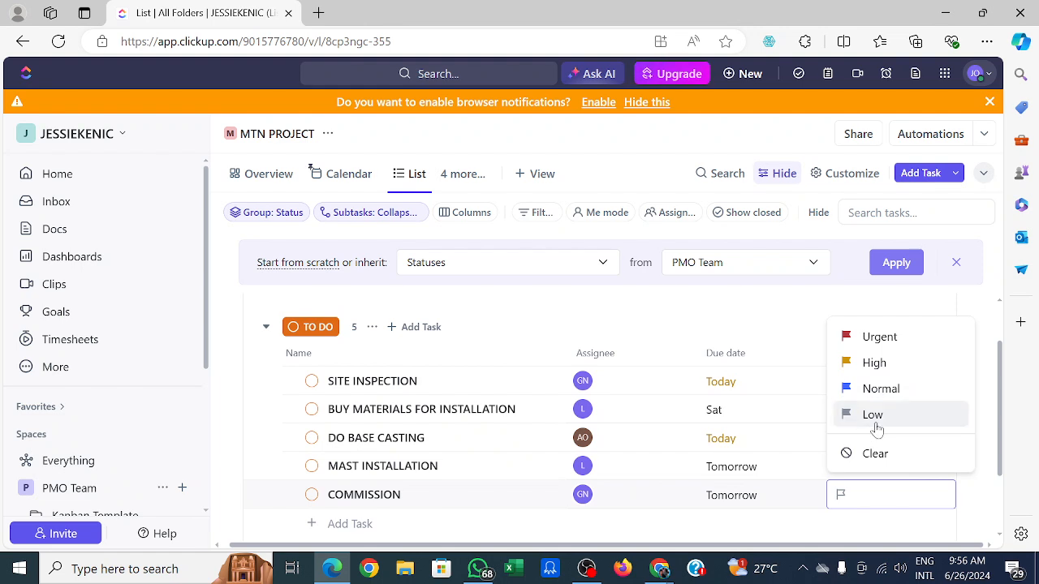
pyautogui.click(873, 415)
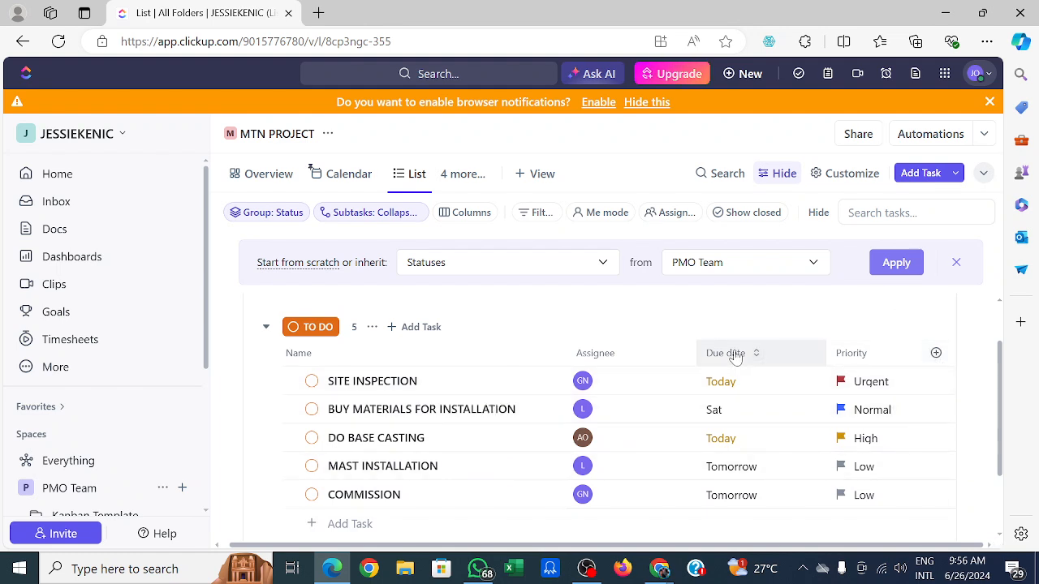
# Start a new Labels custom field named LABEL for the list.
pyautogui.click(936, 354)
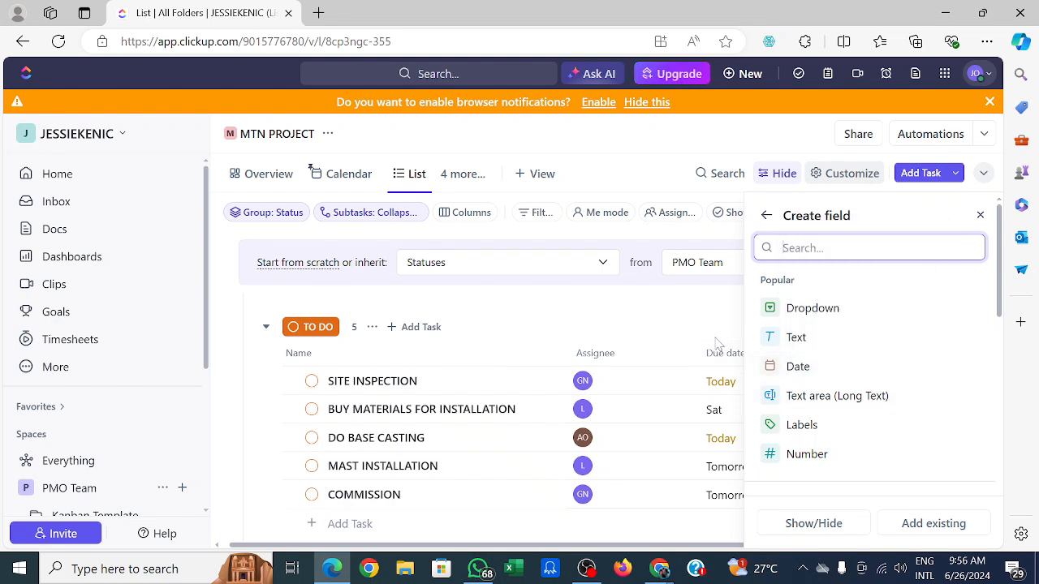
pyautogui.click(807, 430)
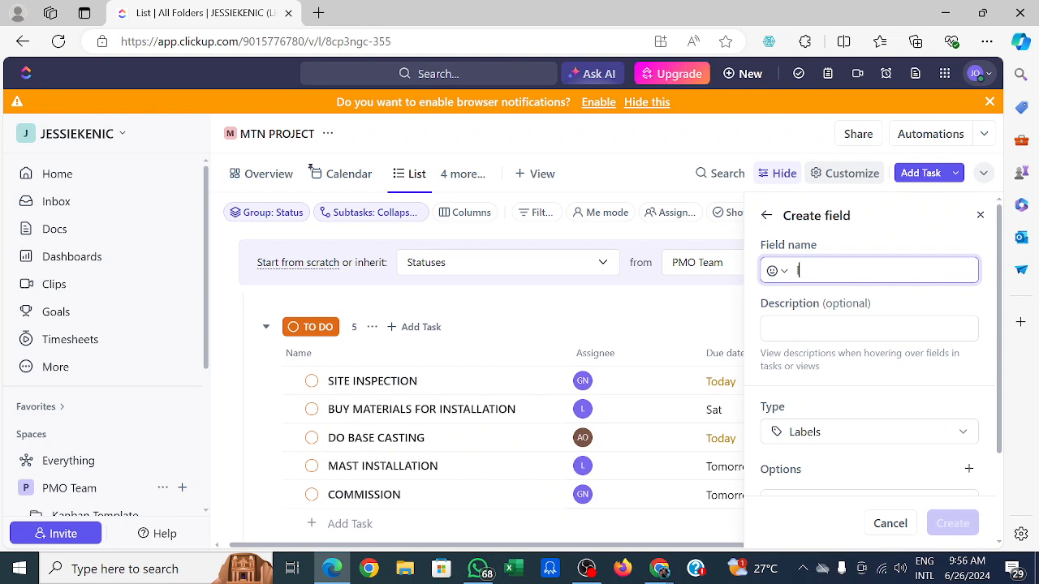
pyautogui.write('LABEL')
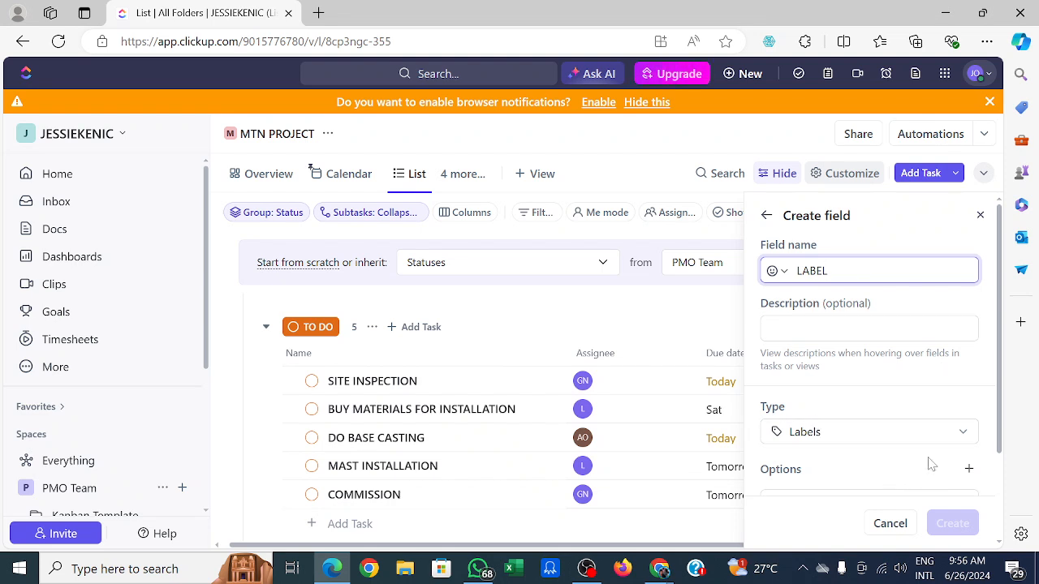
pyautogui.click(964, 438)
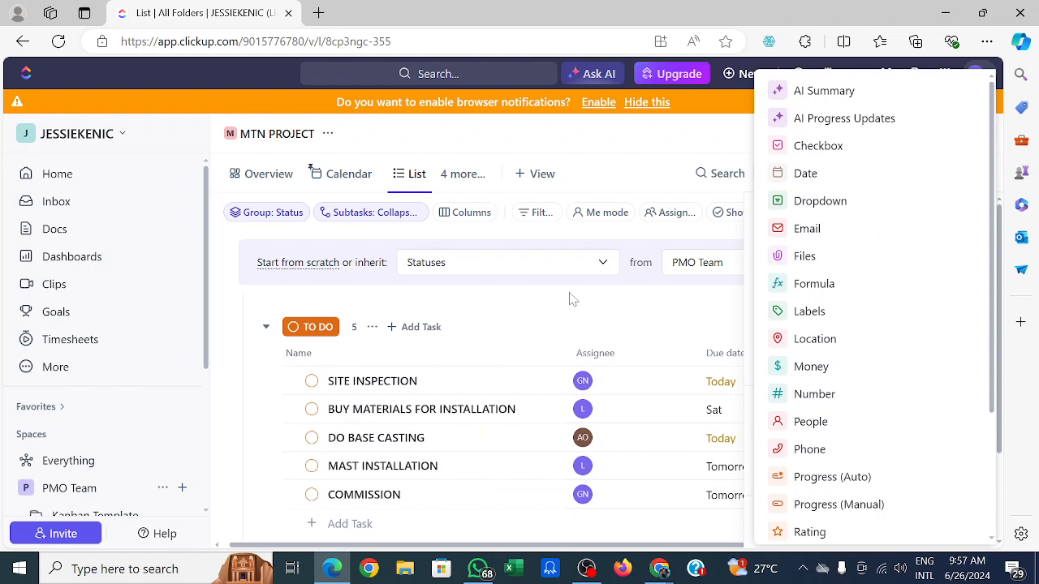
pyautogui.click(585, 321)
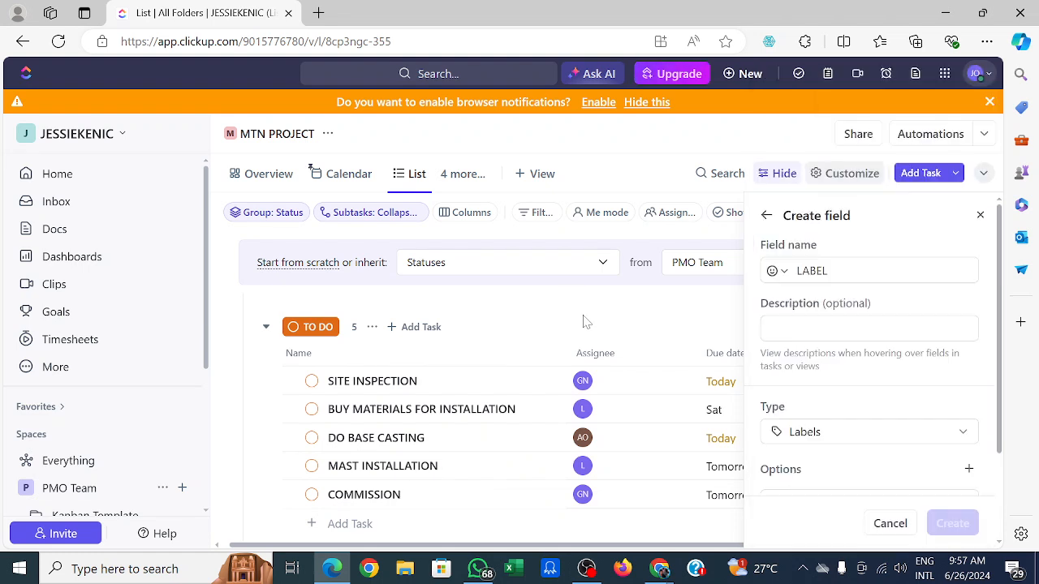
# Add the label options IN PROGRESS, STUCK and COMPLETED to the LABEL field.
pyautogui.click(969, 470)
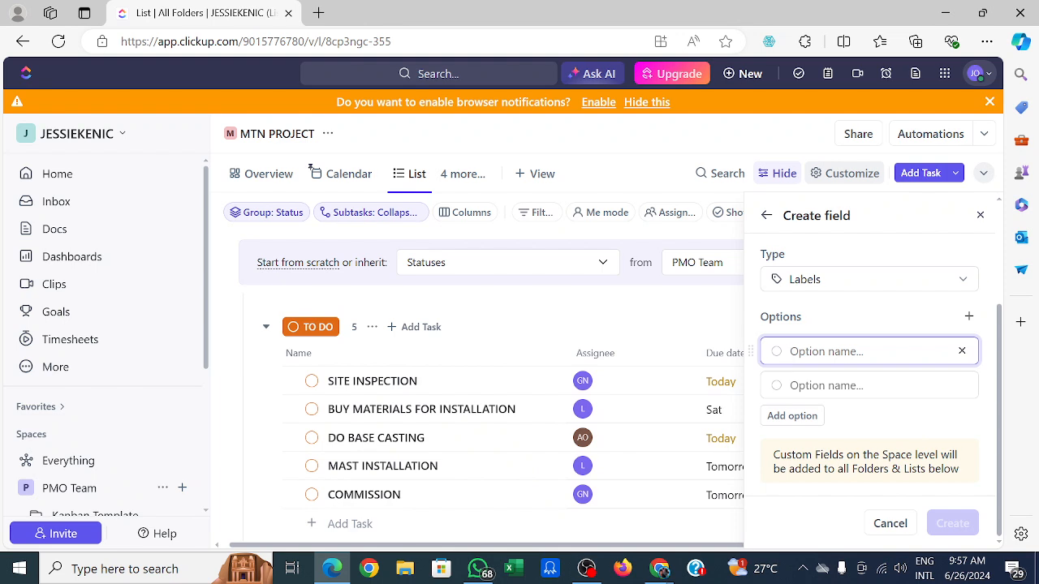
pyautogui.write('IN PROGRESS')
pyautogui.press('Return')
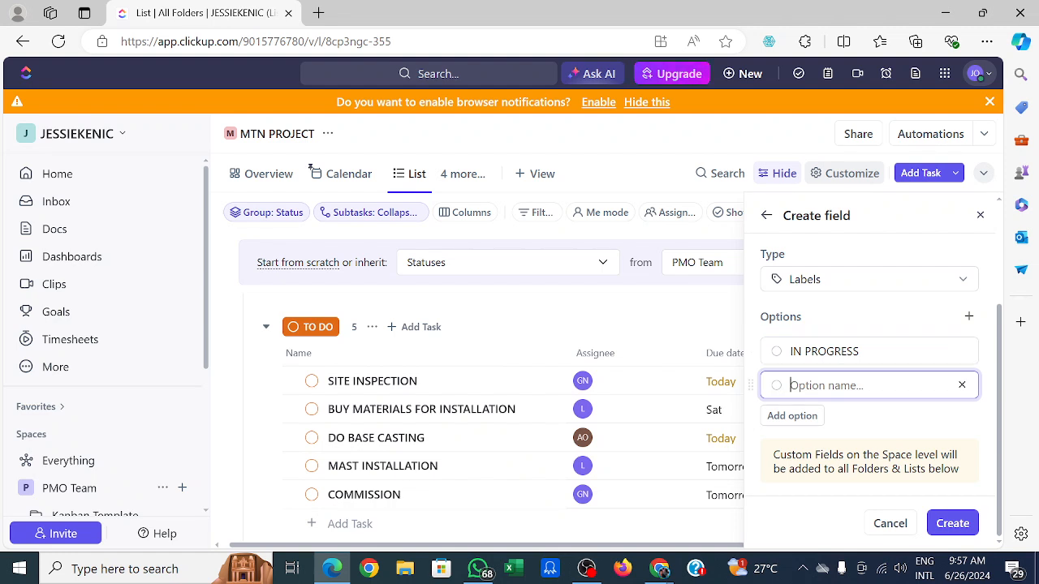
pyautogui.write('ST')
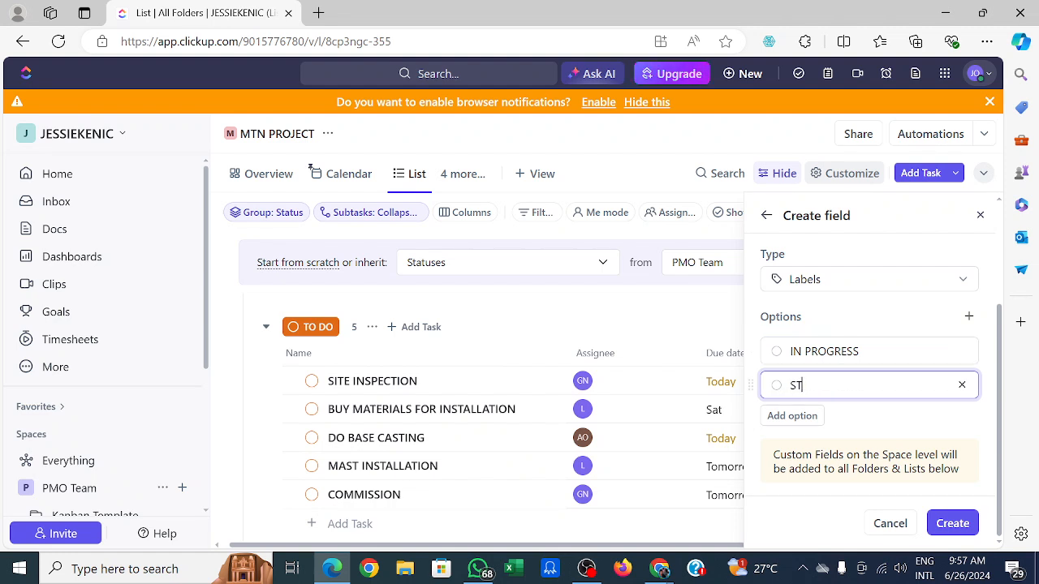
pyautogui.write('UCK')
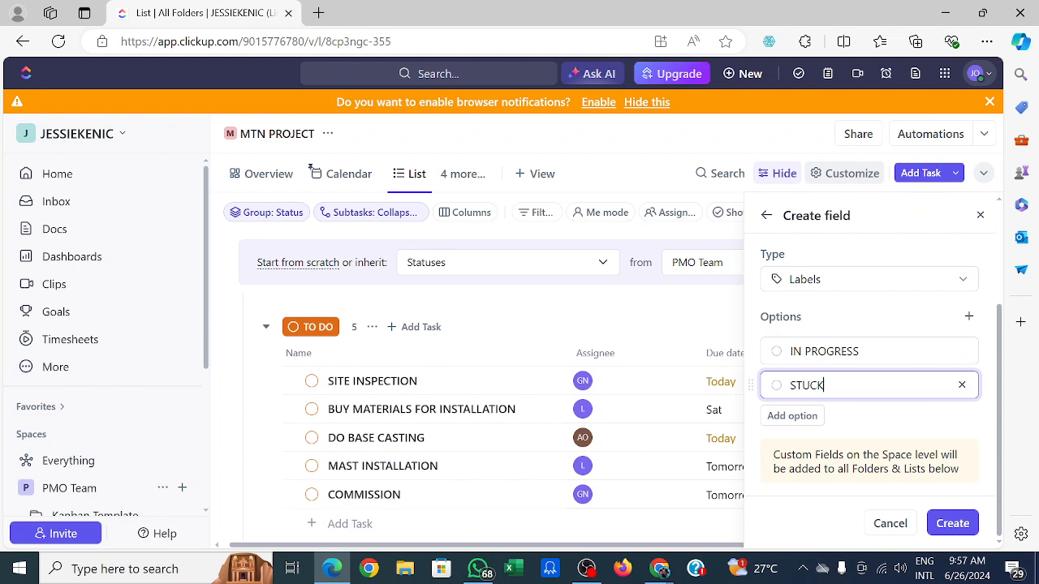
pyautogui.click(793, 417)
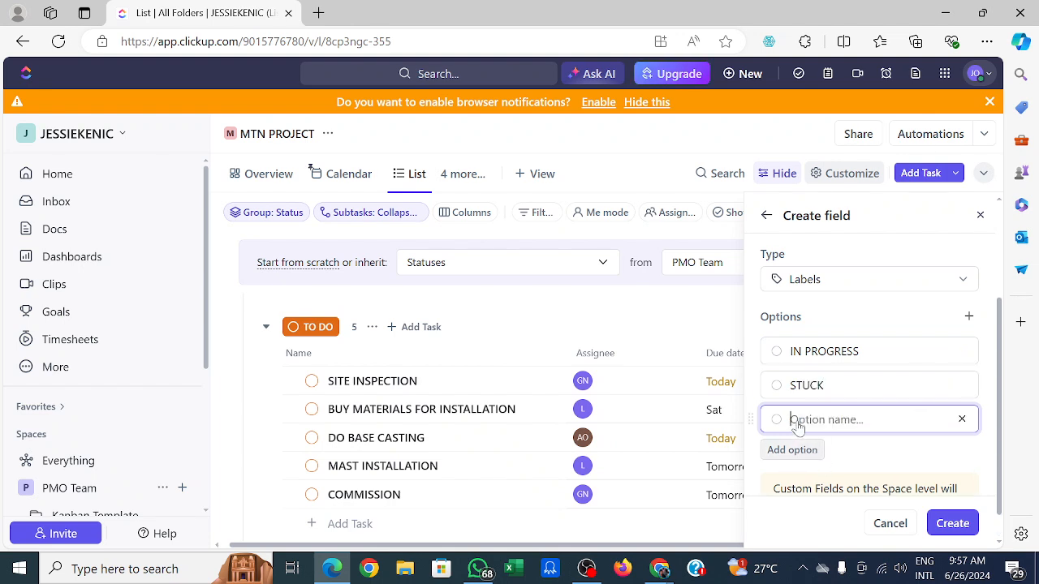
pyautogui.write('COMPLETED')
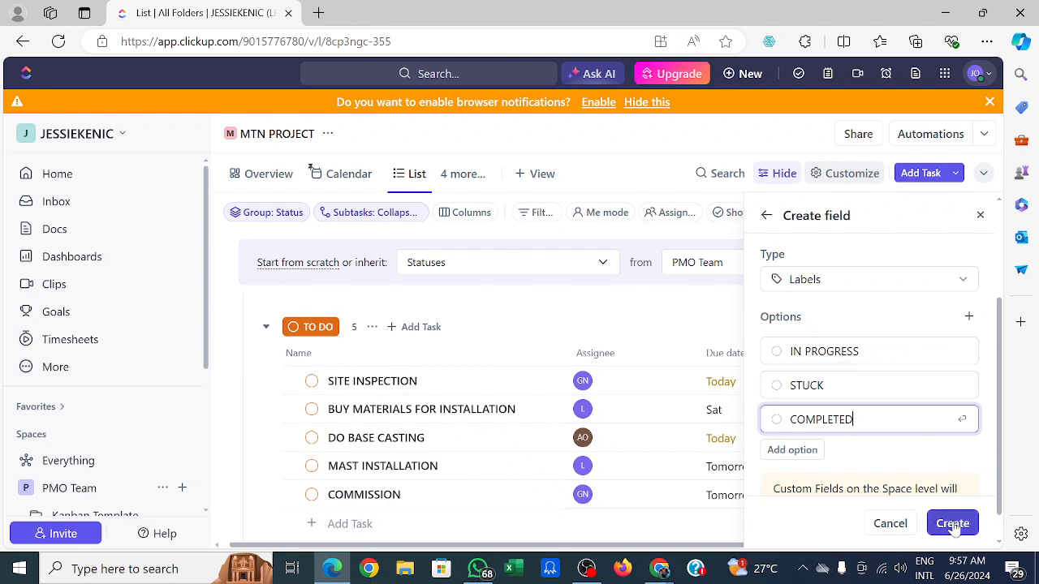
# Colour STUCK red and IN PROGRESS and COMPLETED green, then create the LABEL field.
pyautogui.click(771, 389)
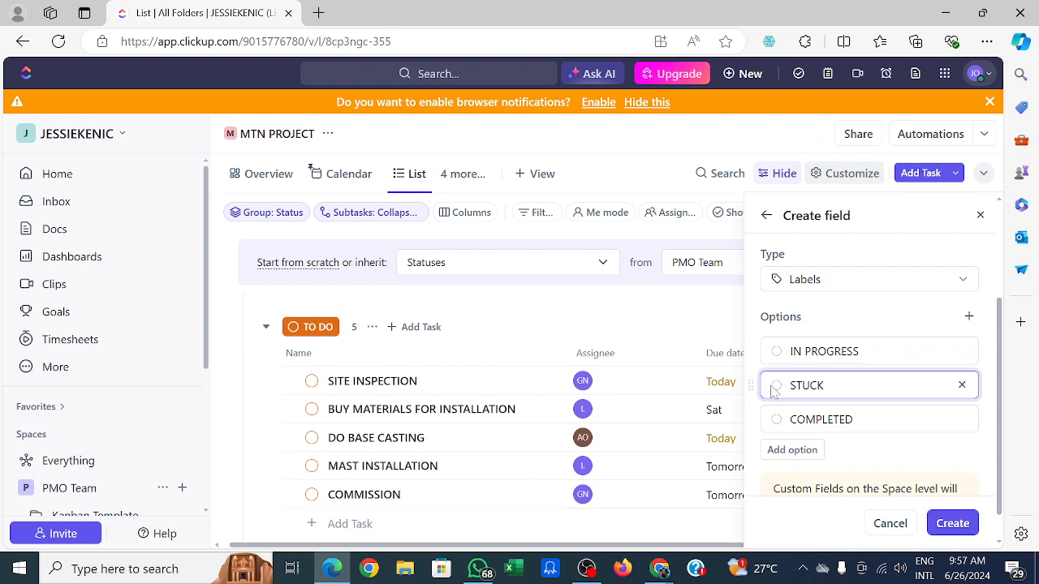
pyautogui.click(774, 387)
pyautogui.click(774, 387)
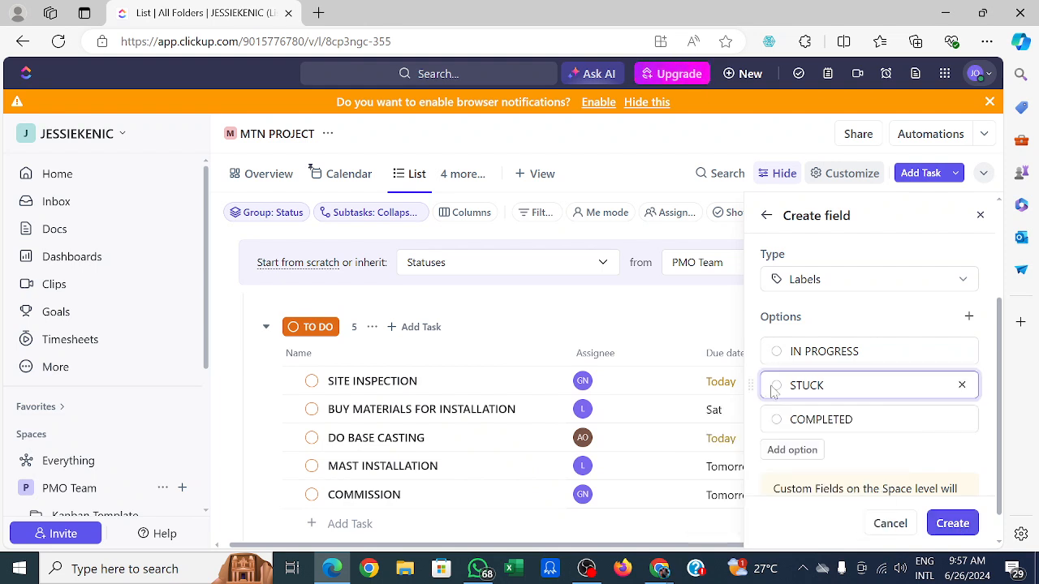
pyautogui.click(775, 387)
pyautogui.click(755, 440)
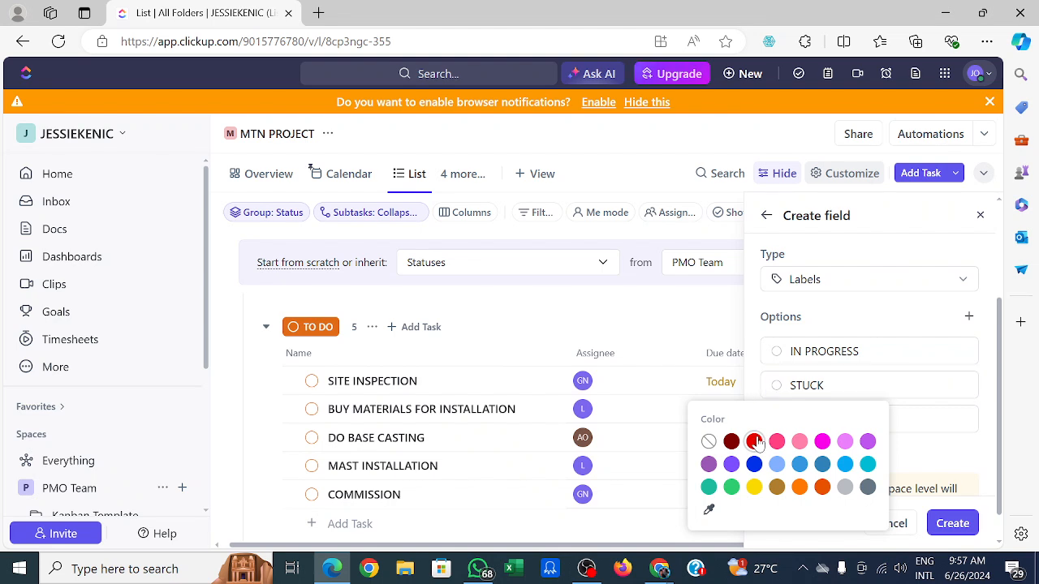
pyautogui.click(777, 352)
pyautogui.click(777, 352)
pyautogui.click(778, 352)
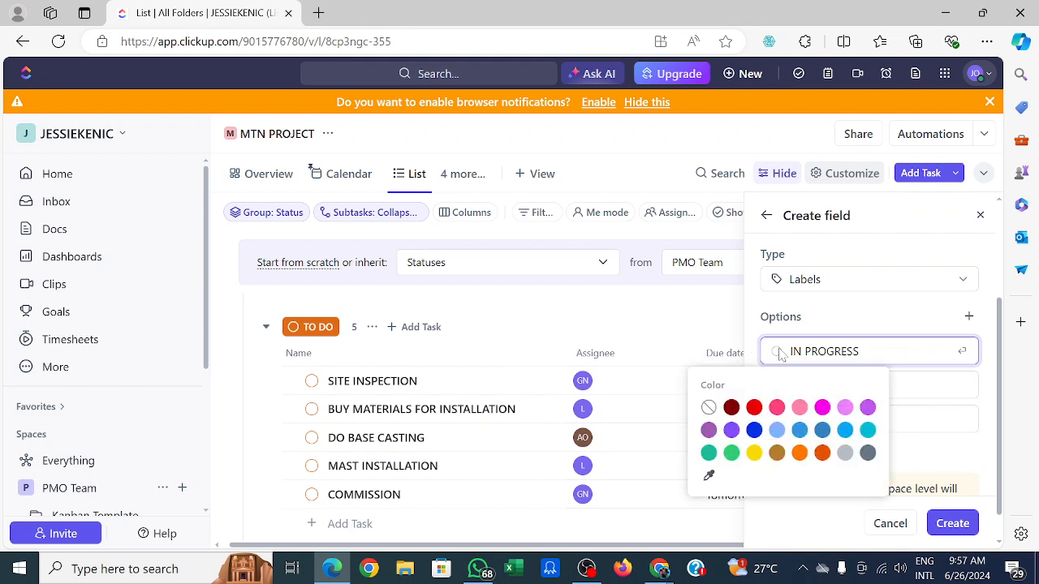
pyautogui.click(731, 452)
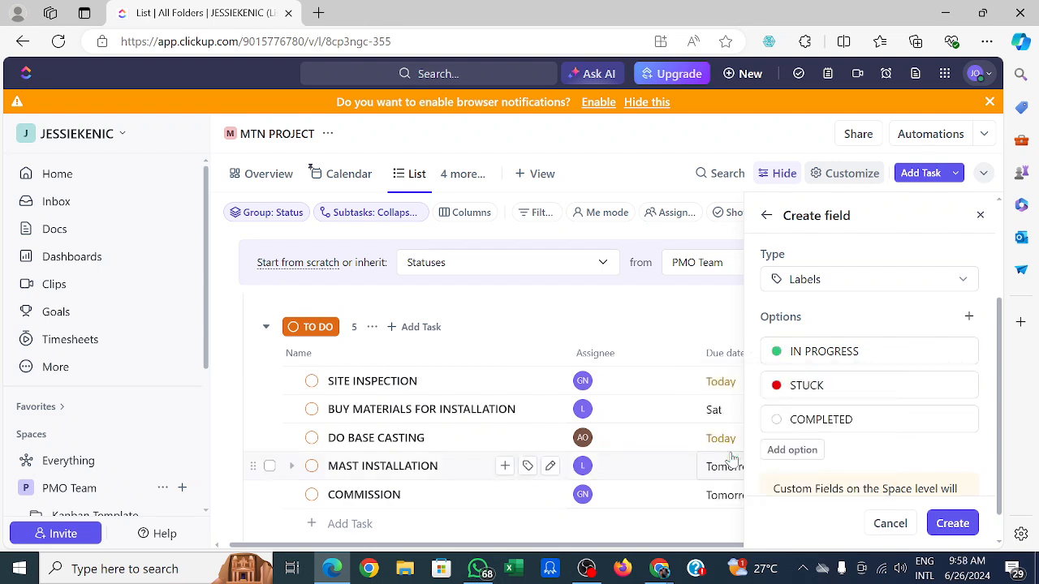
pyautogui.click(776, 422)
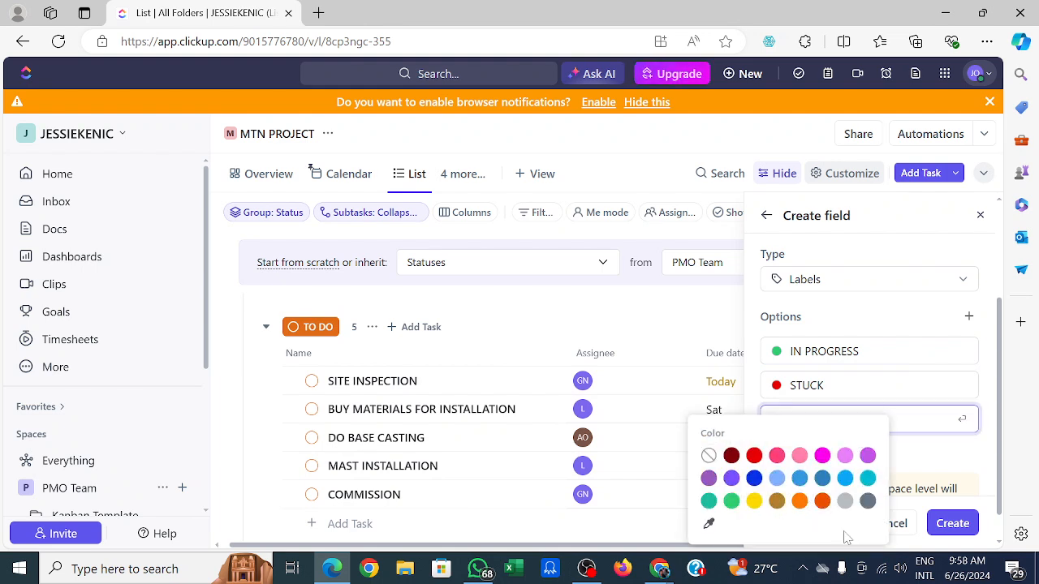
pyautogui.click(731, 501)
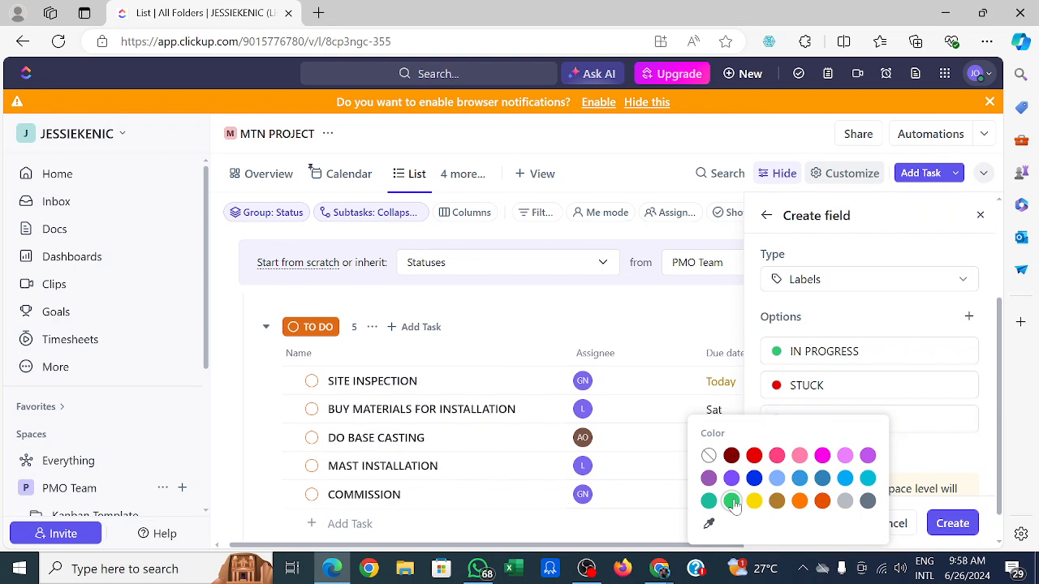
pyautogui.click(952, 525)
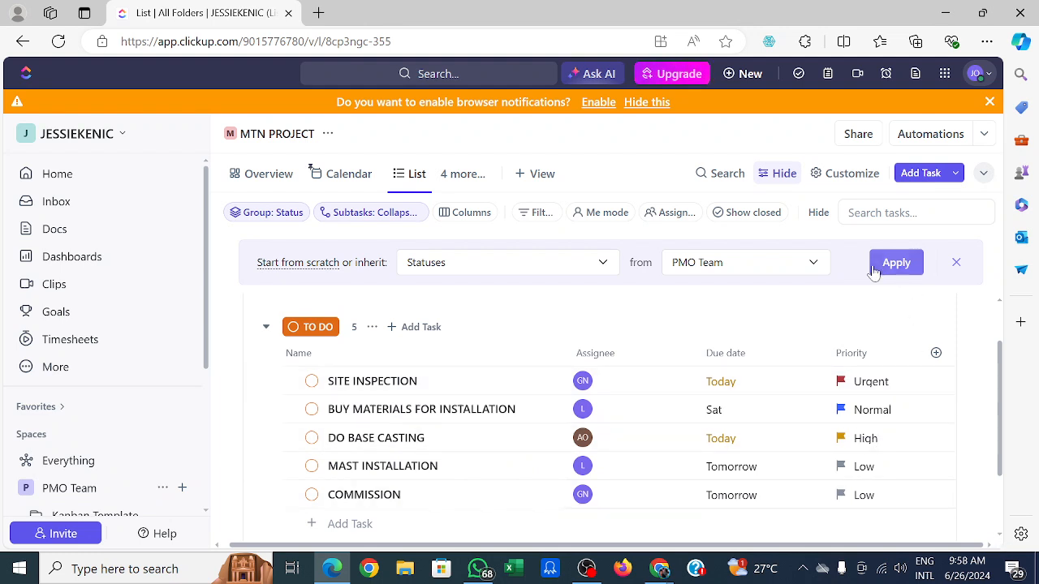
# Turn on the Comments field in the list's customize settings.
pyautogui.click(851, 173)
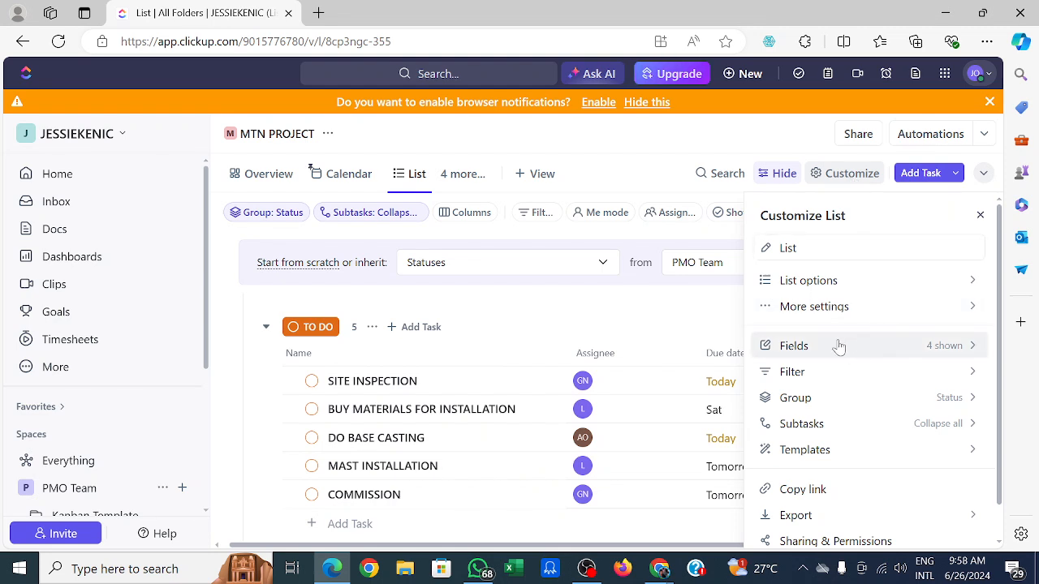
pyautogui.scroll(-1, 998, 542)
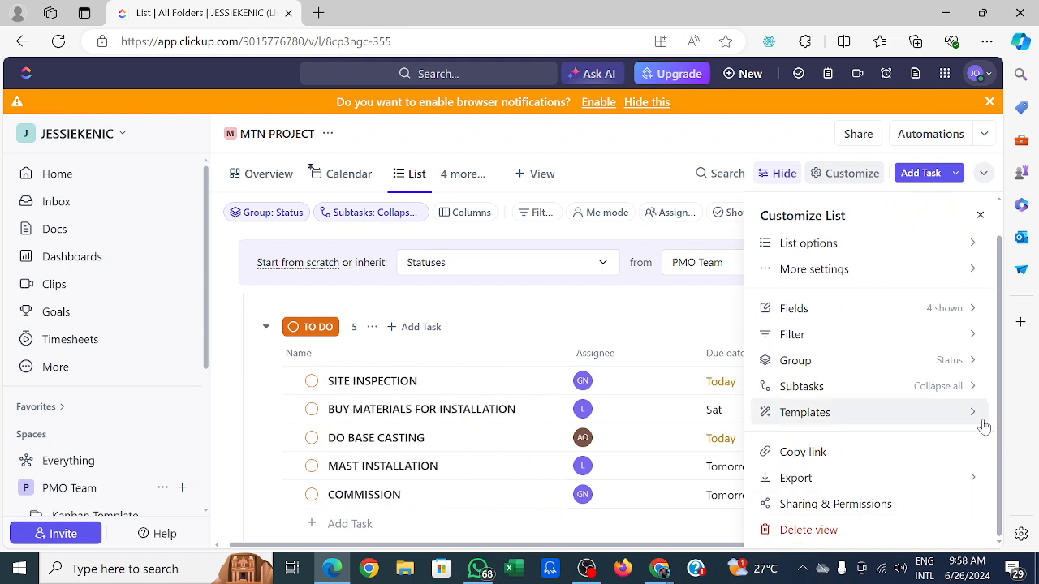
pyautogui.scroll(1, 1000, 235)
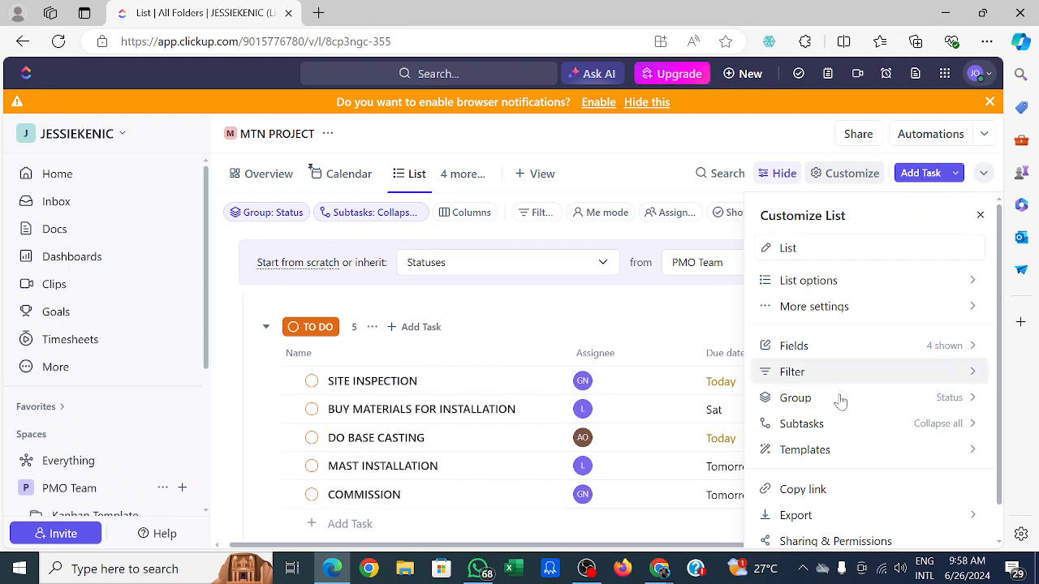
pyautogui.click(817, 350)
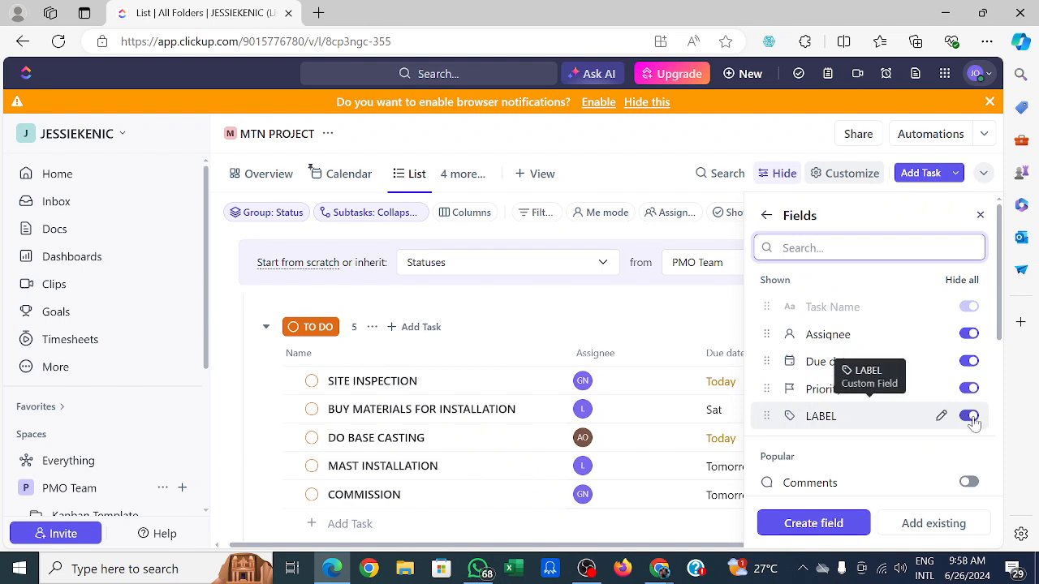
pyautogui.click(968, 483)
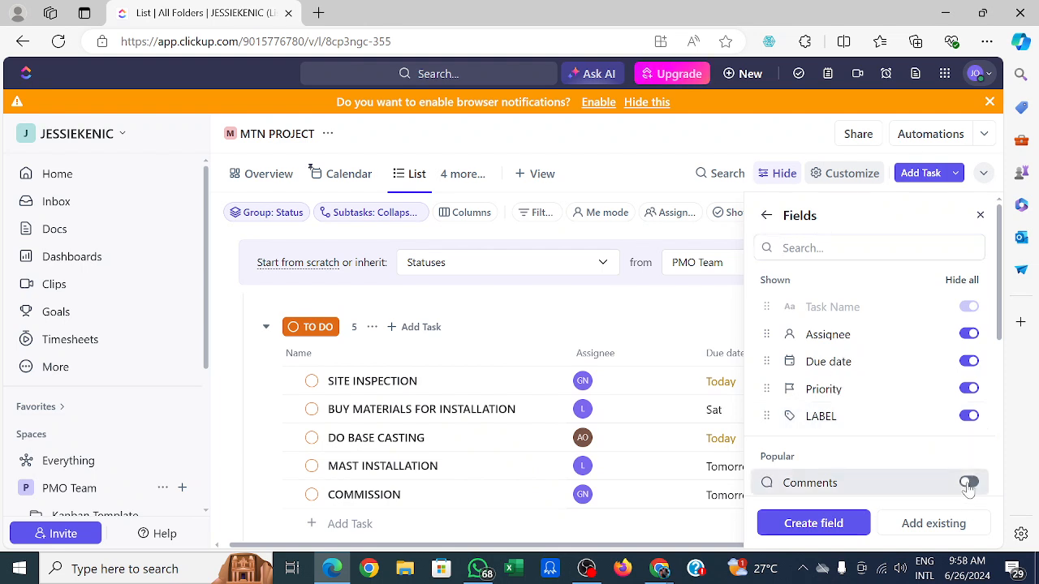
pyautogui.click(814, 523)
pyautogui.click(647, 318)
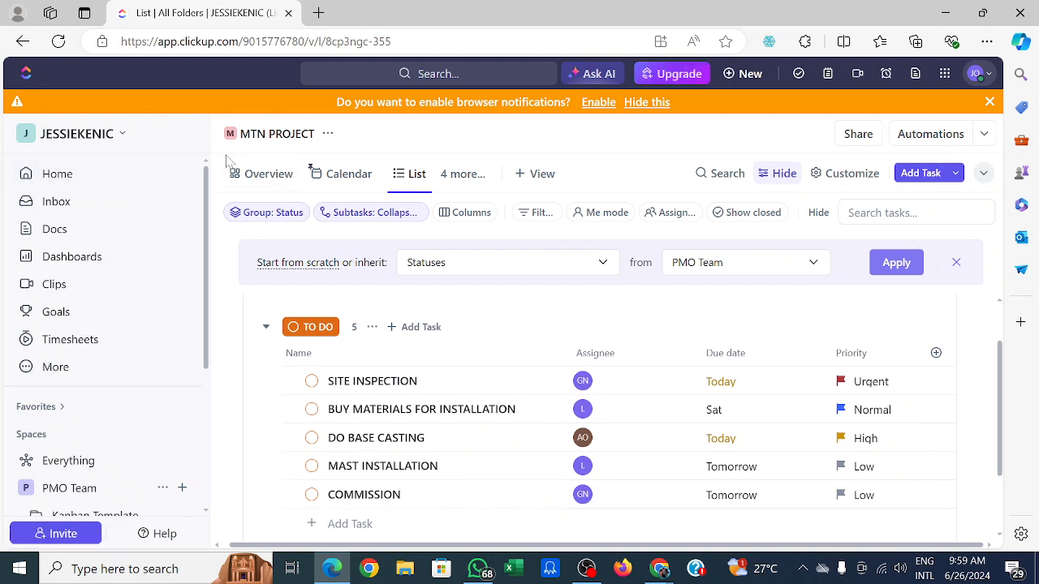
# Reload the page and scroll across the task list to examine its columns.
pyautogui.click(60, 42)
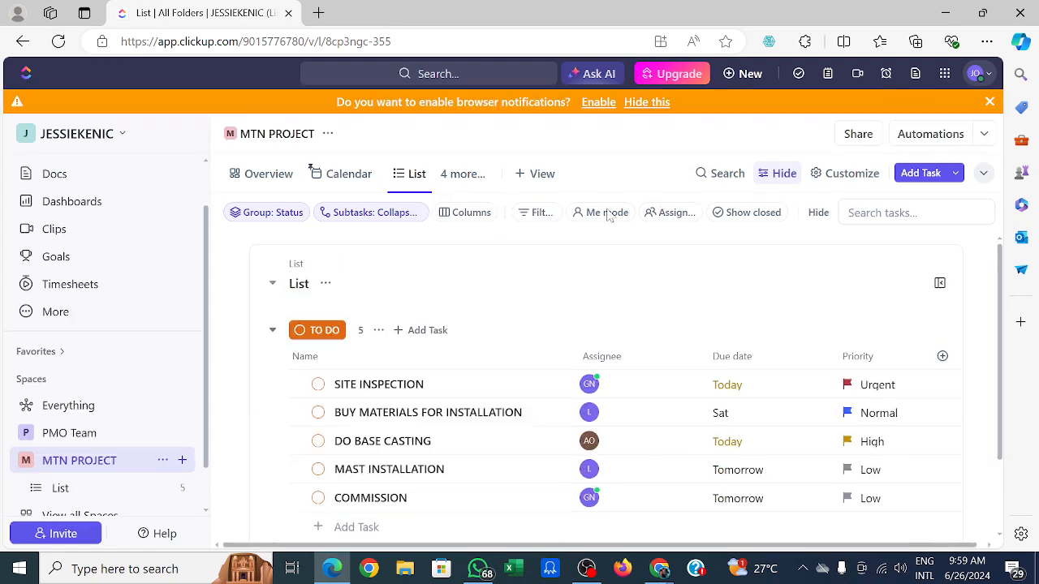
pyautogui.click(990, 548)
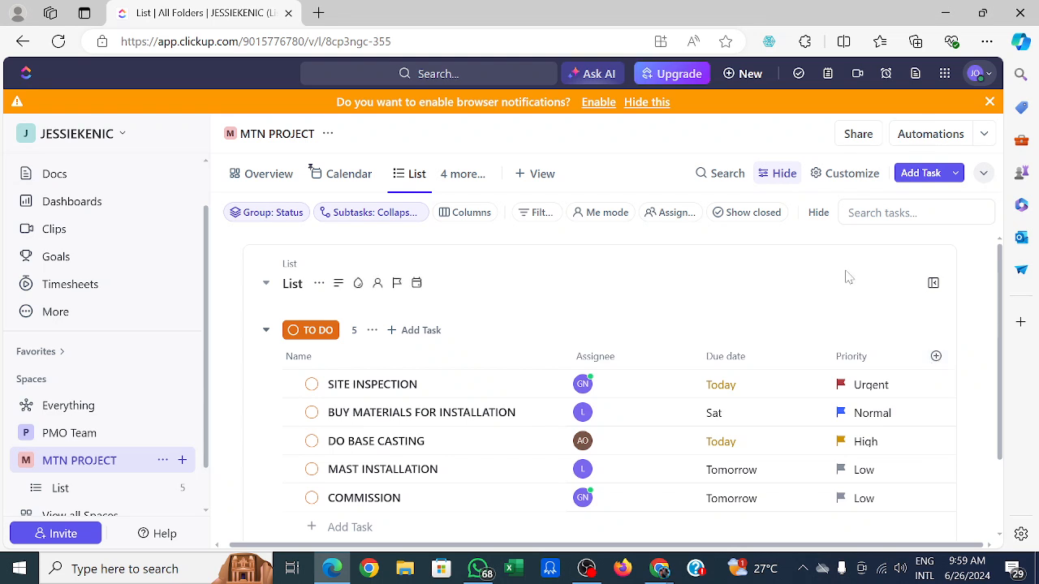
pyautogui.click(775, 177)
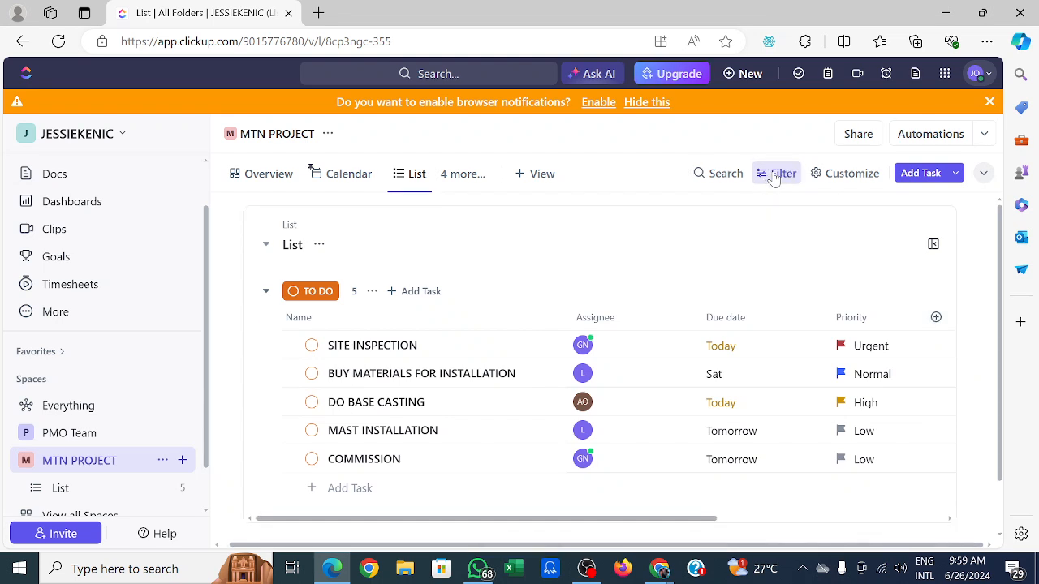
pyautogui.click(934, 318)
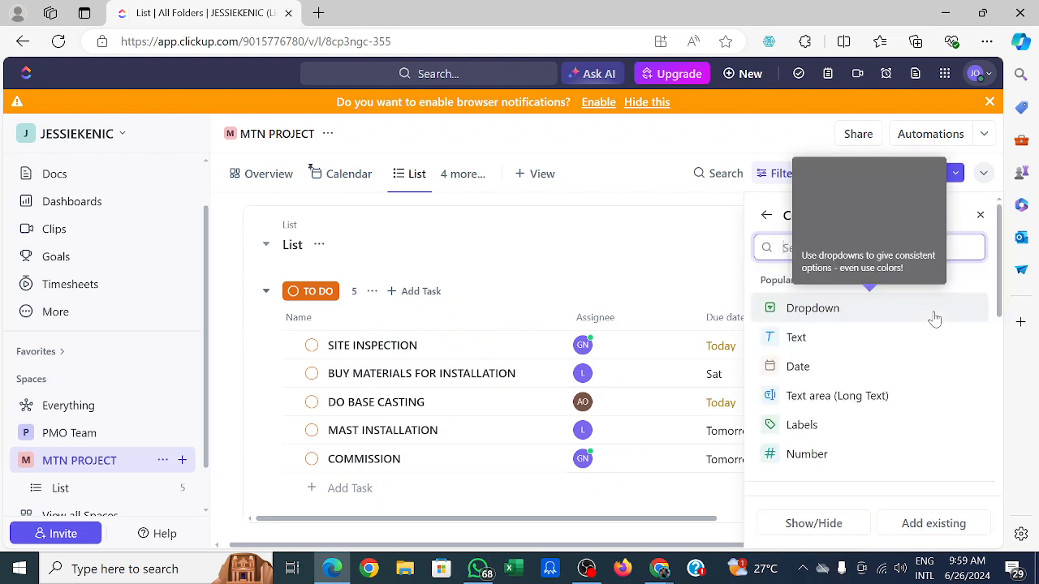
pyautogui.click(664, 248)
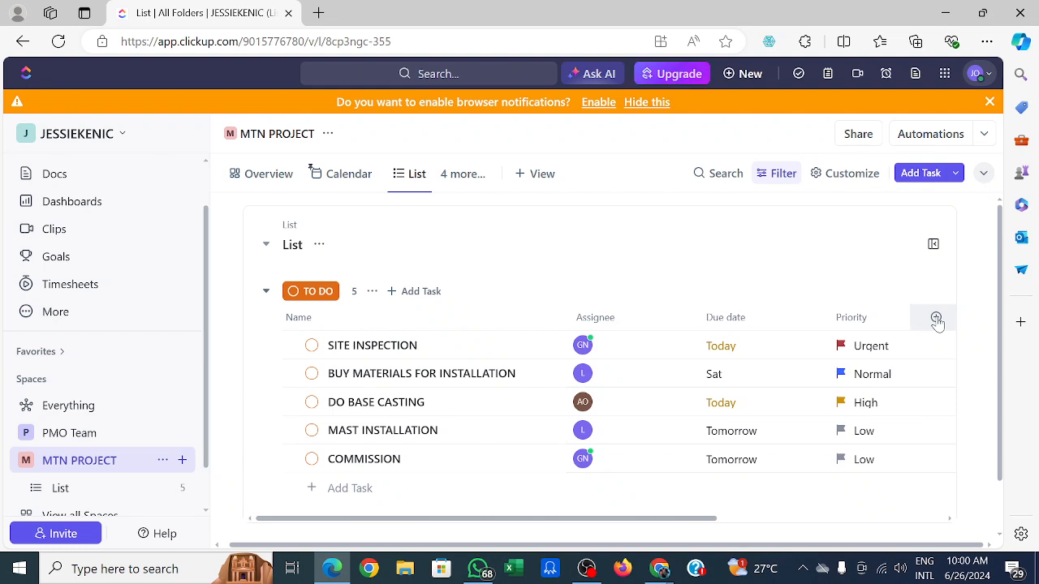
pyautogui.click(931, 356)
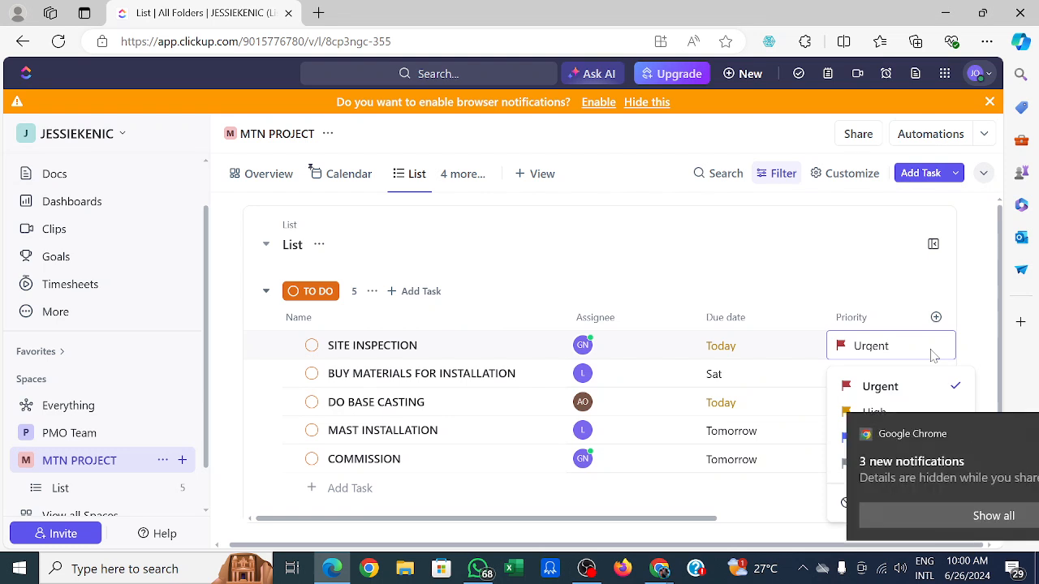
pyautogui.click(1003, 433)
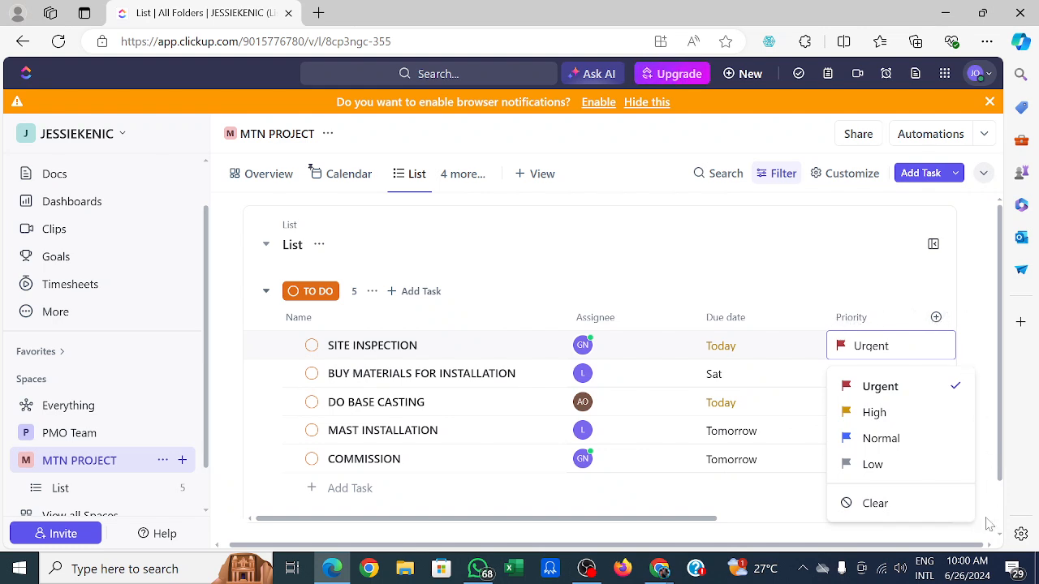
pyautogui.scroll(-2, 991, 545)
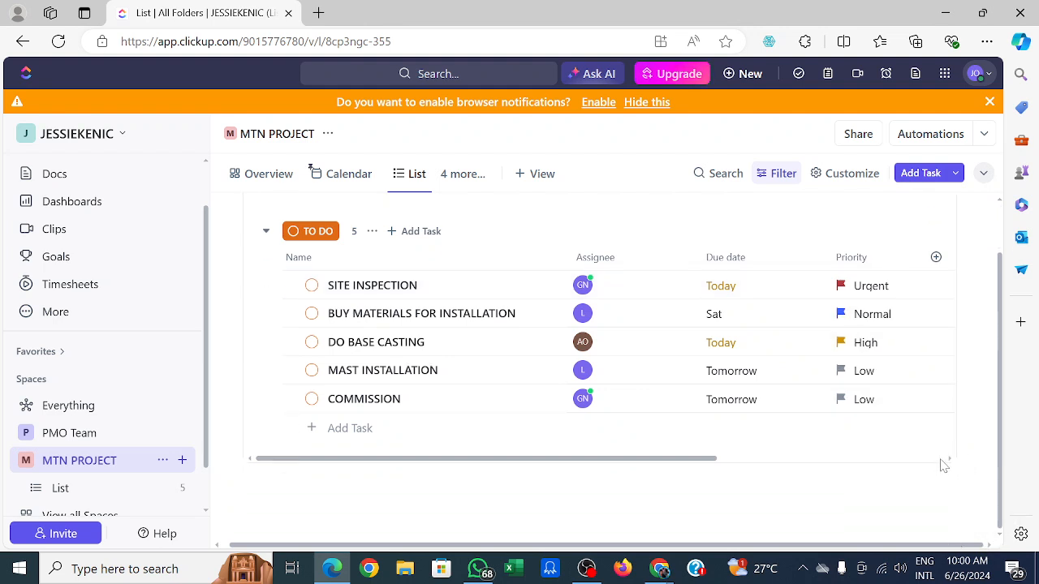
pyautogui.hscroll(1, 948, 464)
pyautogui.hscroll(2, 948, 466)
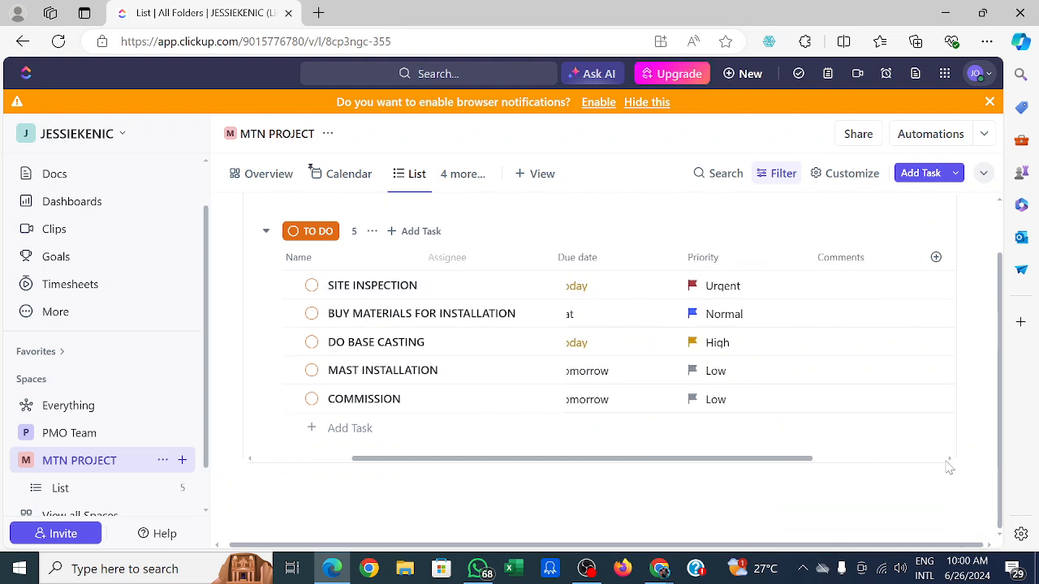
pyautogui.hscroll(2, 949, 467)
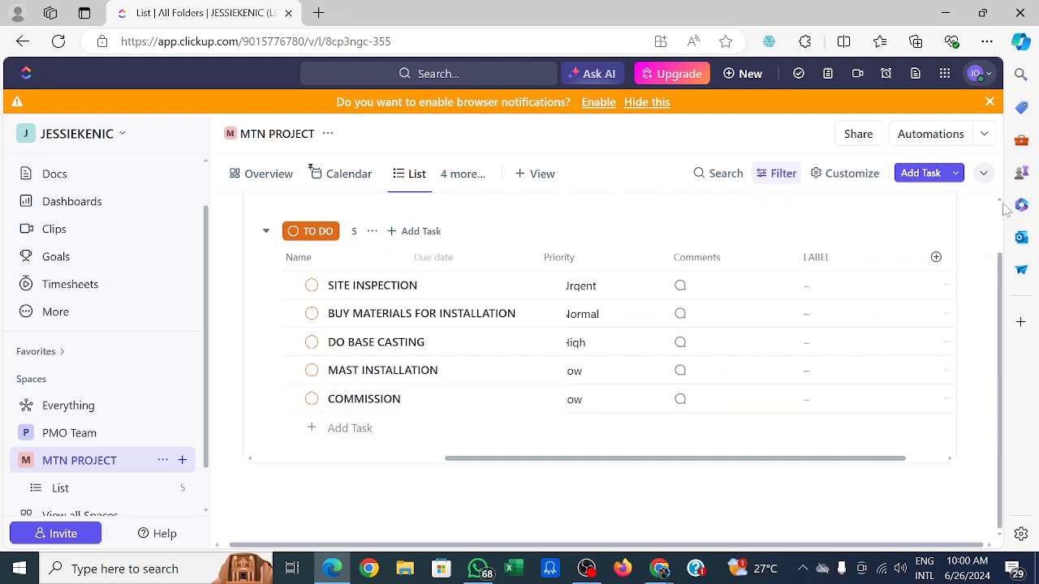
# Move the LABEL column so it sits before the Comments column in the task list.
pyautogui.scroll(2, 1006, 210)
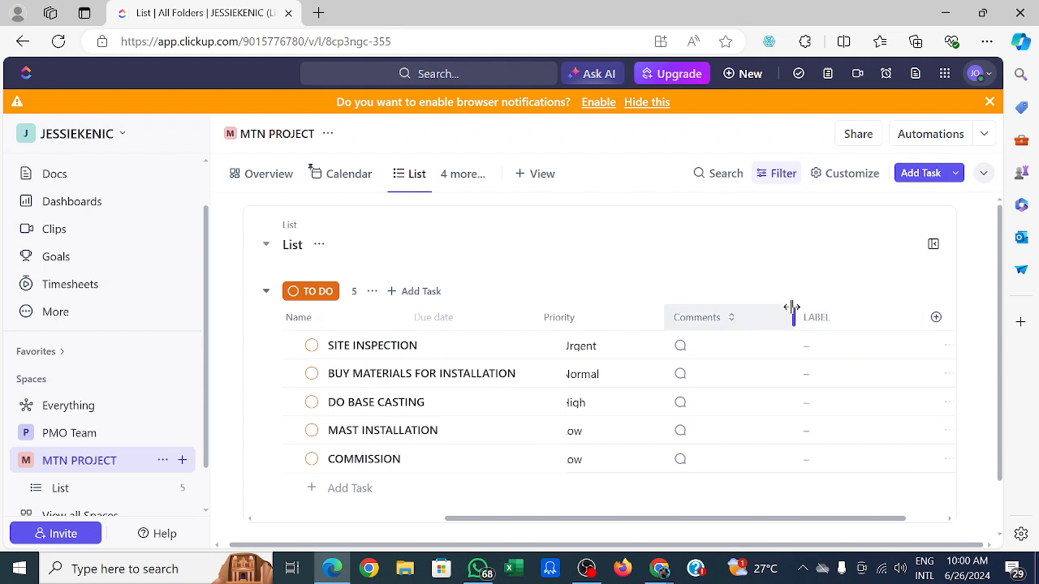
pyautogui.moveTo(792, 308); pyautogui.dragTo(698, 275)
pyautogui.moveTo(641, 317); pyautogui.dragTo(626, 322)
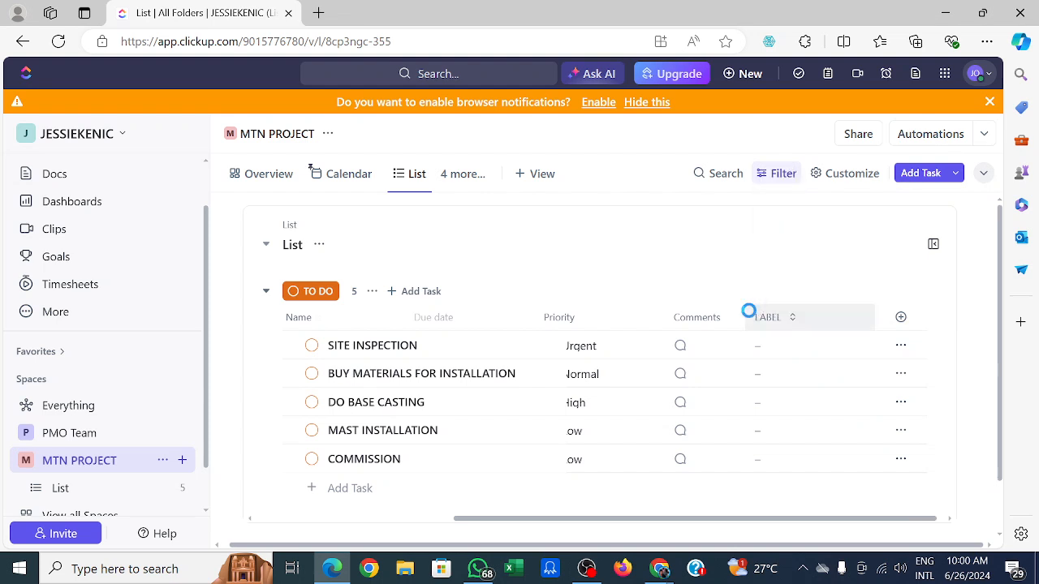
pyautogui.moveTo(636, 309); pyautogui.dragTo(649, 315)
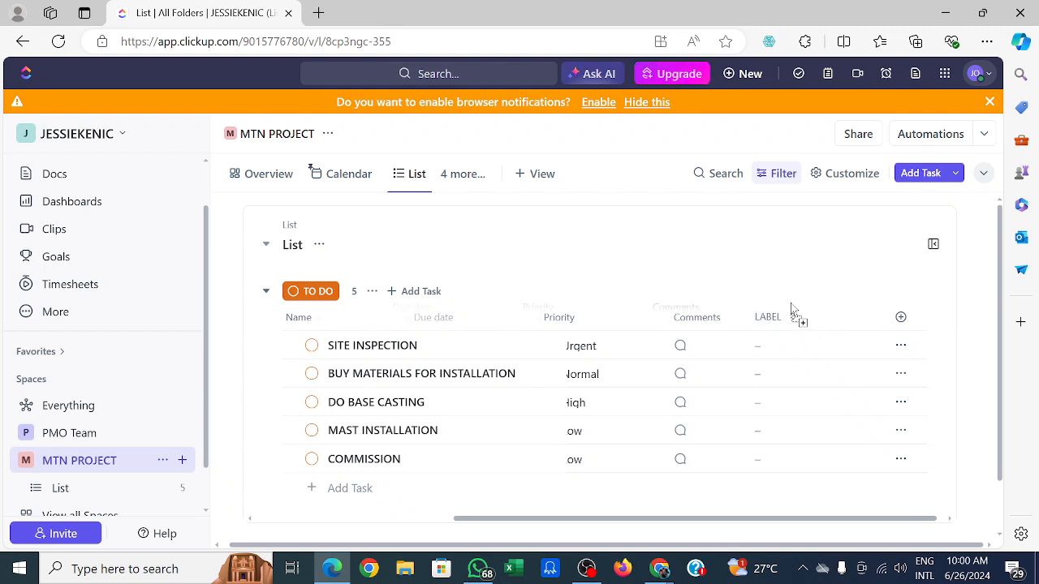
pyautogui.moveTo(790, 320); pyautogui.dragTo(668, 319)
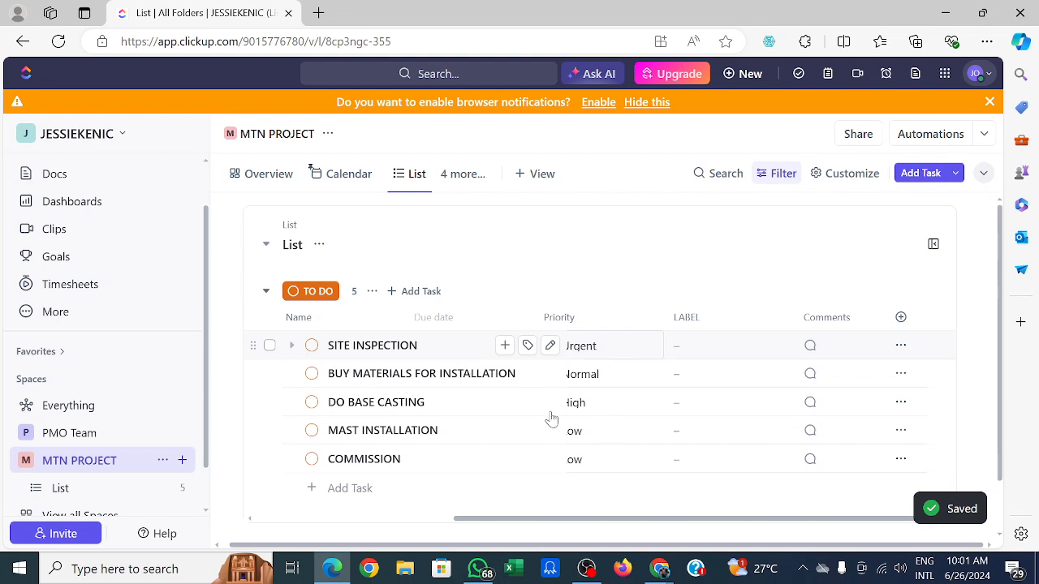
# Scroll across the list and open the SITE INSPECTION task's LABEL options and comment box to examine them.
pyautogui.click(444, 519)
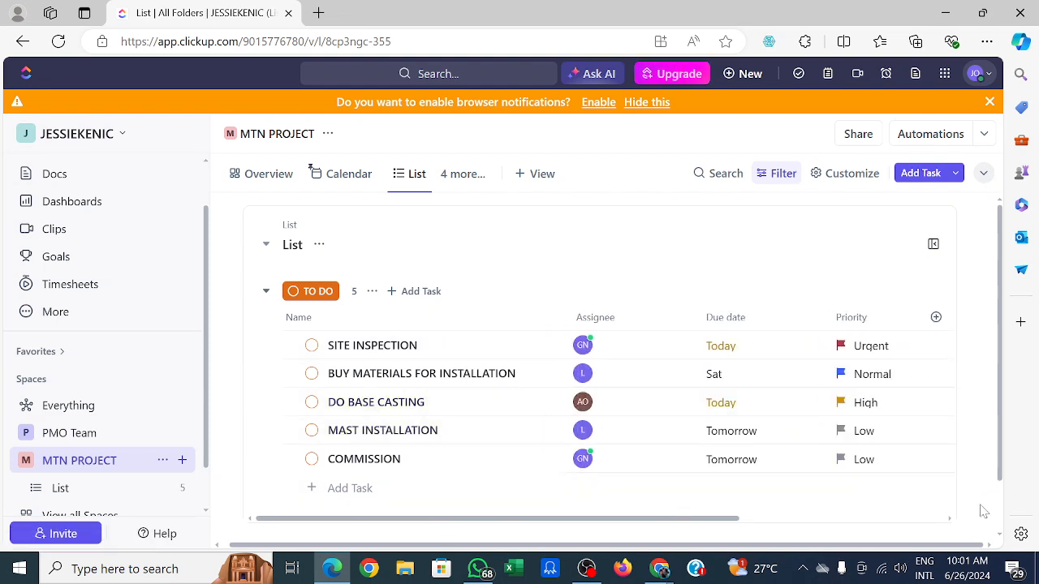
pyautogui.click(949, 520)
pyautogui.click(951, 522)
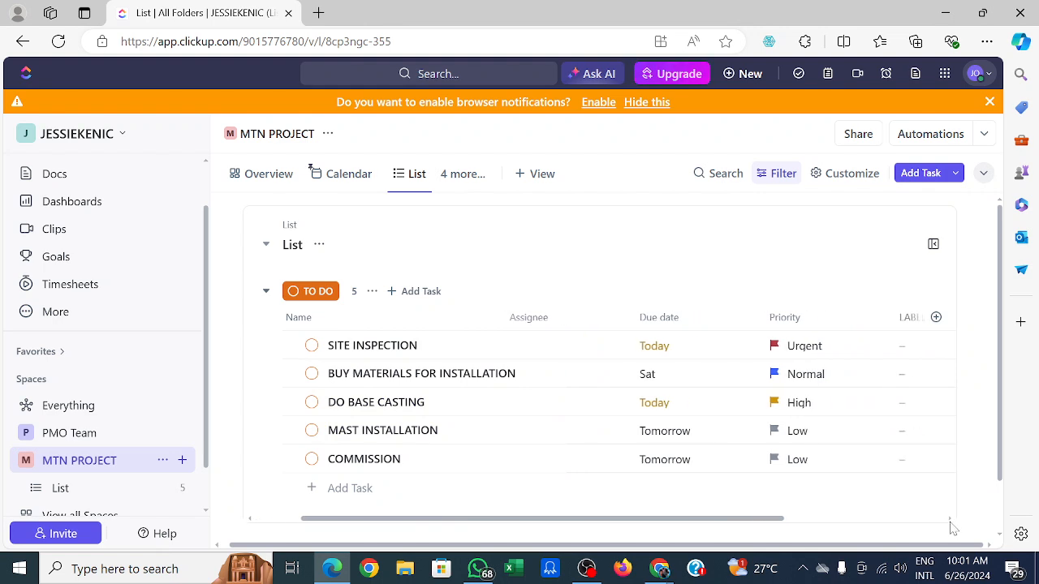
pyautogui.click(950, 523)
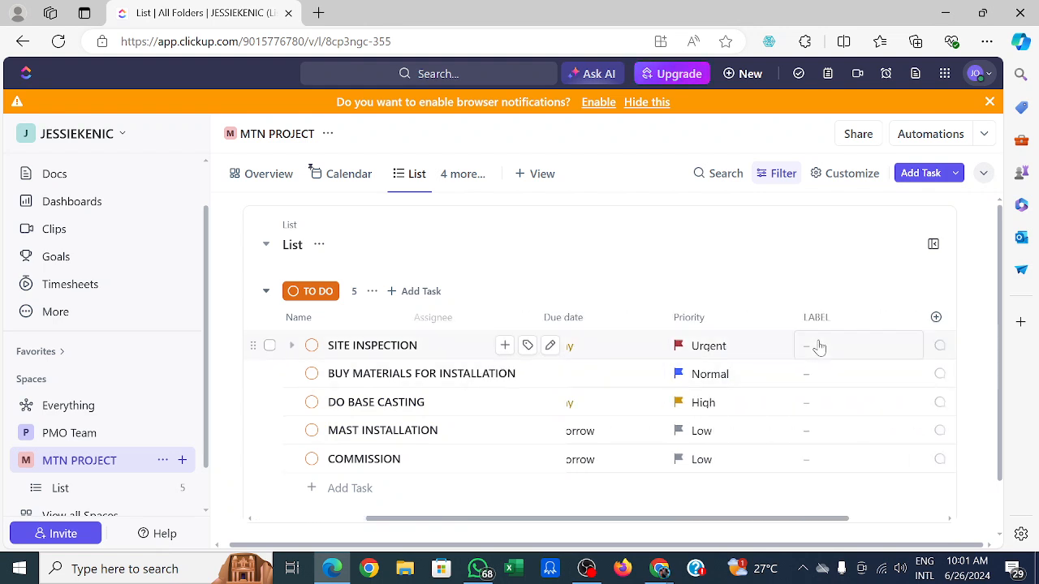
pyautogui.click(812, 347)
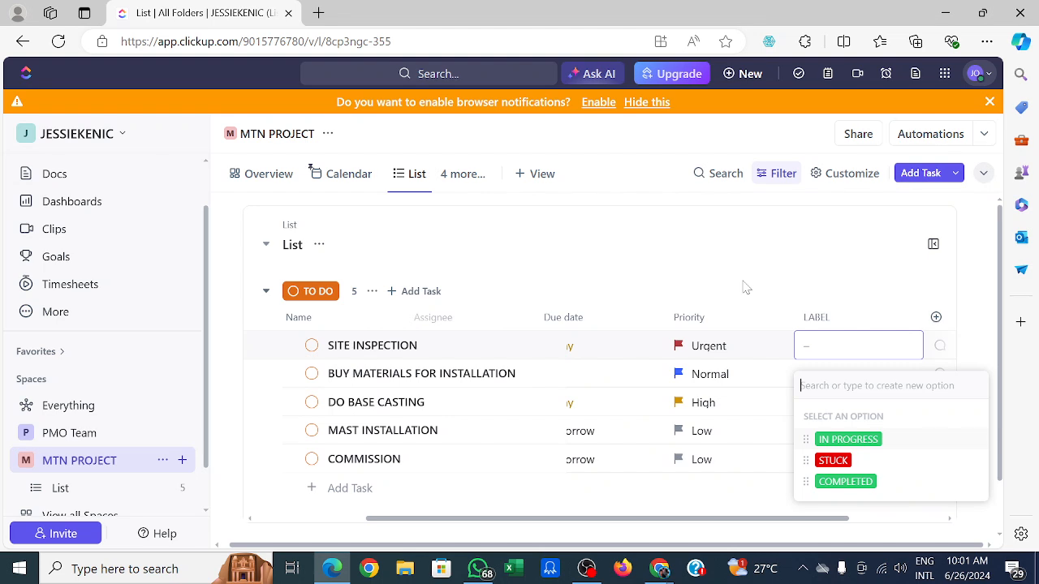
pyautogui.click(730, 259)
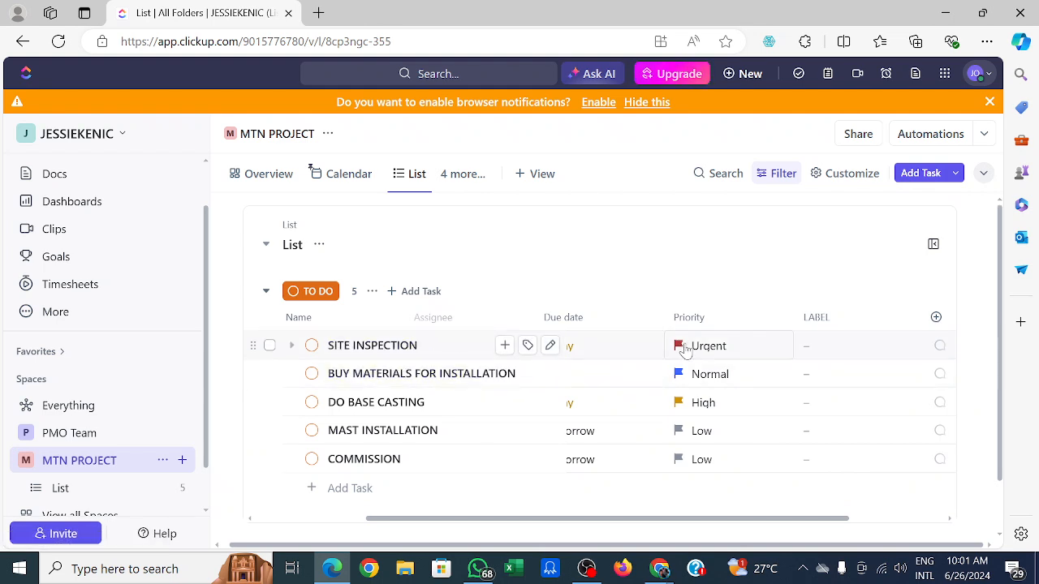
pyautogui.click(940, 346)
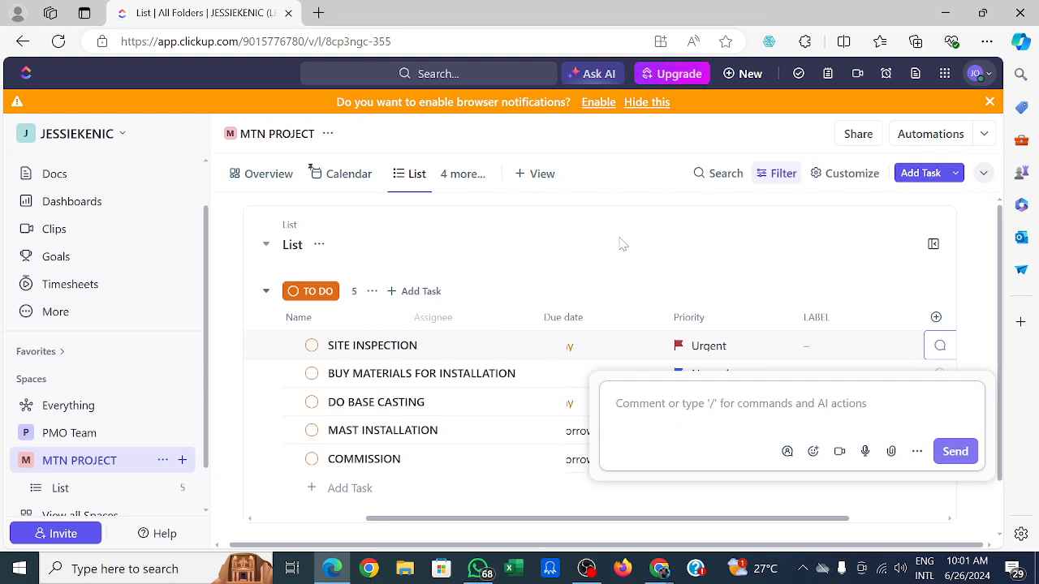
pyautogui.click(551, 375)
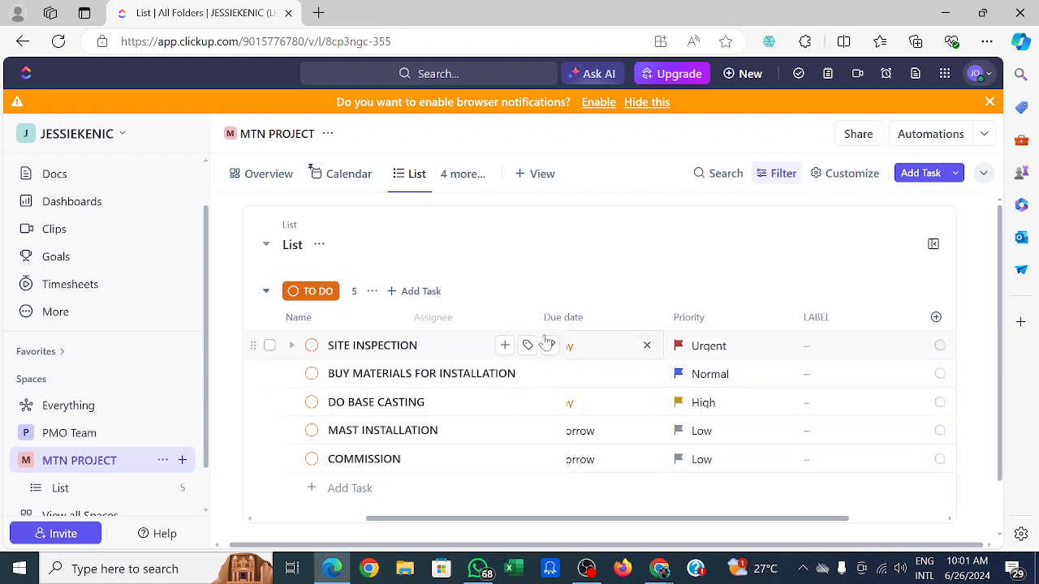
# Open the SITE INSPECTION task and view its Tags list.
pyautogui.click(472, 350)
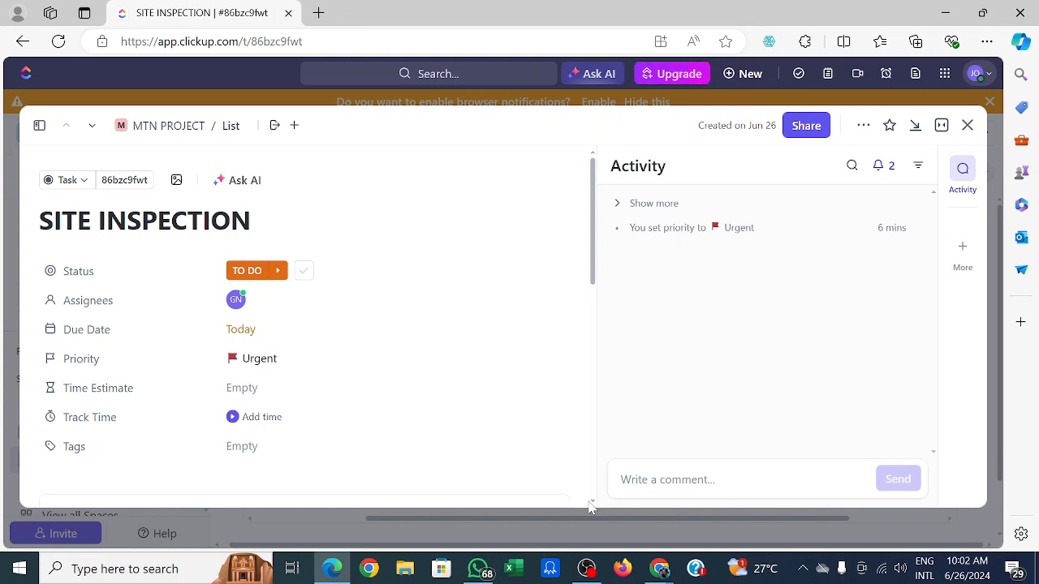
pyautogui.click(242, 447)
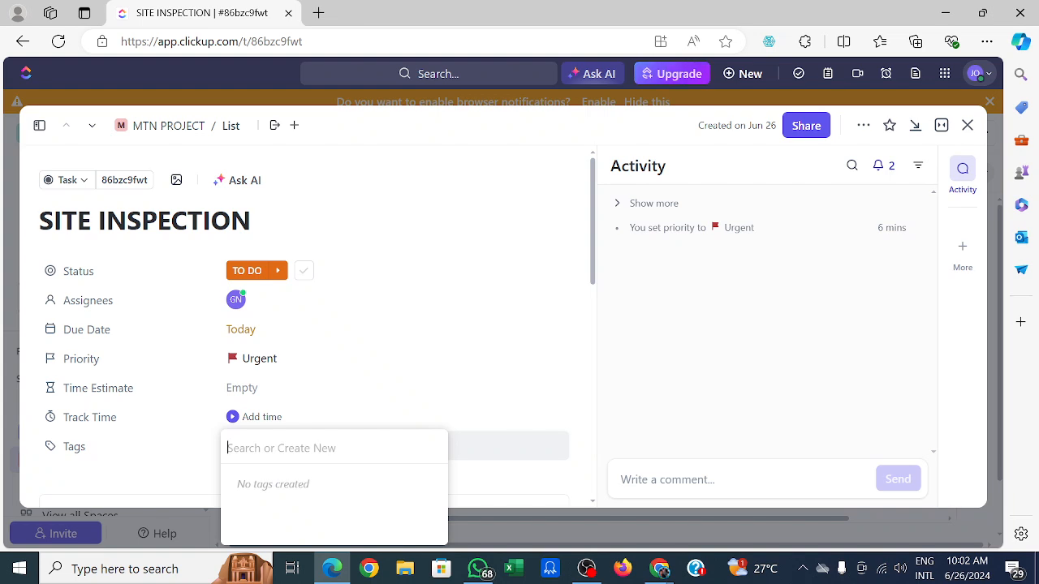
pyautogui.click(408, 307)
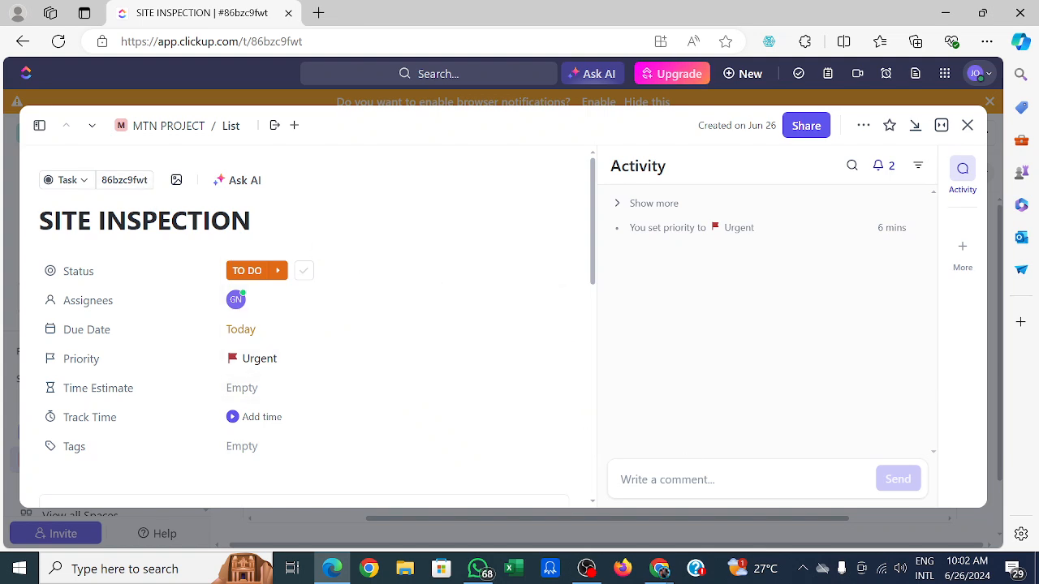
# Post a comment on the task greeting a team member by name and asking them to go for site inspection for installing the MTN mast.
pyautogui.click(684, 478)
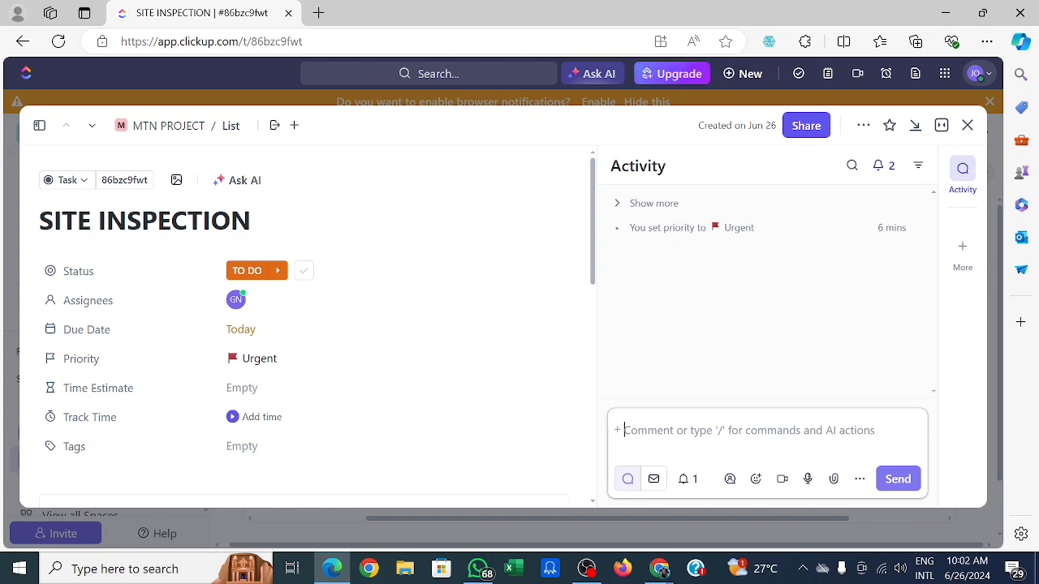
pyautogui.write('G')
pyautogui.press('BackSpace')
pyautogui.write('GOO')
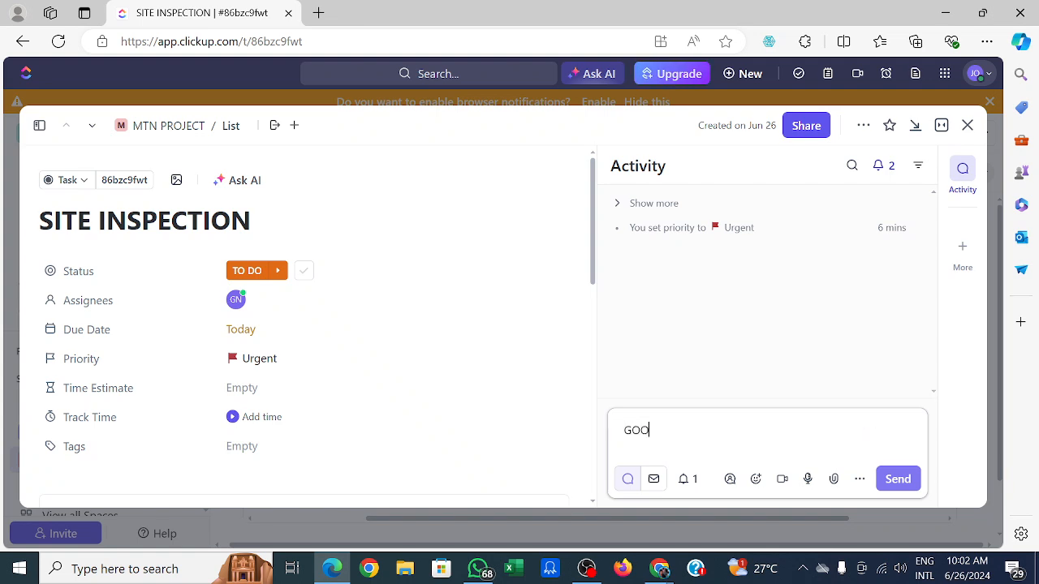
pyautogui.write('D MORNING, ')
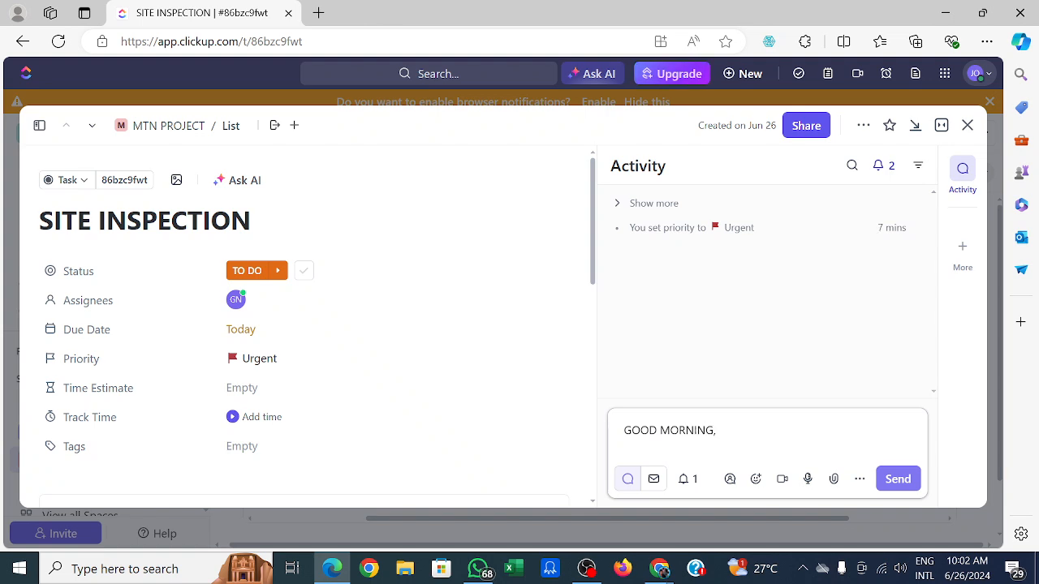
pyautogui.write('PL')
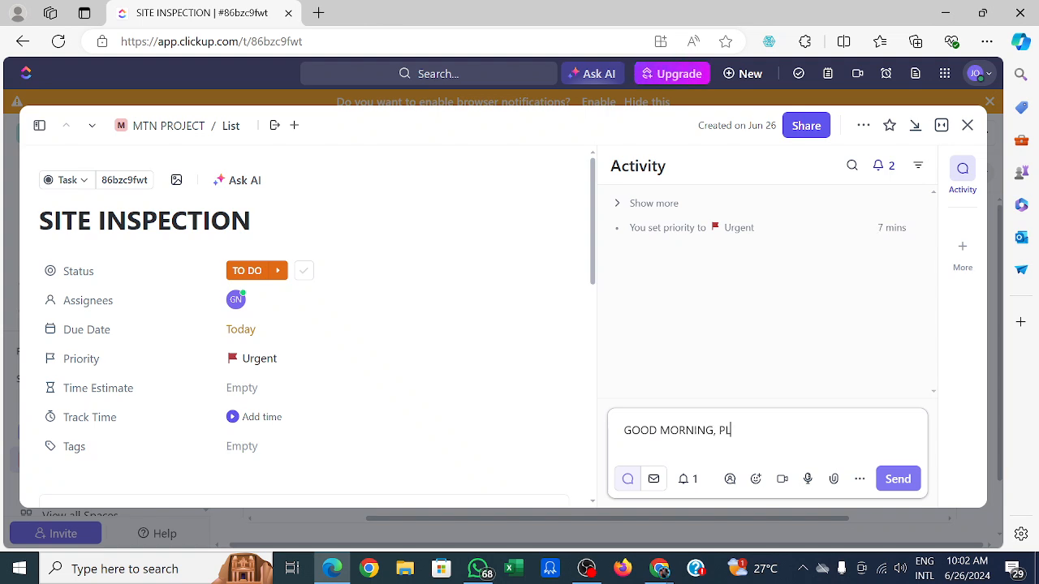
pyautogui.write('EASE GLORY ,GP')
pyautogui.press('BackSpace')
pyautogui.write('O')
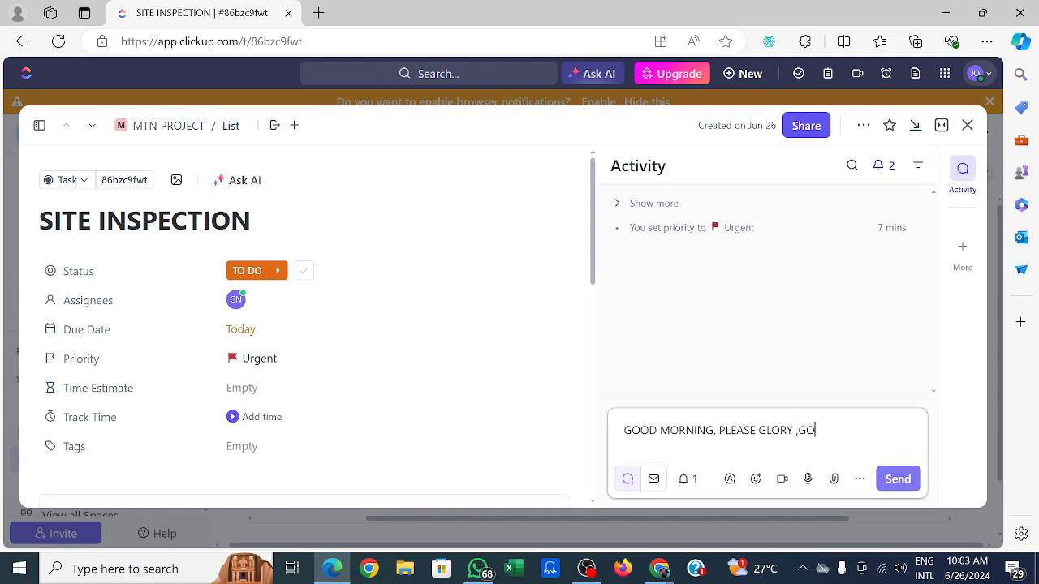
pyautogui.write(' FOR ')
pyautogui.write('SITE I')
pyautogui.write('NSPE')
pyautogui.write('CTION ')
pyautogui.write('FOR T')
pyautogui.write('HE INS')
pyautogui.write('TALLING ')
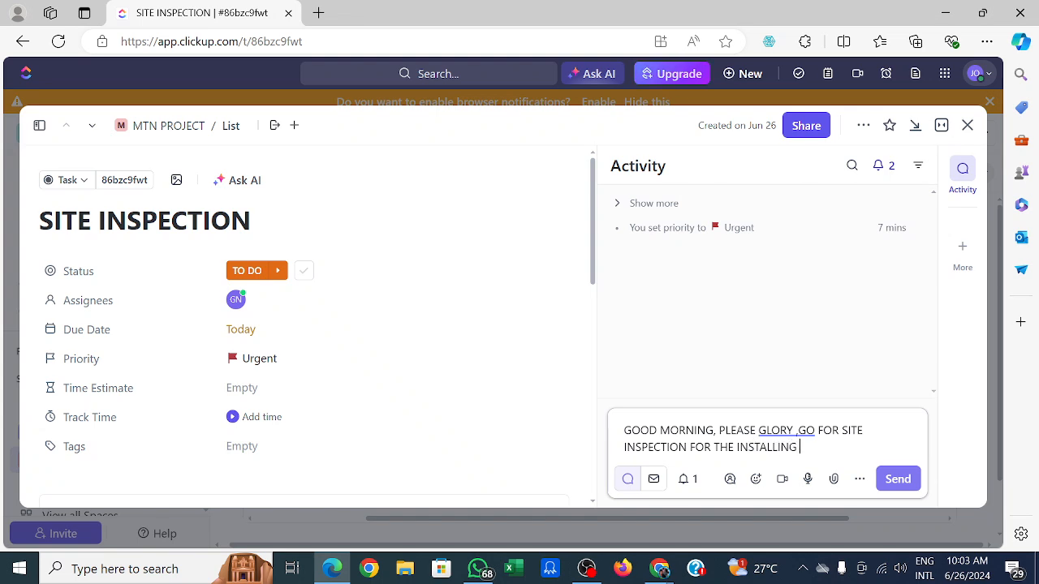
pyautogui.write('O')
pyautogui.write('F MTN')
pyautogui.write(' MAS')
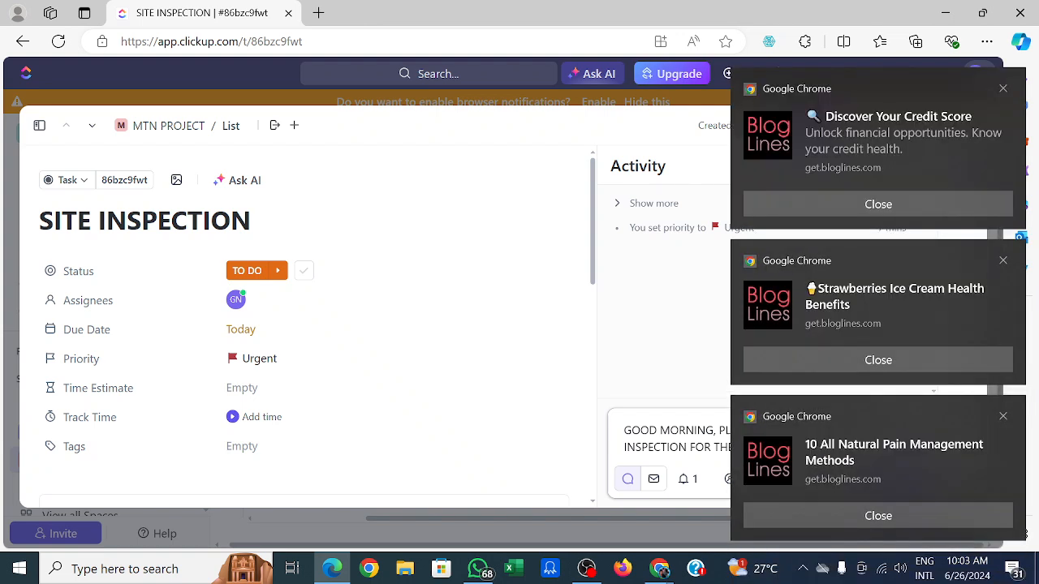
pyautogui.click(878, 517)
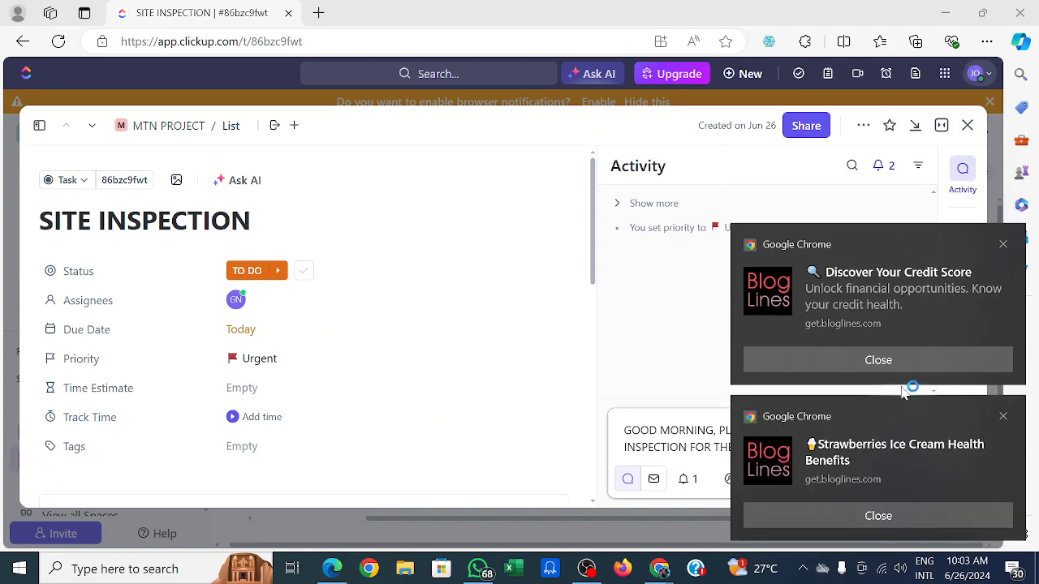
pyautogui.click(869, 517)
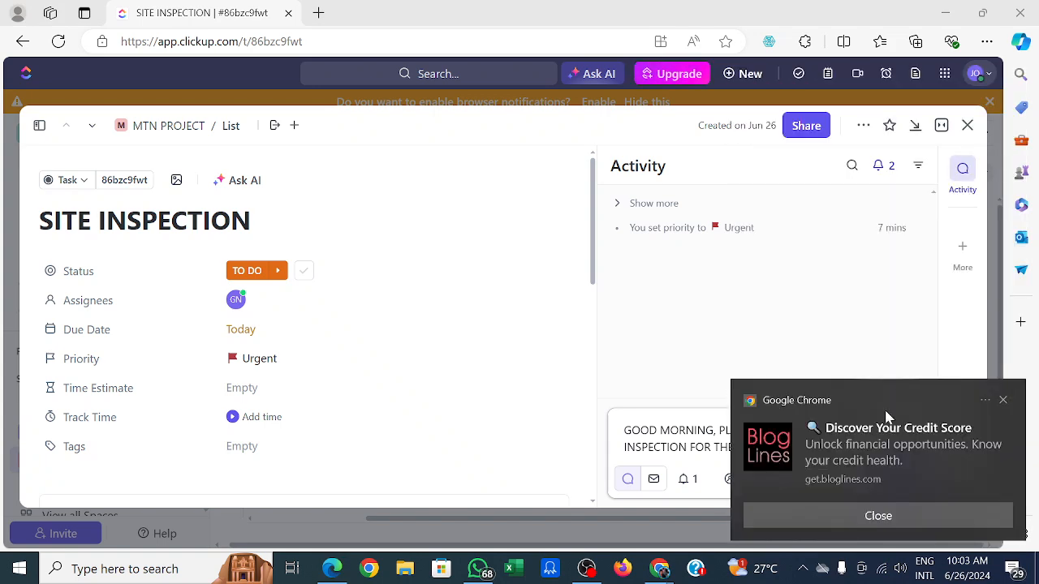
pyautogui.click(878, 518)
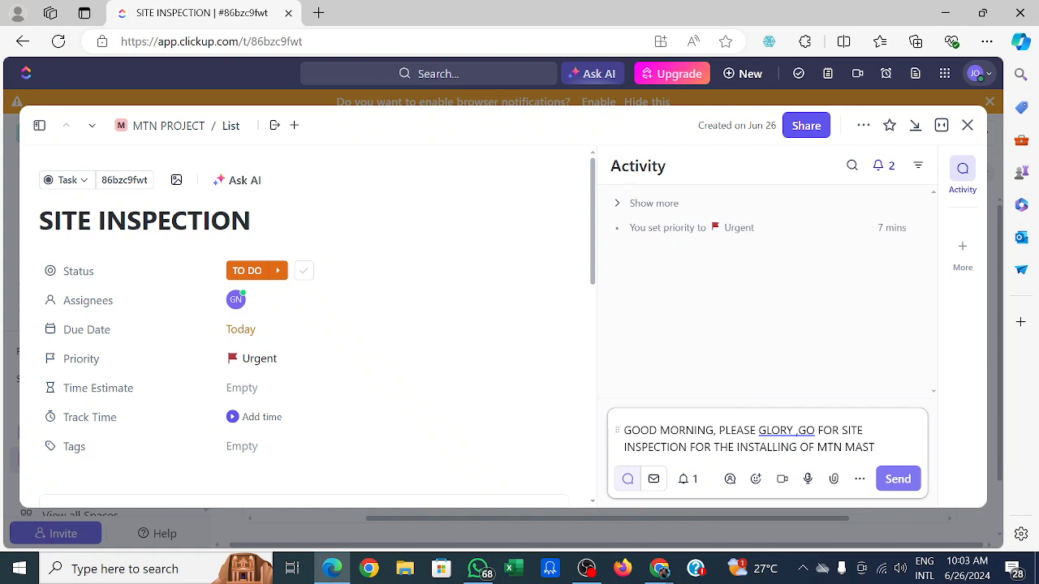
pyautogui.write('.')
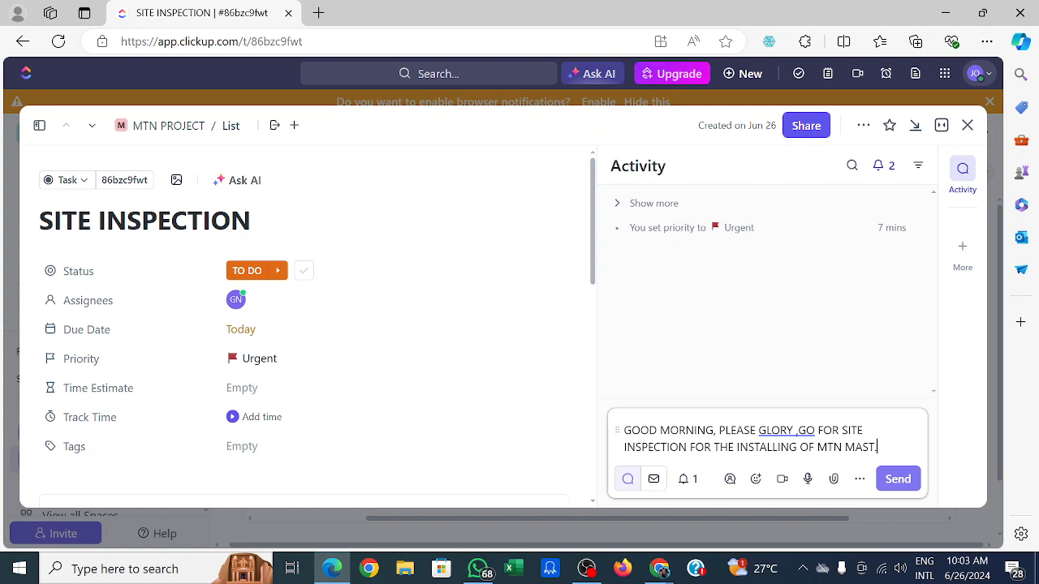
pyautogui.click(897, 479)
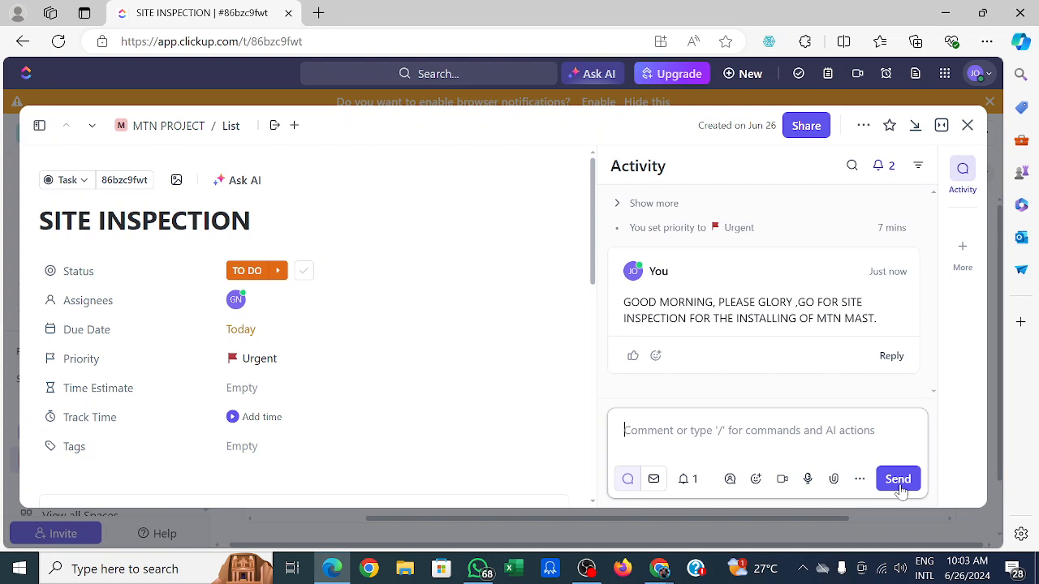
pyautogui.click(888, 357)
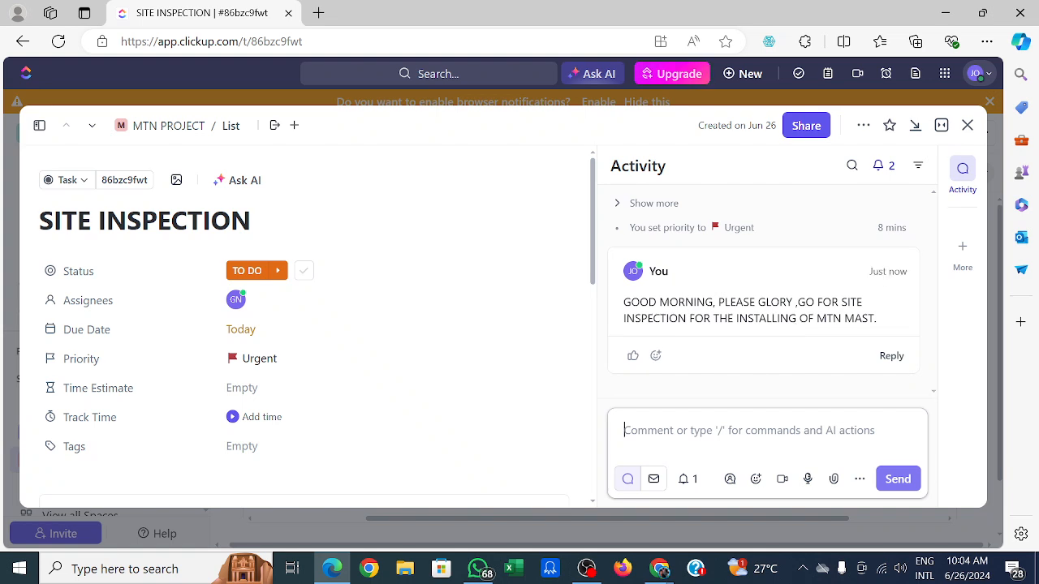
pyautogui.moveTo(588, 572)
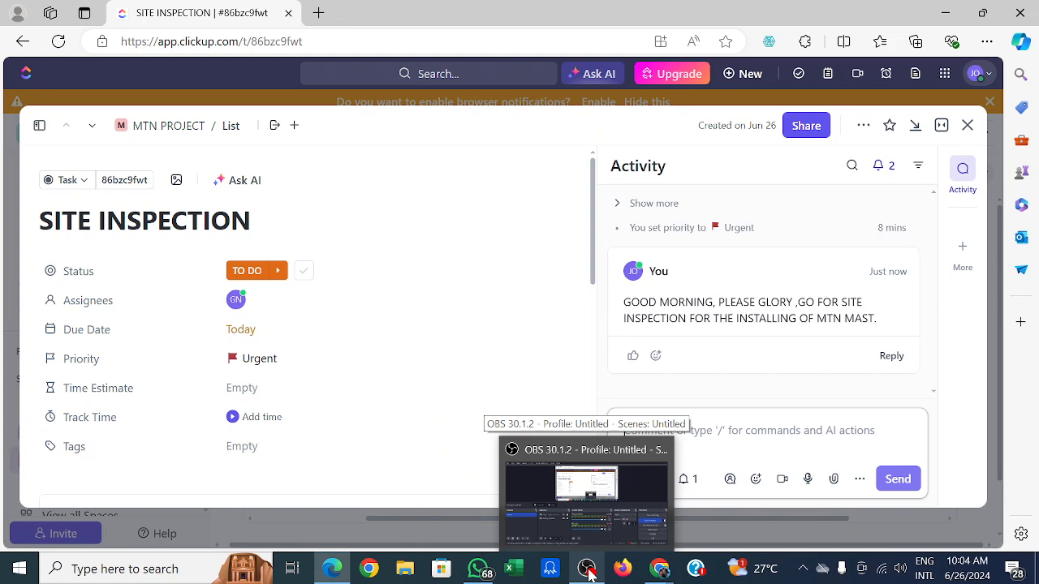
pyautogui.click(588, 572)
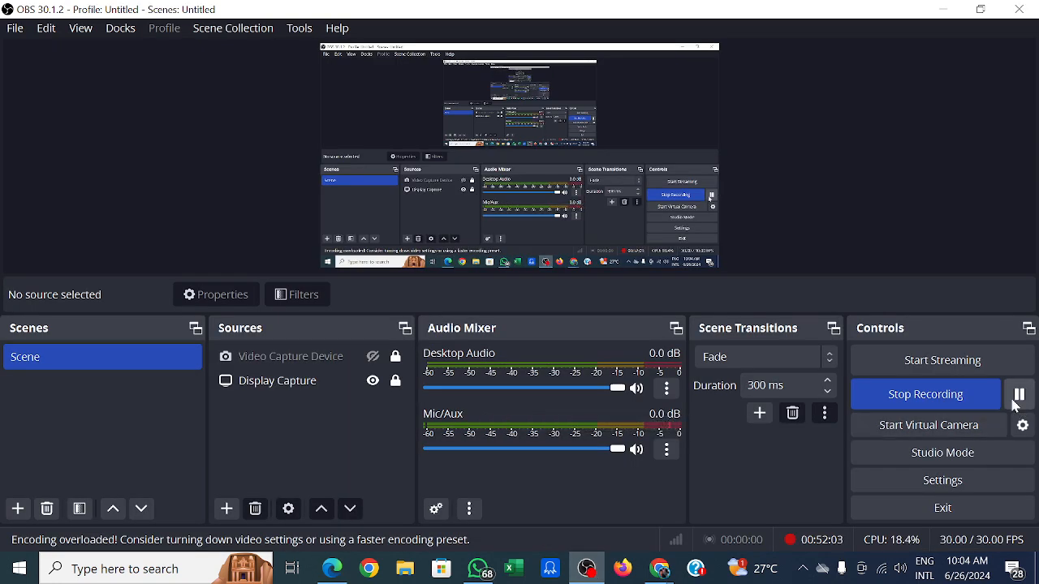